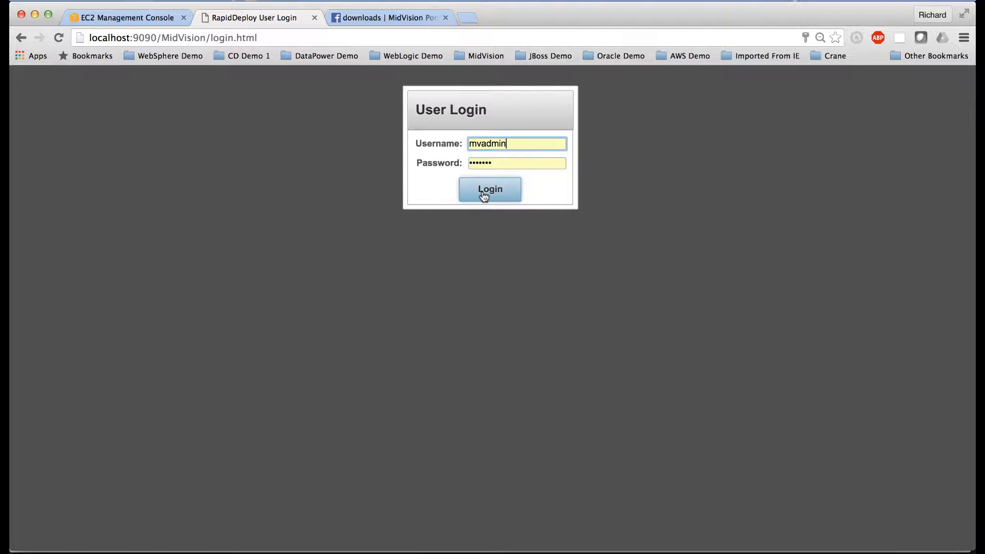
Step: Log in to RapidDeploy with the filled-in credentials and open the Example RapidDeploy Projects page on the MidVision portal
{"action": "left_click", "coordinate": [484, 195]}
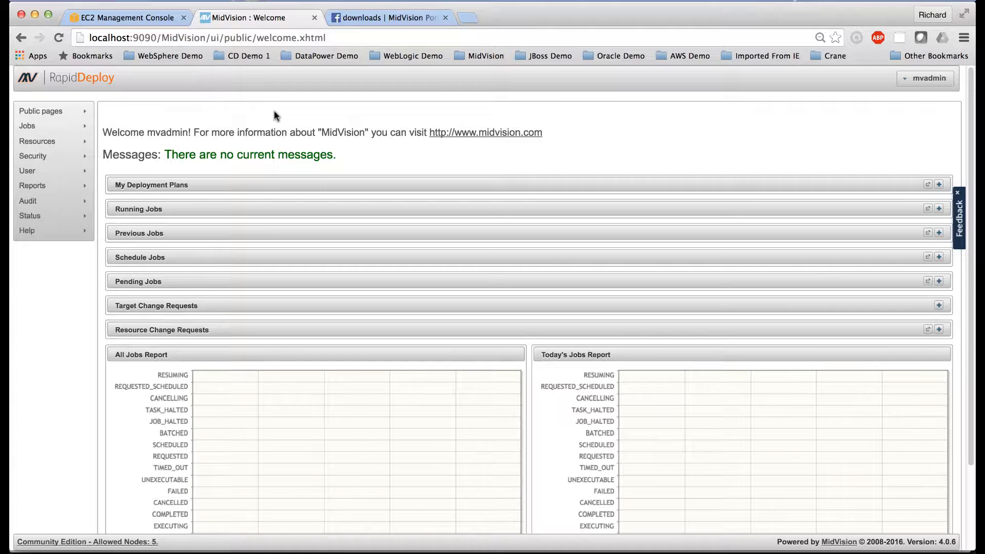
{"action": "left_click", "coordinate": [386, 18]}
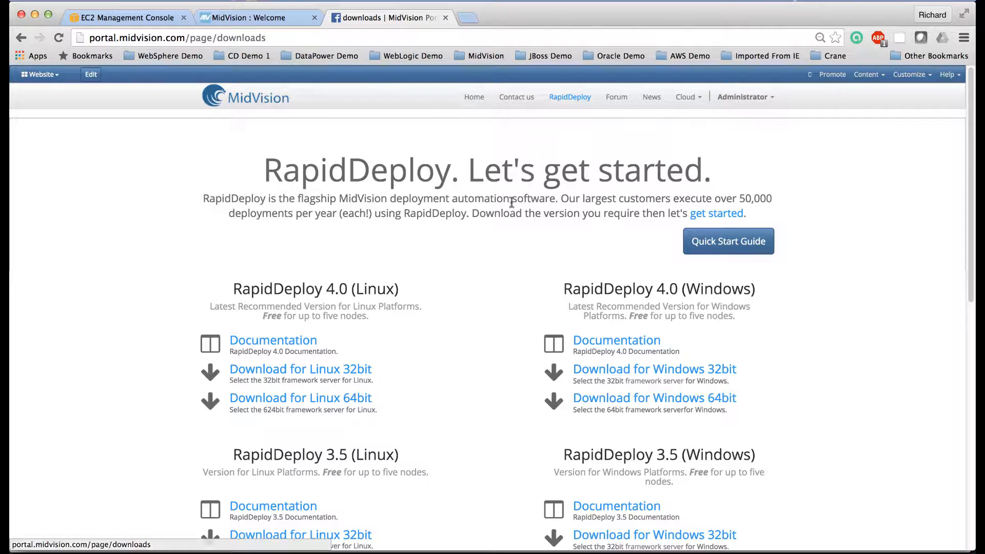
{"action": "scroll", "coordinate": [493, 307], "scroll_direction": "down", "scroll_amount": 2}
{"action": "scroll", "coordinate": [492, 308], "scroll_direction": "down", "scroll_amount": 2}
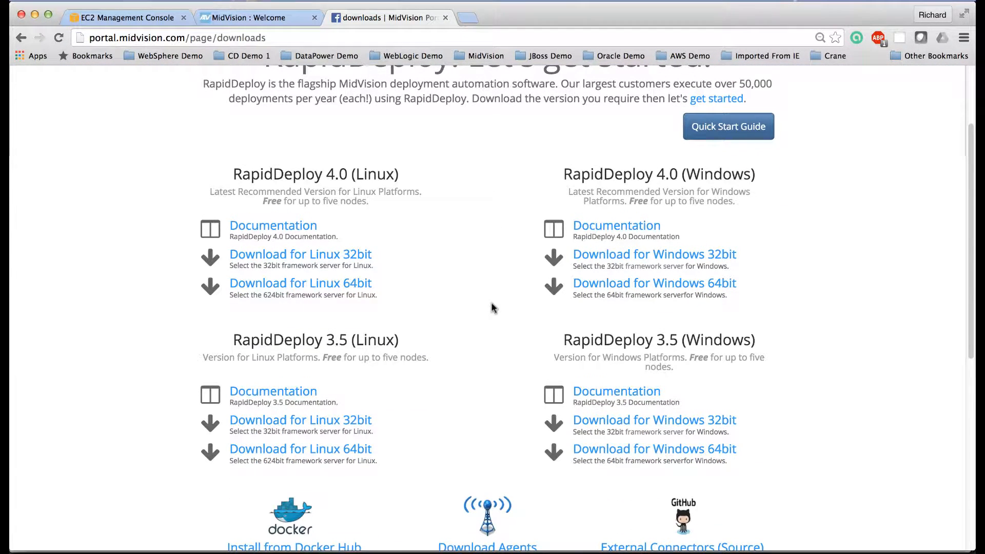
{"action": "scroll", "coordinate": [446, 400], "scroll_direction": "down", "scroll_amount": 7}
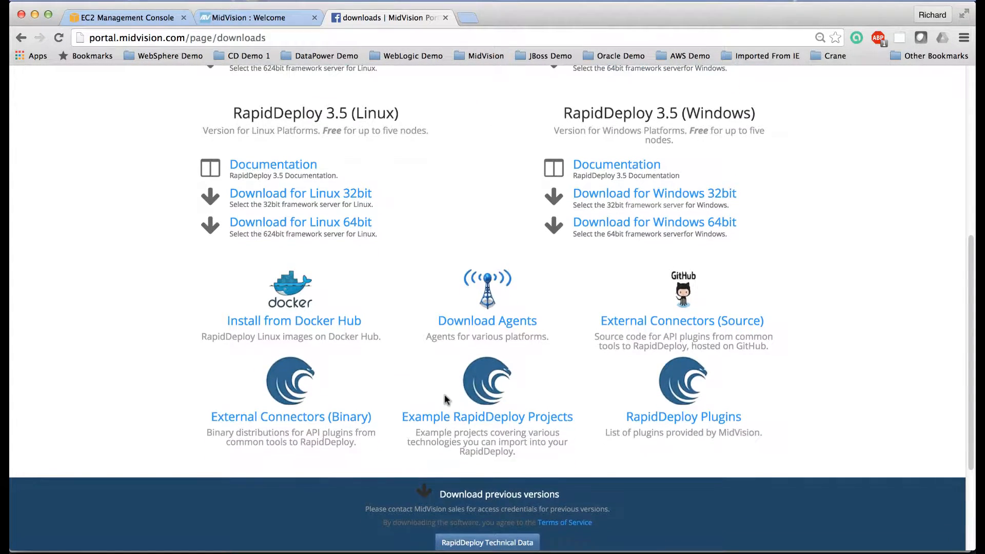
{"action": "left_click", "coordinate": [490, 419]}
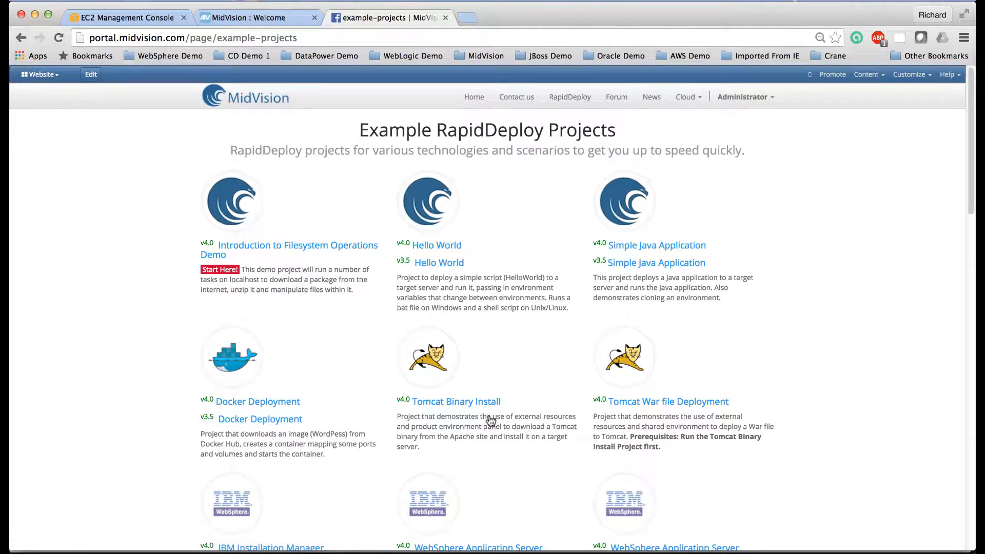
Step: Open the v4.0 IBM Installation Manager example project and download its project archive
{"action": "scroll", "coordinate": [491, 421], "scroll_direction": "down", "scroll_amount": 3}
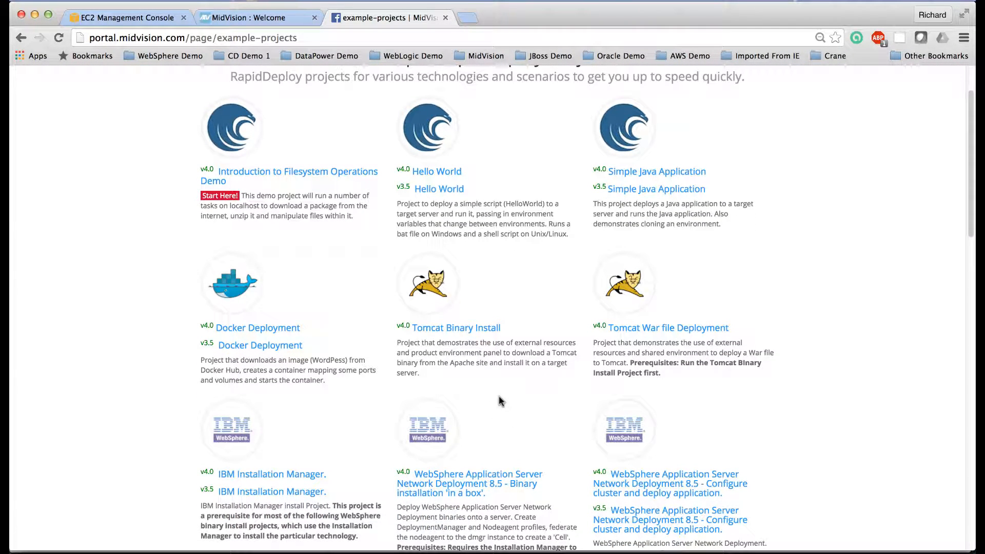
{"action": "scroll", "coordinate": [499, 396], "scroll_direction": "down", "scroll_amount": 4}
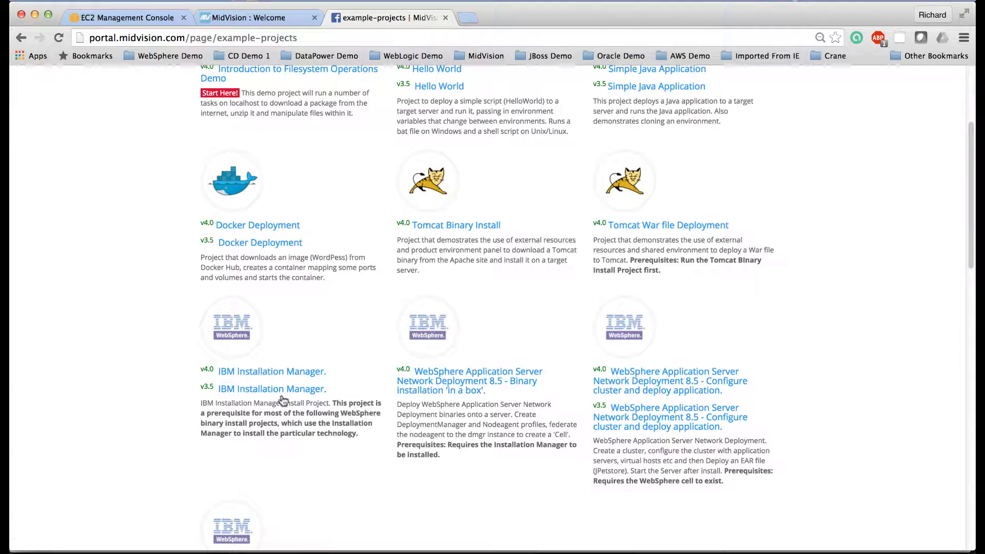
{"action": "left_click", "coordinate": [269, 373]}
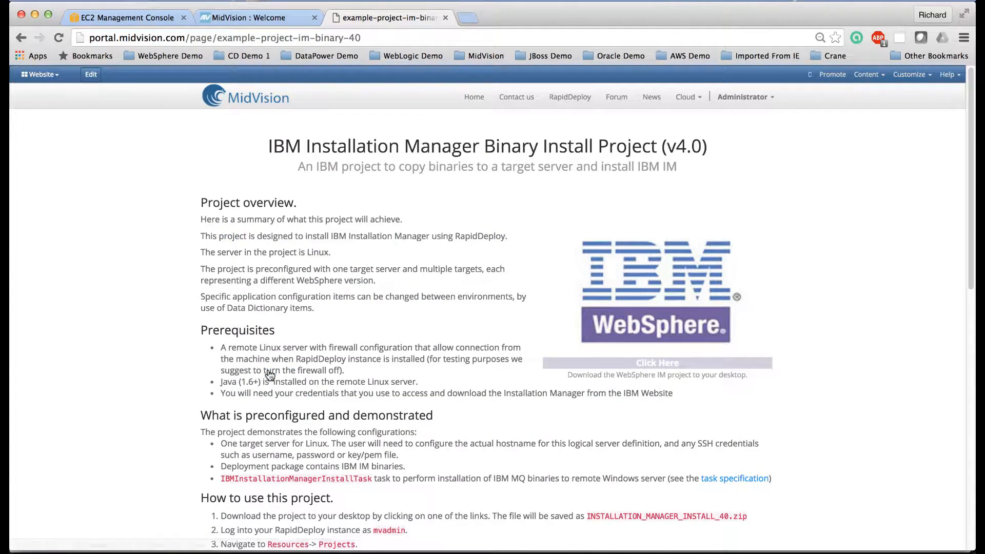
{"action": "scroll", "coordinate": [376, 376], "scroll_direction": "down", "scroll_amount": 5}
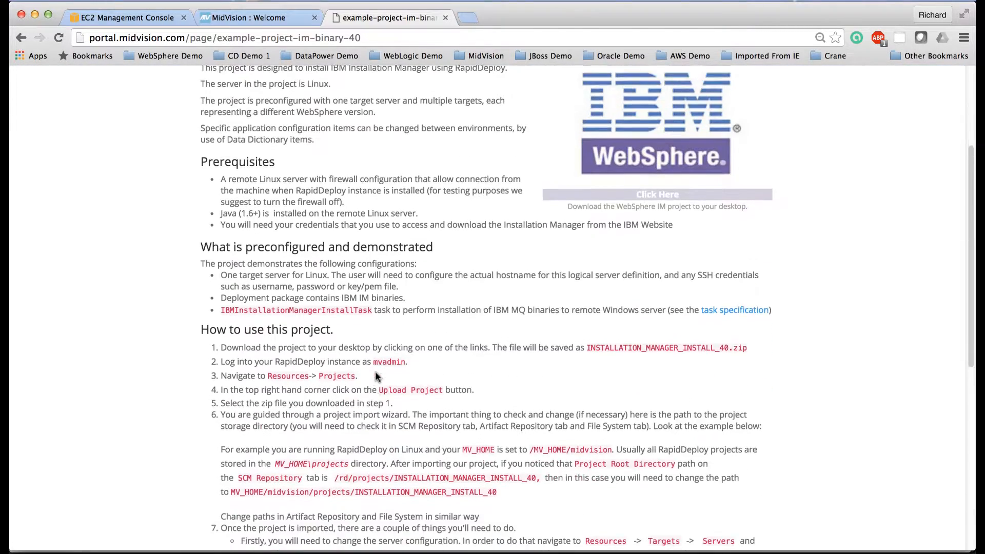
{"action": "scroll", "coordinate": [376, 374], "scroll_direction": "up", "scroll_amount": 4}
{"action": "scroll", "coordinate": [376, 373], "scroll_direction": "up", "scroll_amount": 1}
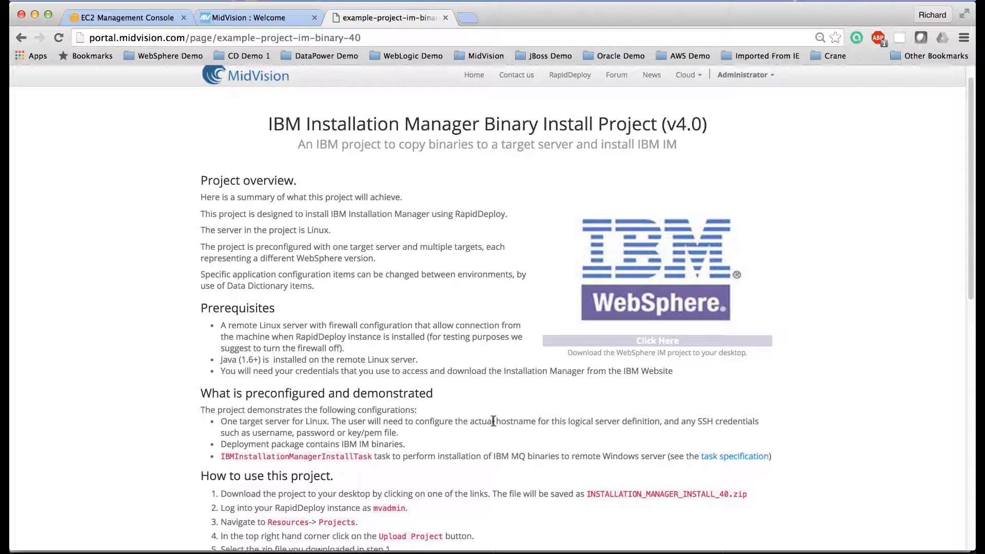
{"action": "left_click", "coordinate": [659, 341]}
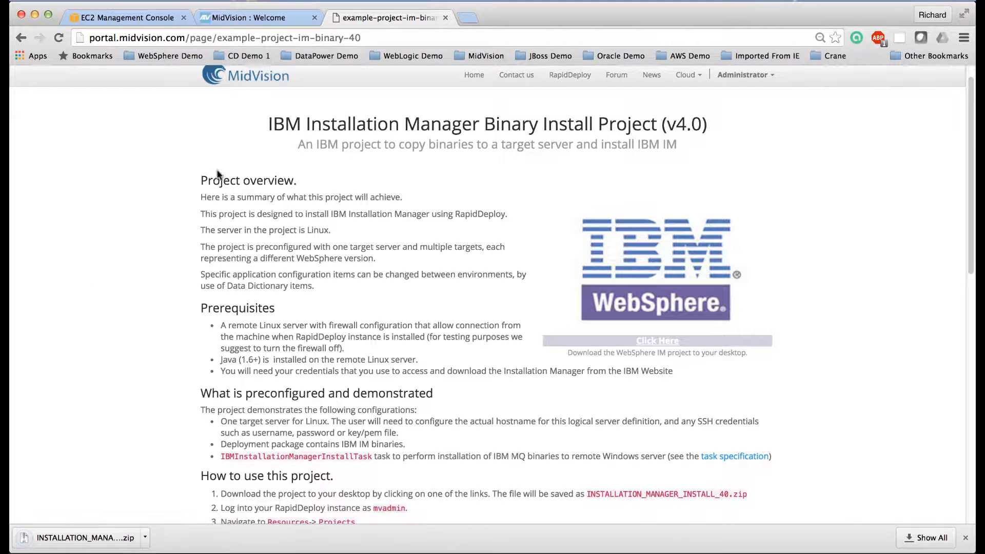
Step: Return to the example projects and download the v4.0 WebSphere Application Server Network Deployment 8.5 binary installation project
{"action": "left_click", "coordinate": [21, 38]}
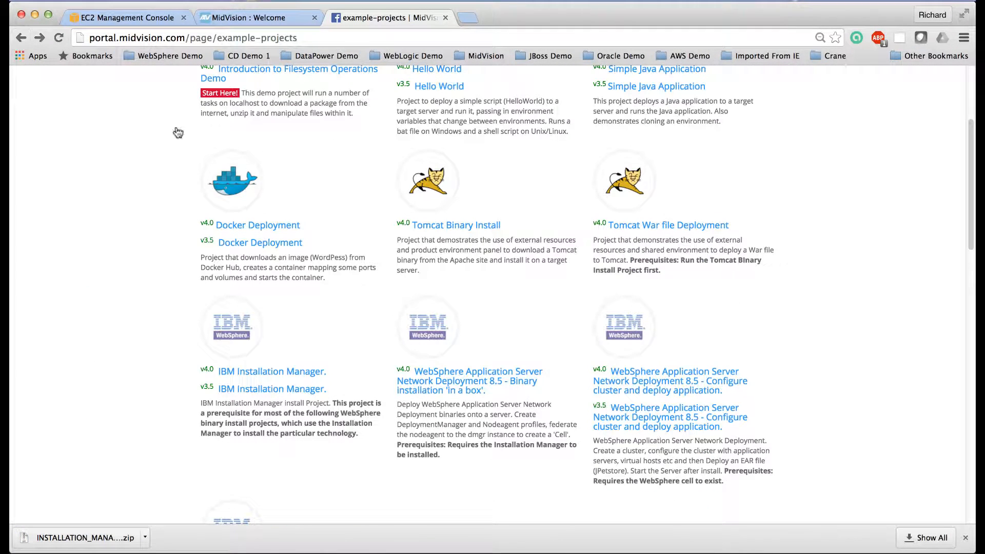
{"action": "left_click", "coordinate": [448, 387]}
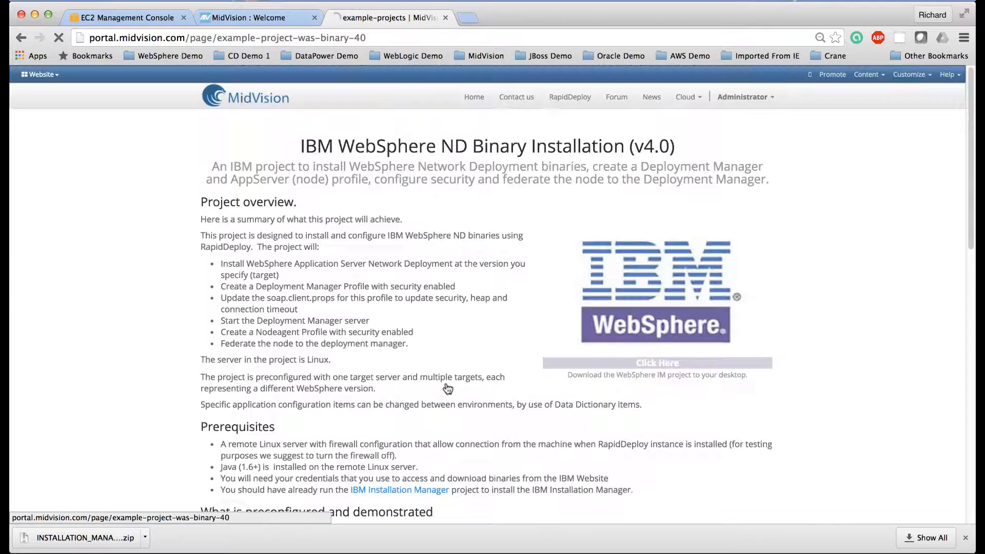
{"action": "left_click", "coordinate": [661, 370]}
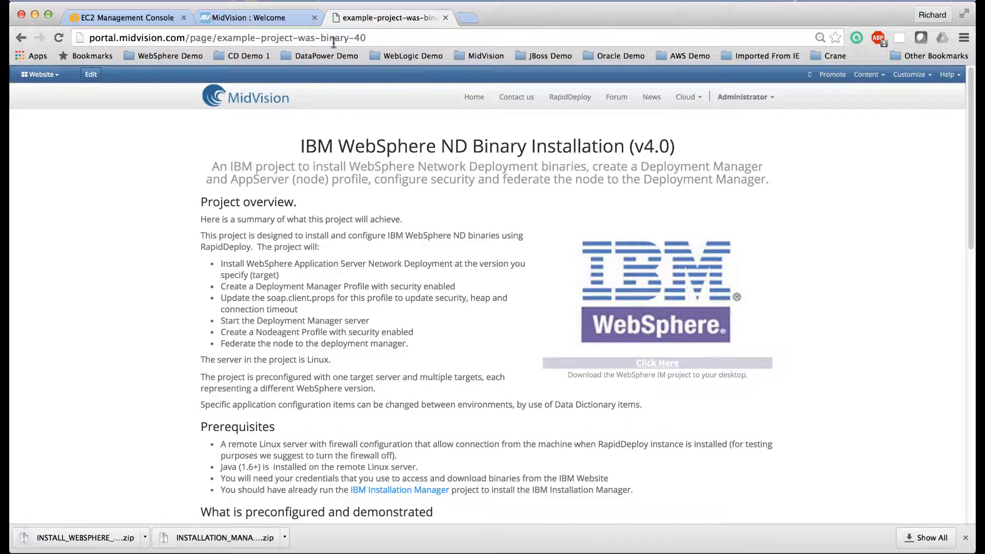
Step: Return to the example projects and download the v4.0 WebSphere Network Deployment 8.5 project for configuring a cluster and deploying an application
{"action": "left_click", "coordinate": [21, 37]}
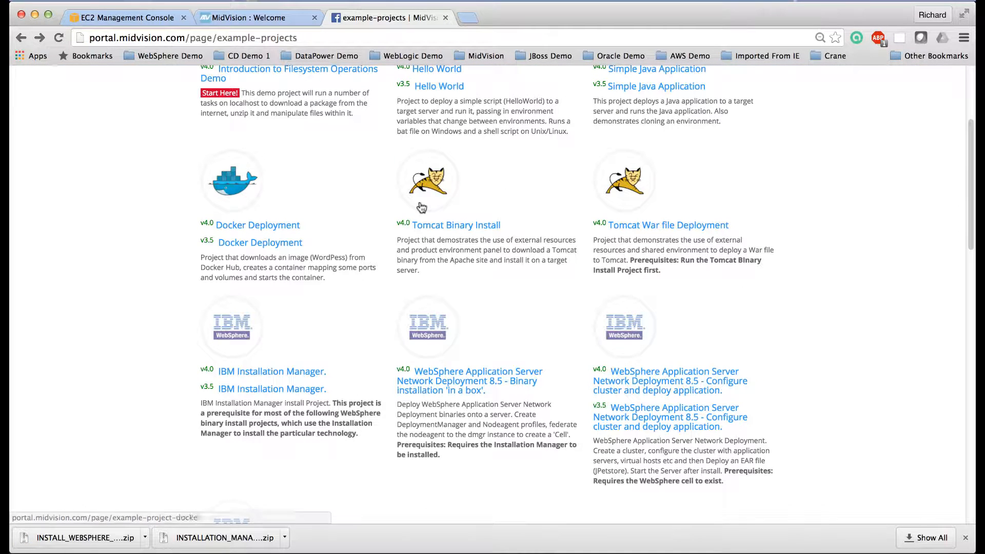
{"action": "left_click", "coordinate": [668, 388]}
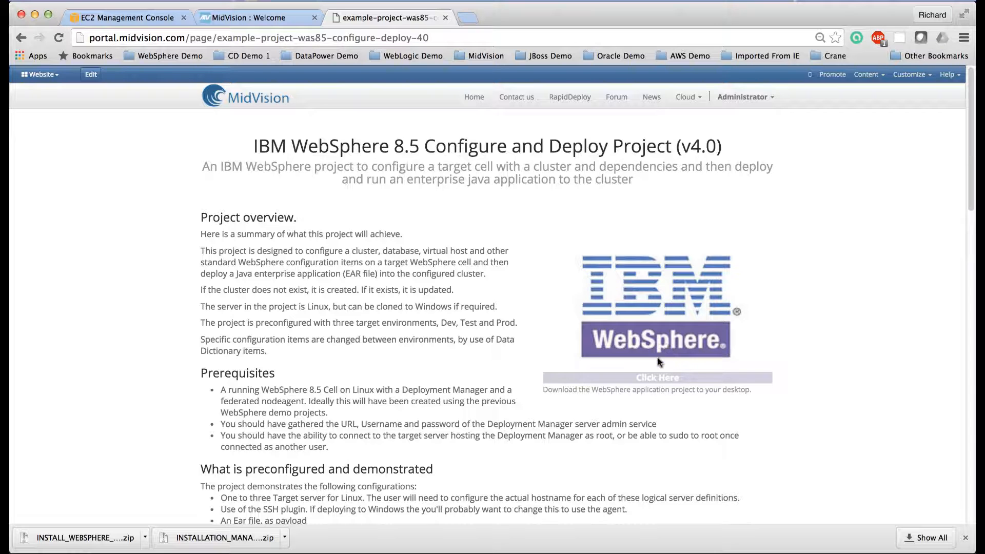
{"action": "left_click", "coordinate": [656, 378]}
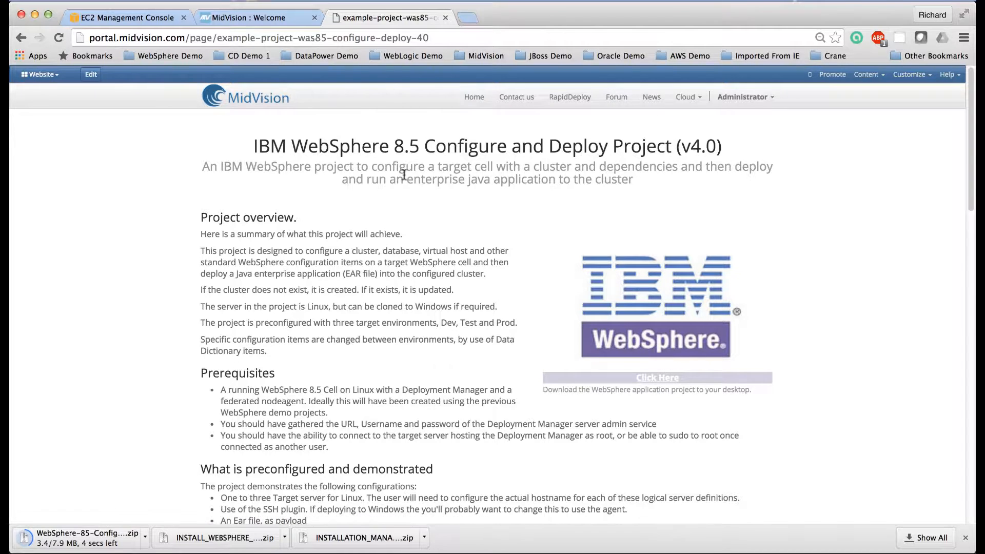
Step: Switch back to RapidDeploy and upload INSTALLATION_MANAGER_INSTALL_LINUX_40.zip from Downloads as a project, starting its import
{"action": "left_click", "coordinate": [259, 19]}
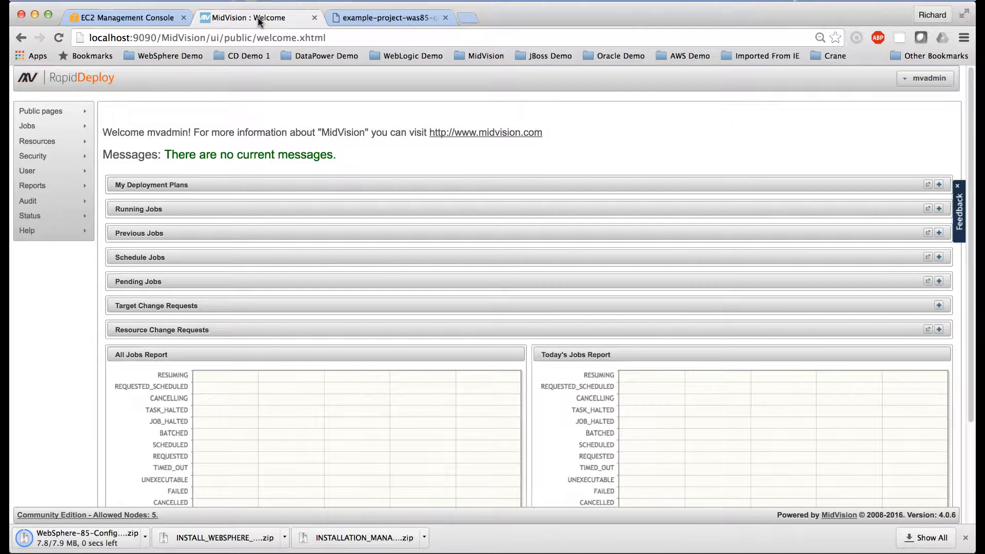
{"action": "mouse_move", "coordinate": [77, 139]}
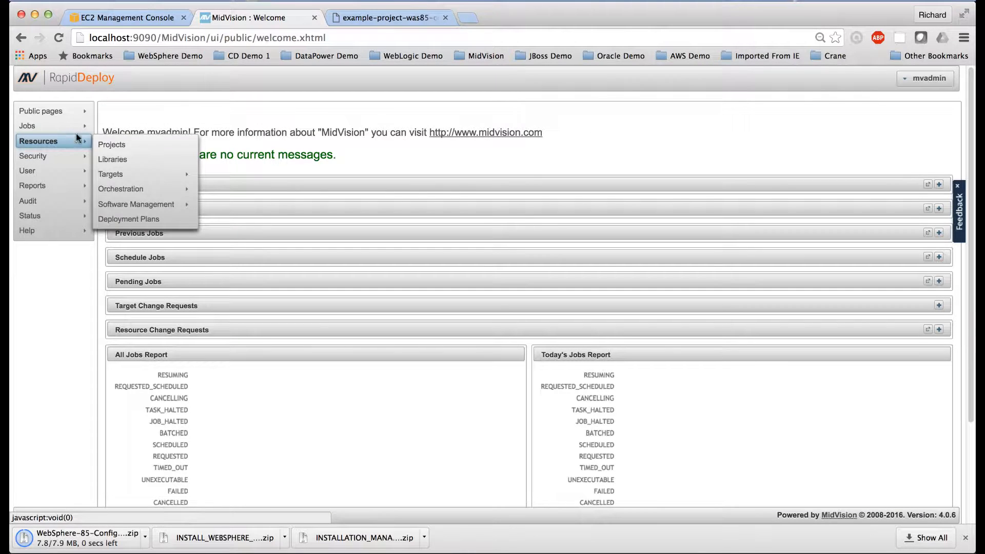
{"action": "left_click", "coordinate": [114, 145]}
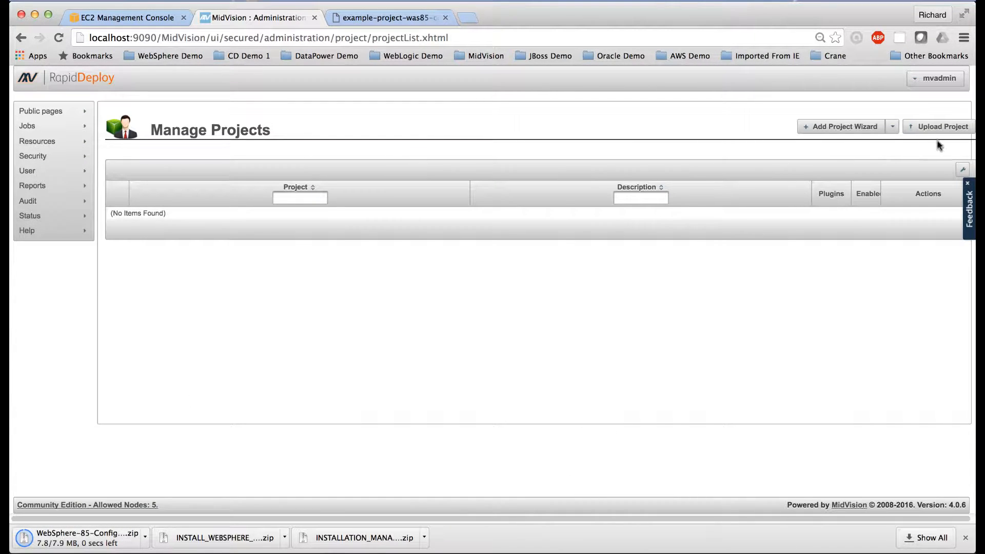
{"action": "left_click", "coordinate": [938, 126]}
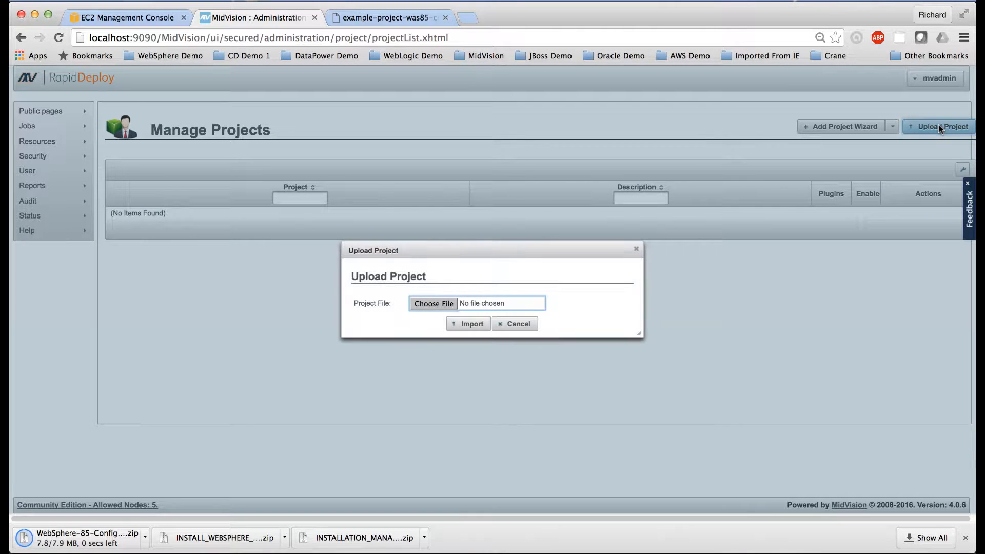
{"action": "left_click", "coordinate": [434, 304]}
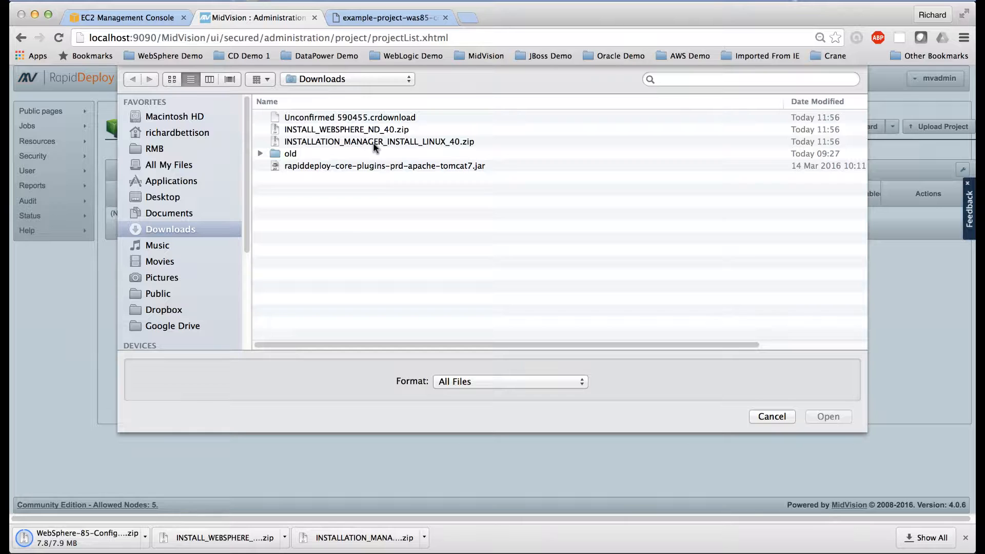
{"action": "left_click", "coordinate": [374, 143]}
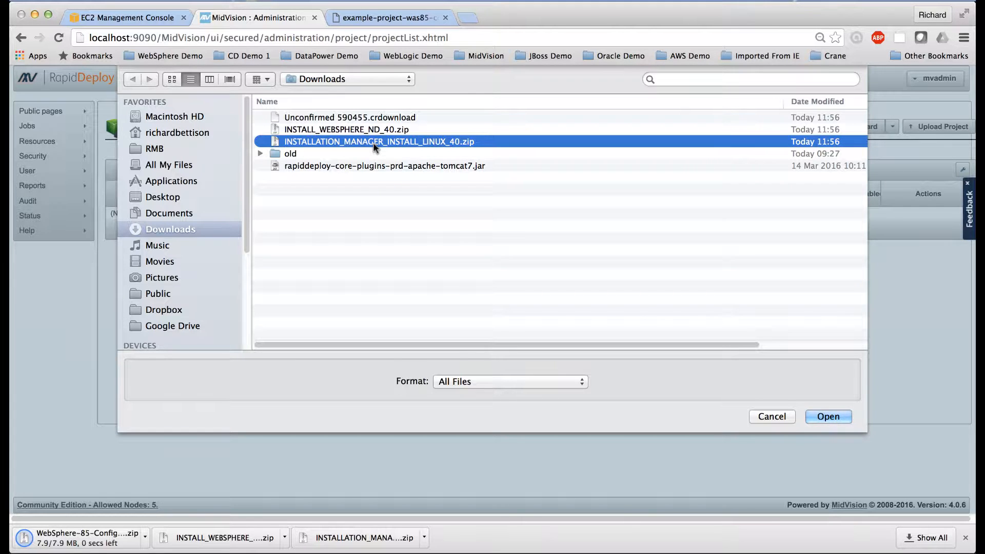
{"action": "left_click", "coordinate": [827, 415]}
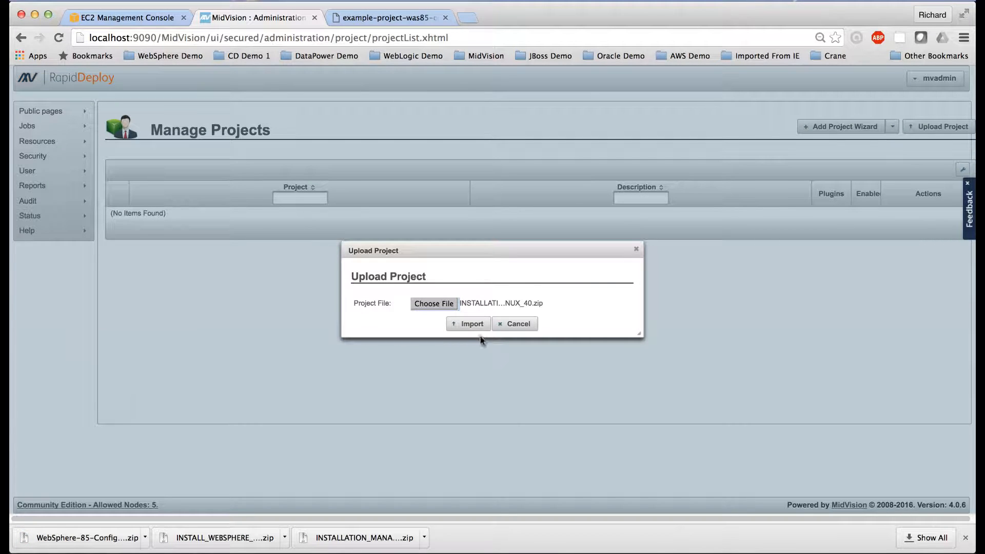
{"action": "left_click", "coordinate": [468, 325]}
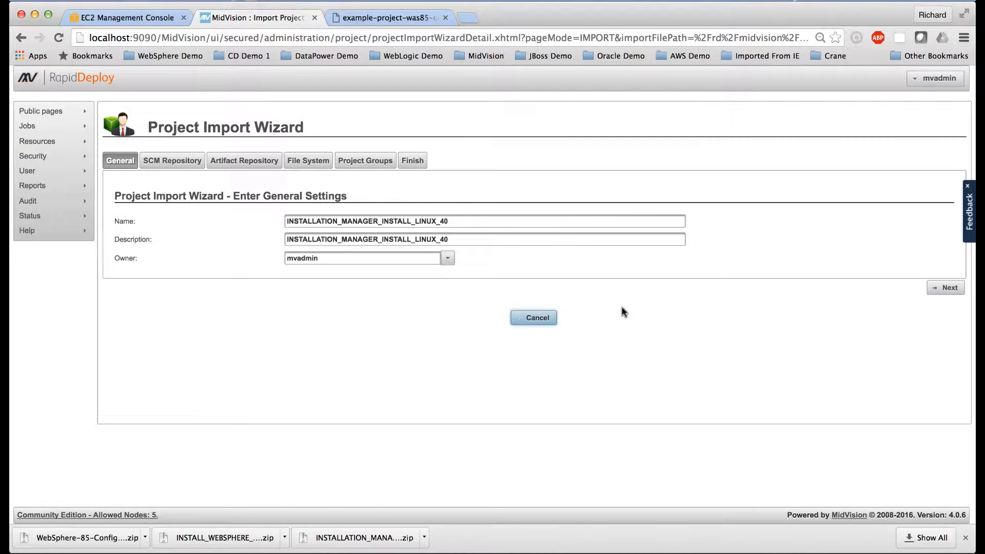
Step: Keep the general settings and set the SCM project root directory to /rd/midvision/projects/INSTALLATION_MANAGER_INSTALL_LINUX_40
{"action": "left_click", "coordinate": [947, 288]}
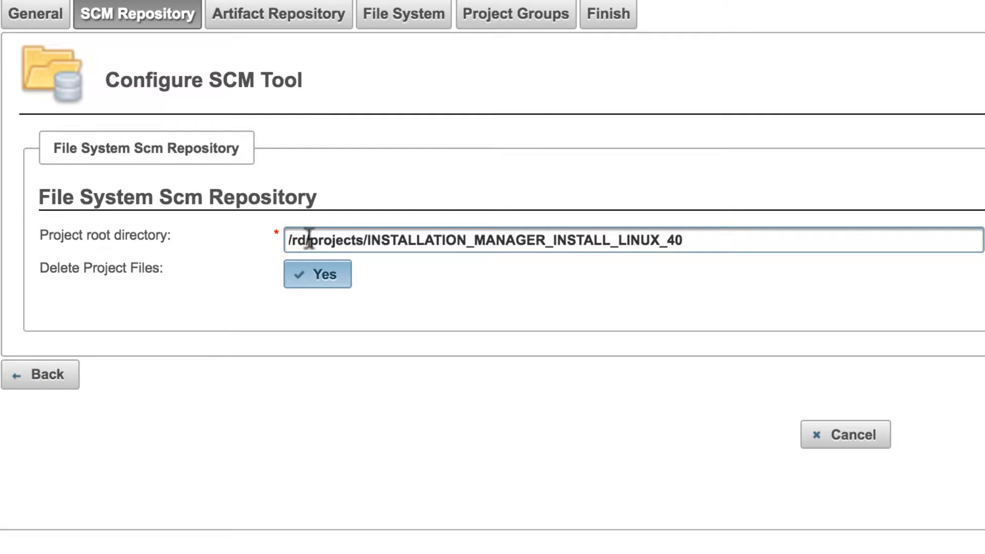
{"action": "left_click", "coordinate": [309, 239]}
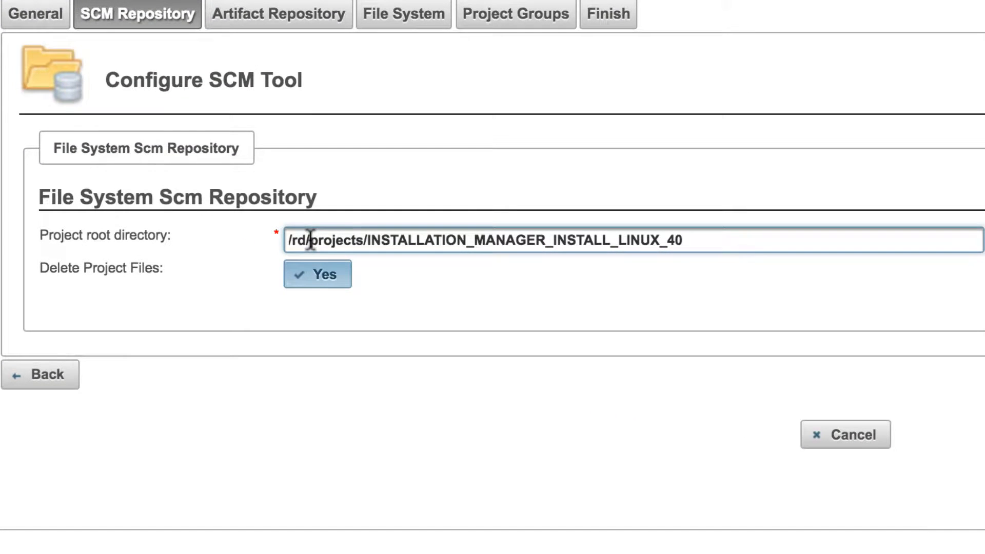
{"action": "type", "text": "midvision"}
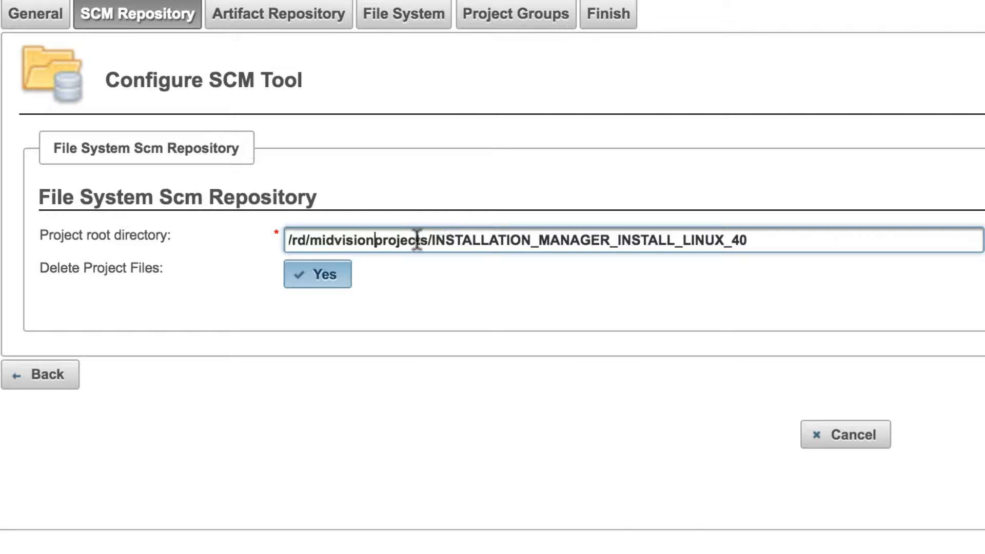
{"action": "type", "text": "/"}
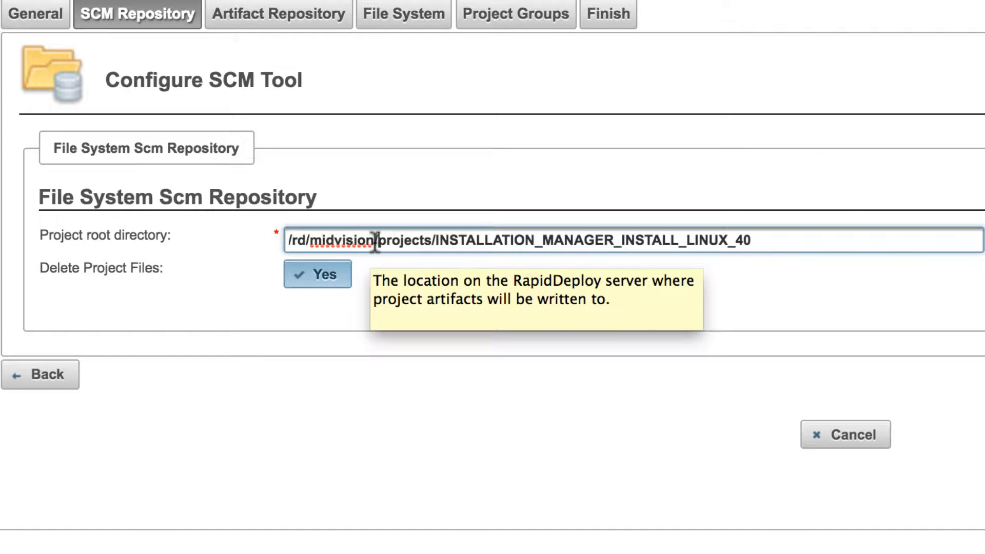
{"action": "left_click_drag", "start_coordinate": [373, 241], "coordinate": [284, 236]}
{"action": "key", "text": "super+c"}
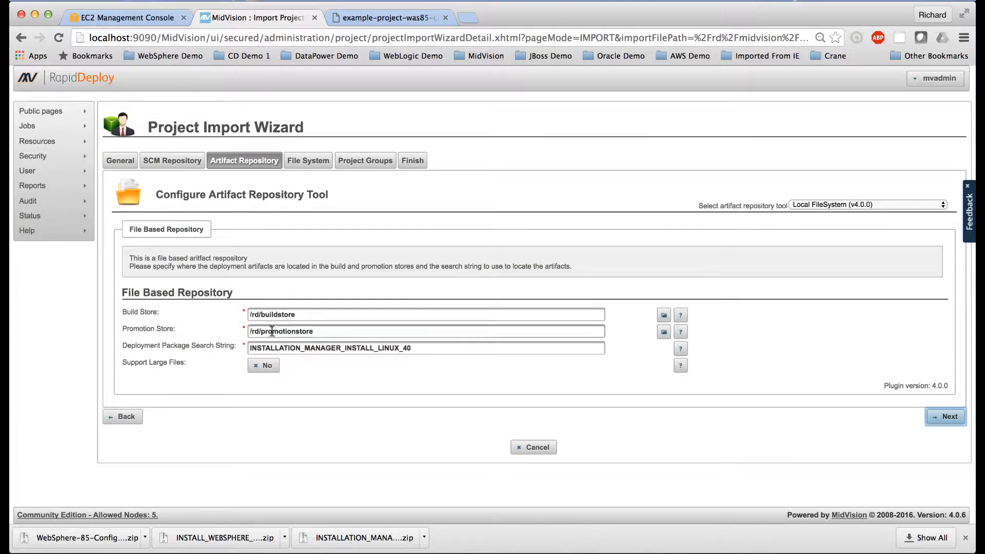
Step: Set the artifact repository's build store to /rd/midvision/buildstore and its promotion store to /rd/midvision/promotionstore
{"action": "mouse_move", "coordinate": [260, 315]}
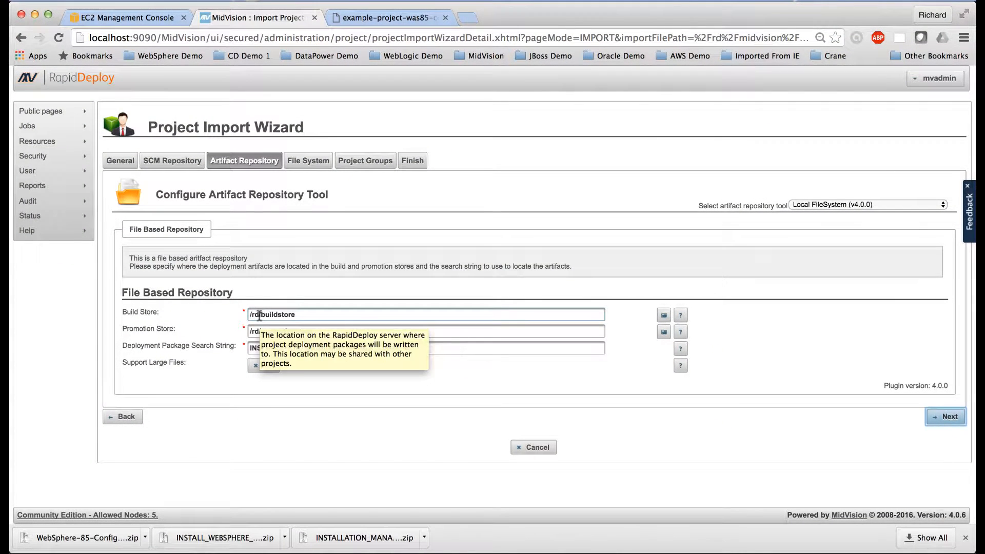
{"action": "left_click_drag", "start_coordinate": [260, 315], "coordinate": [244, 314]}
{"action": "type", "text": "/rd/midvision"}
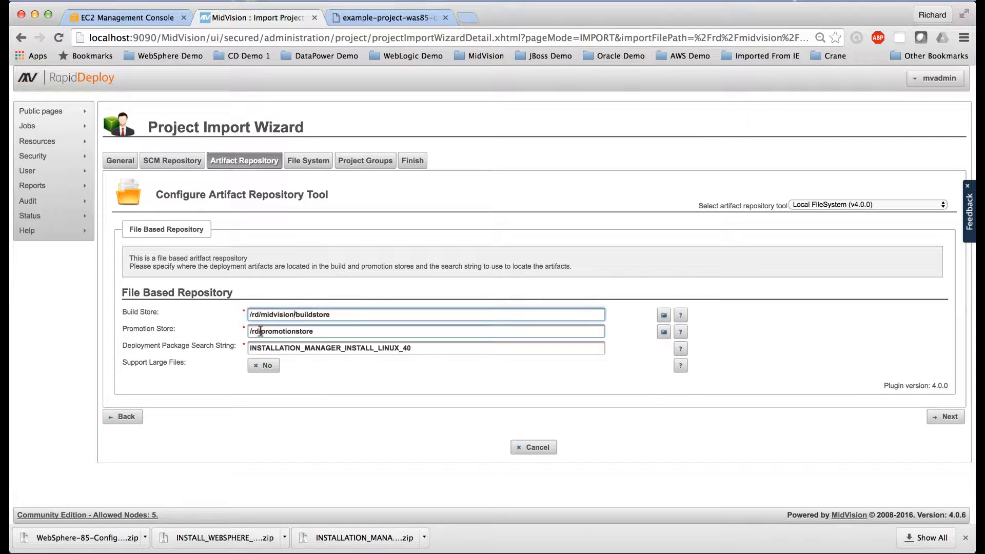
{"action": "left_click_drag", "start_coordinate": [258, 331], "coordinate": [247, 332]}
{"action": "key", "text": "super+v"}
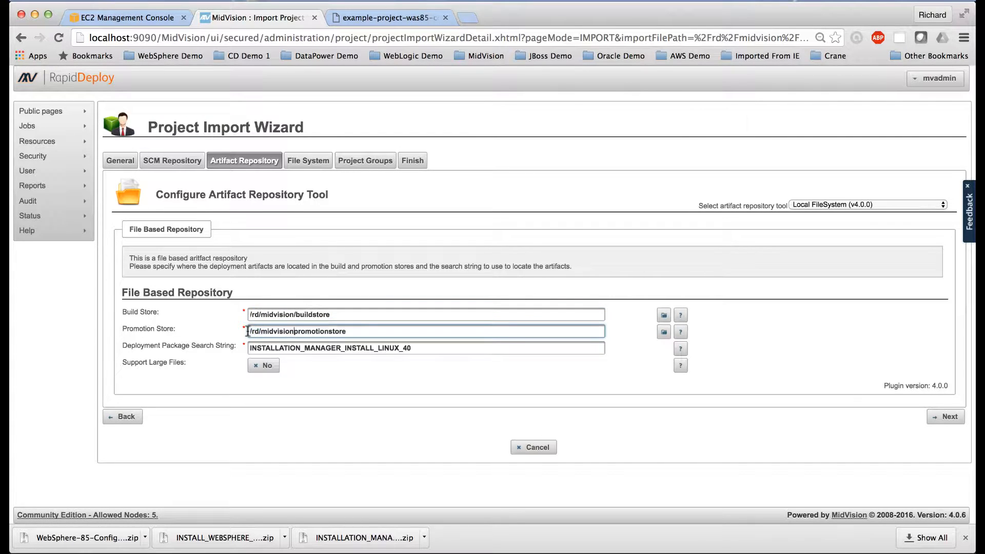
{"action": "type", "text": "/"}
{"action": "left_click", "coordinate": [948, 421]}
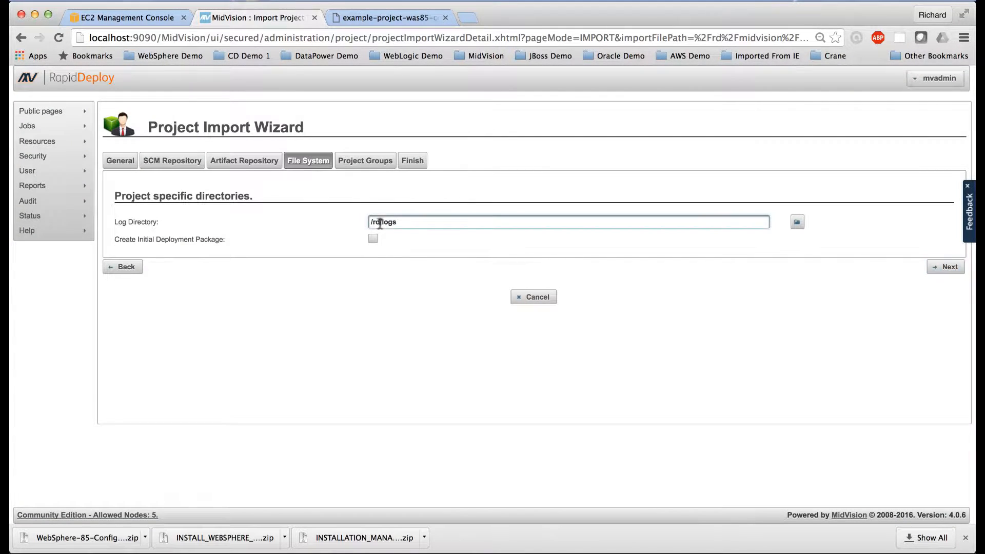
Step: Change the base path of the project's log directory to /rd/midvision and continue to the project groups
{"action": "left_click_drag", "start_coordinate": [381, 225], "coordinate": [364, 221]}
{"action": "type", "text": "/rd/midvision/"}
{"action": "left_click", "coordinate": [947, 268]}
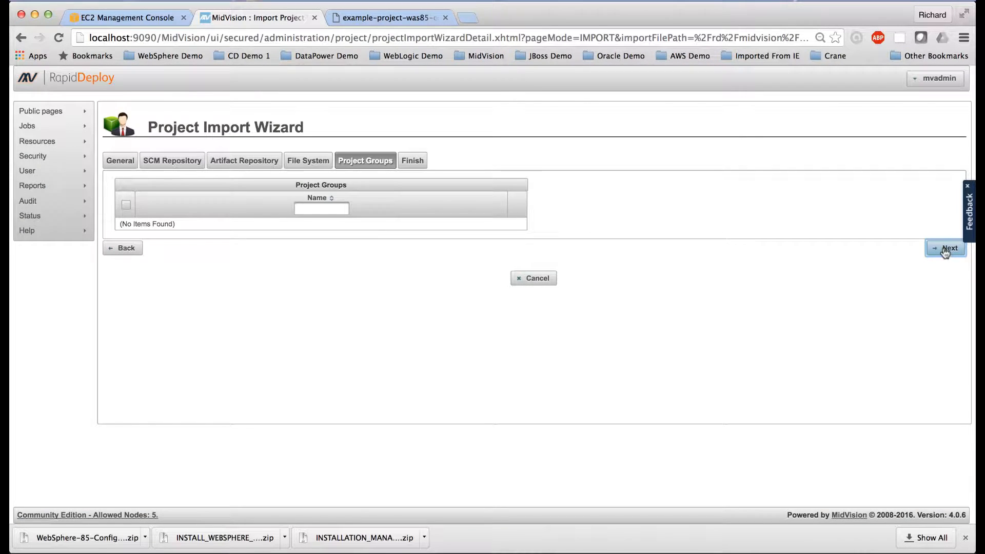
Step: Leave the project groups unselected and import the INSTALLATION_MANAGER_INSTALL_LINUX_40 project, confirming the import
{"action": "left_click", "coordinate": [946, 250]}
{"action": "left_click", "coordinate": [888, 342]}
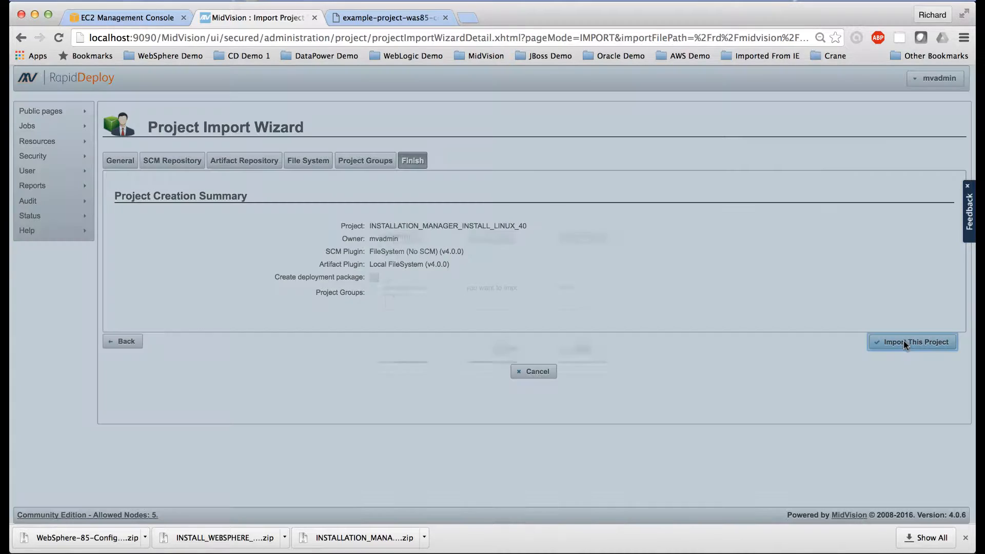
{"action": "left_click", "coordinate": [499, 324]}
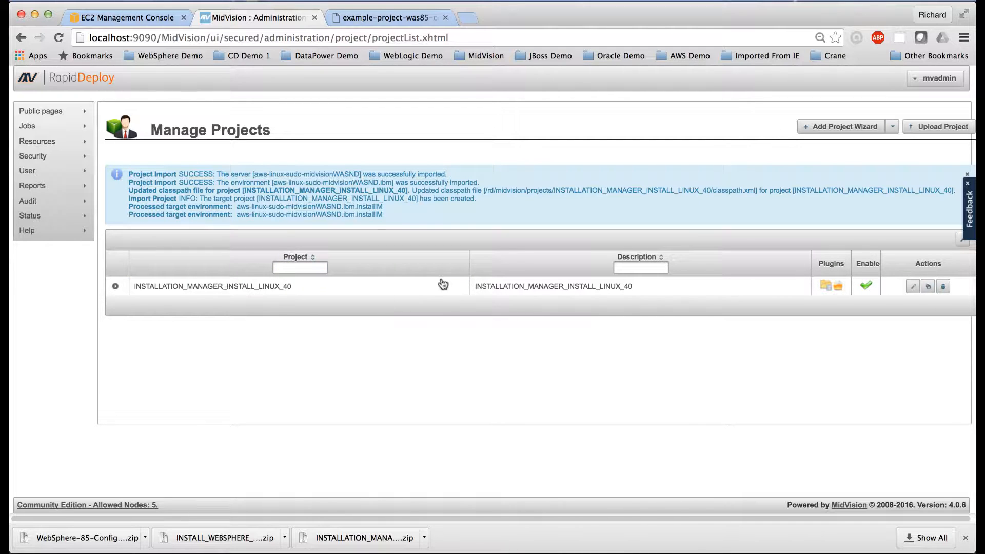
Step: Open the imported project for editing and show the details of its WgetIMInstallerFromIBMSite orchestration task
{"action": "left_click", "coordinate": [913, 286]}
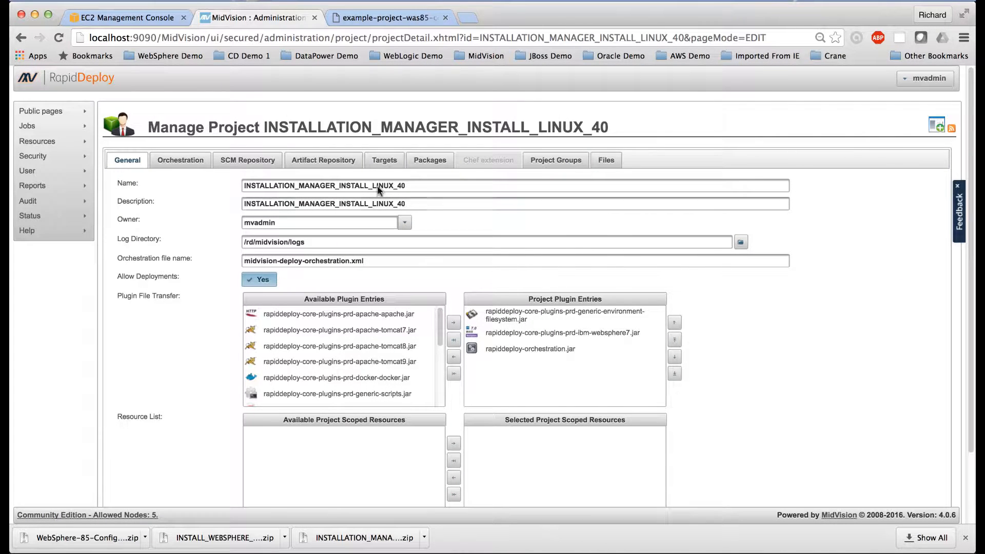
{"action": "left_click", "coordinate": [190, 162]}
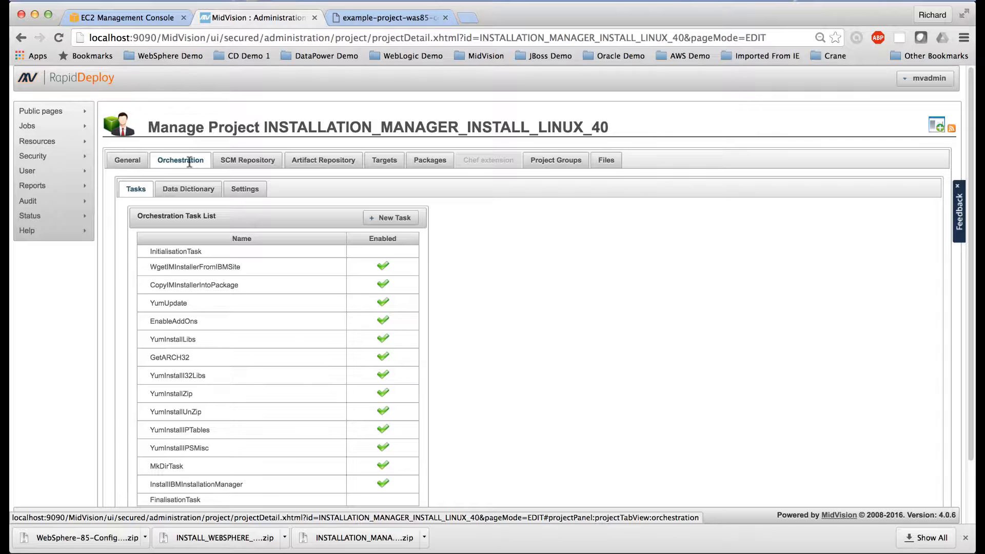
{"action": "left_click", "coordinate": [264, 266]}
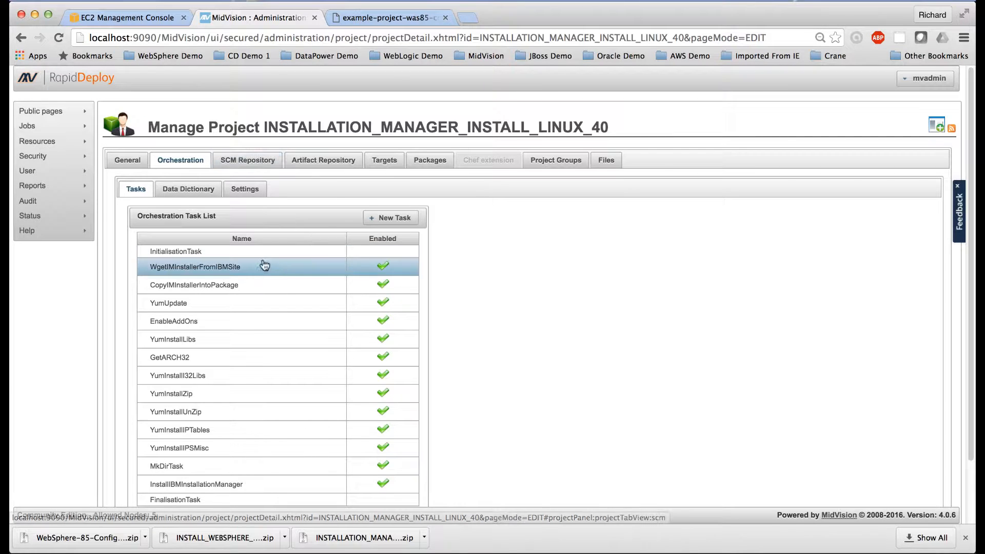
{"action": "scroll", "coordinate": [288, 279], "scroll_direction": "down", "scroll_amount": 1}
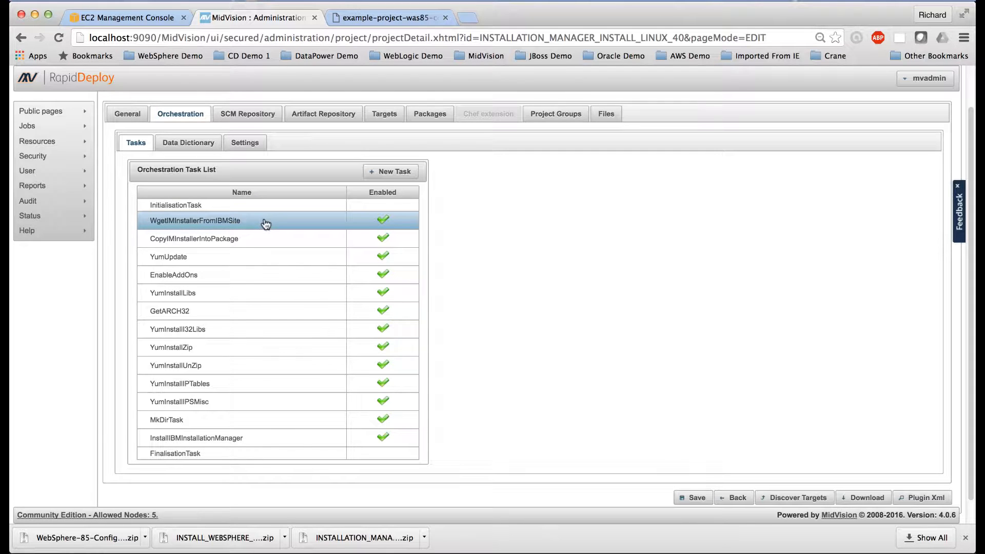
{"action": "left_click", "coordinate": [265, 221]}
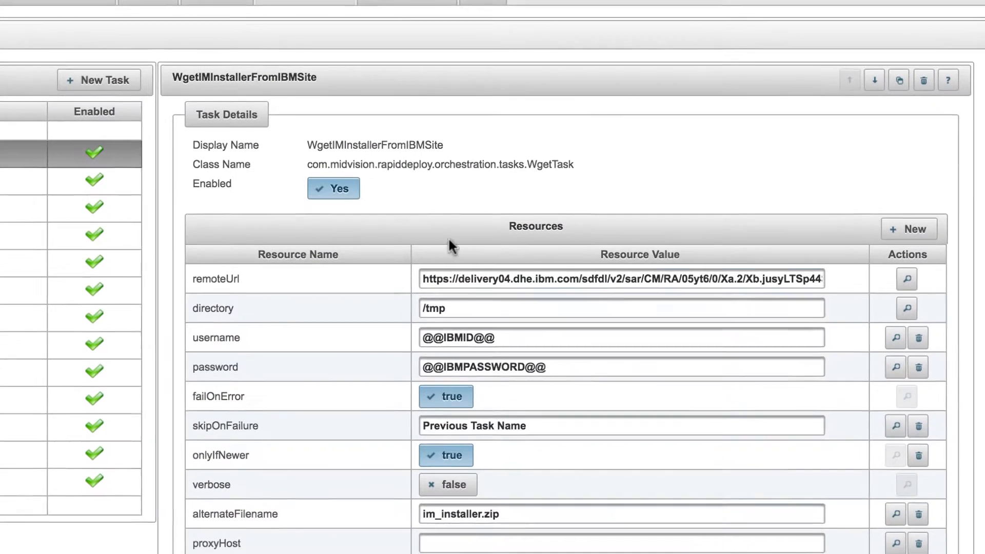
Step: Inspect the full download address in the remoteUrl resource of the WgetIMInstallerFromIBMSite task
{"action": "left_click", "coordinate": [377, 211]}
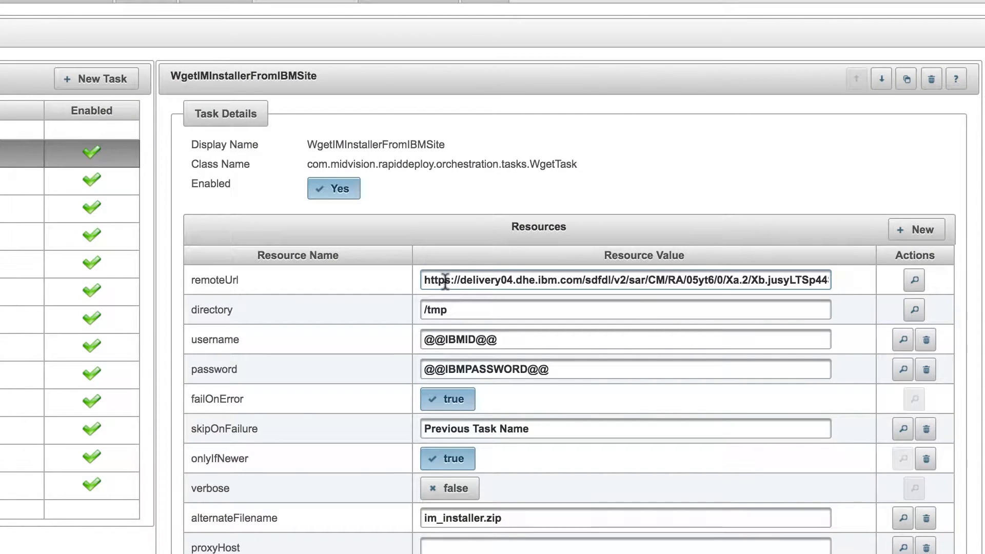
{"action": "double_click", "coordinate": [446, 281]}
{"action": "triple_click", "coordinate": [444, 281]}
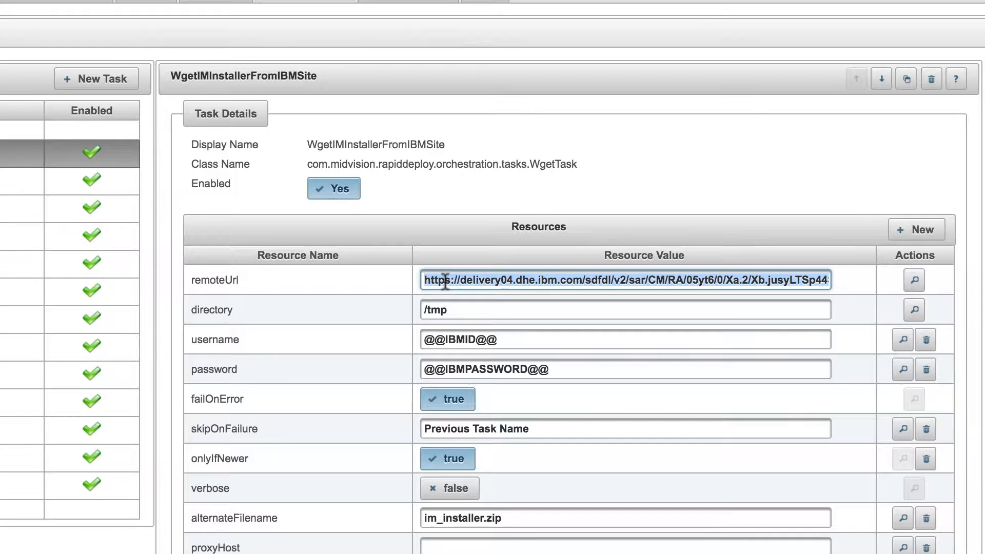
{"action": "left_click", "coordinate": [513, 281]}
{"action": "left_click_drag", "start_coordinate": [659, 285], "coordinate": [813, 281]}
{"action": "left_click", "coordinate": [814, 281]}
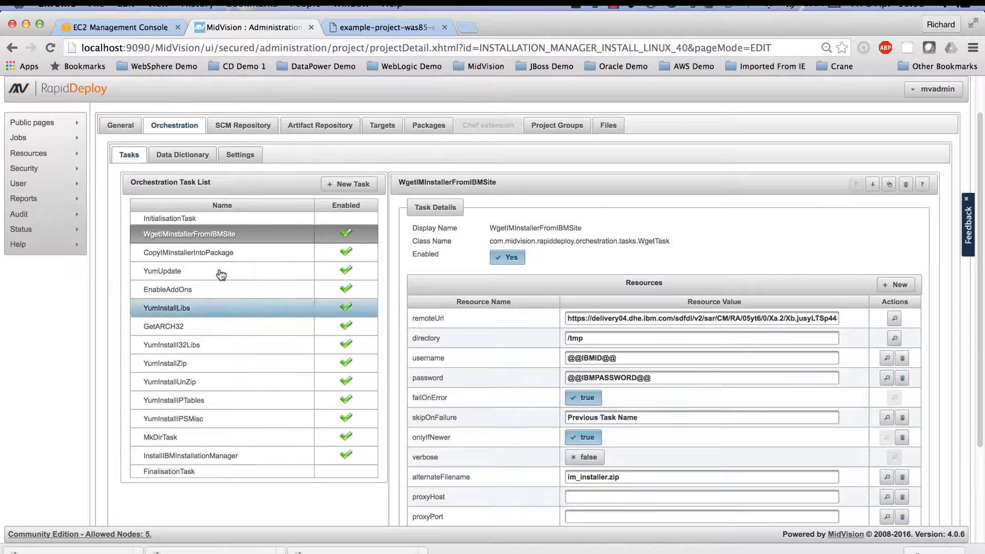
Step: Review the orchestration tasks from CopyIMInstallerIntoPackage through GetARCH32, including the output parameter of GetARCH32
{"action": "left_click", "coordinate": [218, 284]}
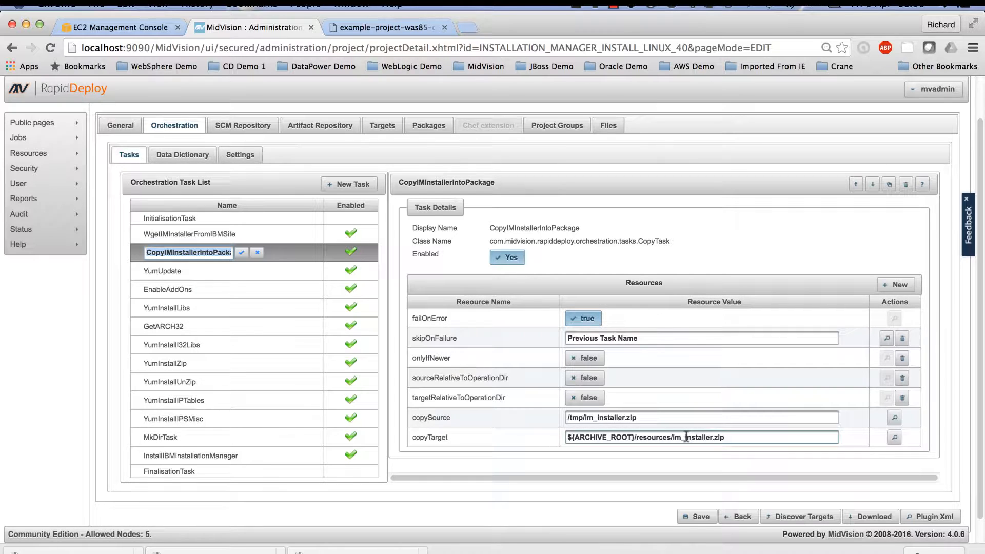
{"action": "left_click", "coordinate": [280, 278]}
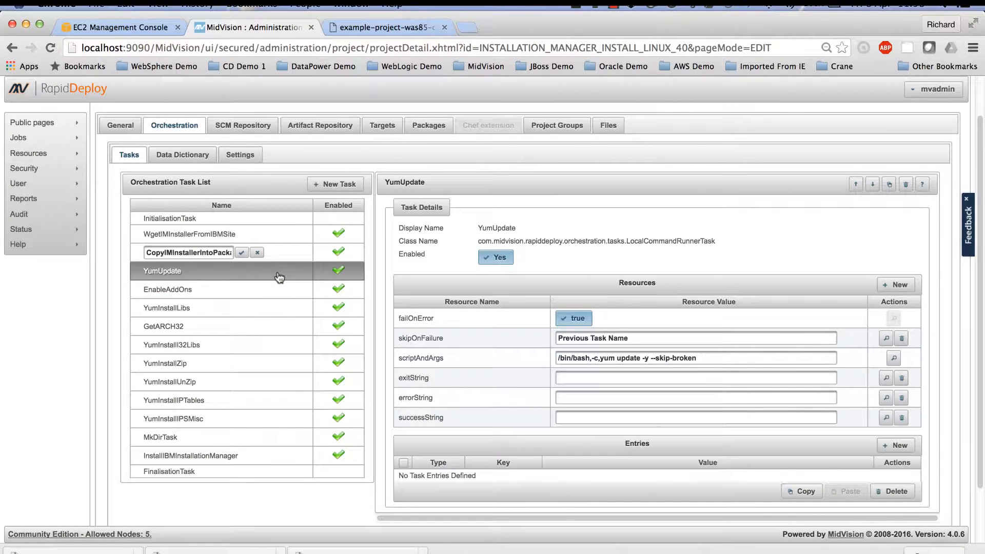
{"action": "left_click", "coordinate": [273, 292]}
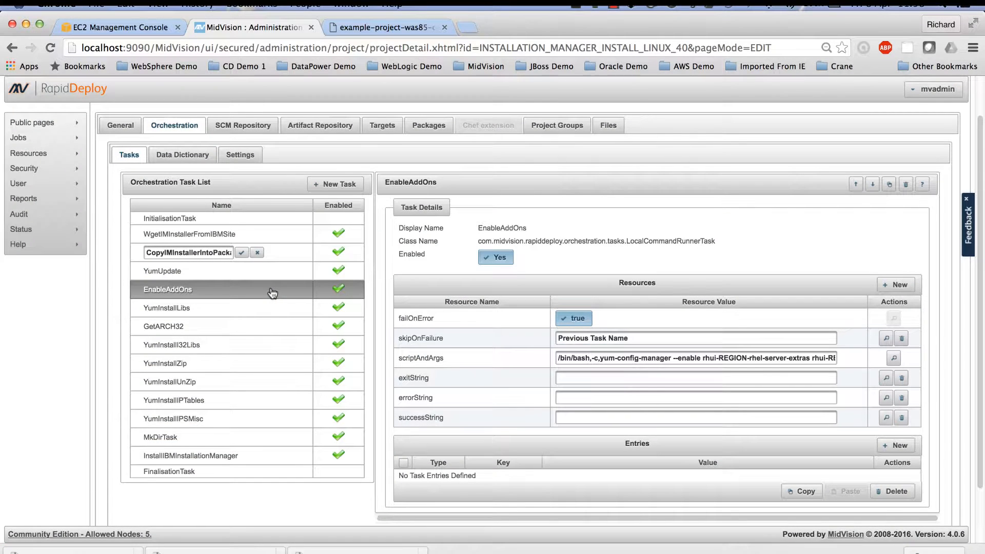
{"action": "left_click", "coordinate": [264, 313]}
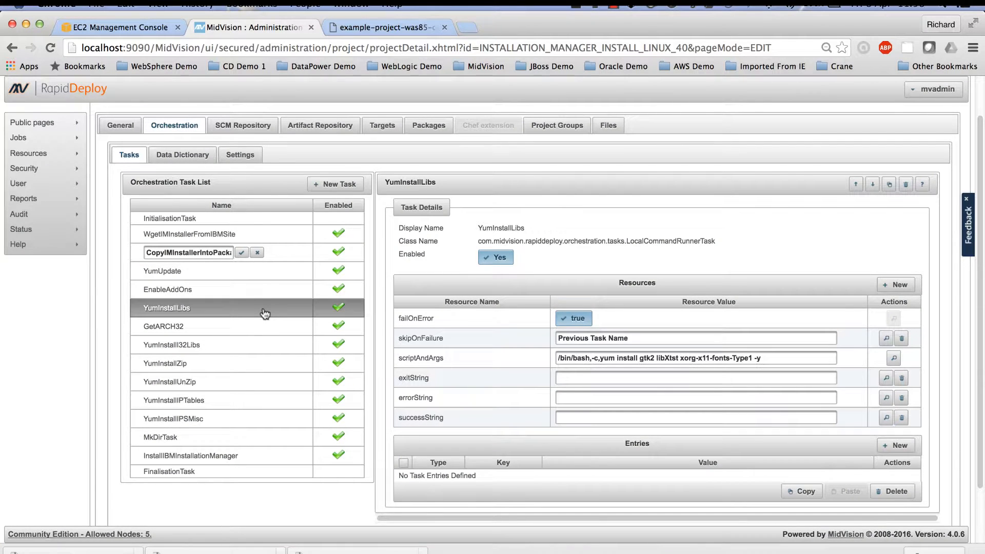
{"action": "left_click", "coordinate": [261, 329]}
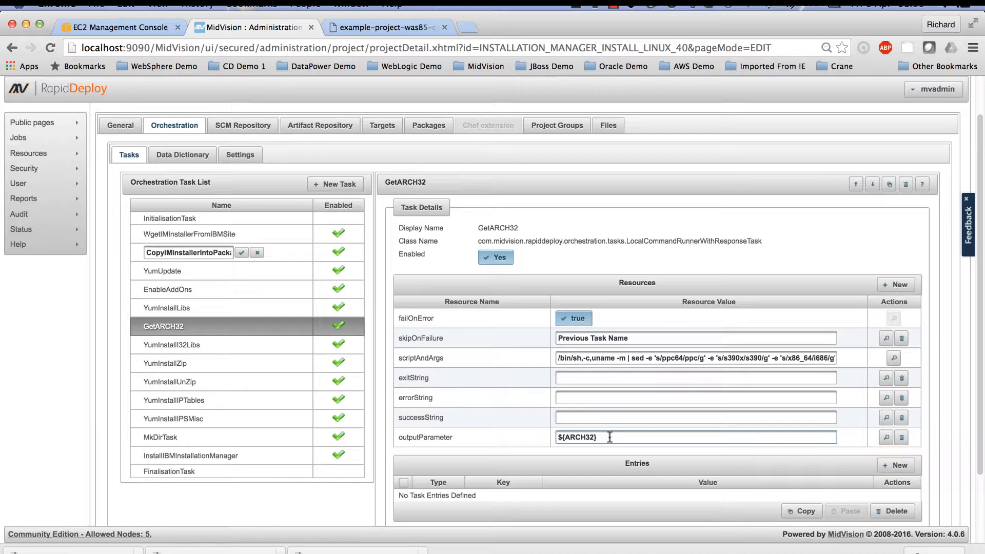
{"action": "left_click_drag", "start_coordinate": [609, 437], "coordinate": [551, 434]}
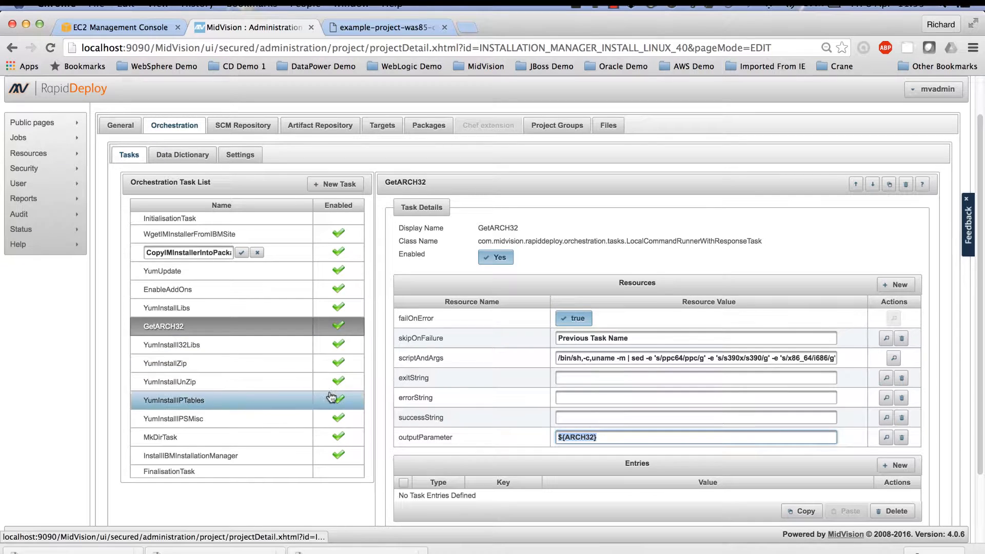
Step: Review the remaining package installation tasks from the 32-bit libraries through YumInstallPSMisc, plus the path in MkDirTask
{"action": "left_click", "coordinate": [242, 358]}
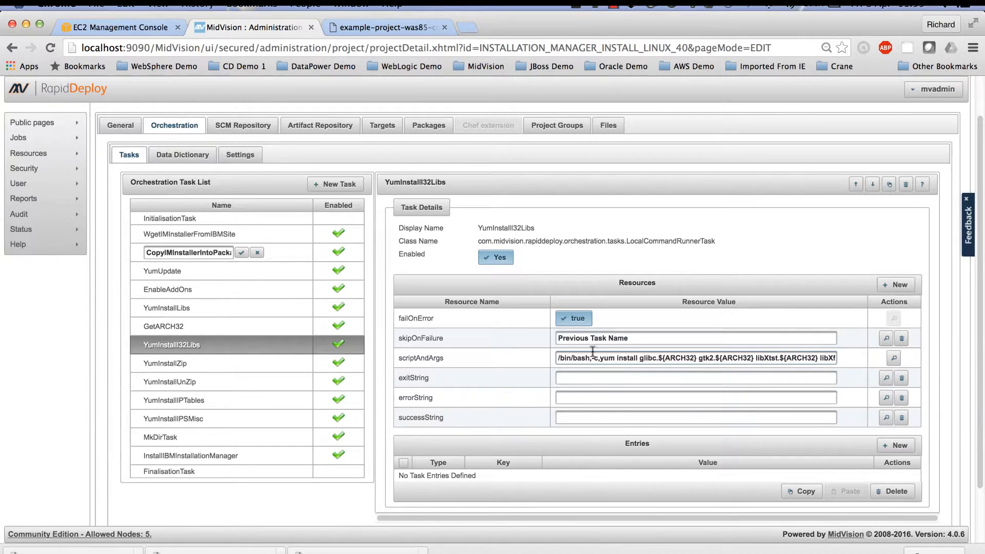
{"action": "left_click", "coordinate": [274, 364]}
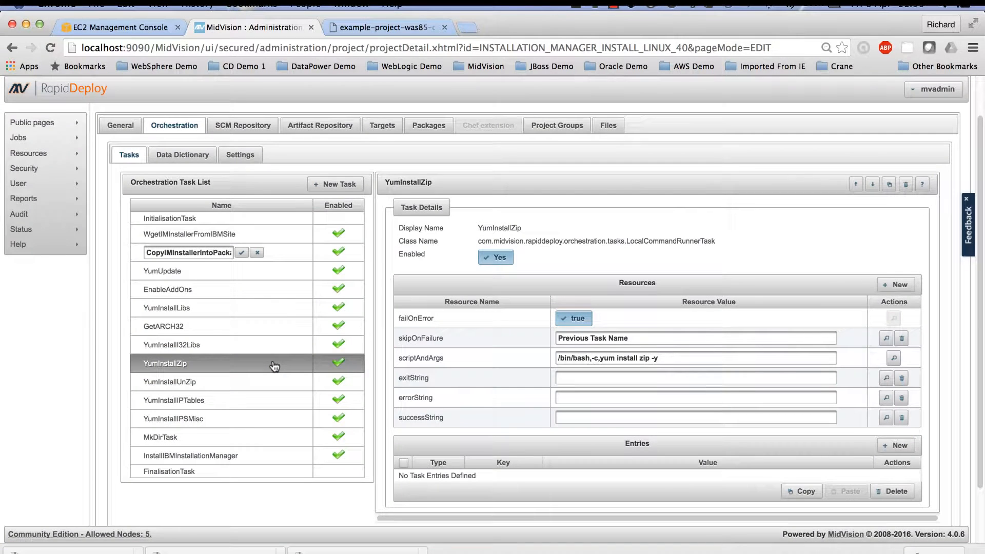
{"action": "left_click", "coordinate": [270, 383]}
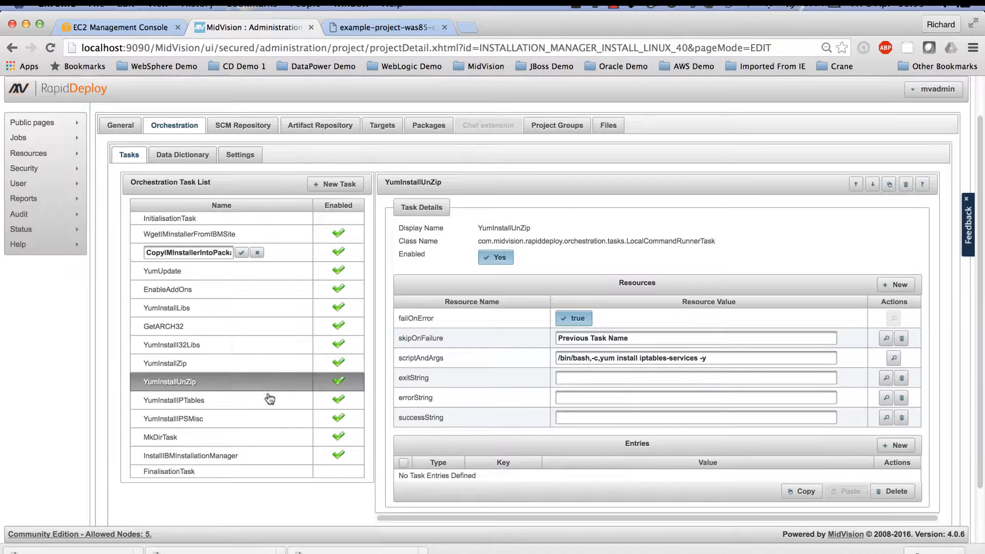
{"action": "left_click", "coordinate": [270, 399]}
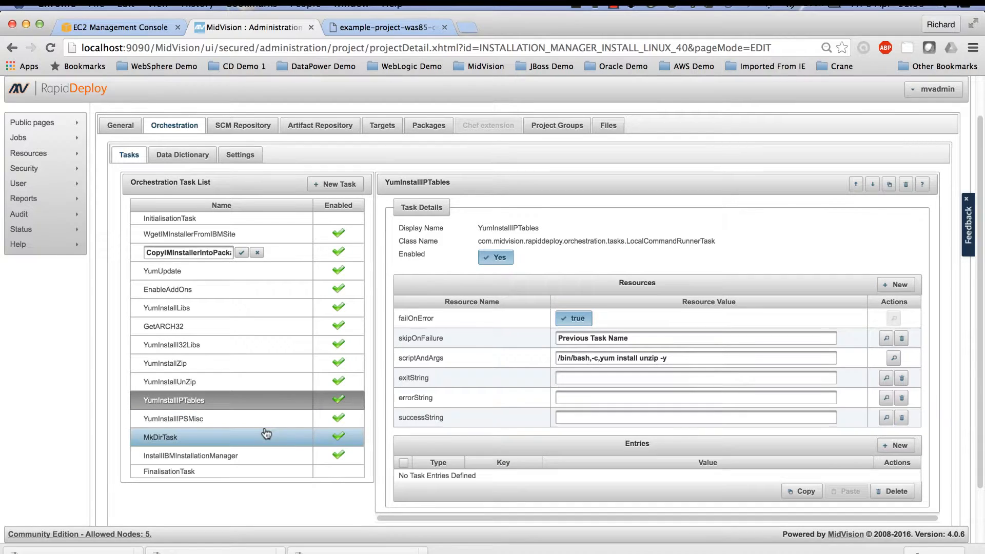
{"action": "left_click", "coordinate": [267, 420]}
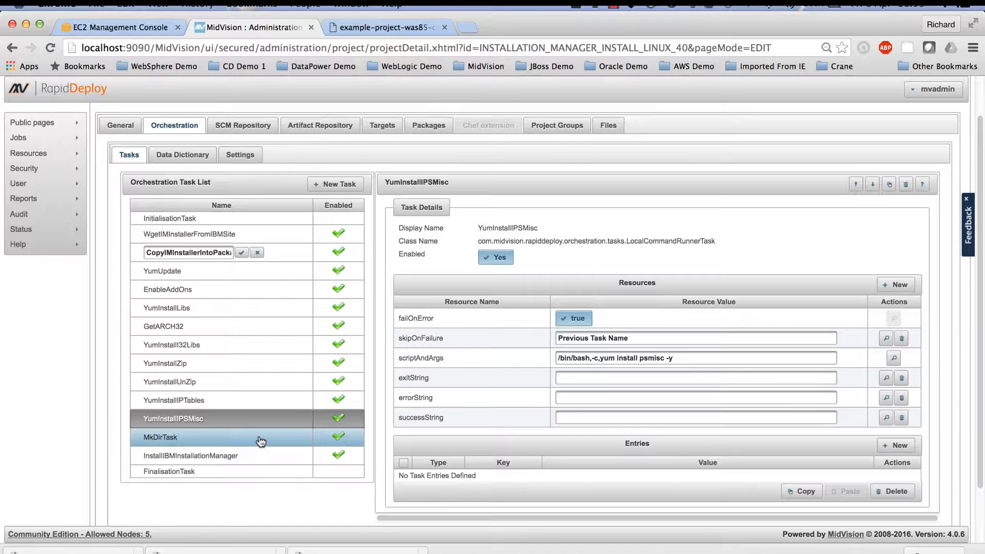
{"action": "left_click", "coordinate": [260, 442]}
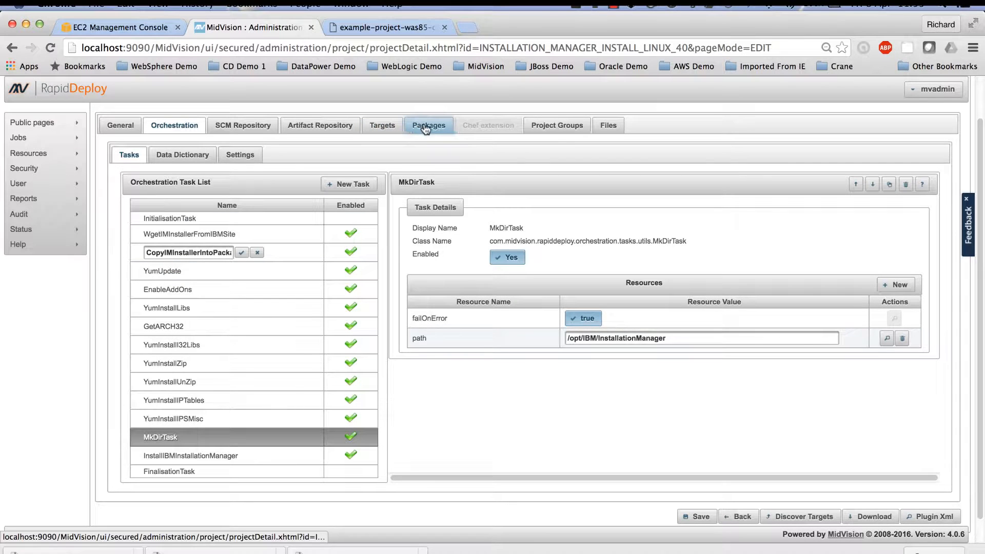
Step: Open the server aws-linux-sudo-midvisionWASND from the project's targets and add the hostname ec2-52-207-244-180.compute-1.amazonaws.com
{"action": "left_click", "coordinate": [386, 126]}
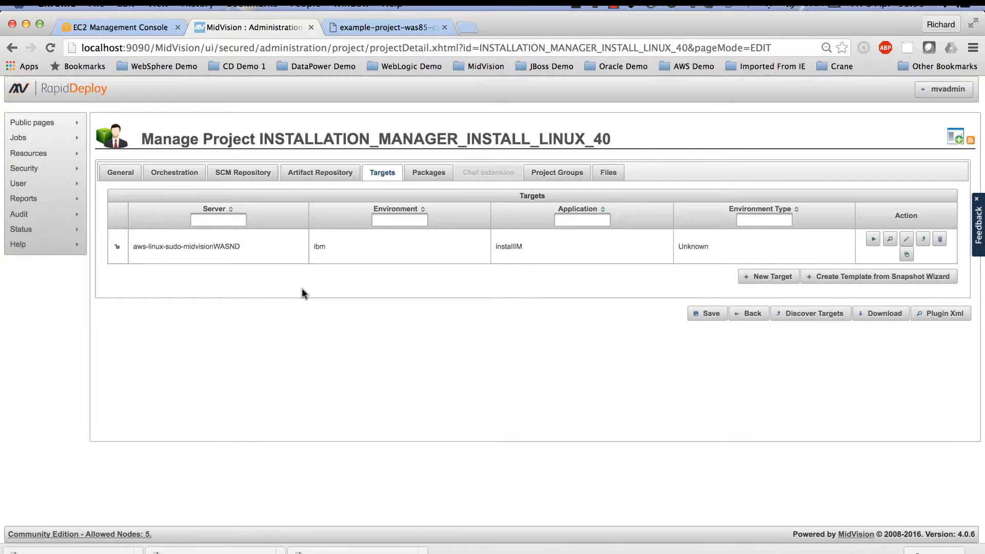
{"action": "left_click", "coordinate": [199, 249]}
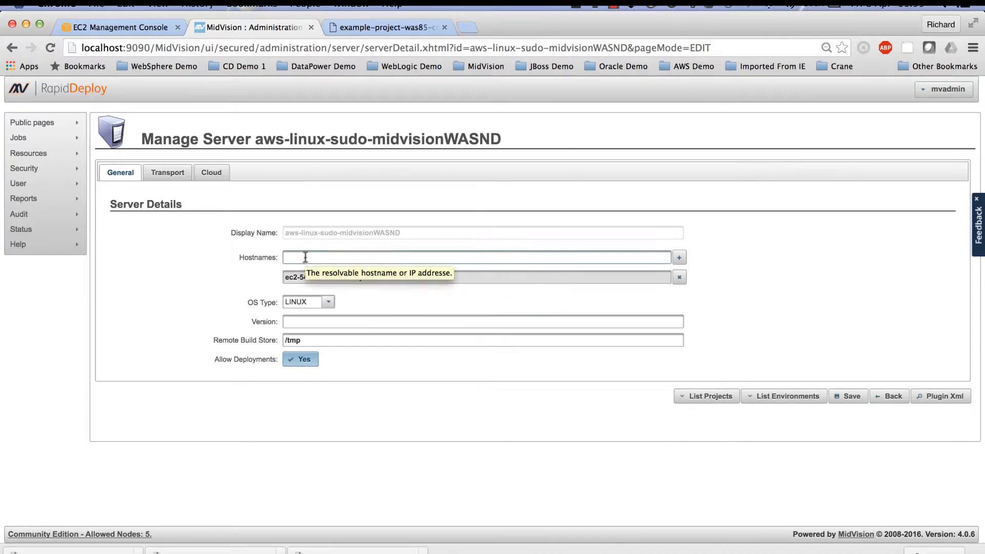
{"action": "left_click", "coordinate": [289, 258]}
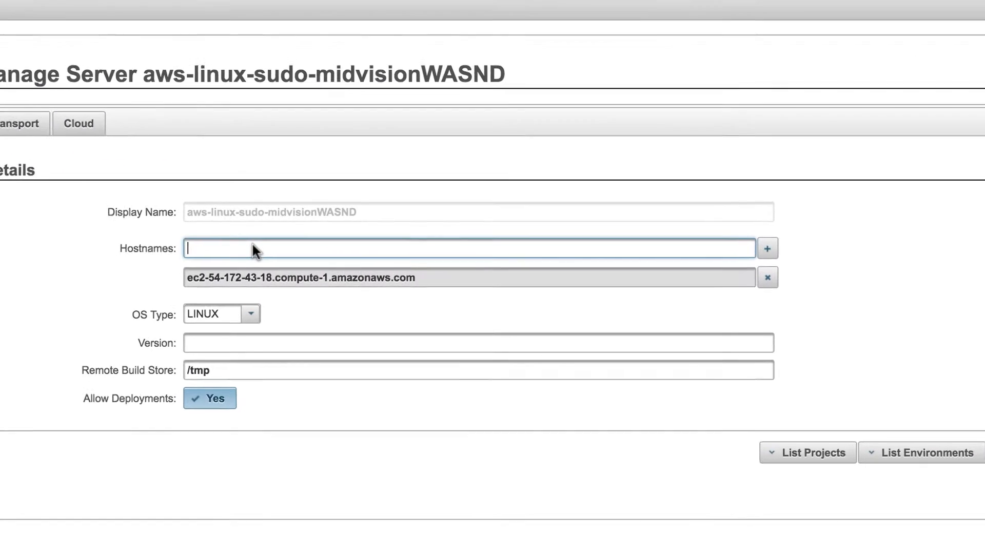
{"action": "key", "text": "super+shift+v"}
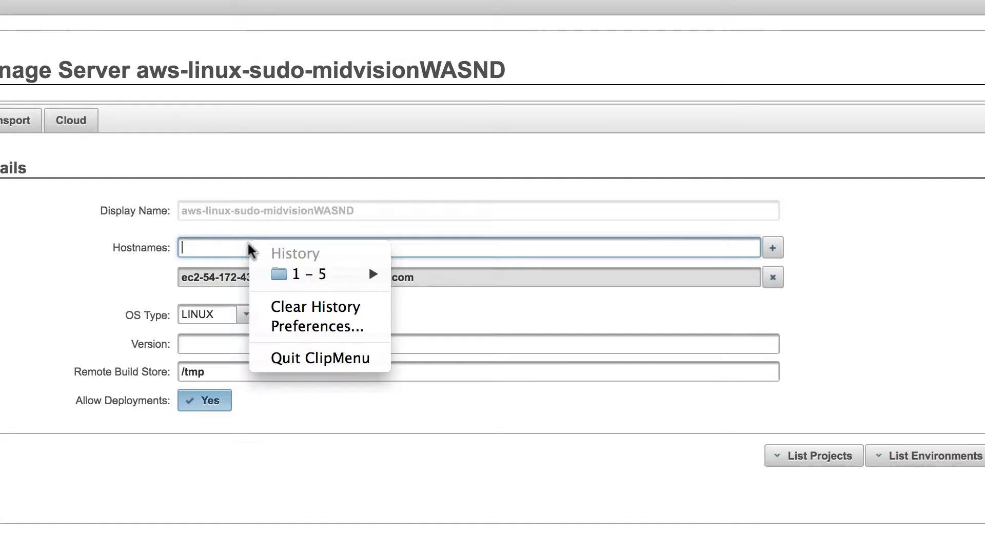
{"action": "key", "text": "Down"}
{"action": "key", "text": "Right"}
{"action": "key", "text": "Return"}
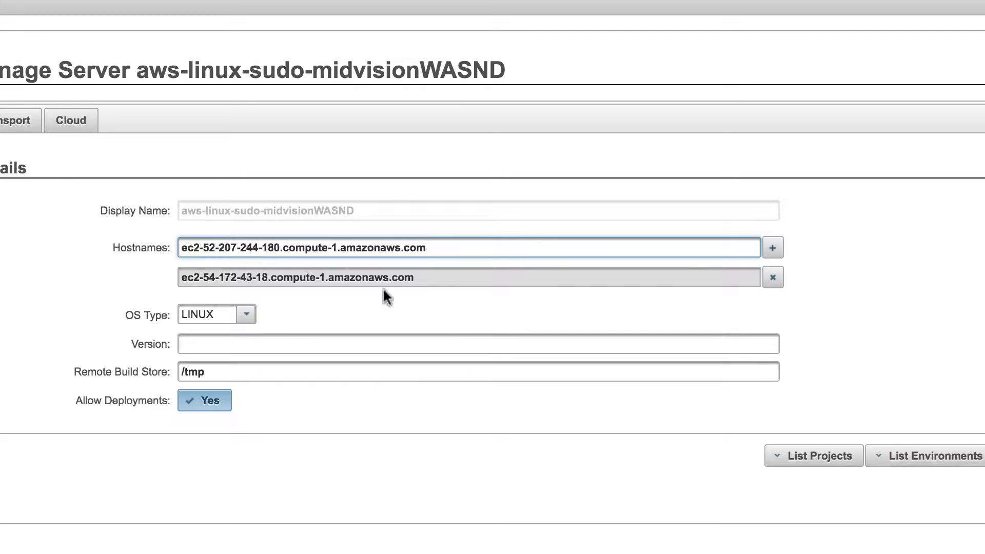
{"action": "left_click", "coordinate": [774, 251]}
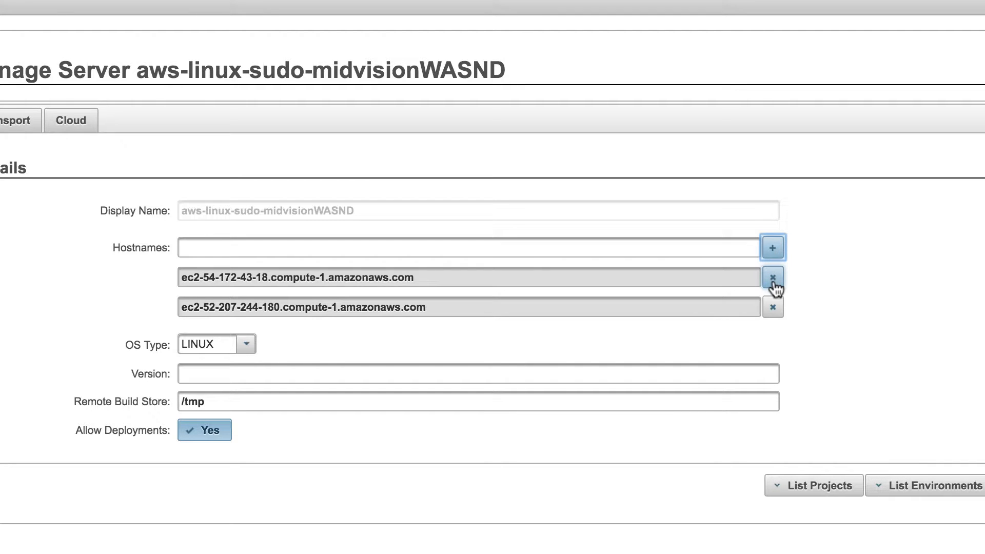
Step: Remove the old hostname ec2-54-172-43-18.compute-1.amazonaws.com from the server and save the server, confirming the update
{"action": "left_click", "coordinate": [773, 278]}
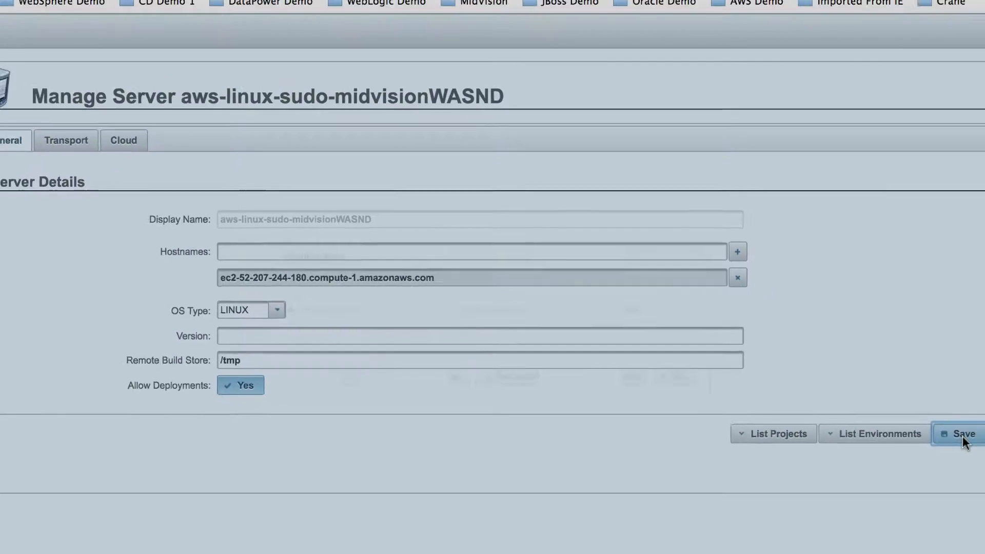
{"action": "left_click", "coordinate": [961, 438]}
{"action": "left_click", "coordinate": [461, 331]}
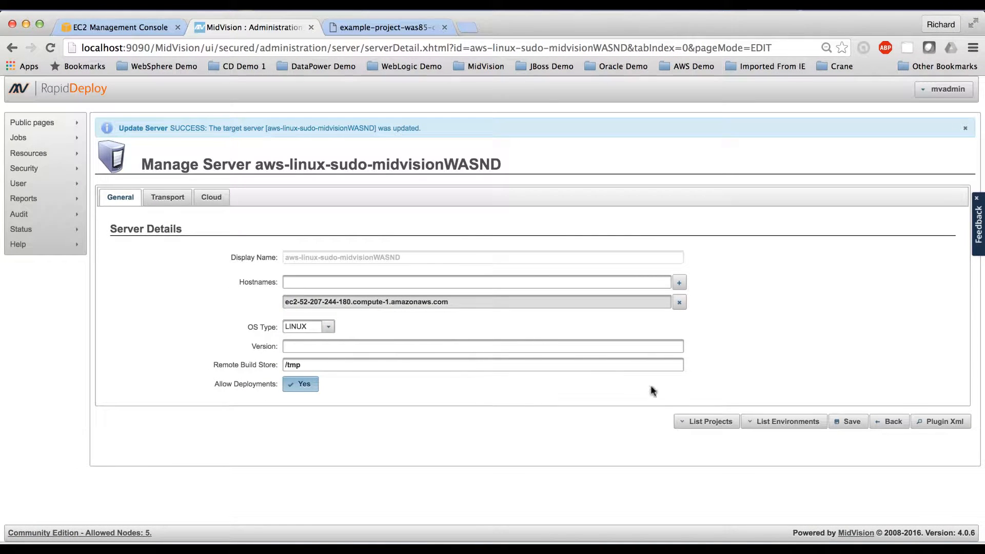
Step: Return to the INSTALLATION_MANAGER_INSTALL_LINUX_40 project from the server's project list and create a deployment package in its build store
{"action": "left_click", "coordinate": [704, 423]}
{"action": "left_click", "coordinate": [229, 471]}
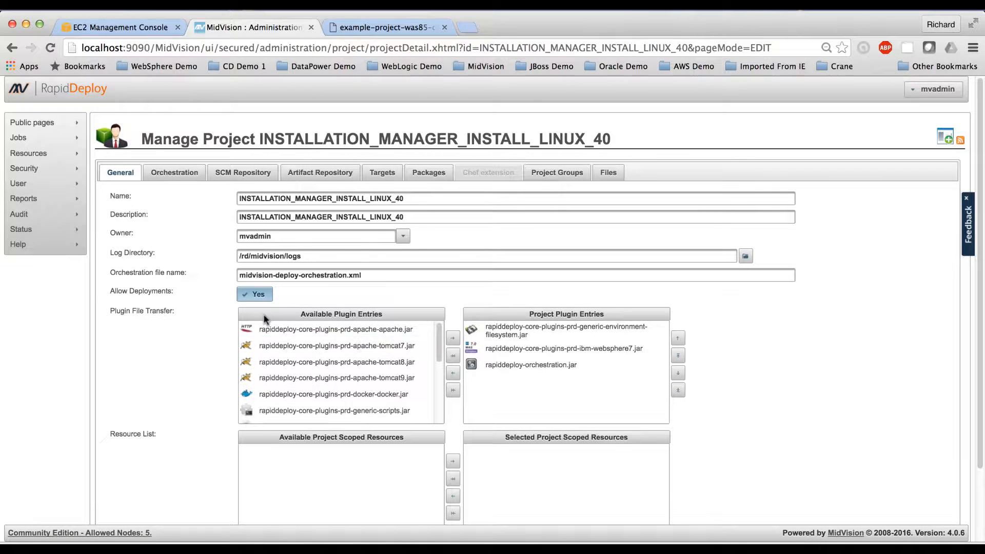
{"action": "left_click", "coordinate": [429, 175]}
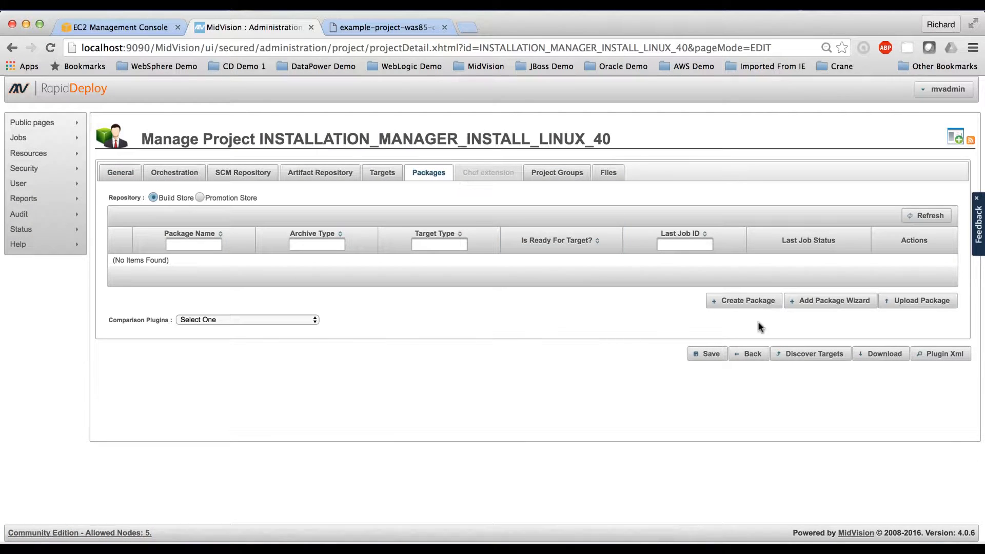
{"action": "left_click", "coordinate": [740, 300]}
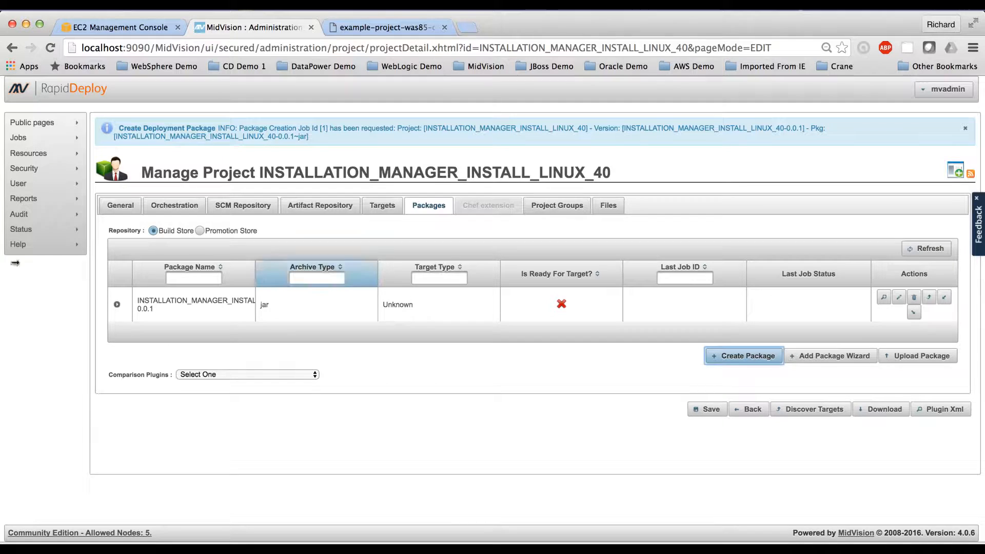
Step: Create a new job for project INSTALLATION_MANAGER_INSTALL_LINUX_40, targeting the installIM application in the ibm environment of server aws-linux-sudo-midvisionWASND
{"action": "mouse_move", "coordinate": [20, 146]}
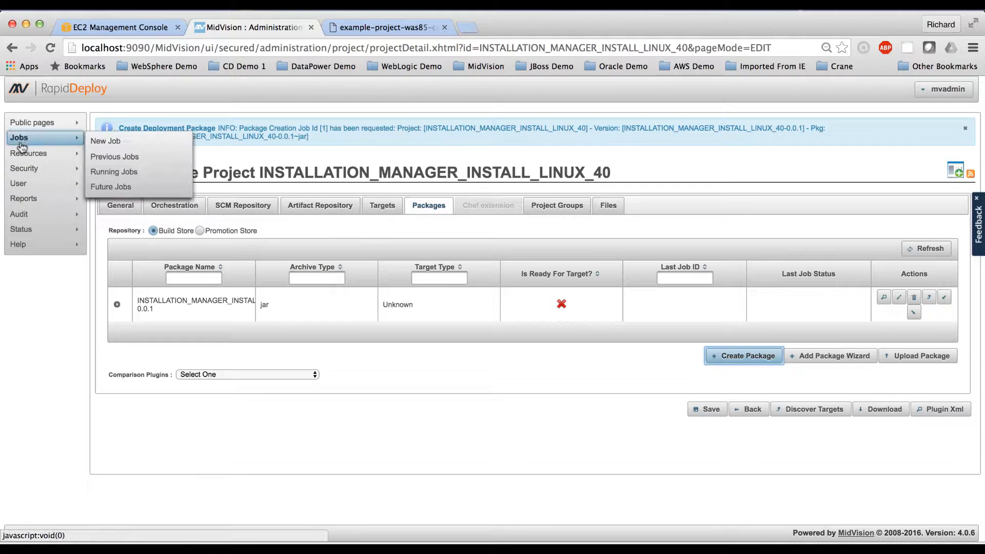
{"action": "left_click", "coordinate": [101, 140]}
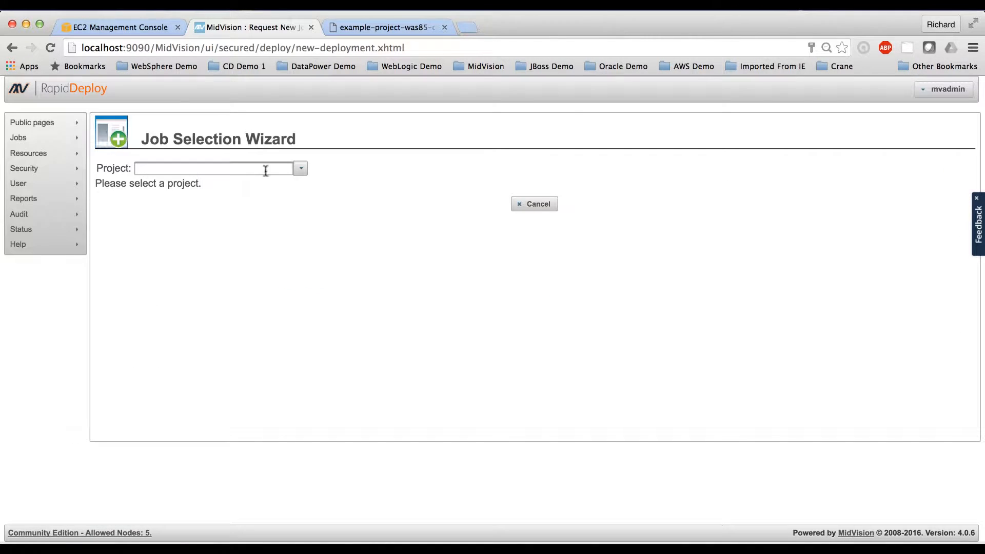
{"action": "left_click", "coordinate": [302, 169]}
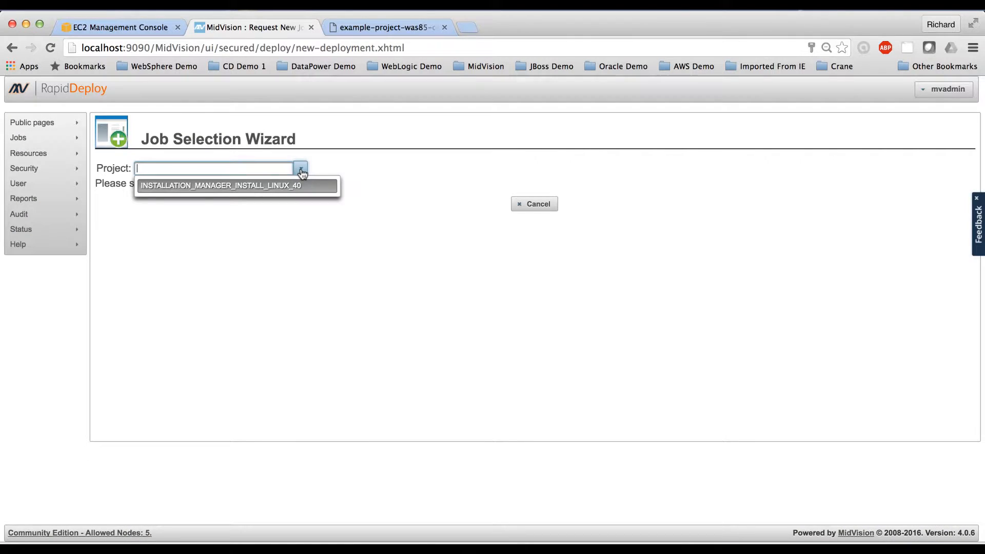
{"action": "left_click", "coordinate": [263, 185]}
{"action": "double_click", "coordinate": [191, 252]}
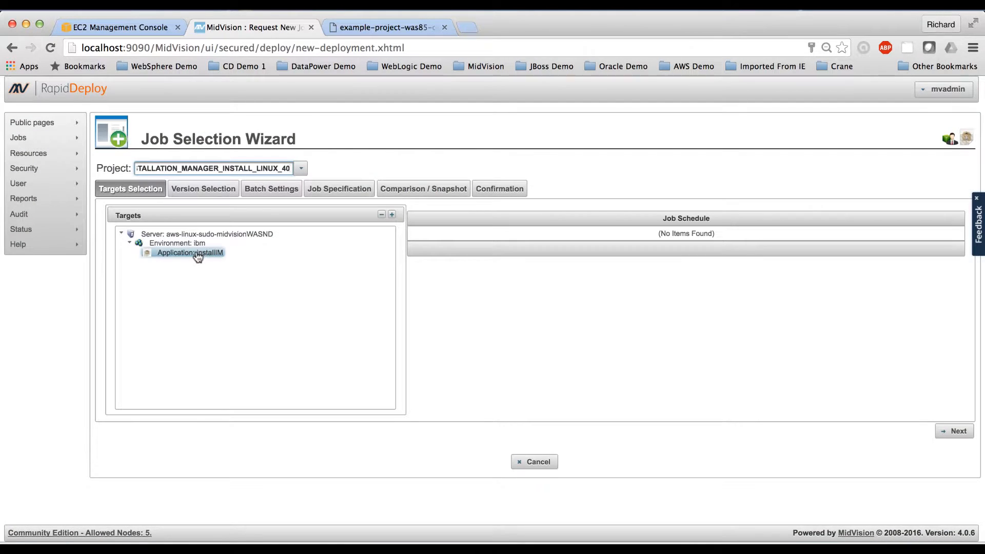
{"action": "left_click", "coordinate": [953, 431]}
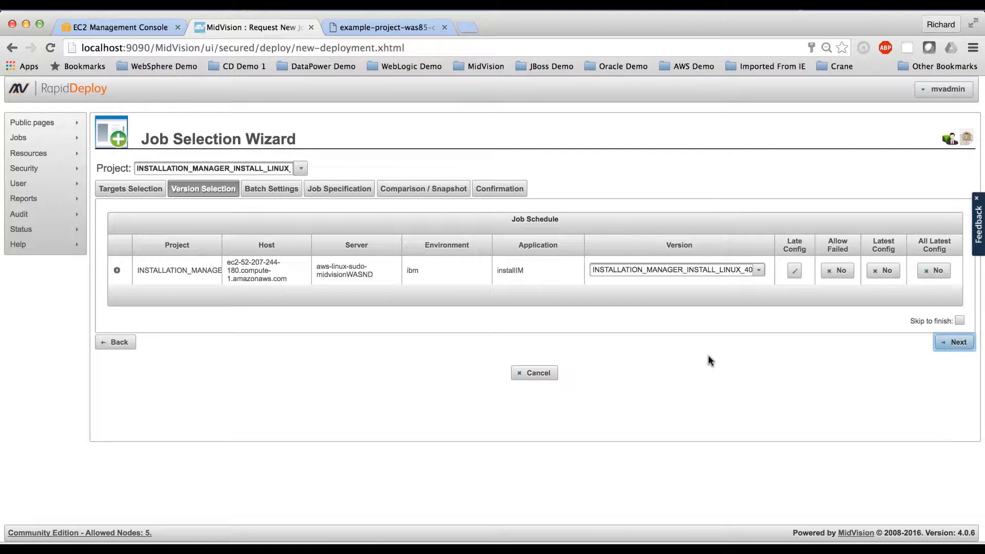
Step: Check the package versions offered for the scheduled job and try to continue past version selection
{"action": "left_click", "coordinate": [758, 271]}
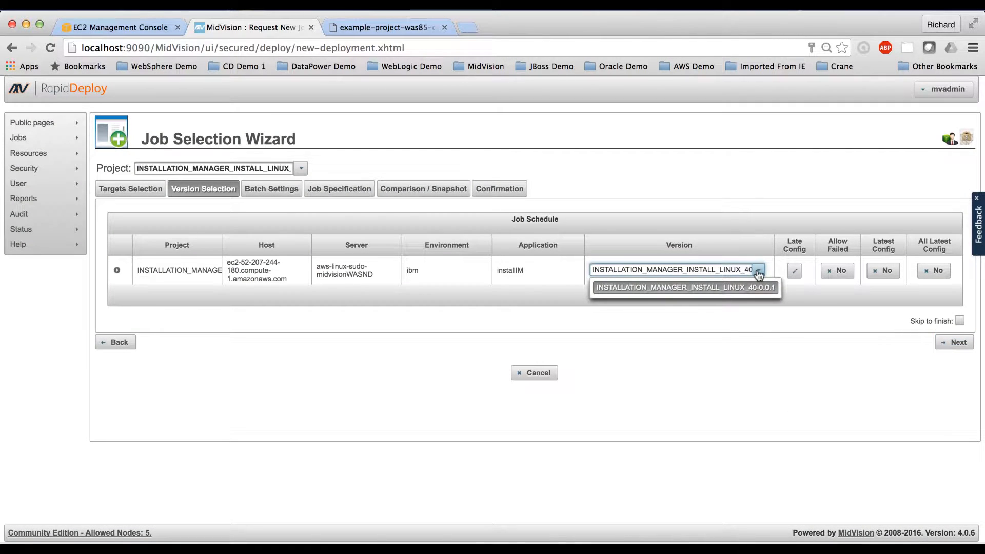
{"action": "left_click", "coordinate": [758, 272]}
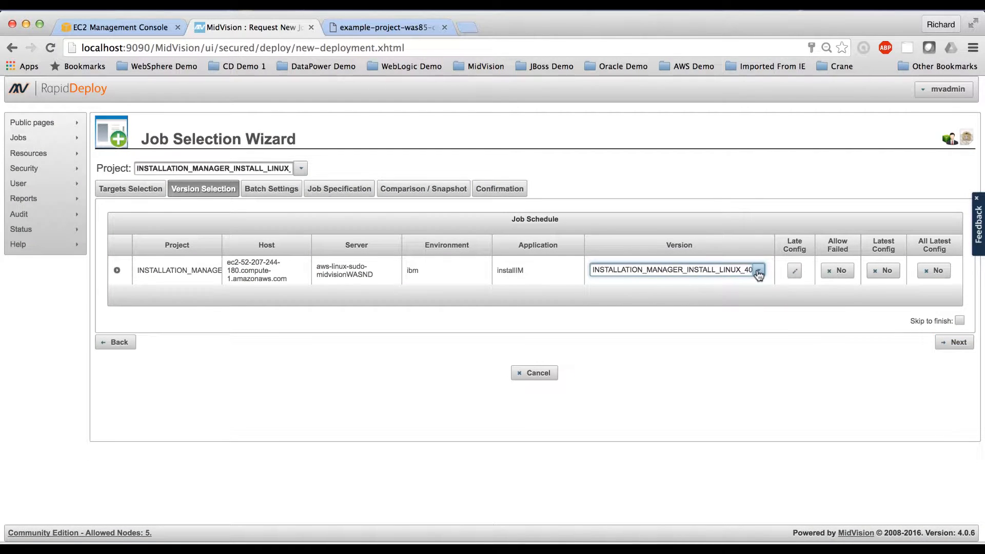
{"action": "left_click", "coordinate": [955, 344]}
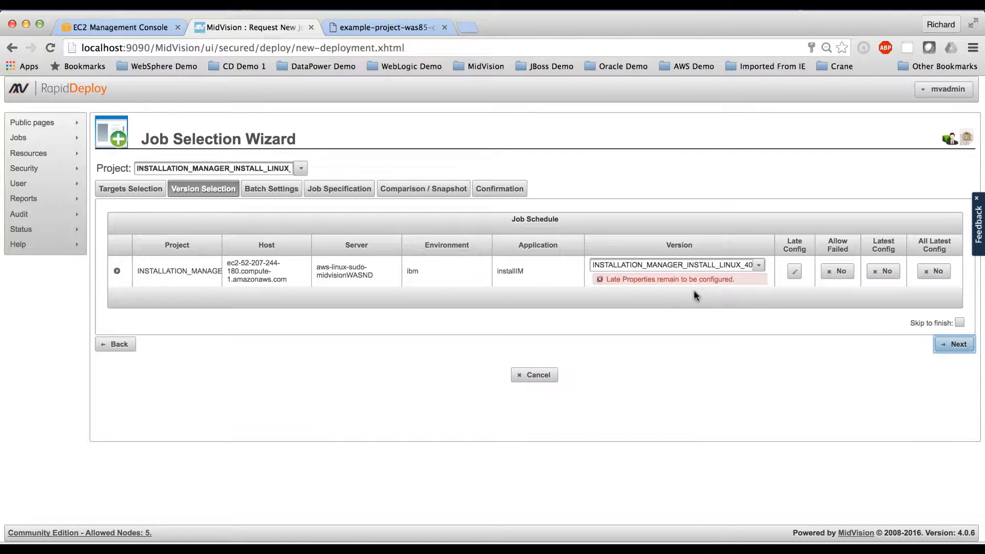
{"action": "left_click", "coordinate": [794, 273]}
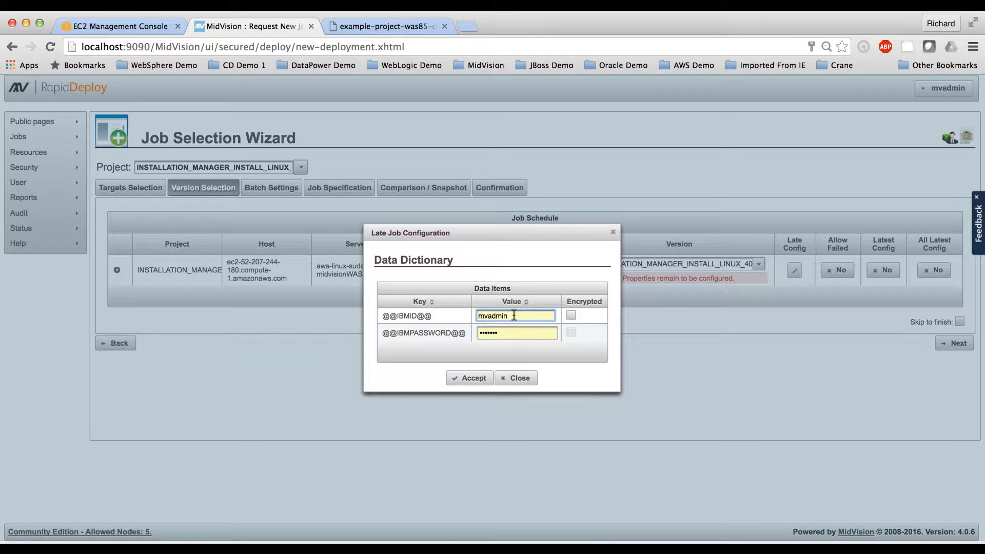
{"action": "double_click", "coordinate": [501, 315]}
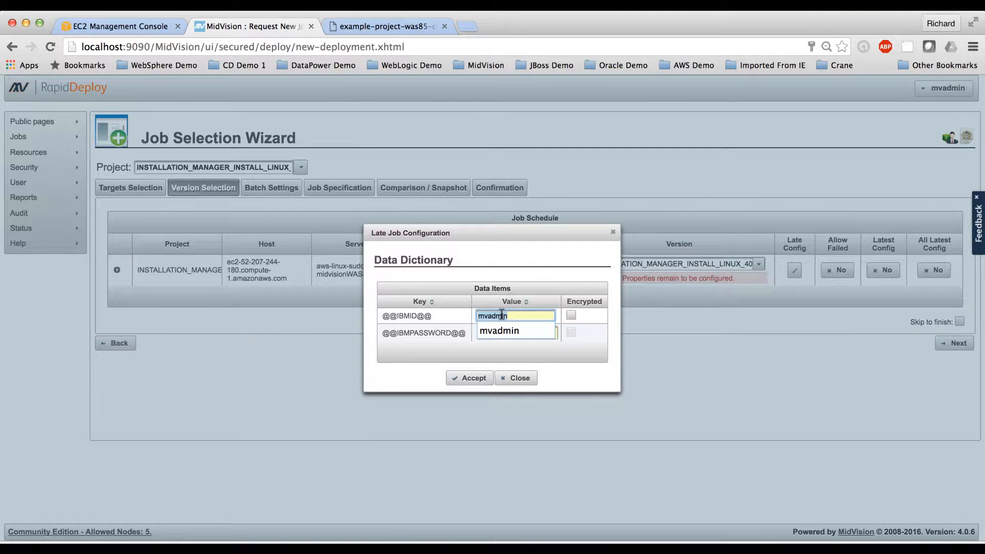
{"action": "key", "text": "super+shift+v"}
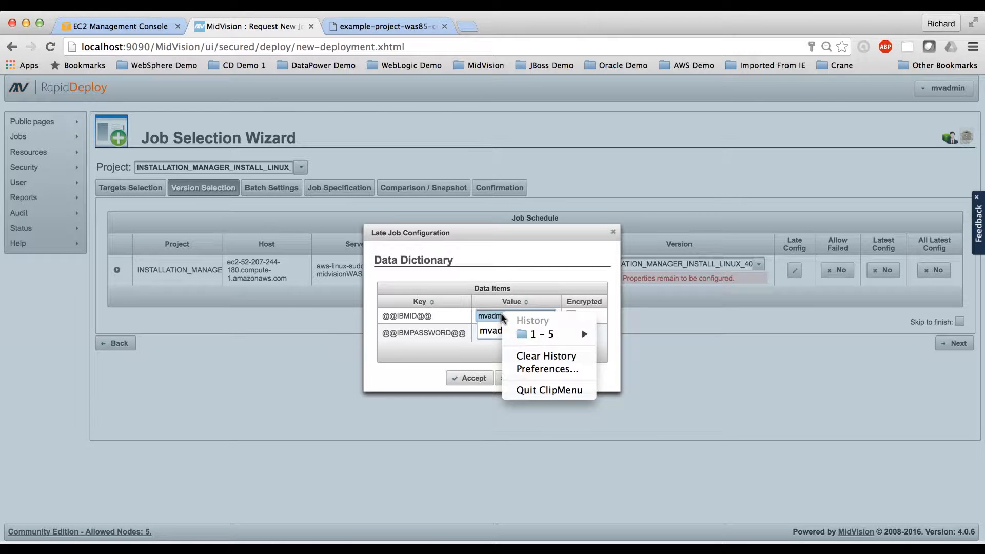
{"action": "key", "text": "Escape"}
{"action": "key", "text": "super+v"}
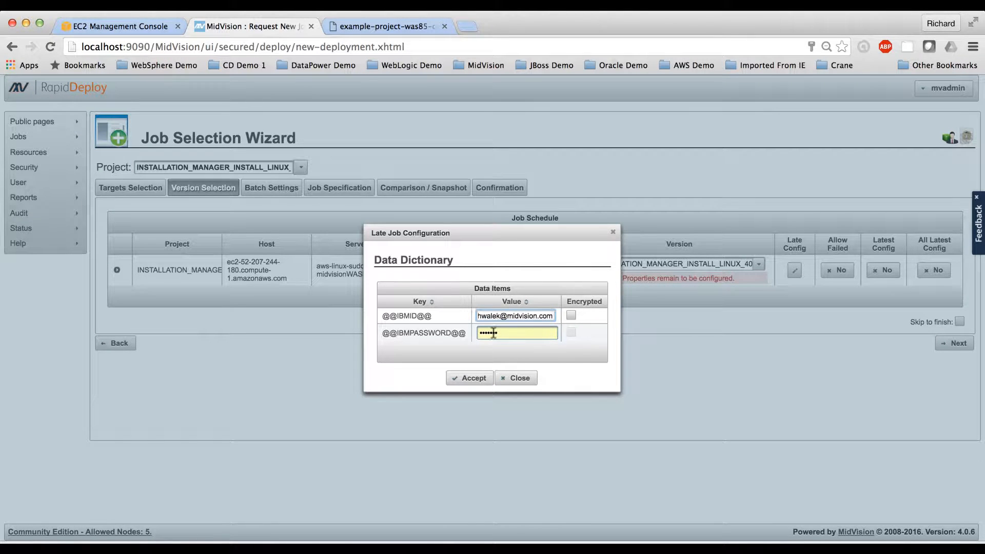
{"action": "left_click", "coordinate": [493, 333]}
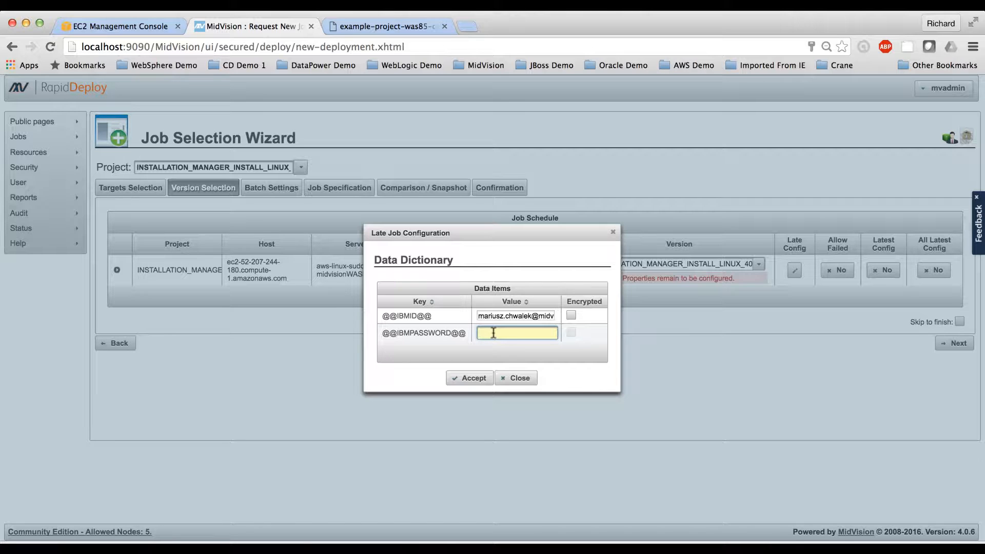
{"action": "key", "text": "super+shift+v"}
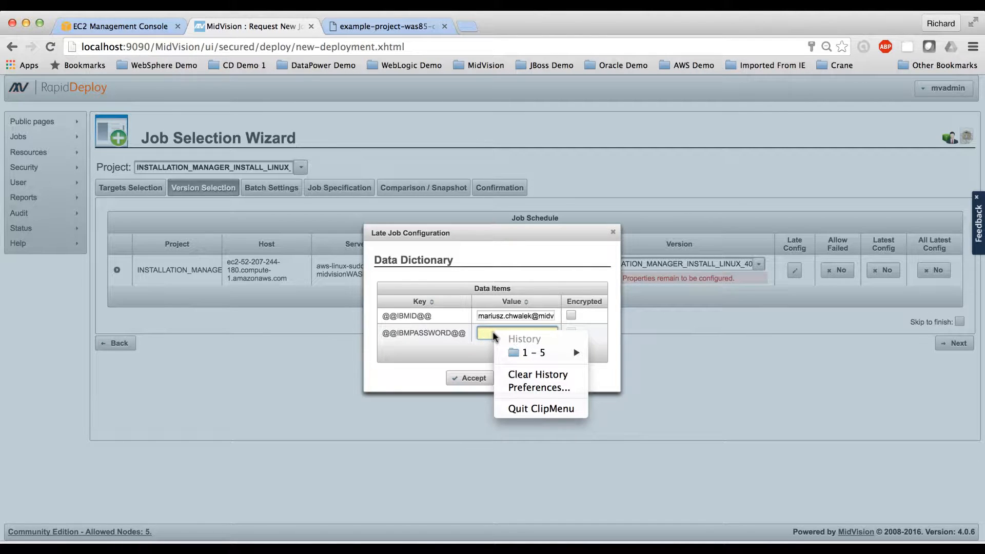
{"action": "left_click", "coordinate": [493, 332]}
{"action": "key", "text": "super+v"}
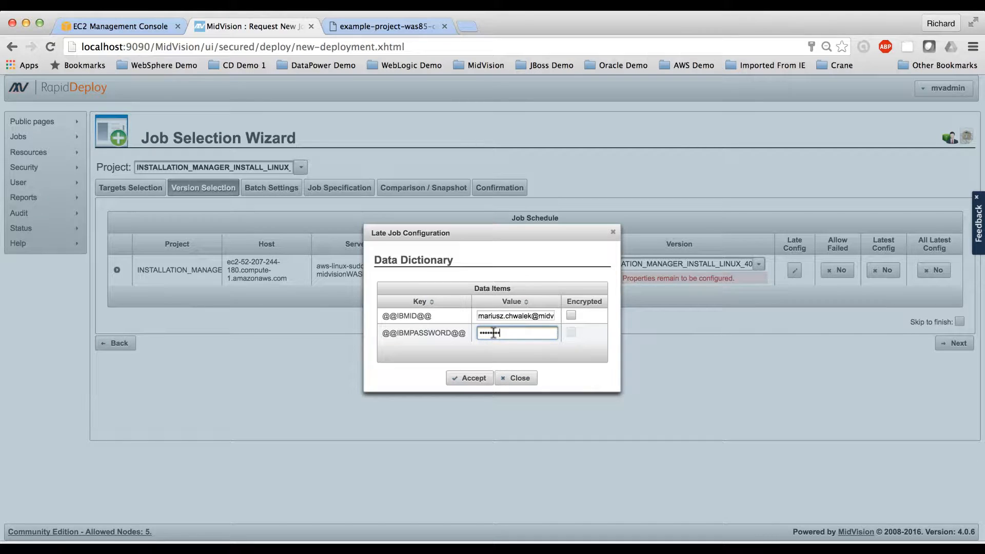
{"action": "left_click", "coordinate": [476, 378]}
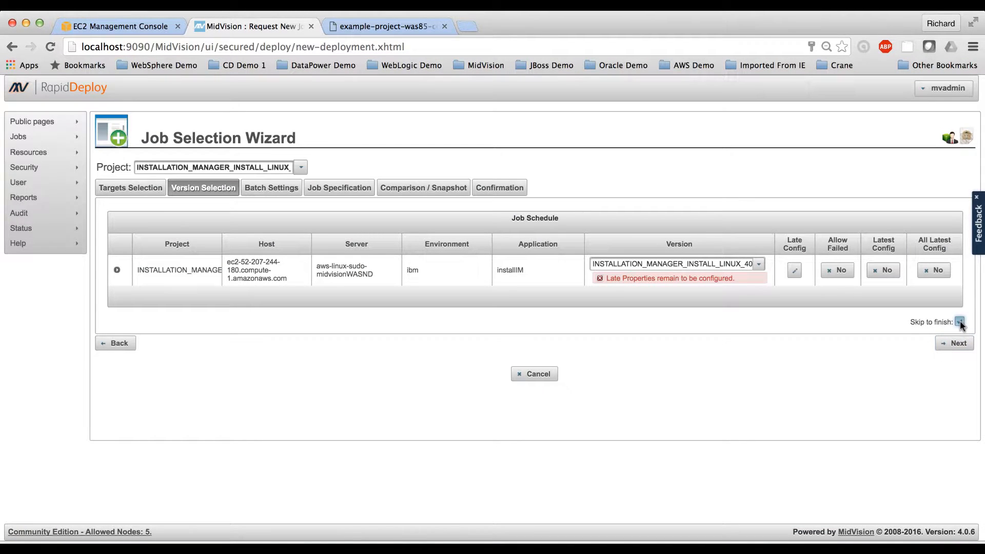
Step: Skip to the job's final confirmation and start the deployment job, dismissing the browser's offer to save the password
{"action": "left_click", "coordinate": [955, 344]}
{"action": "left_click", "coordinate": [874, 319]}
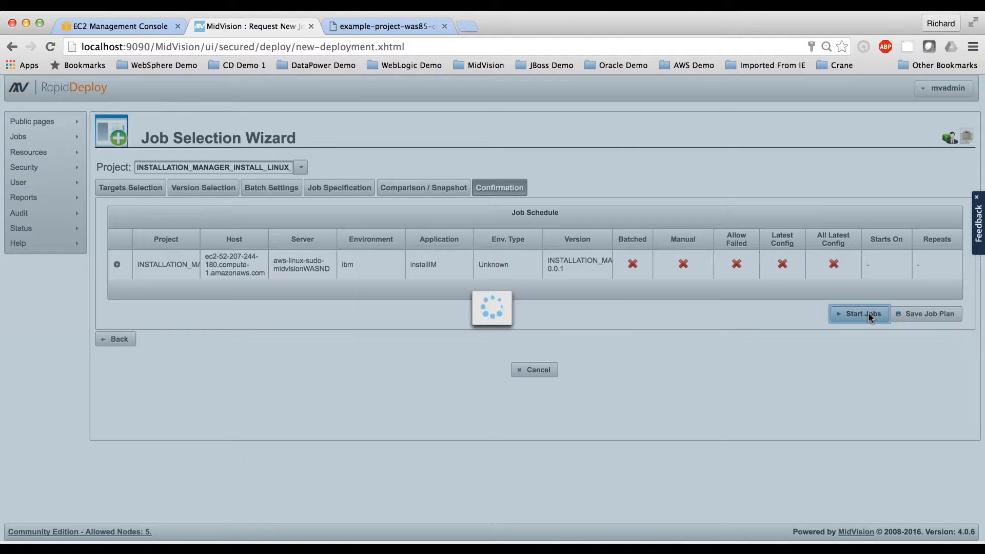
{"action": "left_click", "coordinate": [561, 370]}
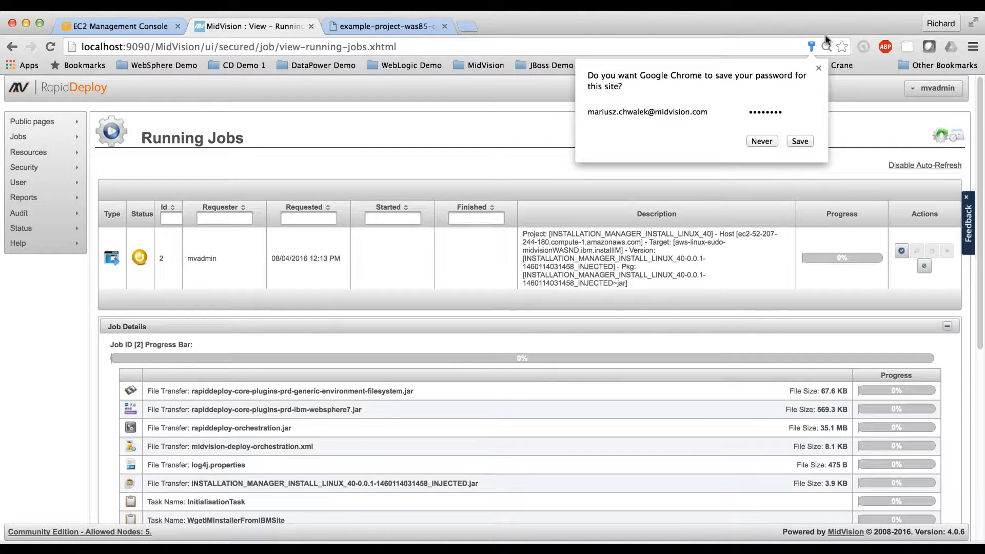
{"action": "left_click", "coordinate": [819, 68]}
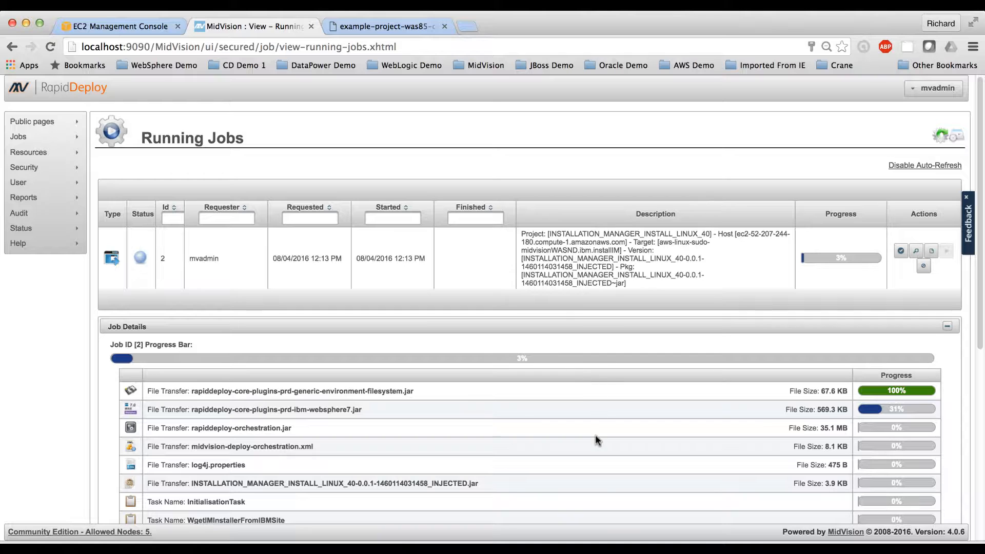
Step: Review the running job's details, from the file transfers through the orchestration tasks down to MkDirTask
{"action": "scroll", "coordinate": [595, 436], "scroll_direction": "down", "scroll_amount": 2}
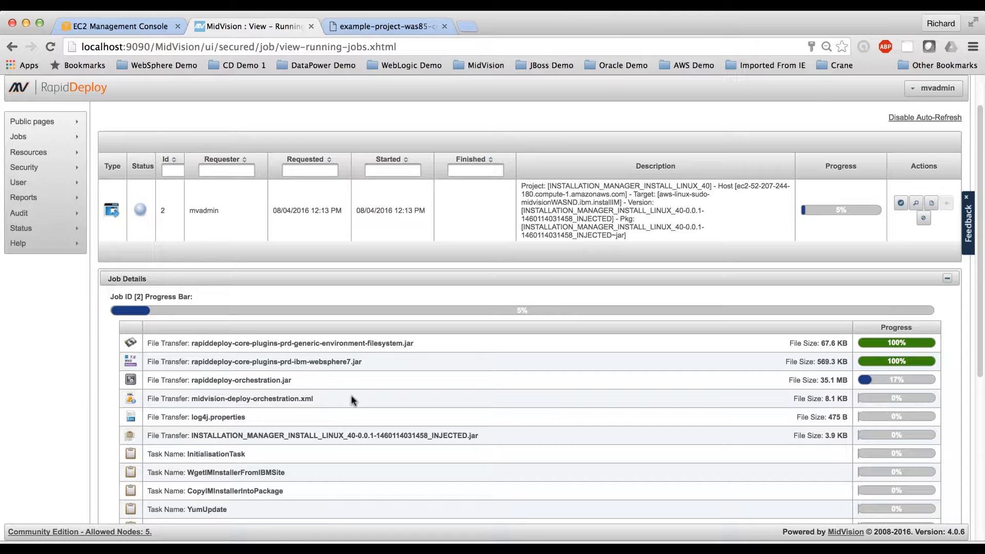
{"action": "scroll", "coordinate": [361, 396], "scroll_direction": "down", "scroll_amount": 2}
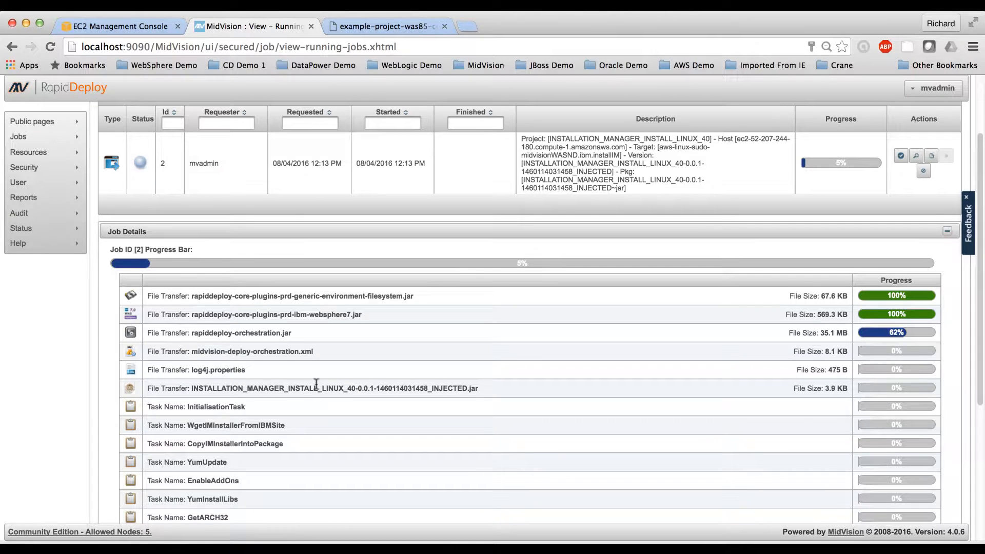
{"action": "scroll", "coordinate": [319, 390], "scroll_direction": "down", "scroll_amount": 2}
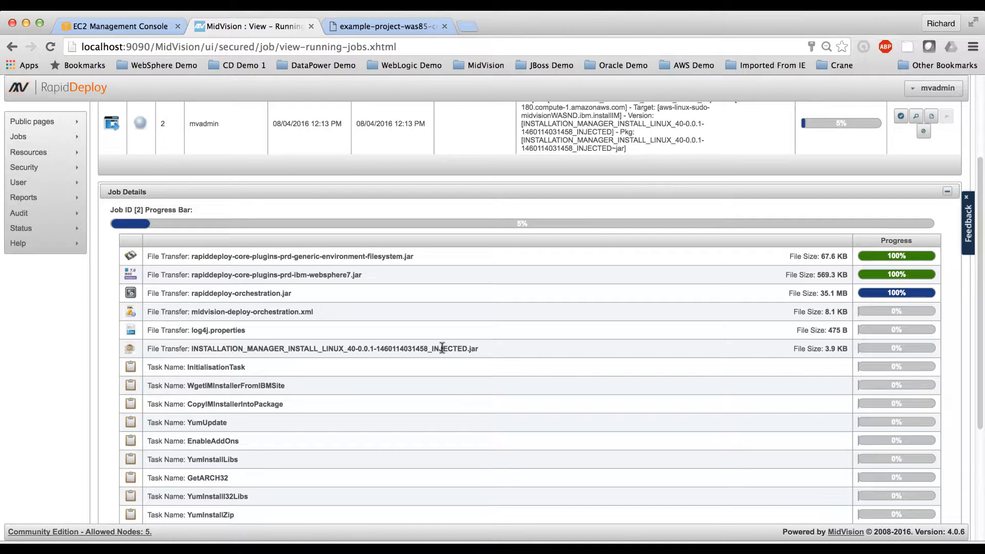
{"action": "scroll", "coordinate": [442, 348], "scroll_direction": "down", "scroll_amount": 3}
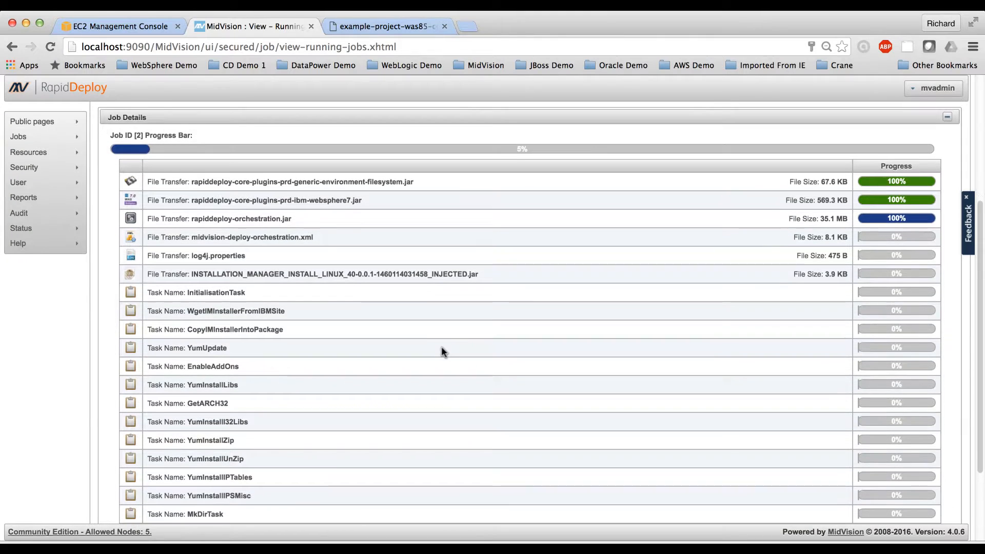
{"action": "scroll", "coordinate": [442, 349], "scroll_direction": "down", "scroll_amount": 4}
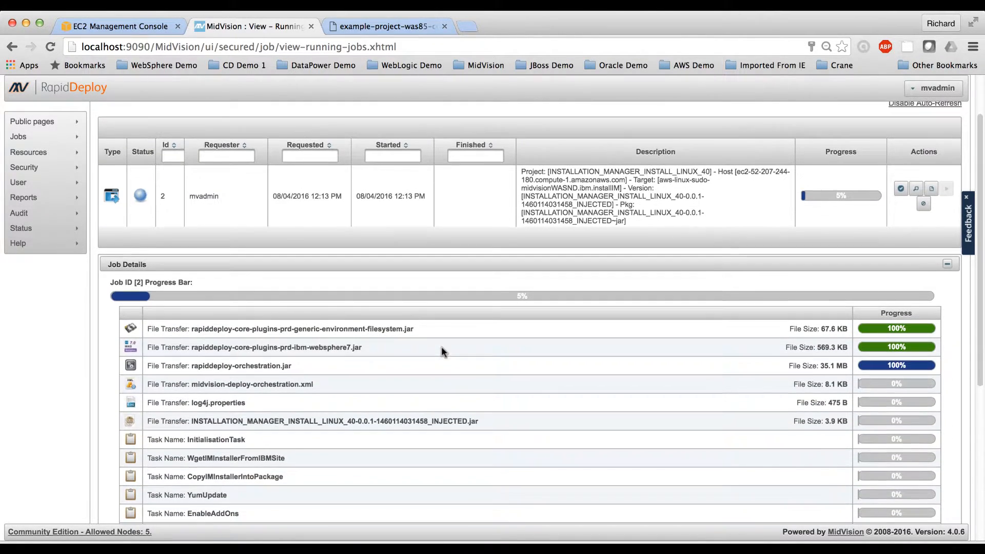
Step: Examine the resource values of the WgetIMInstallerFromIBMSite orchestration task in project INSTALLATION_MANAGER_INSTALL_LINUX_40
{"action": "mouse_move", "coordinate": [34, 164]}
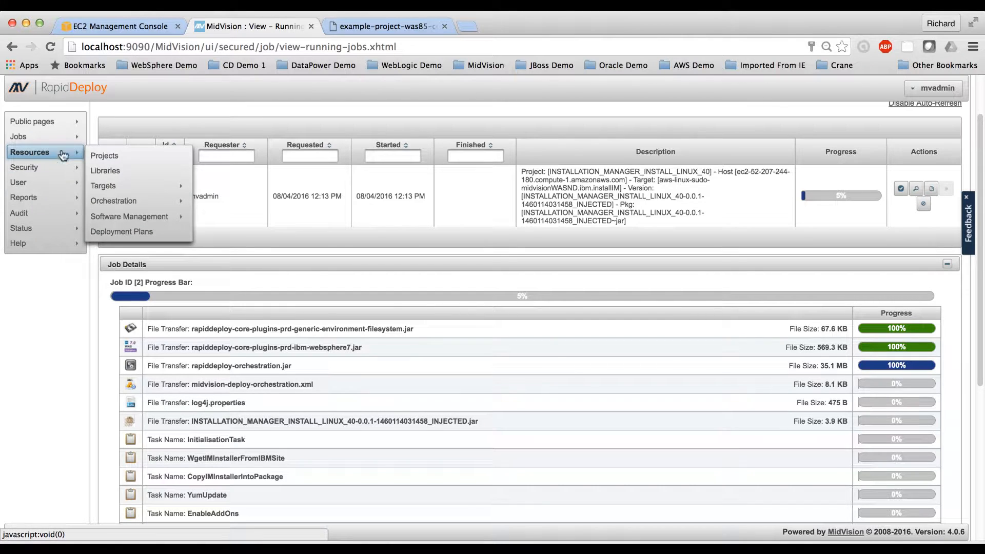
{"action": "left_click", "coordinate": [103, 154]}
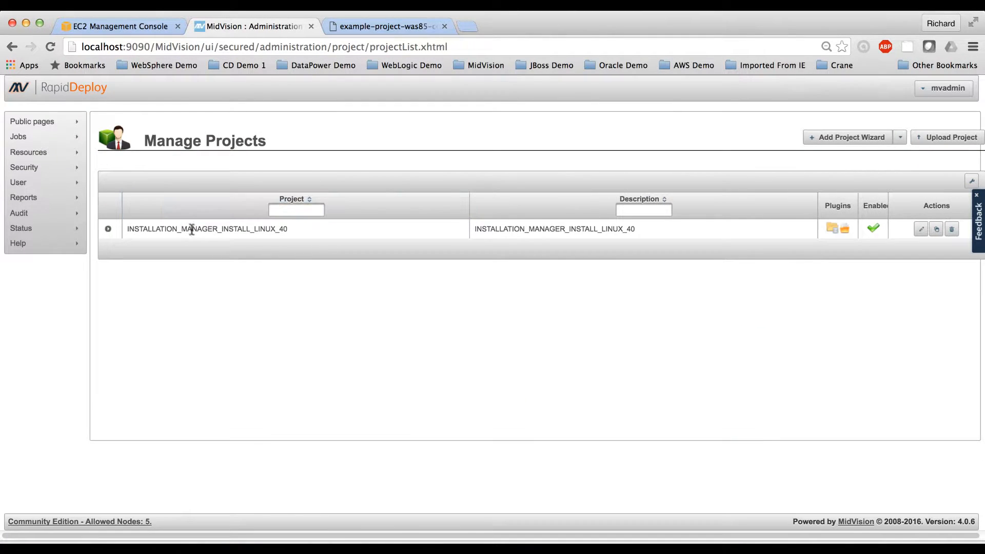
{"action": "left_click", "coordinate": [922, 229]}
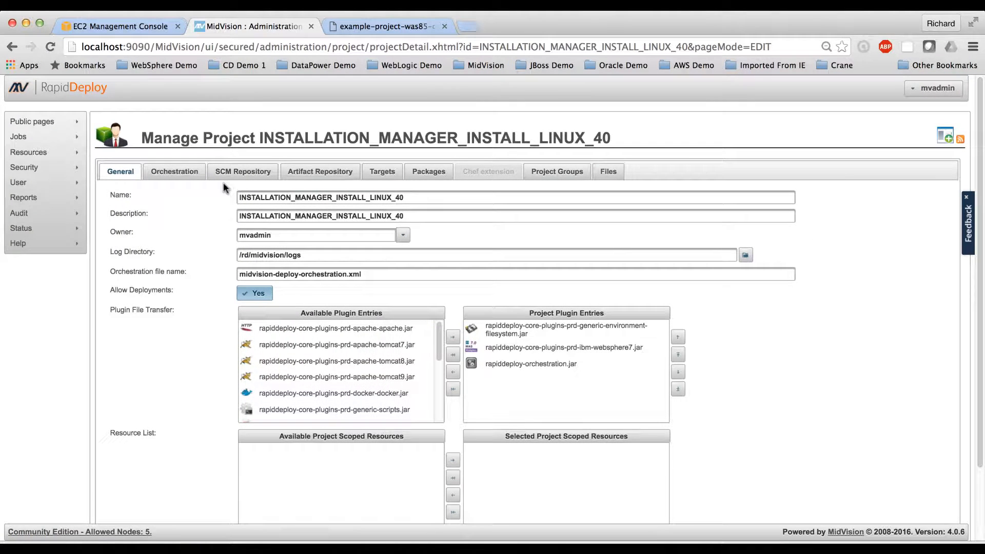
{"action": "left_click", "coordinate": [177, 171]}
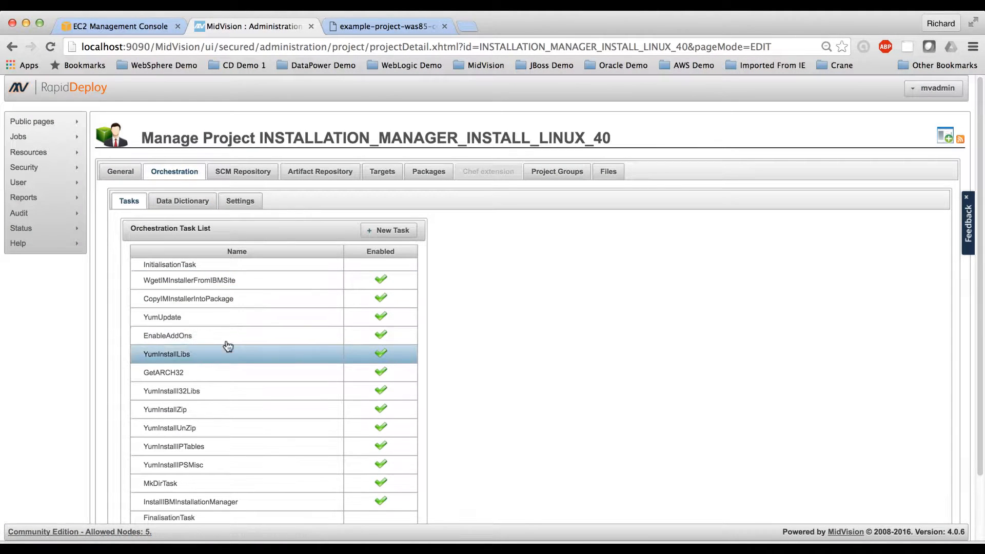
{"action": "left_click", "coordinate": [240, 290]}
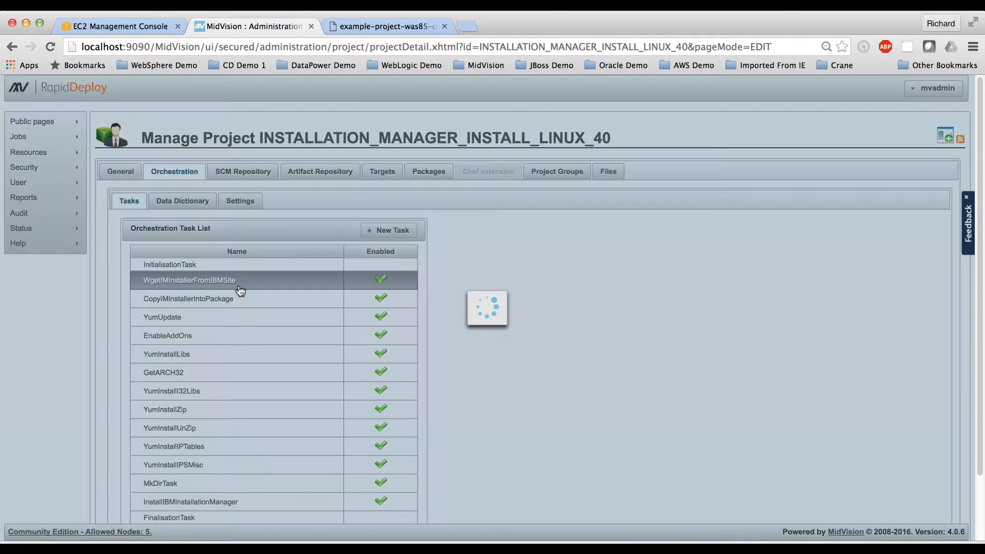
{"action": "scroll", "coordinate": [600, 384], "scroll_direction": "down", "scroll_amount": 2}
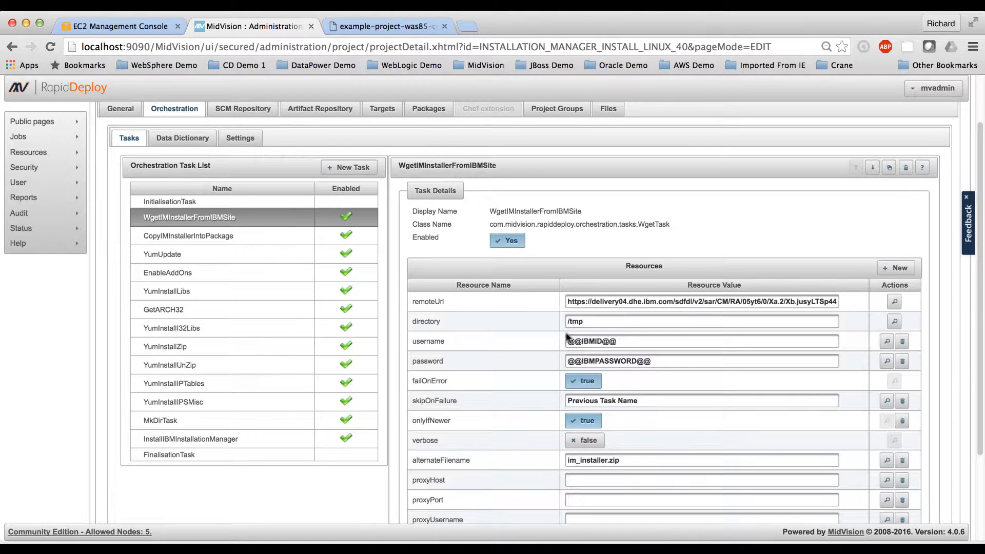
{"action": "left_click", "coordinate": [173, 139]}
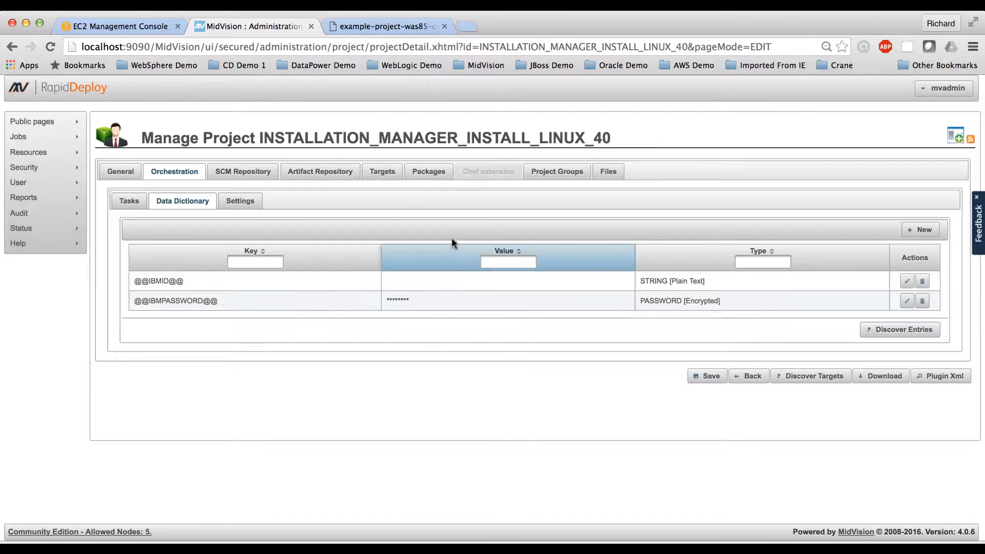
{"action": "left_click", "coordinate": [380, 174]}
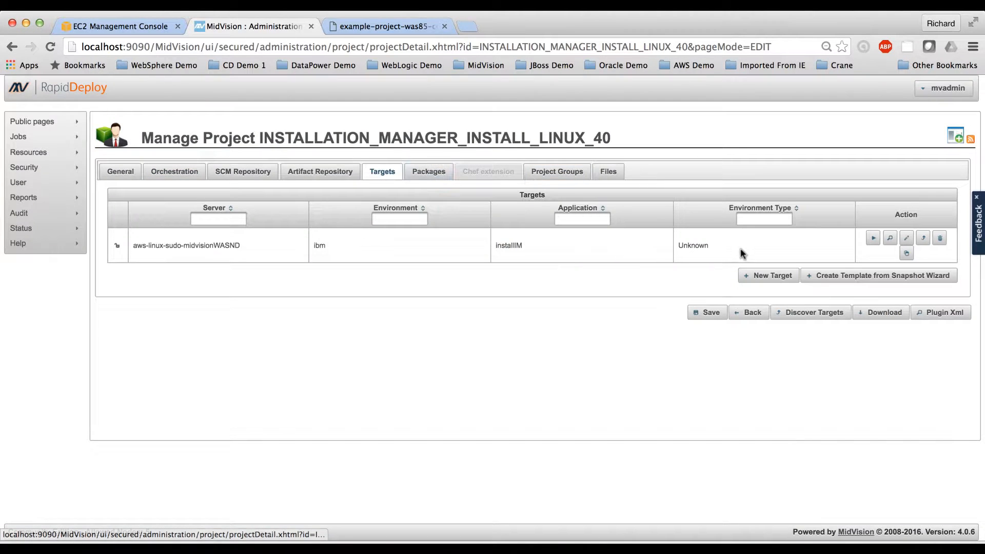
{"action": "left_click", "coordinate": [905, 245]}
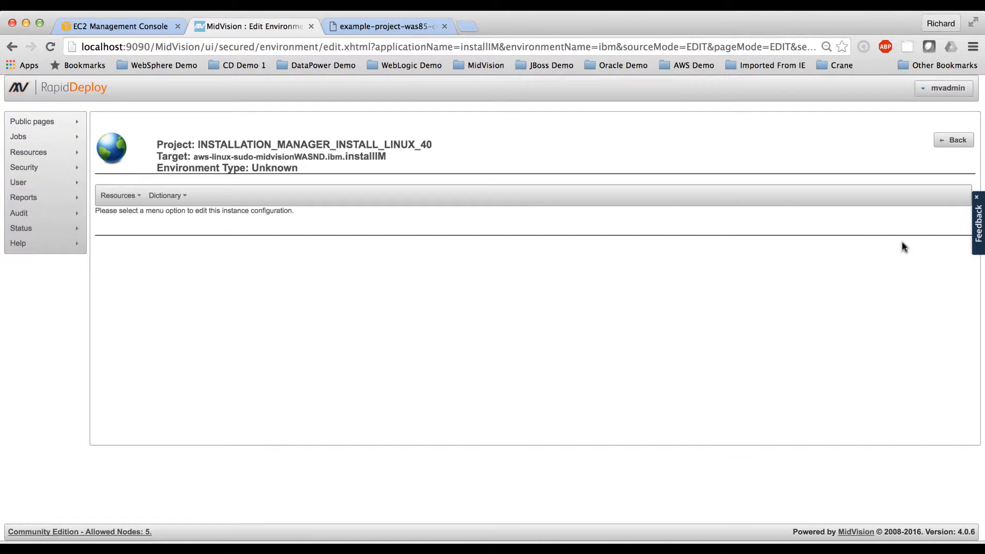
{"action": "left_click", "coordinate": [176, 199]}
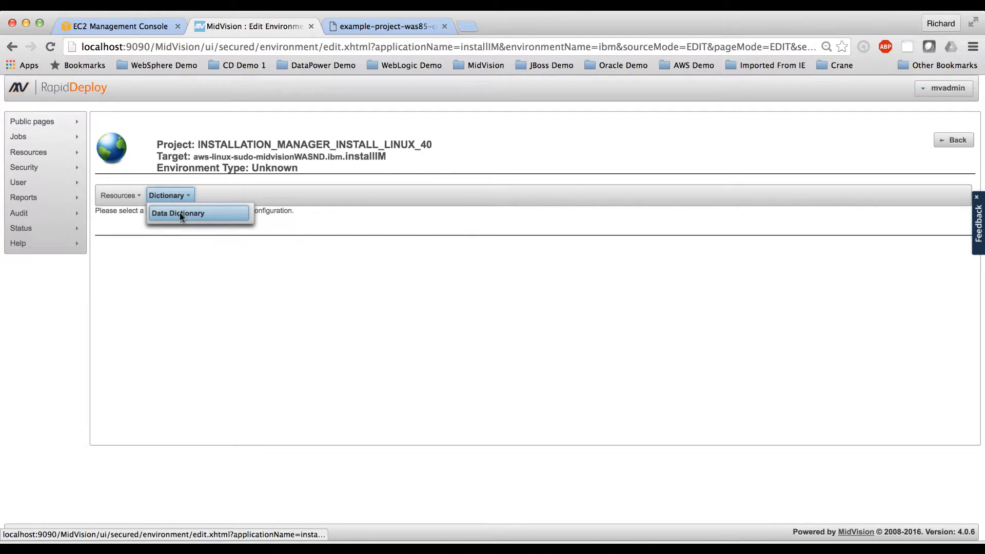
{"action": "left_click", "coordinate": [179, 213]}
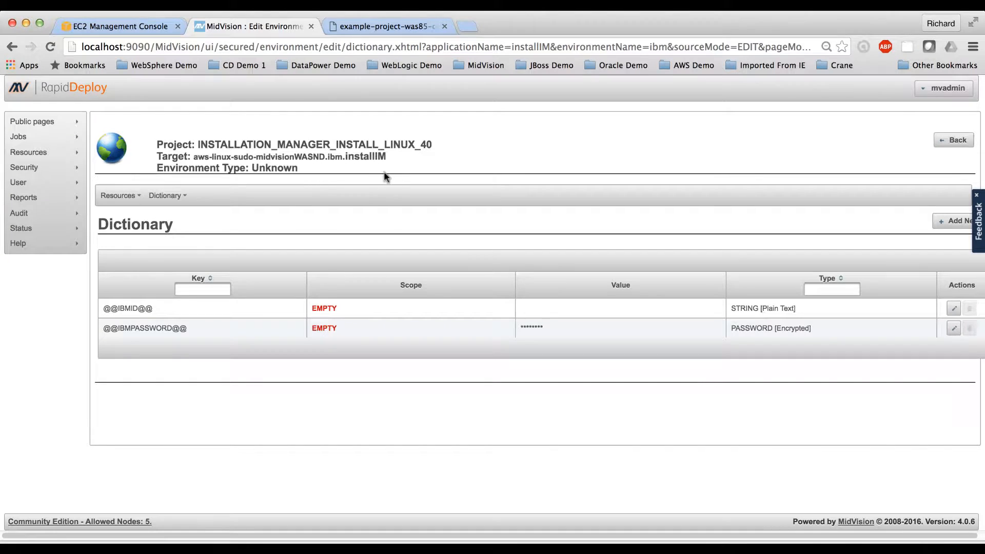
Step: Upload the project file INSTALL_WEBSPHERE_ND_40.zip from the Downloads folder to the project list for import
{"action": "mouse_move", "coordinate": [35, 152]}
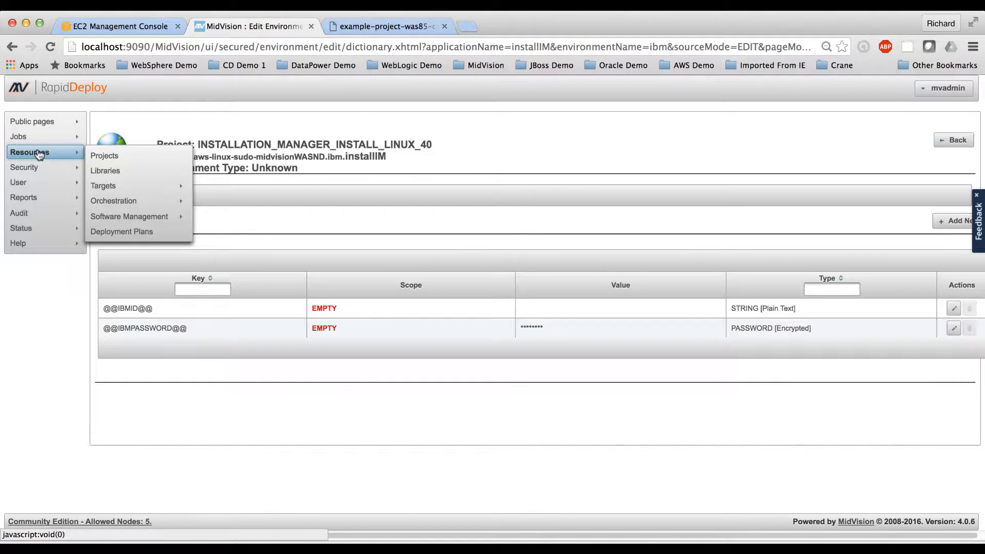
{"action": "left_click", "coordinate": [101, 157]}
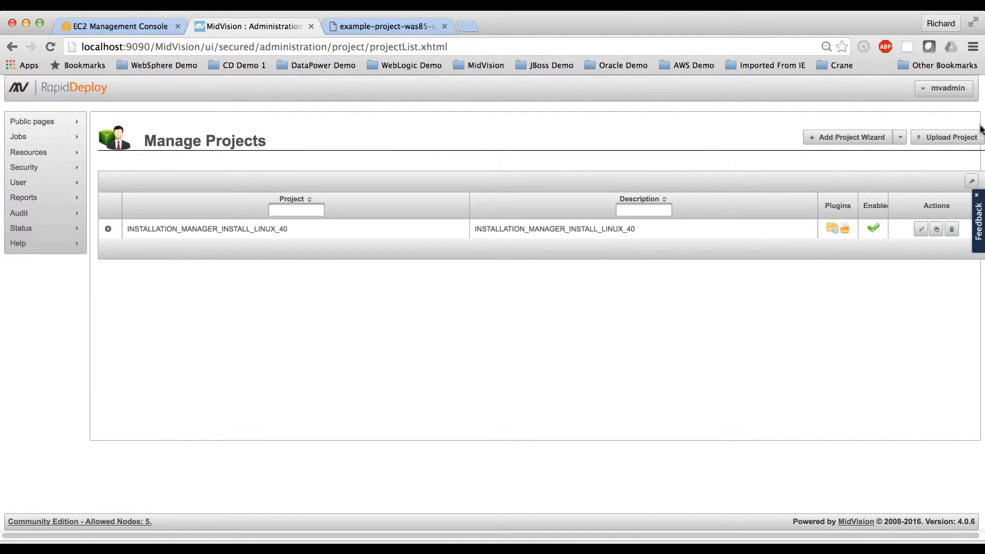
{"action": "left_click", "coordinate": [956, 137]}
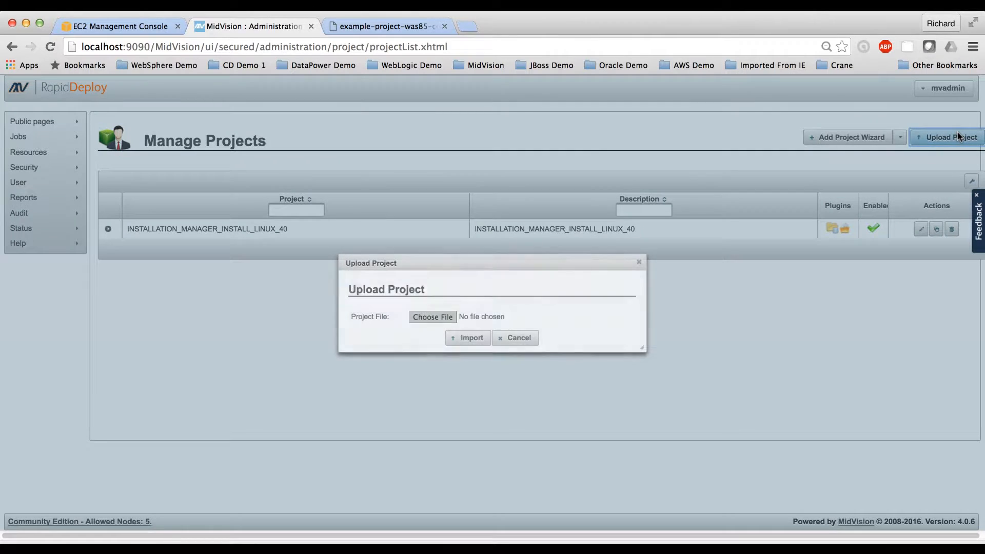
{"action": "left_click", "coordinate": [440, 317]}
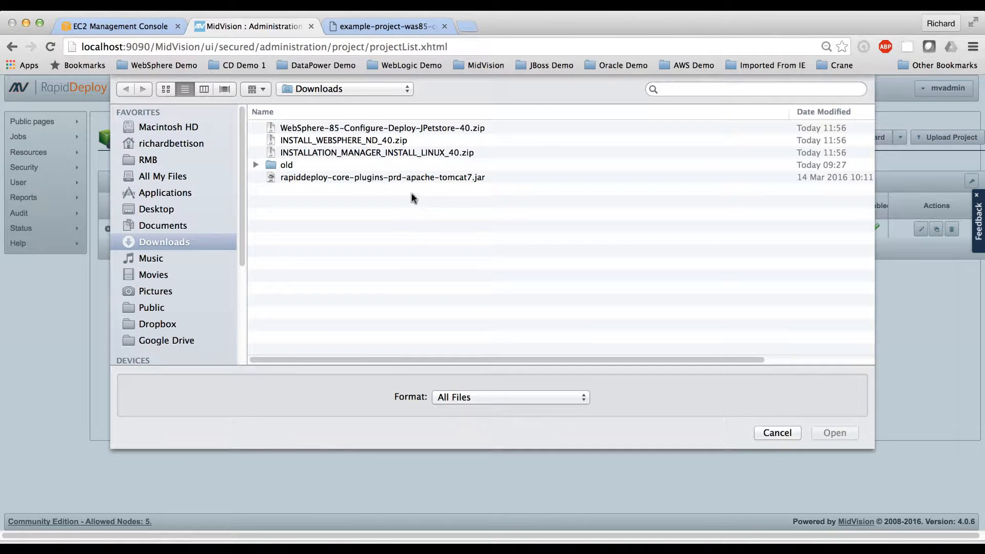
{"action": "left_click", "coordinate": [349, 140]}
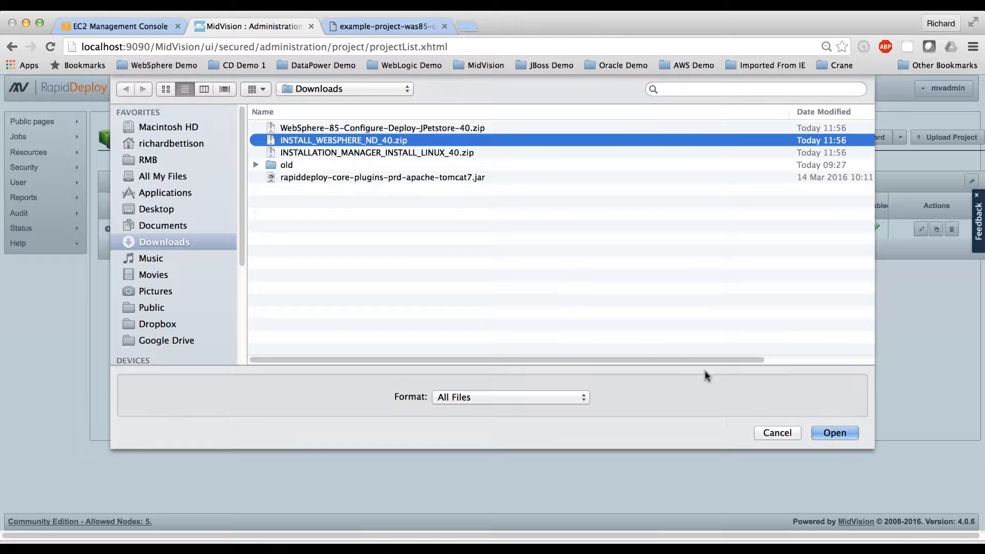
{"action": "left_click", "coordinate": [835, 433]}
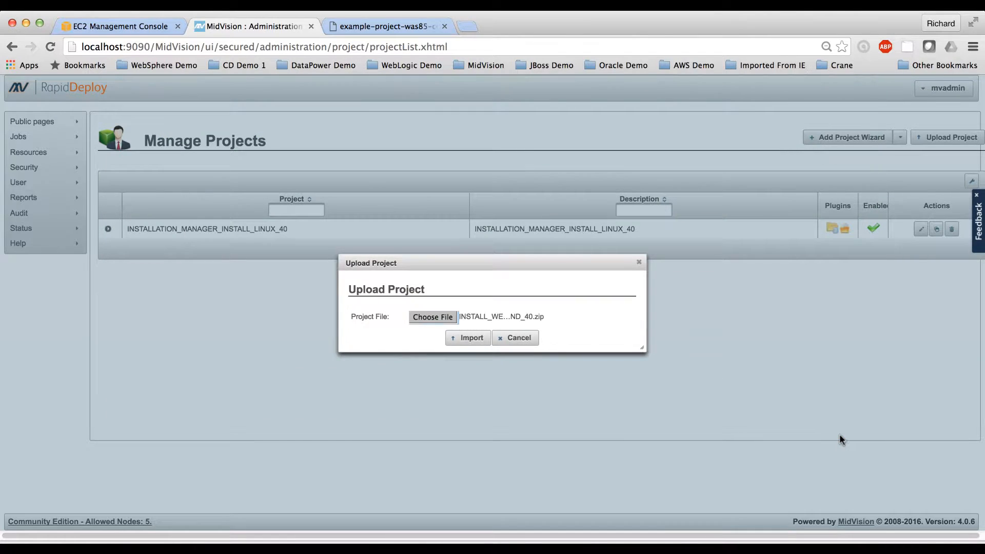
{"action": "left_click", "coordinate": [465, 340]}
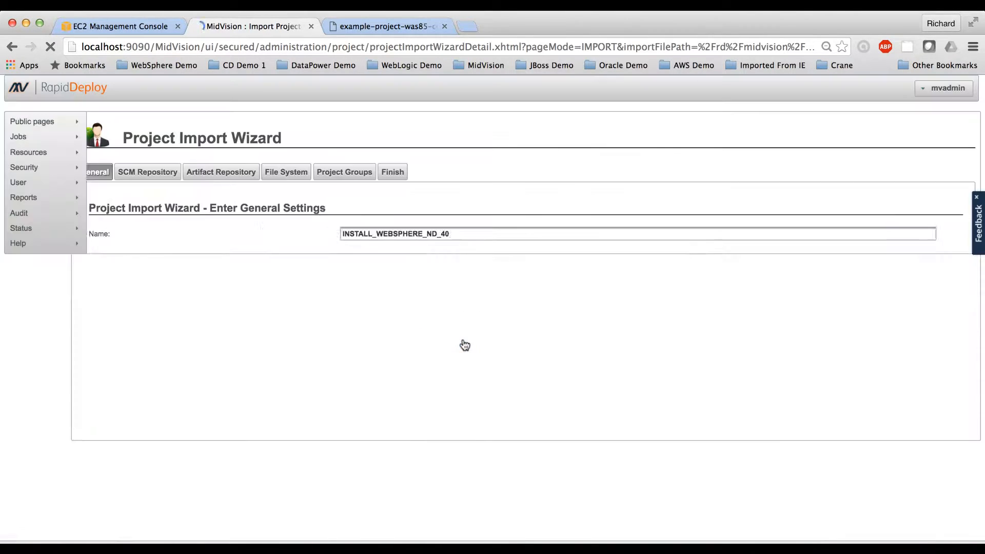
Step: Keep the imported project's name and set its project root directory to /rd/midvision/projects/INSTALL_WEBSPHERE_ND_40
{"action": "left_click", "coordinate": [953, 302]}
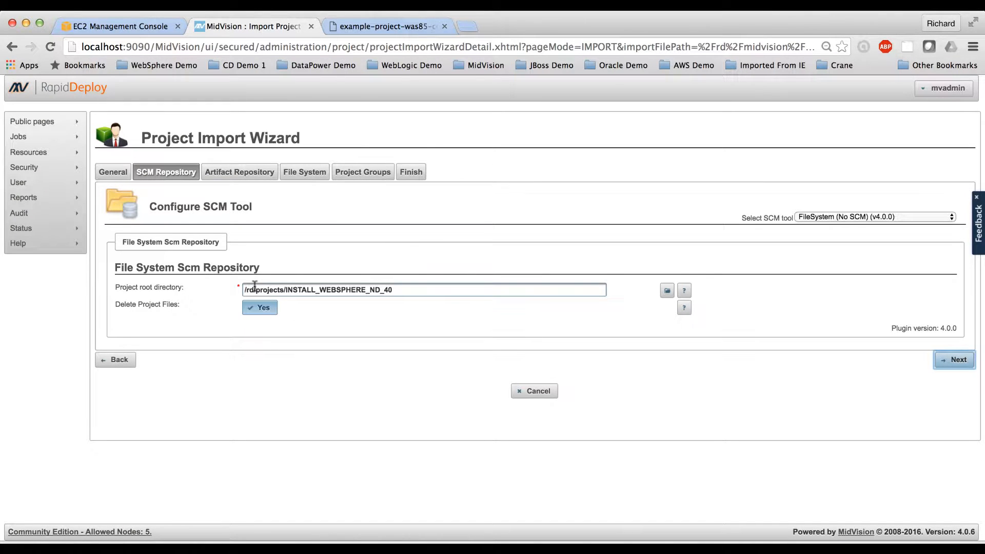
{"action": "left_click", "coordinate": [254, 285]}
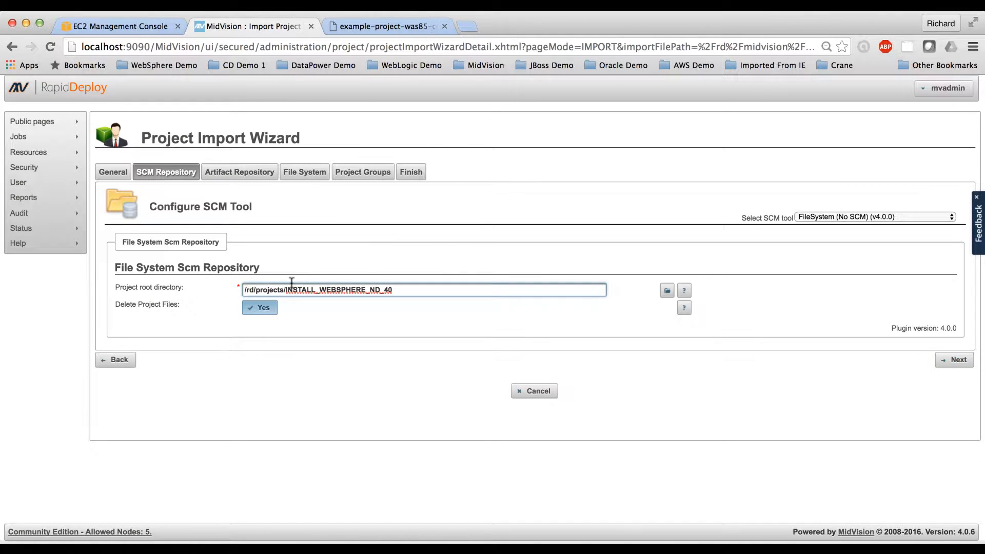
{"action": "type", "text": "midvisio"}
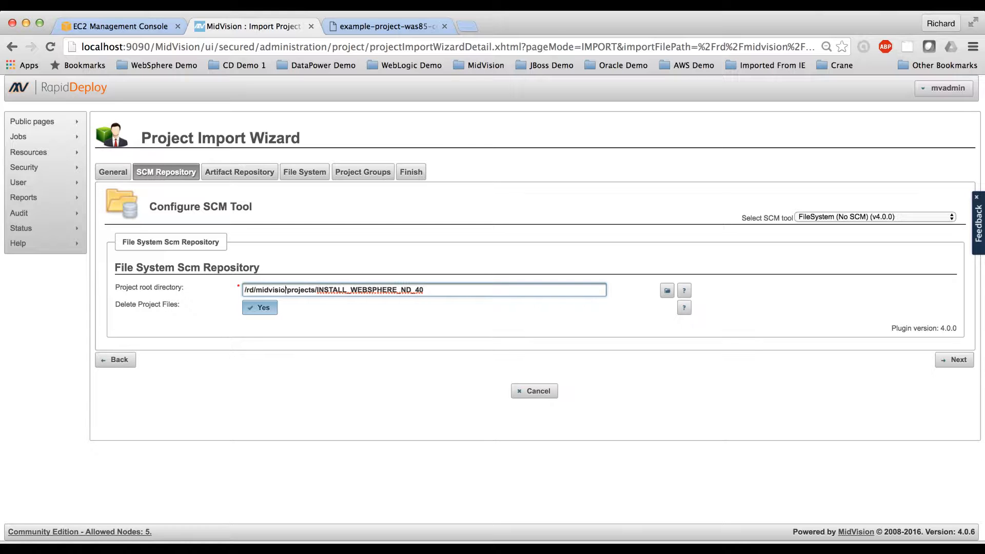
{"action": "type", "text": "n"}
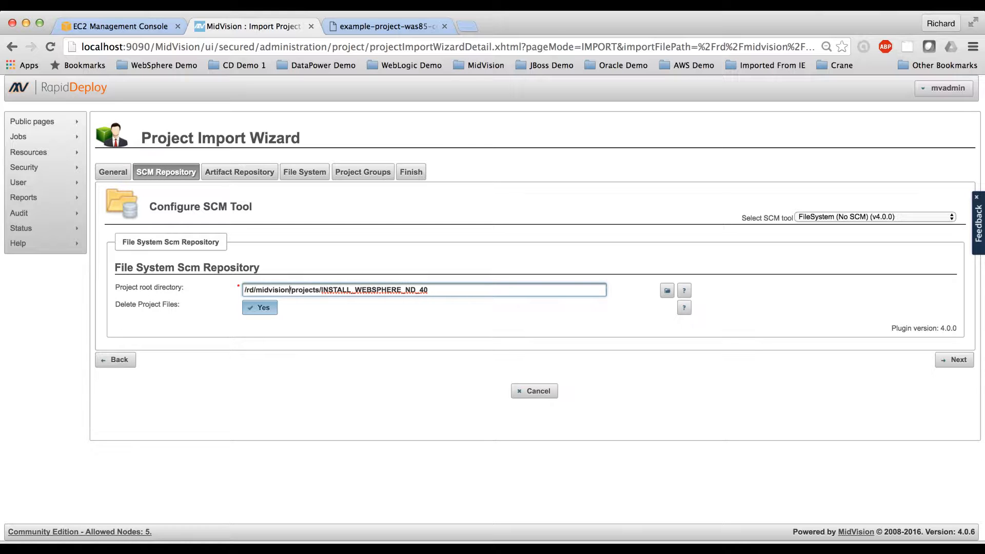
{"action": "left_click", "coordinate": [957, 361]}
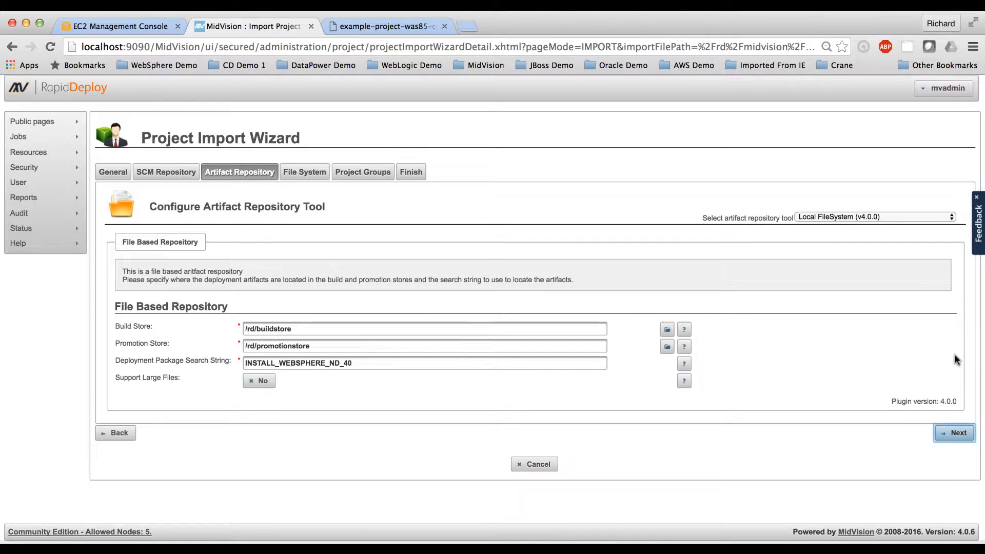
Step: Set the build store to /rd/midvision/buildstore and the promotion store to /rd/midvision/promotionstore
{"action": "left_click", "coordinate": [253, 328]}
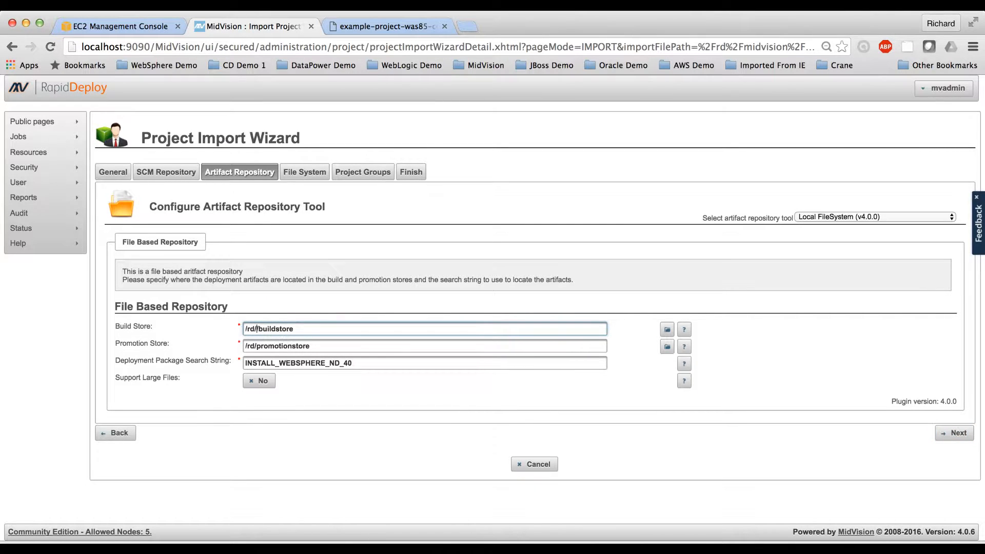
{"action": "type", "text": "midvision/"}
{"action": "left_click", "coordinate": [255, 347]}
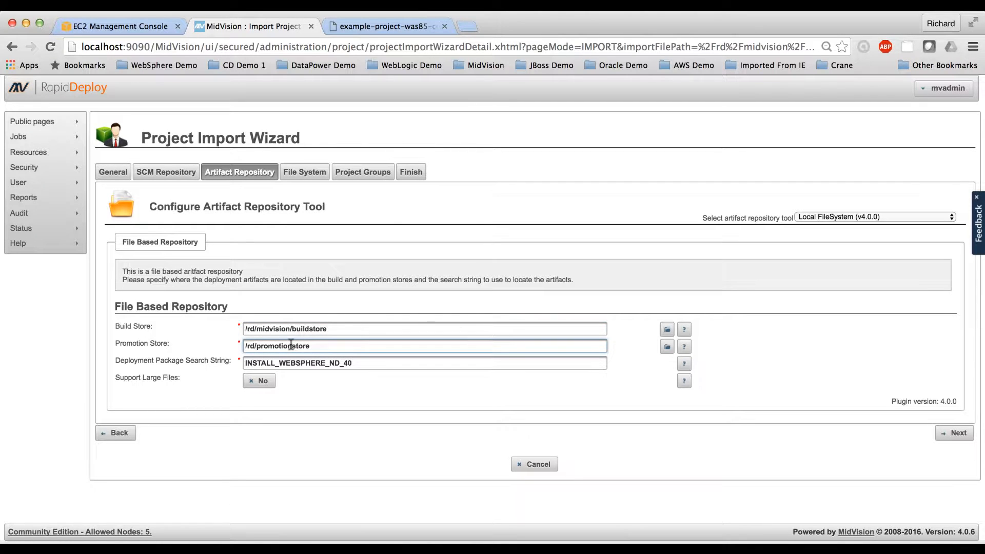
{"action": "type", "text": "midvision"}
{"action": "type", "text": "/"}
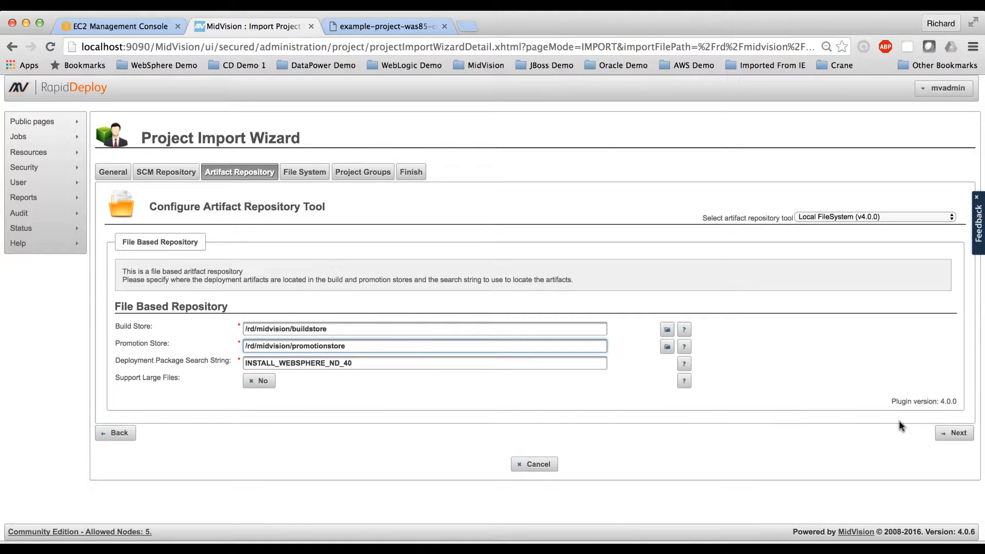
{"action": "left_click", "coordinate": [955, 434]}
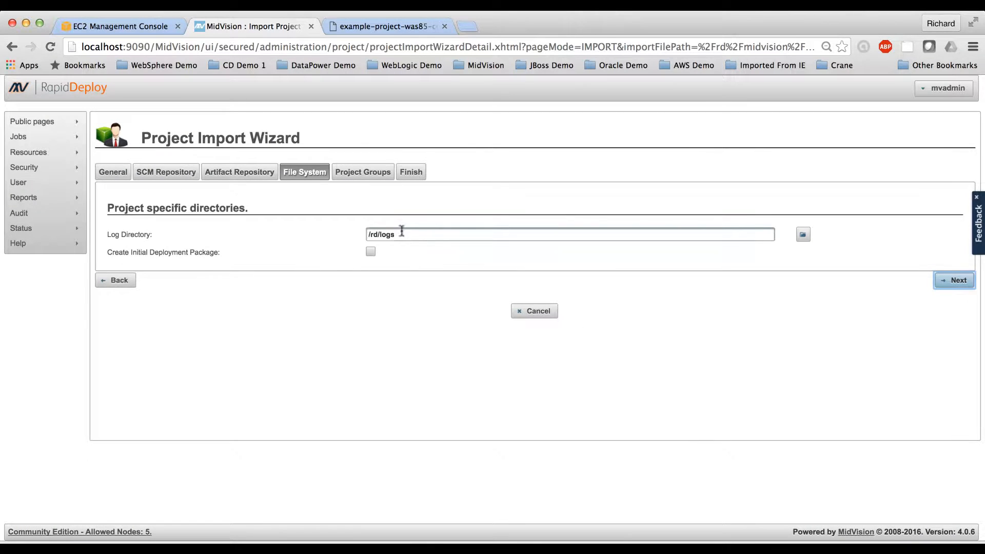
Step: Set the log directory to /rd/midvision/logs and complete the import of INSTALL_WEBSPHERE_ND_40 without assigning project groups
{"action": "left_click", "coordinate": [380, 234]}
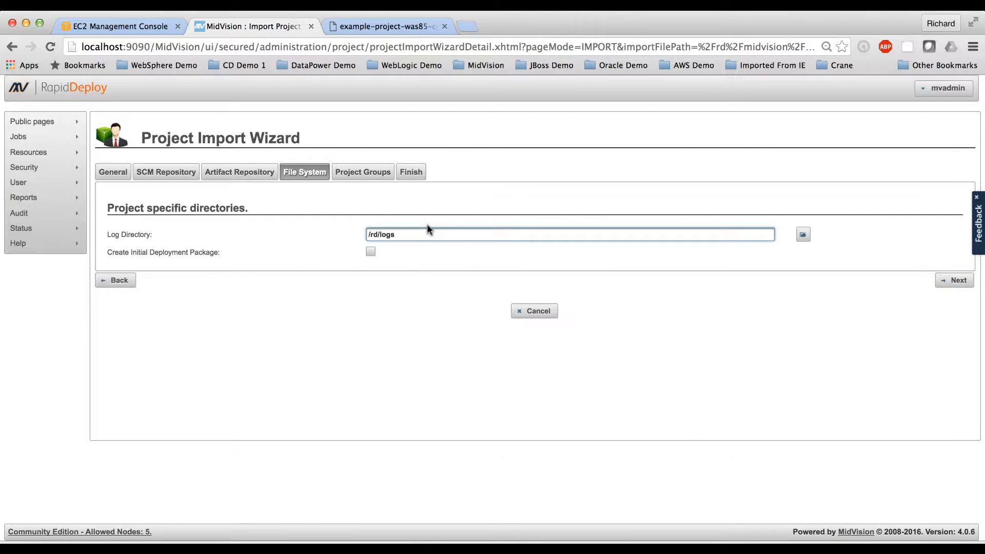
{"action": "type", "text": "midvision"}
{"action": "left_click", "coordinate": [949, 280]}
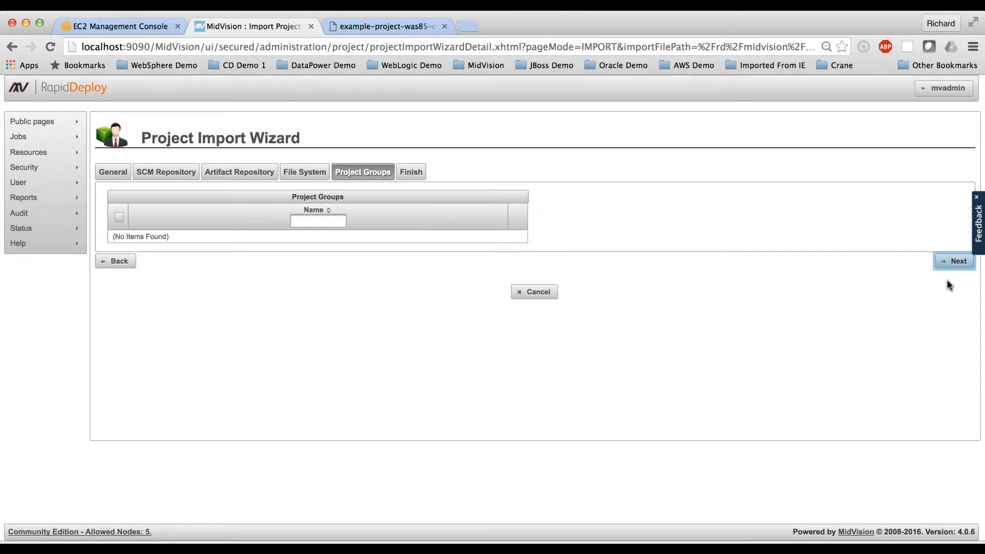
{"action": "left_click", "coordinate": [953, 264]}
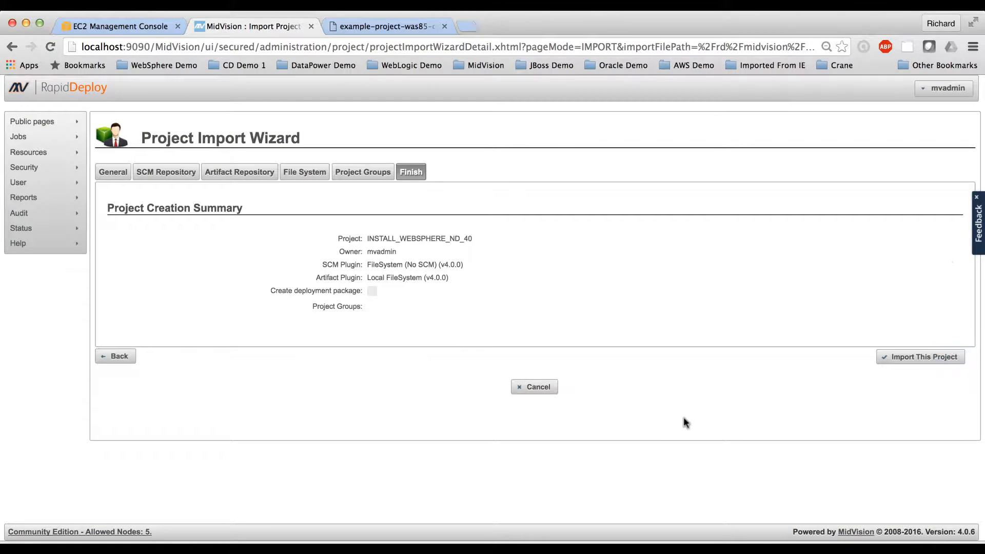
{"action": "left_click", "coordinate": [924, 359]}
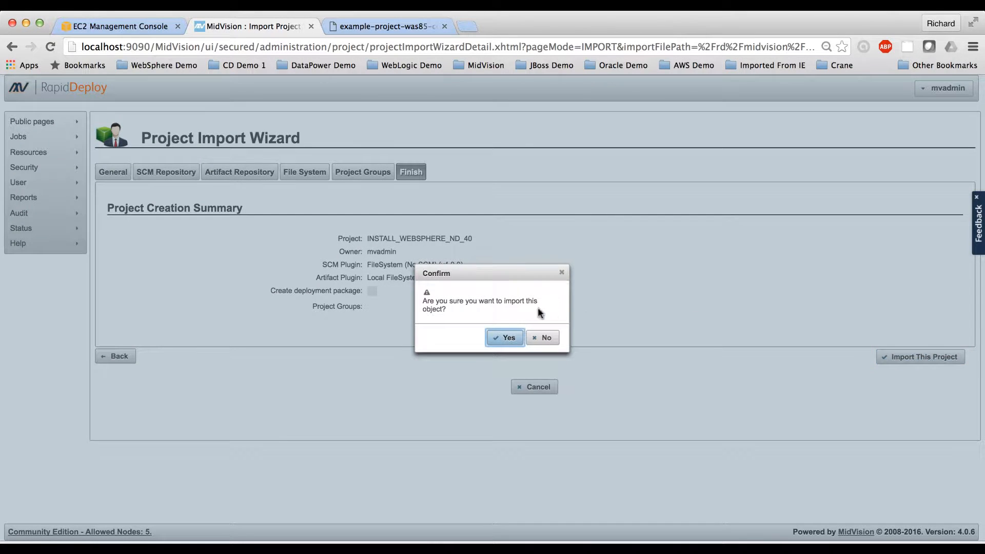
{"action": "left_click", "coordinate": [499, 339]}
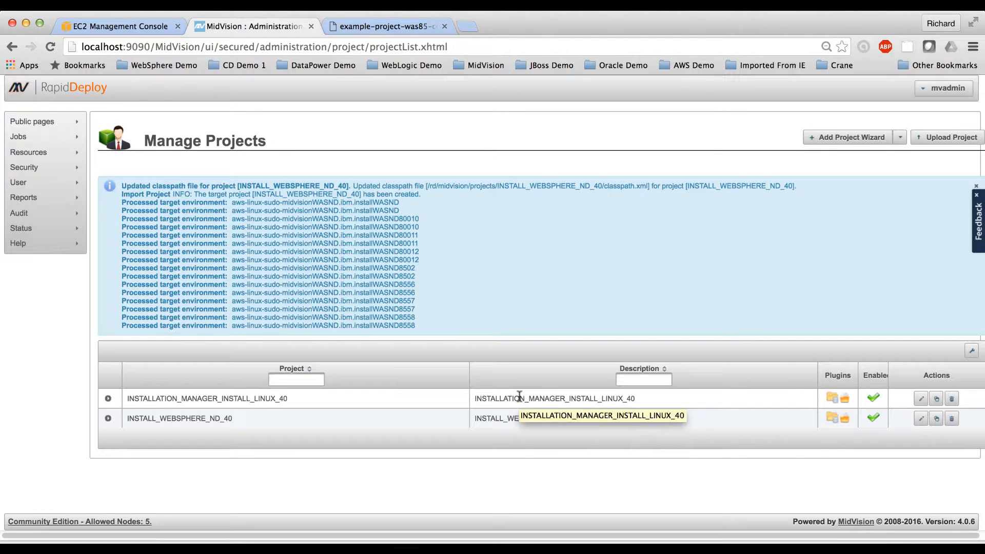
Step: Open project INSTALL_WEBSPHERE_ND_40 for editing and examine its AddIBMCredentials orchestration task
{"action": "left_click", "coordinate": [921, 418]}
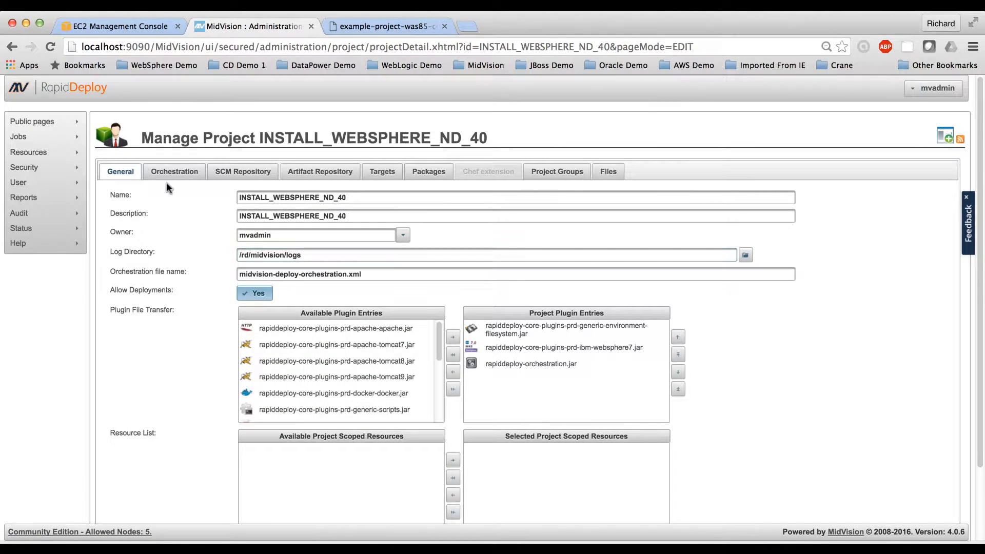
{"action": "left_click", "coordinate": [170, 172]}
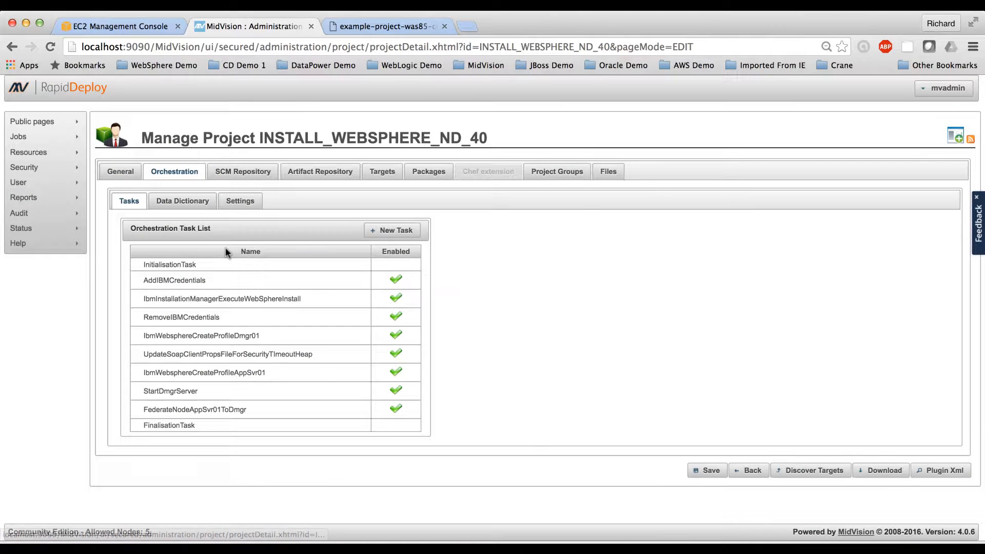
{"action": "left_click", "coordinate": [257, 287]}
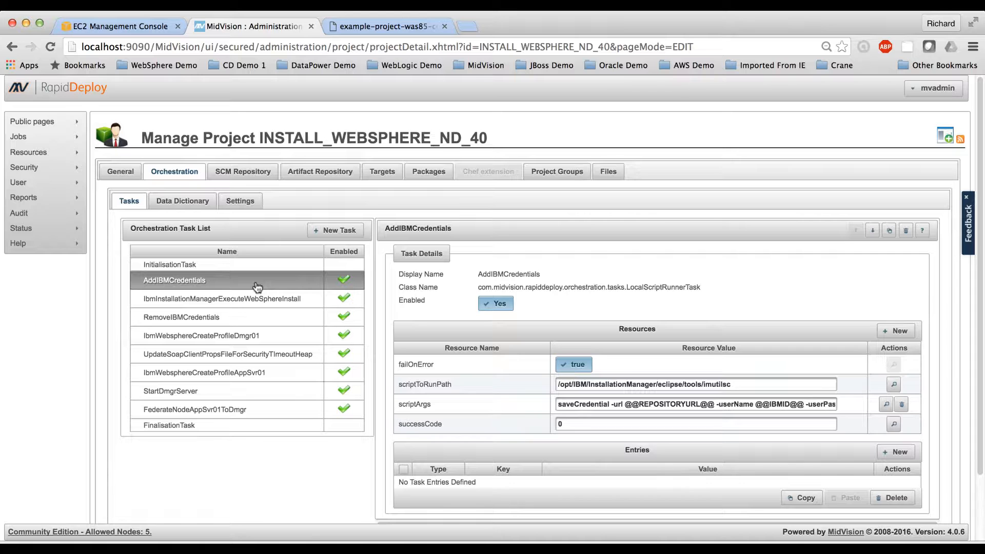
Step: Examine the installation directory, package ID and repositories resources of the IbmInstallationManagerExecuteWebSphereInstall task
{"action": "left_click", "coordinate": [281, 298]}
{"action": "left_click", "coordinate": [285, 299]}
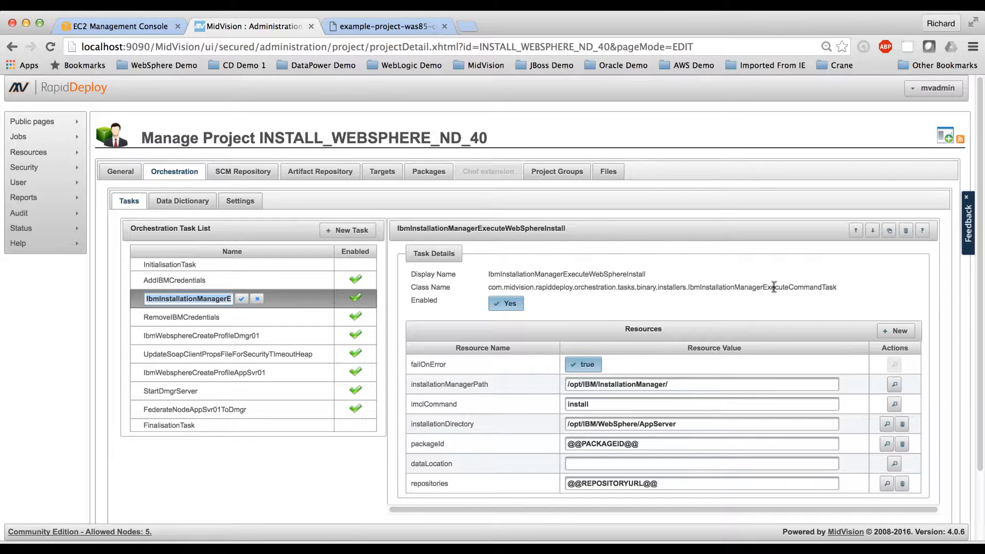
{"action": "scroll", "coordinate": [739, 377], "scroll_direction": "down", "scroll_amount": 2}
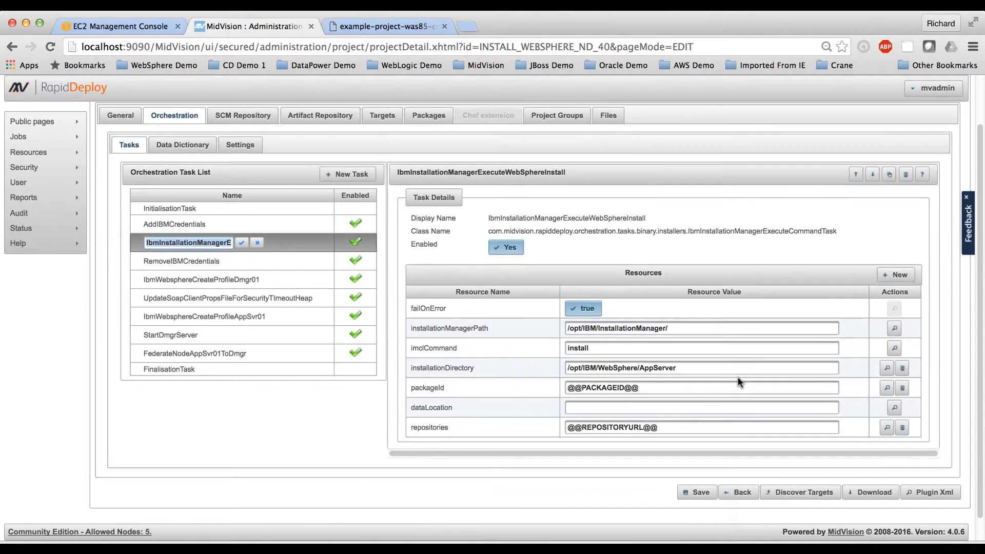
{"action": "left_click_drag", "start_coordinate": [678, 368], "coordinate": [560, 365]}
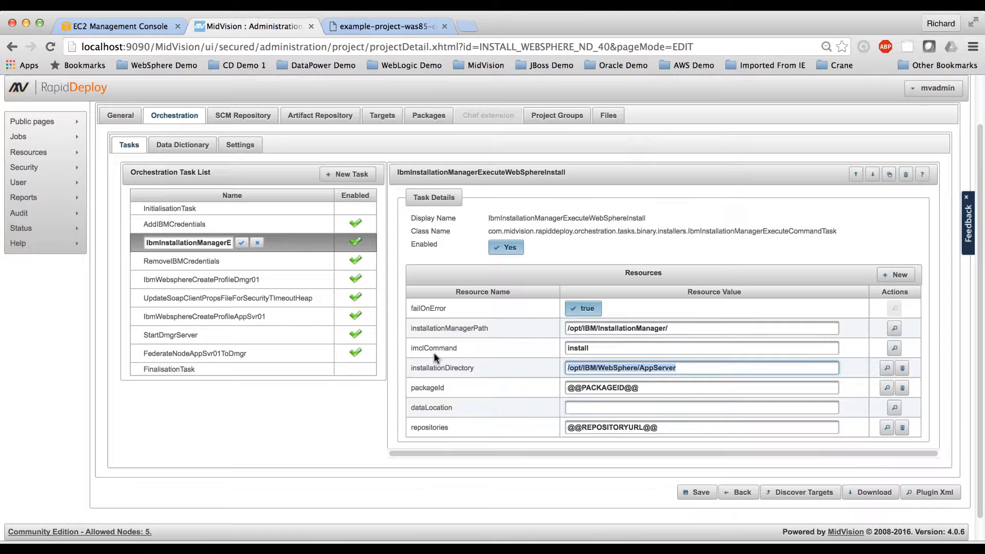
{"action": "mouse_move", "coordinate": [434, 348]}
{"action": "left_click_drag", "start_coordinate": [661, 392], "coordinate": [573, 383]}
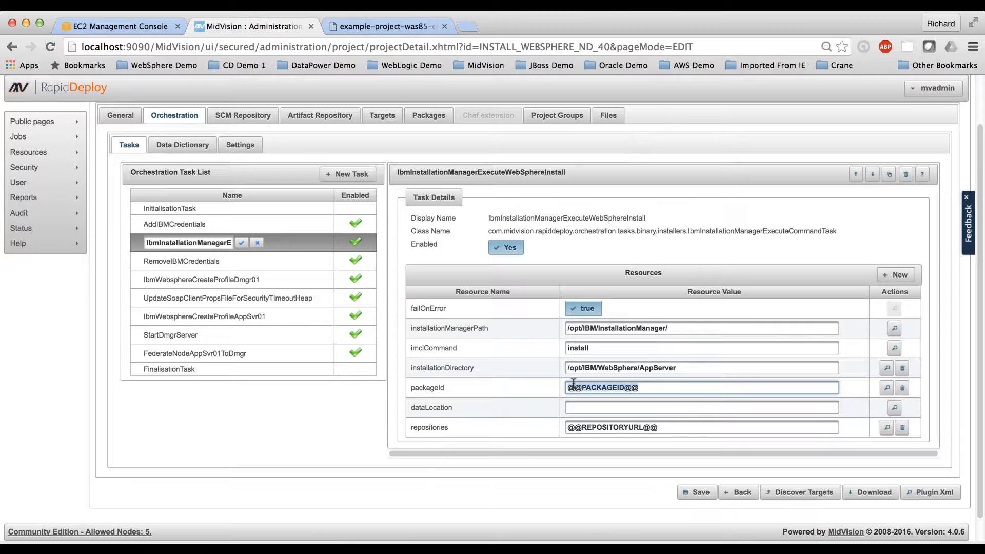
{"action": "left_click", "coordinate": [664, 428]}
{"action": "left_click_drag", "start_coordinate": [664, 427], "coordinate": [560, 428]}
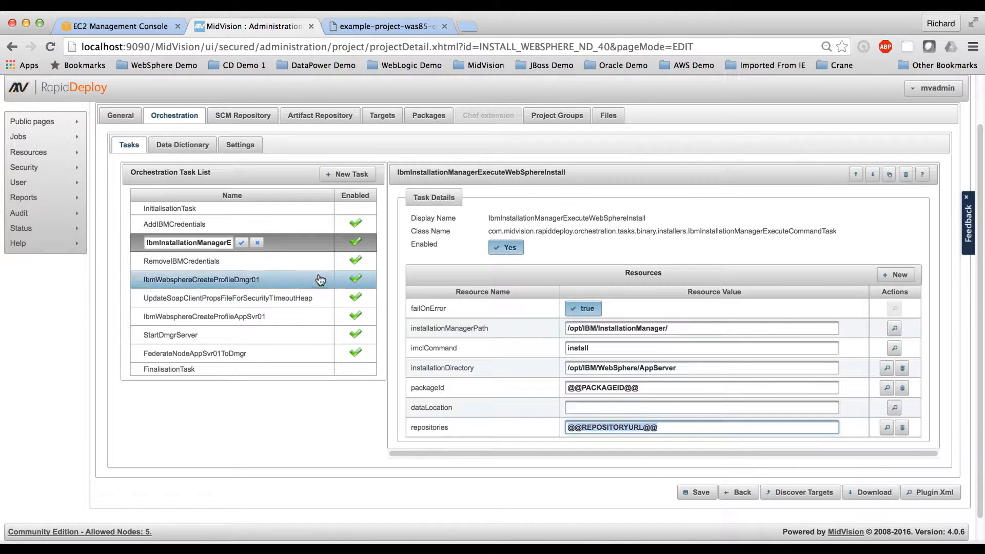
Step: Review the RemoveIBMCredentials task and the profile resources of IbmWebsphereCreateProfileDmgr01, down to its starting port
{"action": "left_click", "coordinate": [288, 268]}
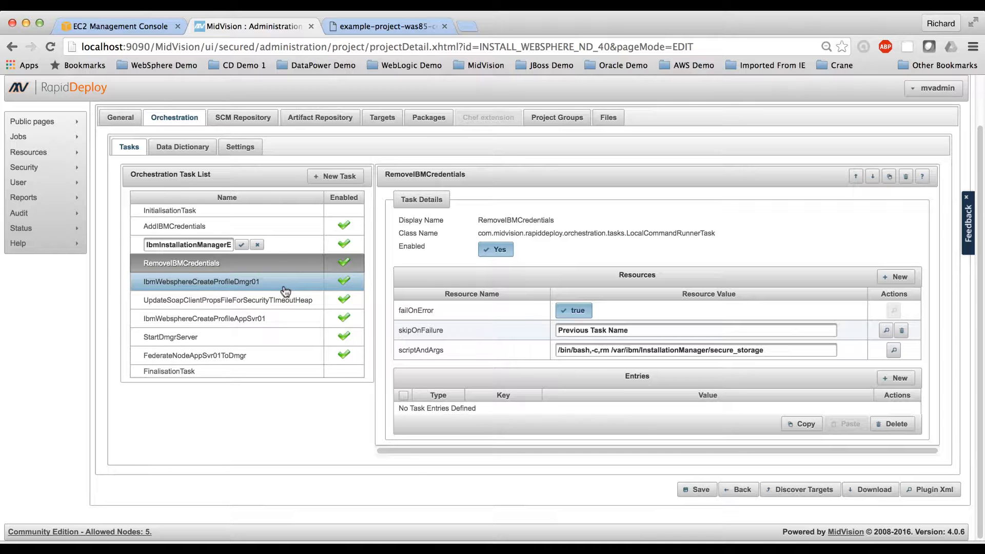
{"action": "left_click", "coordinate": [285, 287]}
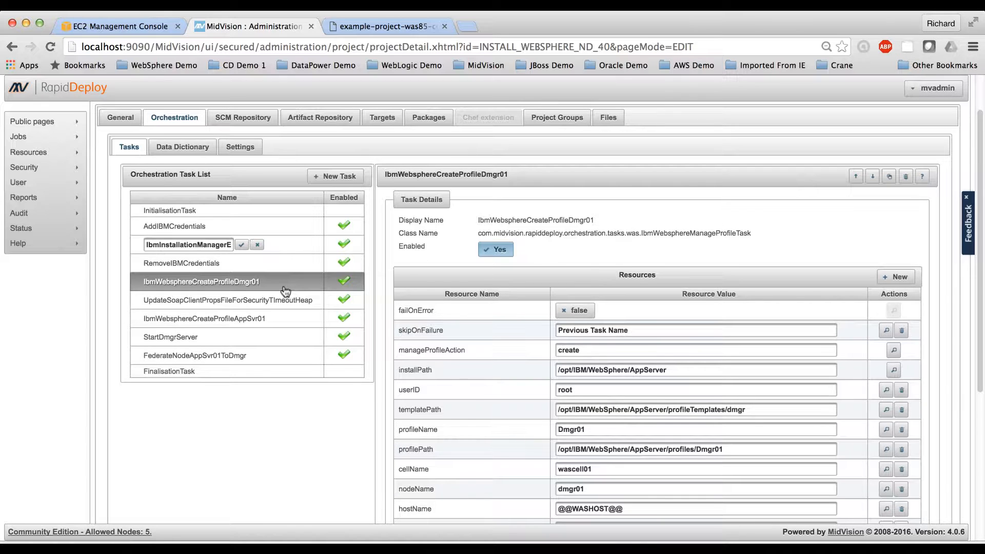
{"action": "scroll", "coordinate": [488, 385], "scroll_direction": "down", "scroll_amount": 3}
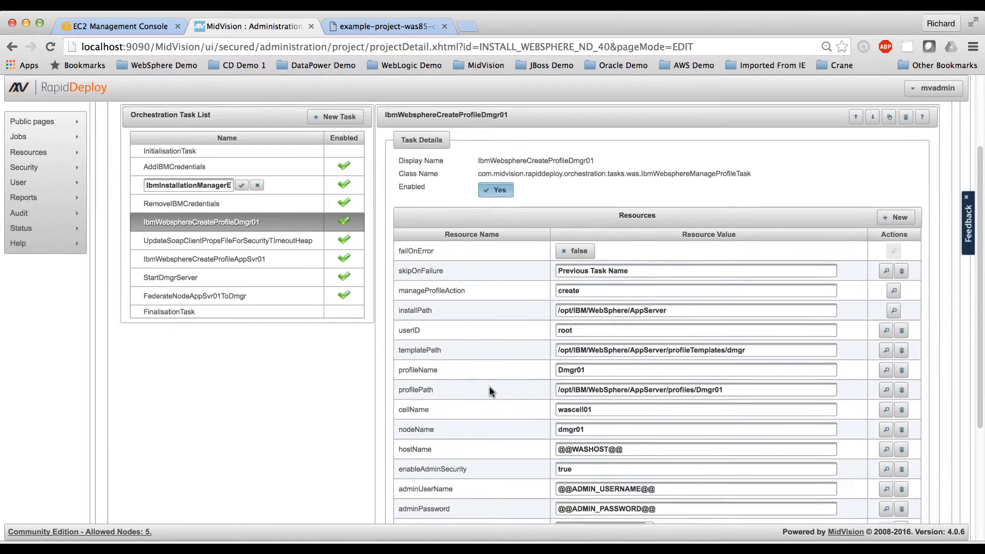
{"action": "scroll", "coordinate": [488, 391], "scroll_direction": "down", "scroll_amount": 3}
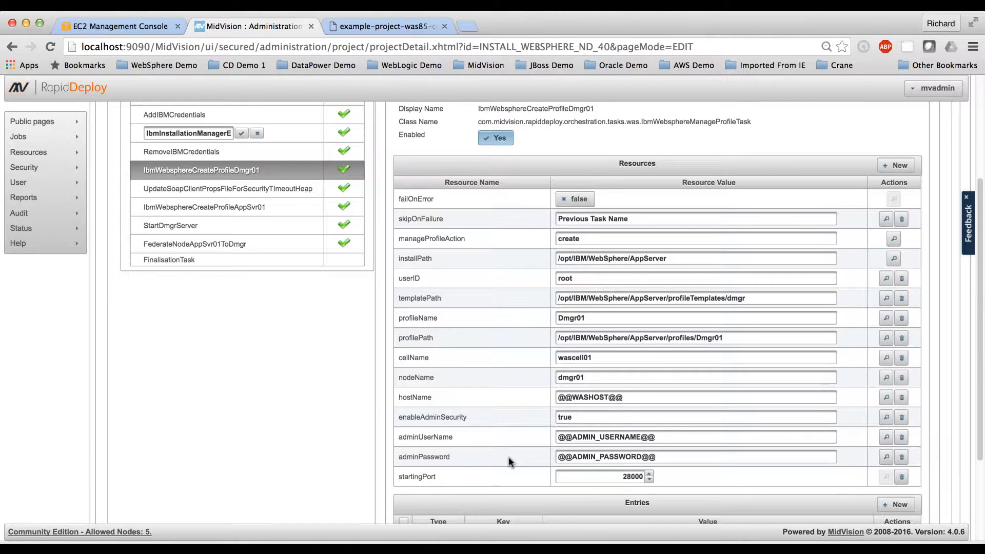
{"action": "scroll", "coordinate": [509, 457], "scroll_direction": "down", "scroll_amount": 2}
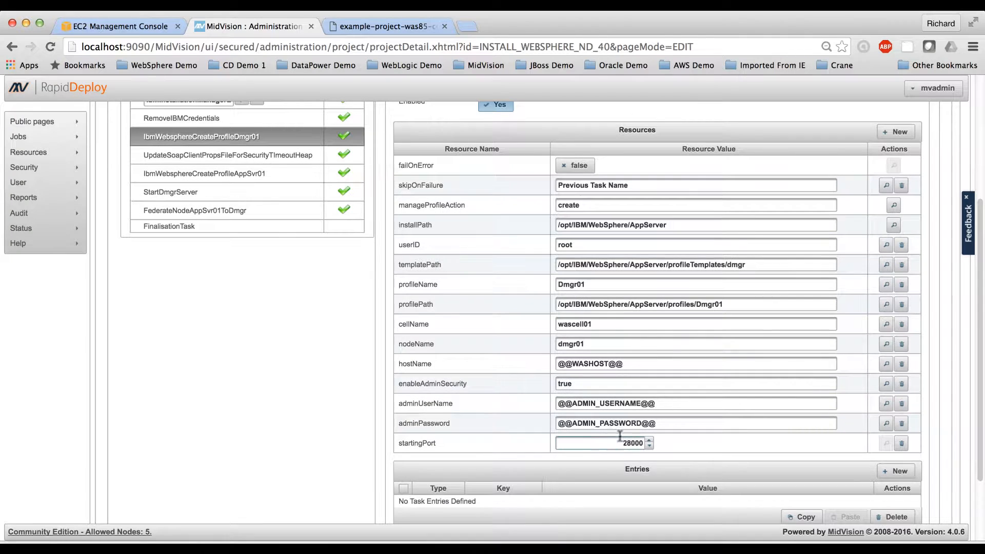
{"action": "scroll", "coordinate": [461, 395], "scroll_direction": "up", "scroll_amount": 2}
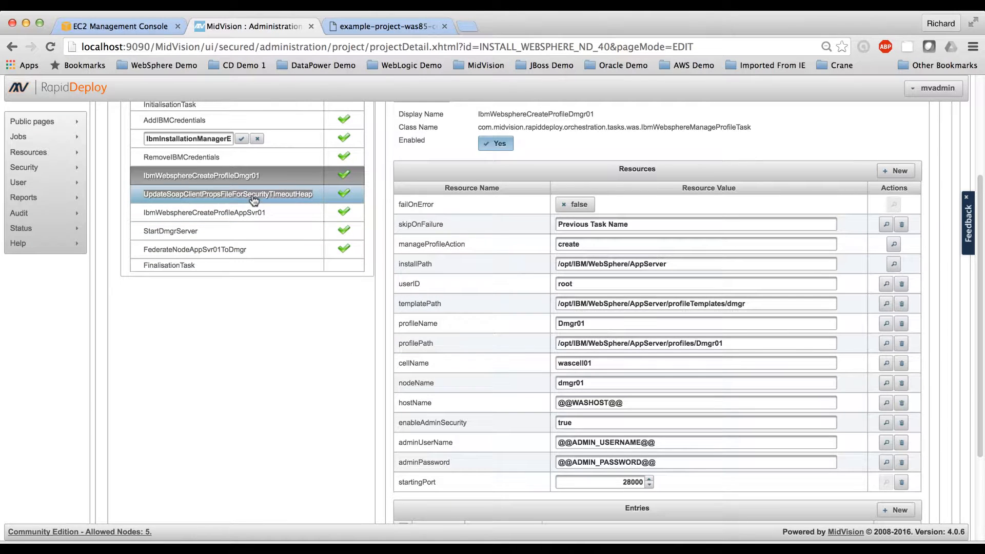
Step: Examine the Xmx and soapTimeOut resources of the UpdateSoapClientPropsFileForSecurityTimeoutHeap orchestration task
{"action": "left_click", "coordinate": [218, 201]}
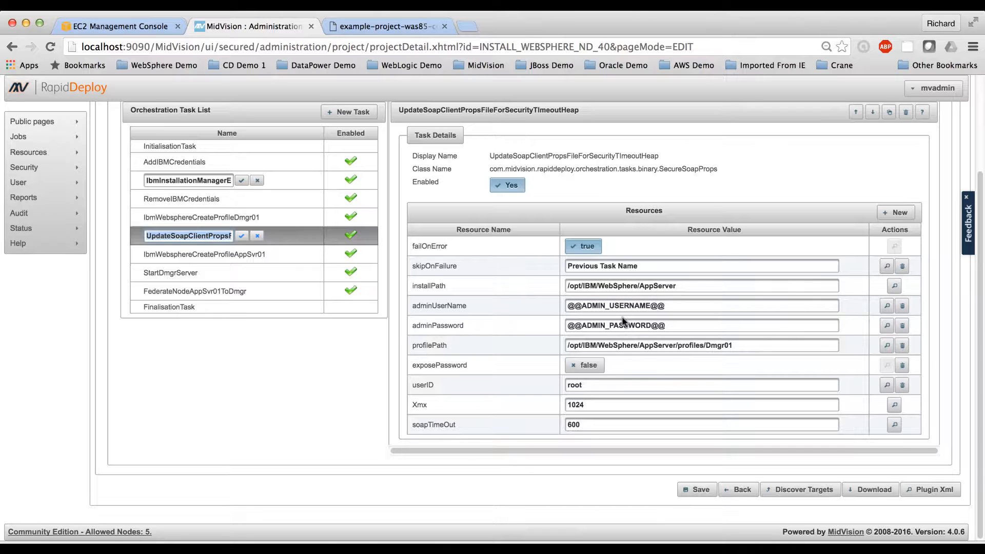
{"action": "left_click", "coordinate": [575, 405]}
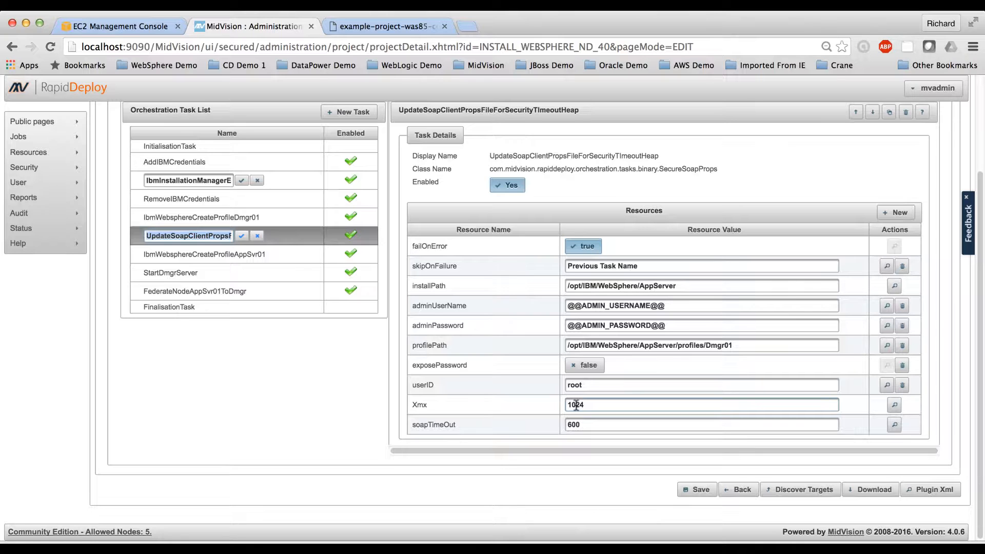
{"action": "left_click", "coordinate": [582, 424]}
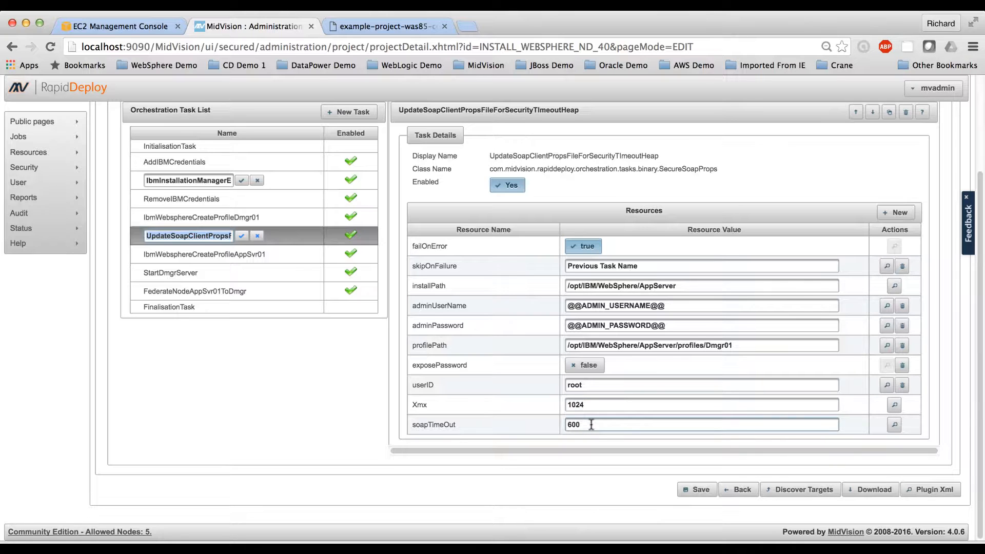
Step: Review the resources of the IbmWebsphereCreateProfileAppSvr01, StartDmgrServer and FederateNodeAppSvr01ToDmgr orchestration tasks
{"action": "left_click", "coordinate": [288, 255]}
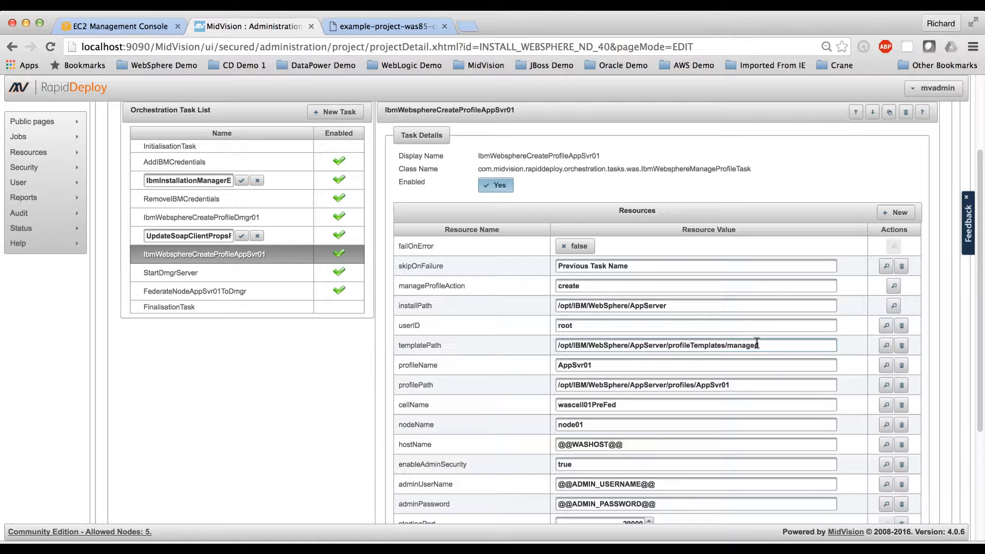
{"action": "left_click", "coordinate": [291, 275]}
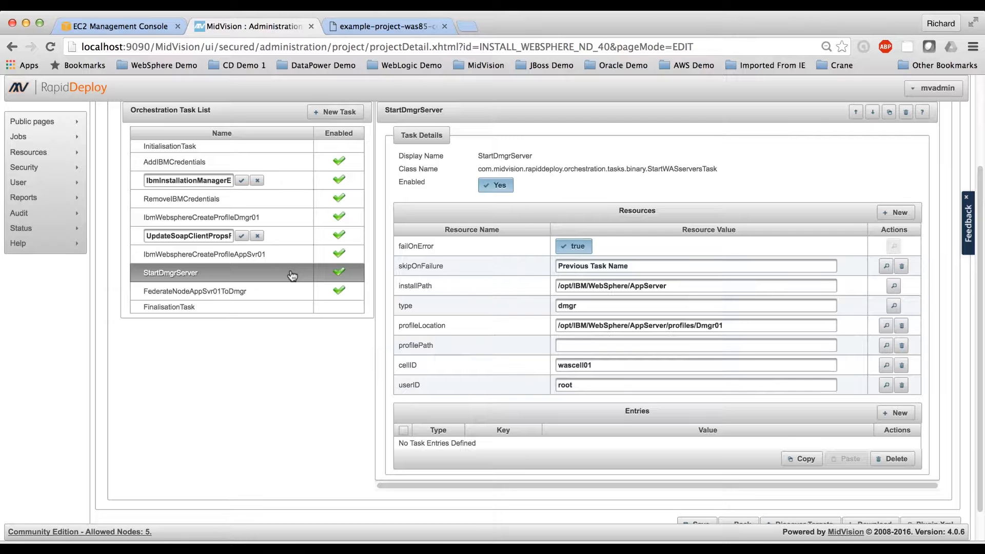
{"action": "left_click", "coordinate": [289, 294]}
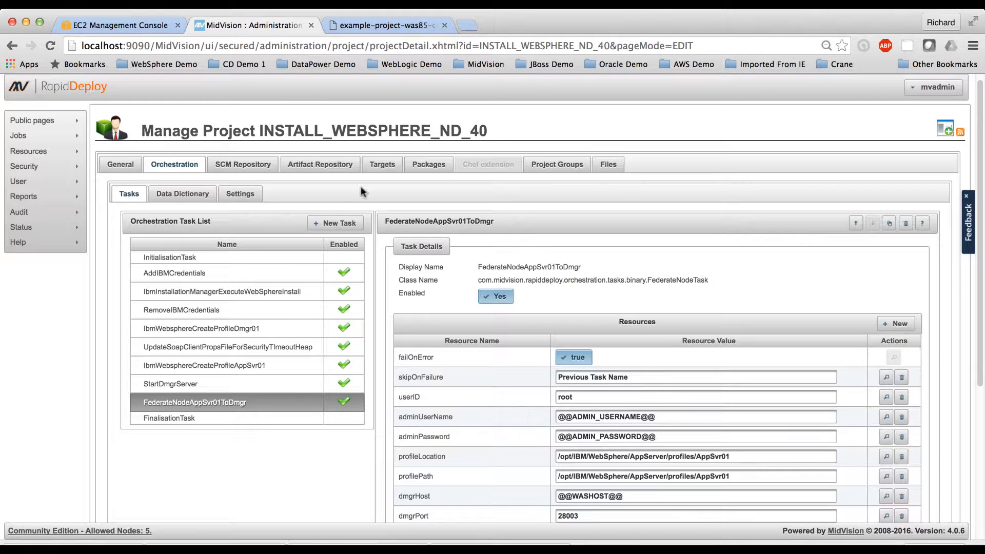
Step: Review the project's data dictionary and the dictionary entries of target installWASND80010, returning to the project's target list
{"action": "left_click", "coordinate": [181, 197]}
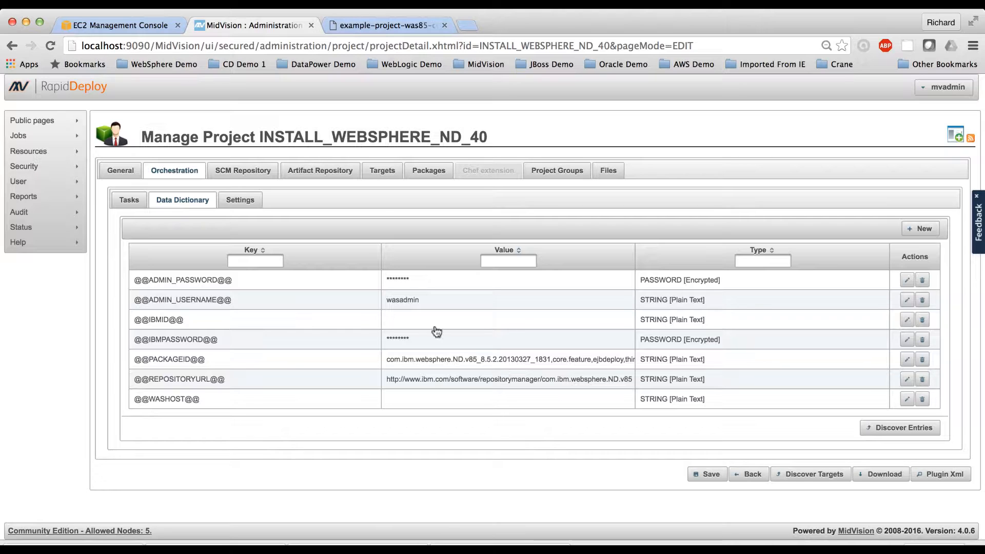
{"action": "left_click", "coordinate": [374, 174]}
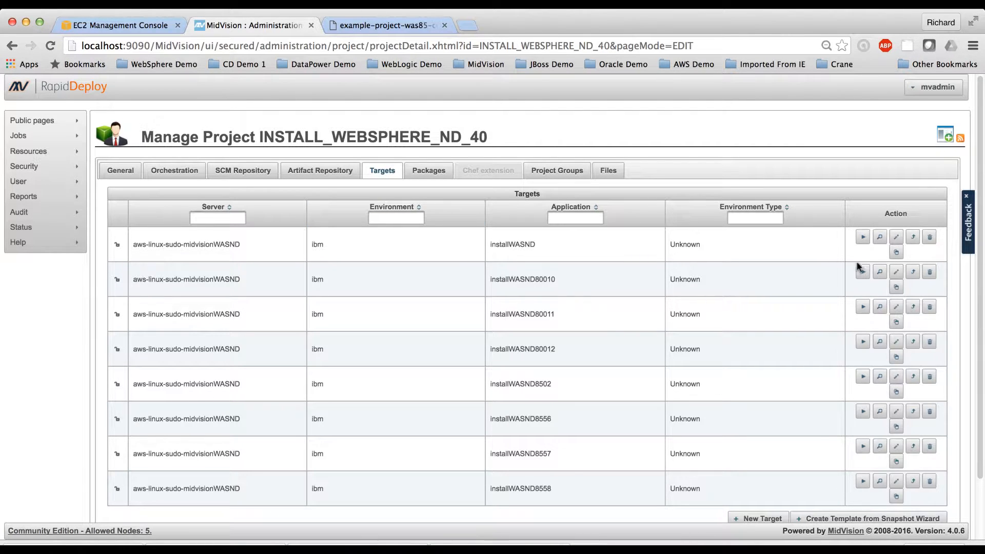
{"action": "left_click", "coordinate": [897, 274]}
{"action": "left_click", "coordinate": [167, 195]}
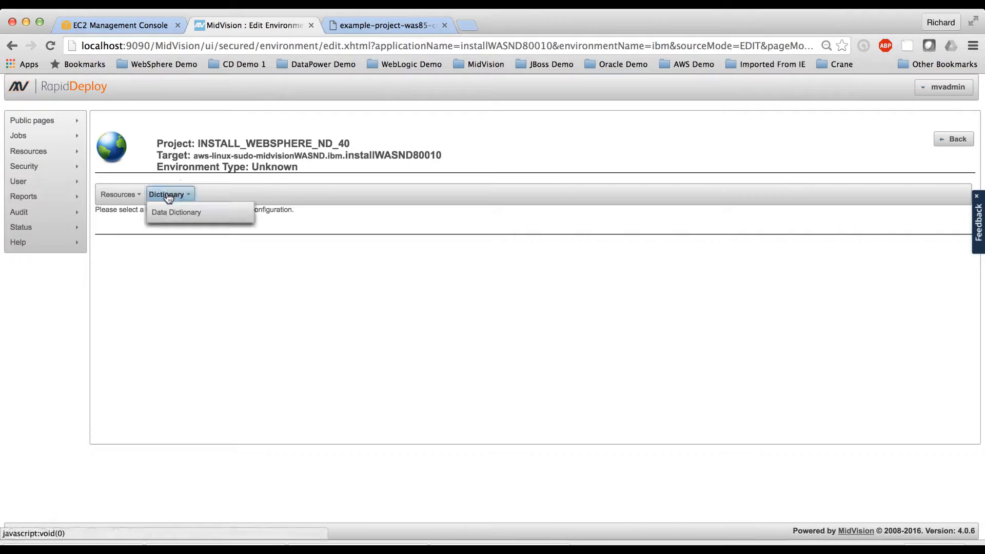
{"action": "left_click", "coordinate": [170, 212]}
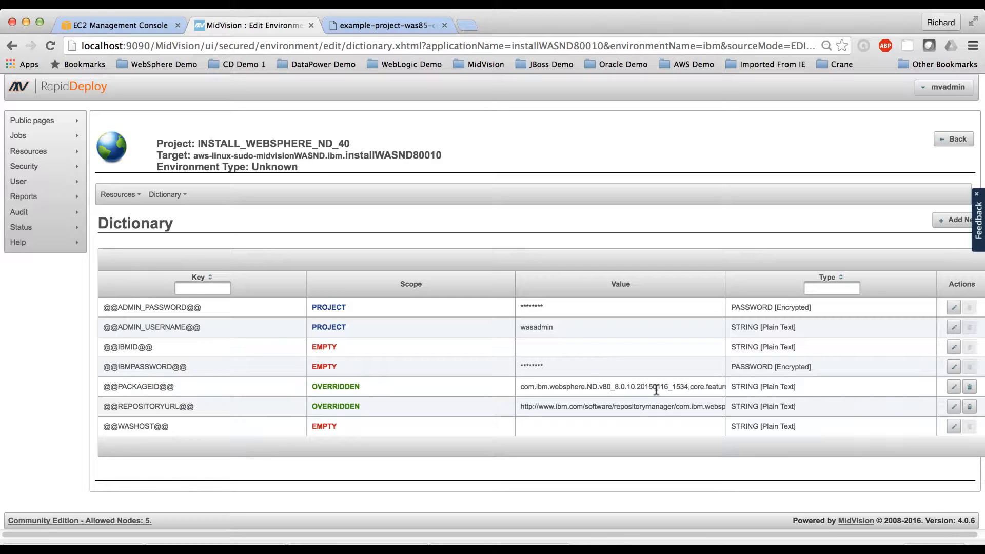
{"action": "left_click", "coordinate": [954, 145]}
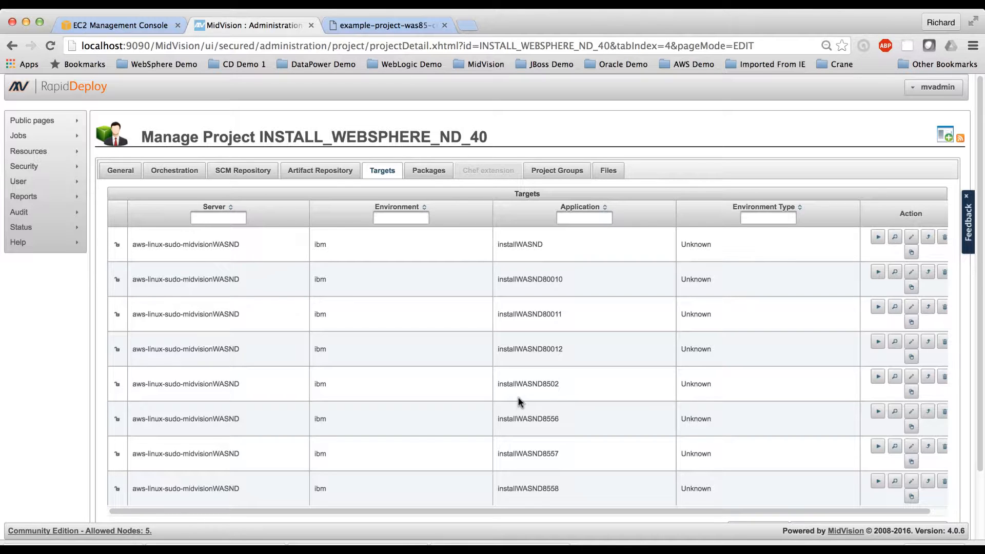
Step: Create a deployment package for project INSTALL_WEBSPHERE_ND_40 in the build store
{"action": "left_click", "coordinate": [429, 173]}
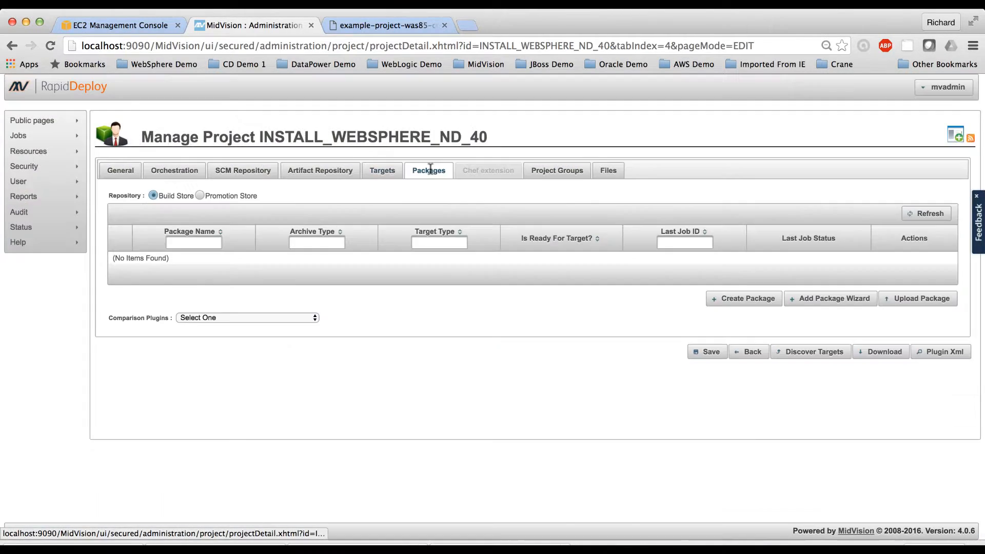
{"action": "left_click", "coordinate": [744, 303]}
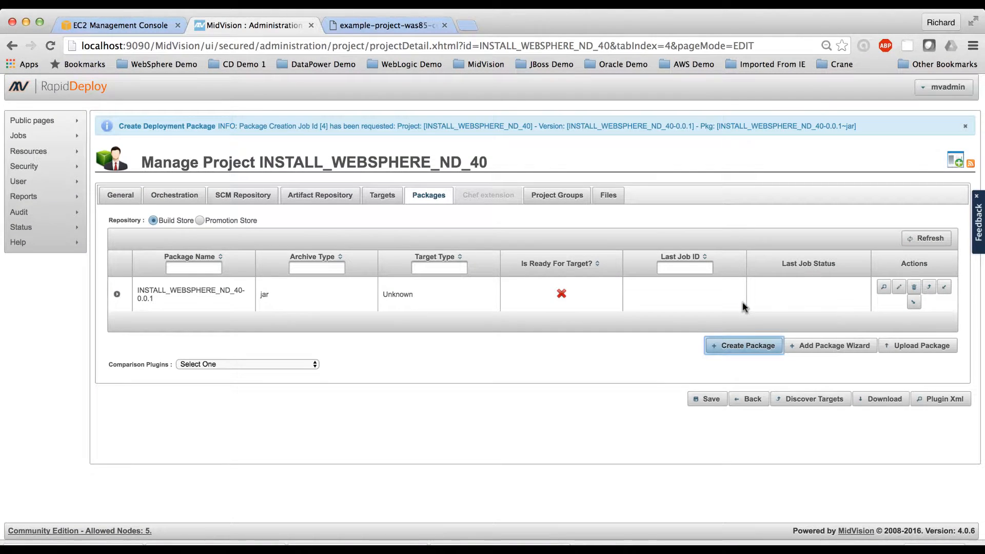
Step: Set up a new job for project INSTALL_WEBSPHERE_ND_40 and add application installWASND8558 in environment ibm to its schedule
{"action": "mouse_move", "coordinate": [64, 135]}
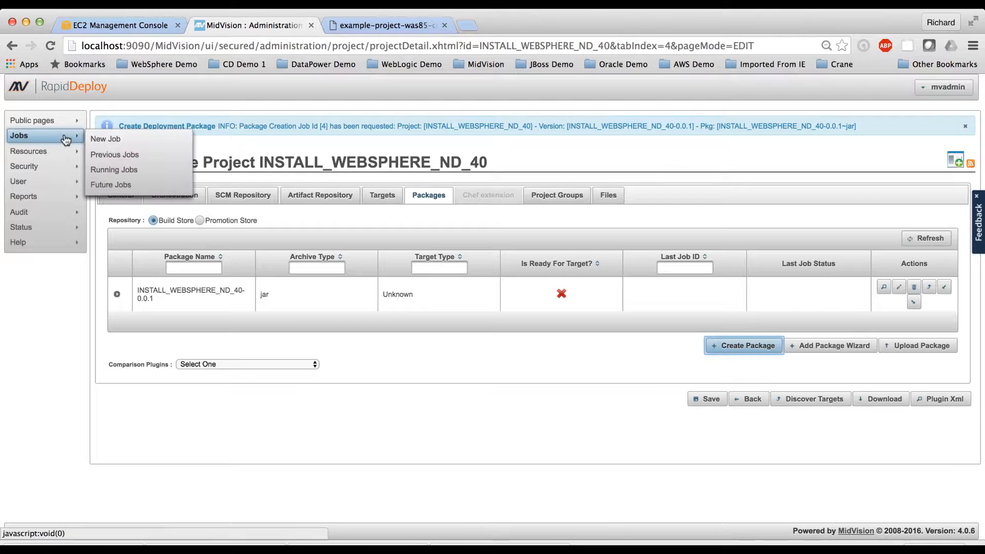
{"action": "left_click", "coordinate": [107, 140]}
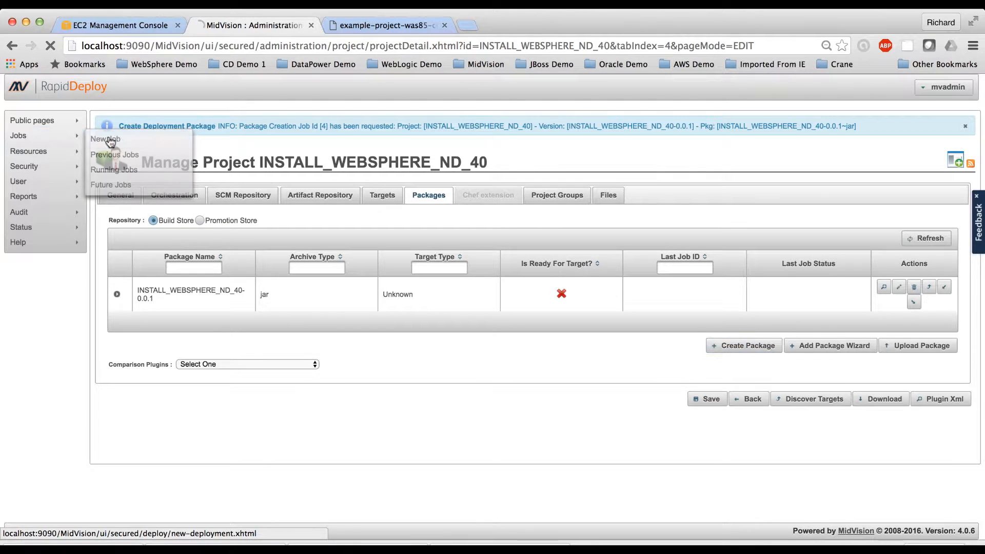
{"action": "left_click", "coordinate": [303, 172]}
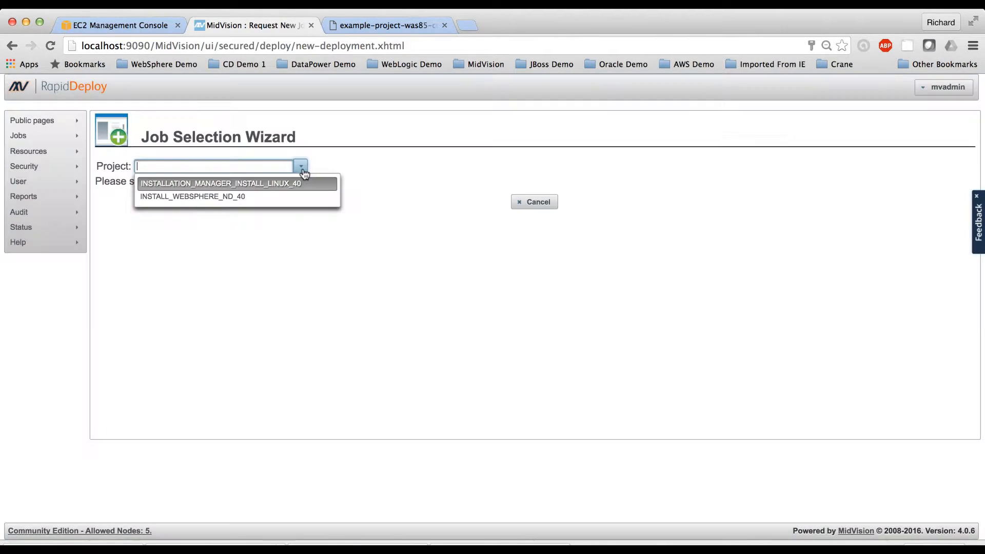
{"action": "left_click", "coordinate": [282, 186]}
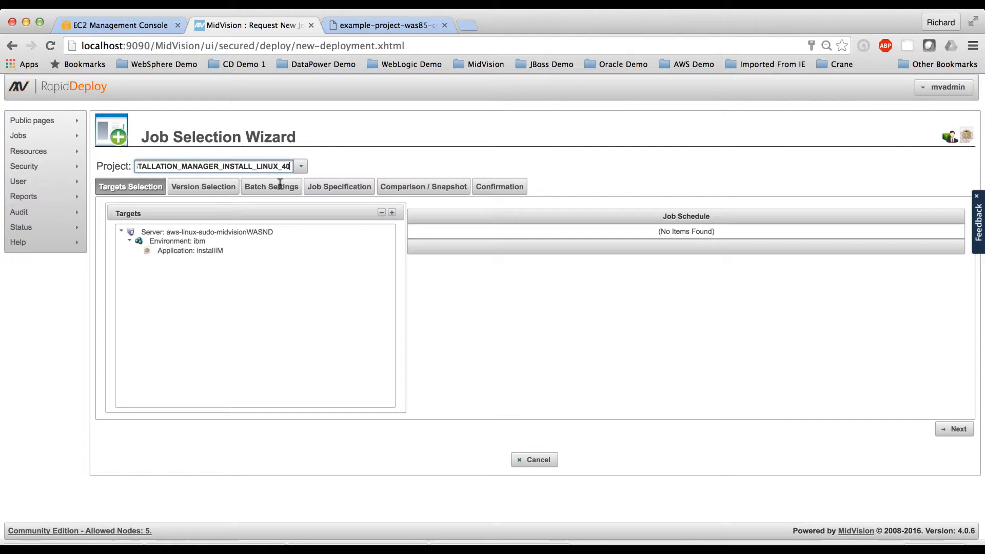
{"action": "left_click", "coordinate": [301, 167]}
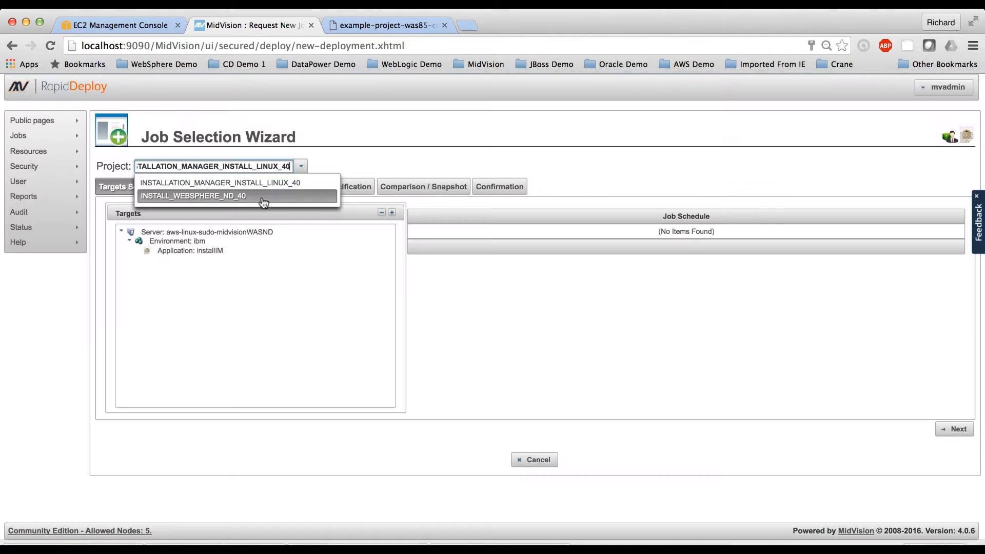
{"action": "left_click", "coordinate": [260, 202]}
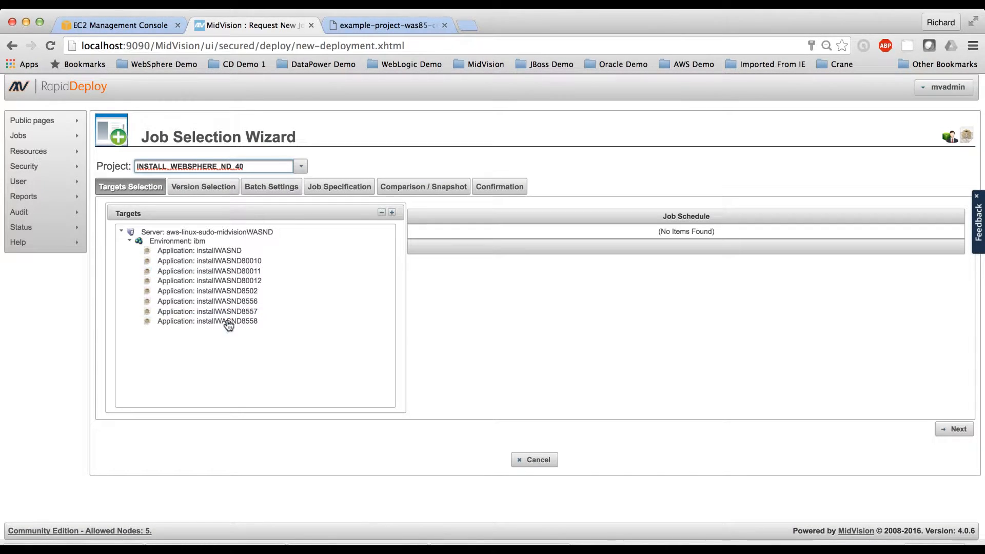
{"action": "left_click", "coordinate": [231, 323]}
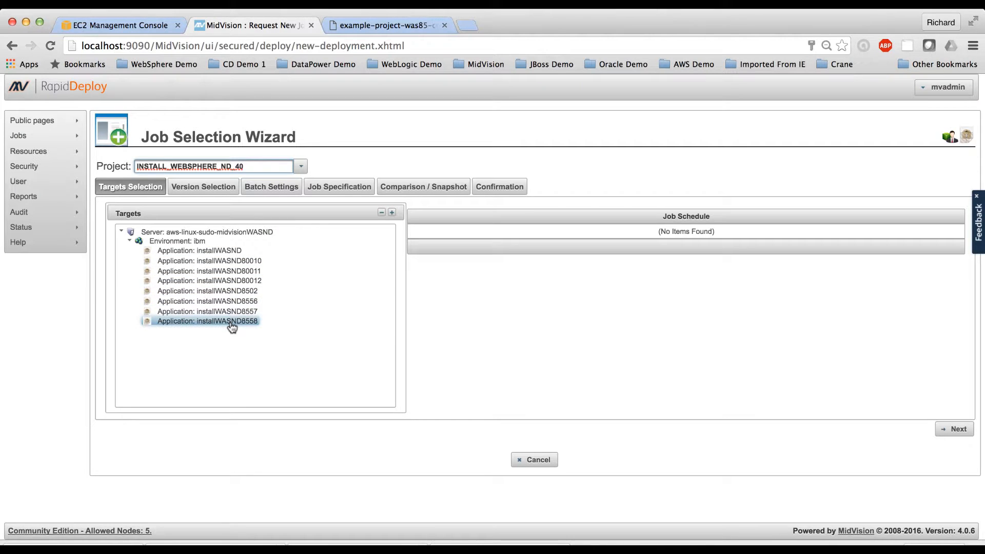
{"action": "double_click", "coordinate": [230, 321]}
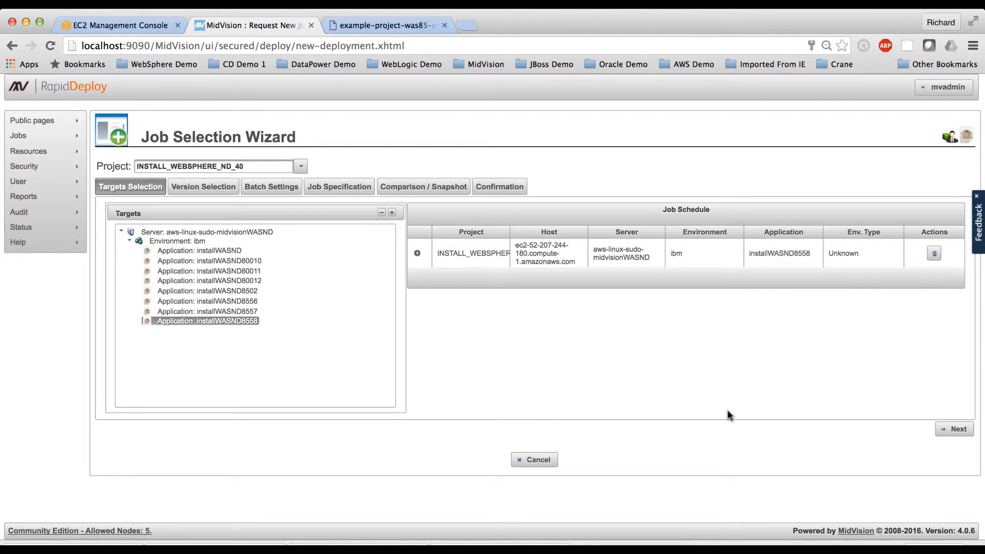
Step: Accept the target selection and enable skipping to the finish with package version INSTALL_WEBSPHERE_ND_40-0.0.1
{"action": "left_click", "coordinate": [953, 432]}
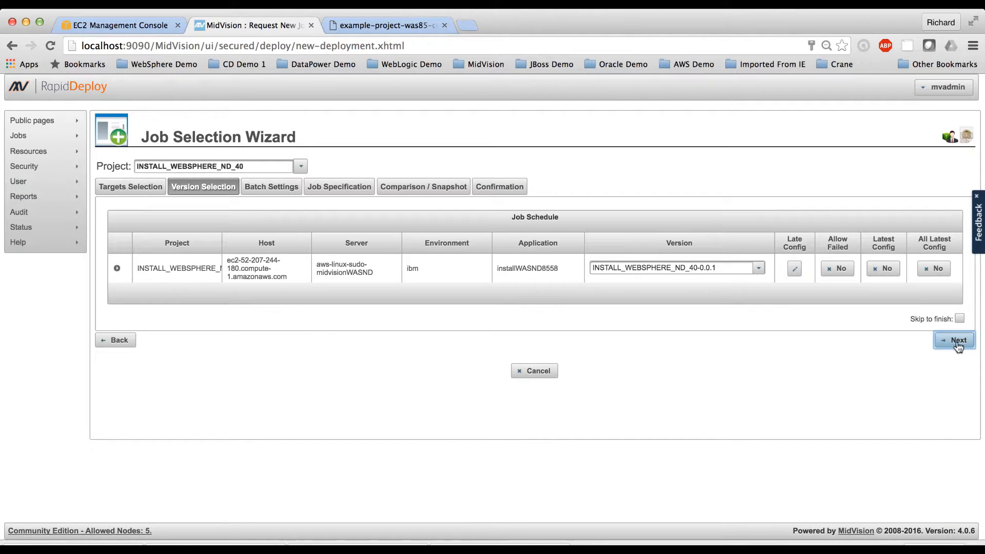
{"action": "left_click", "coordinate": [959, 318]}
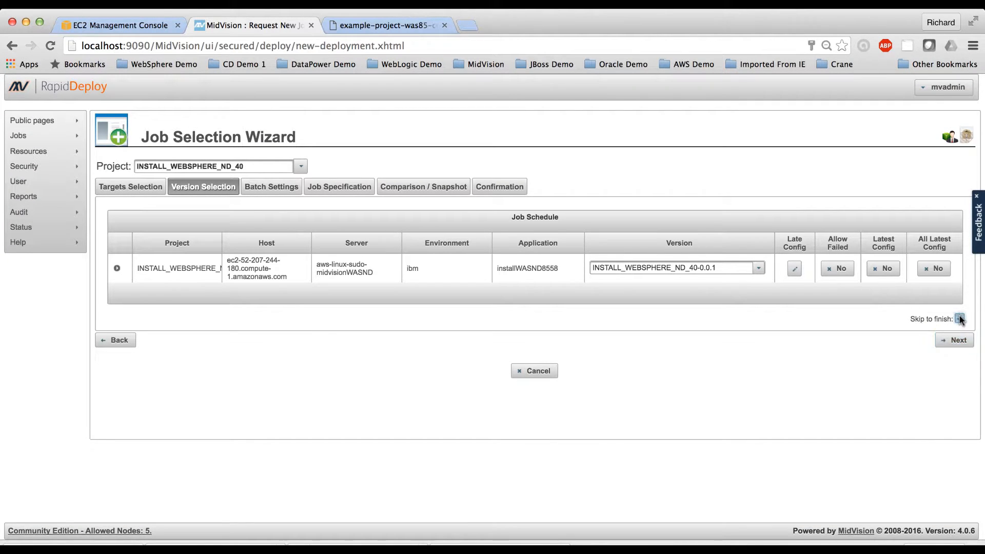
{"action": "left_click", "coordinate": [956, 341]}
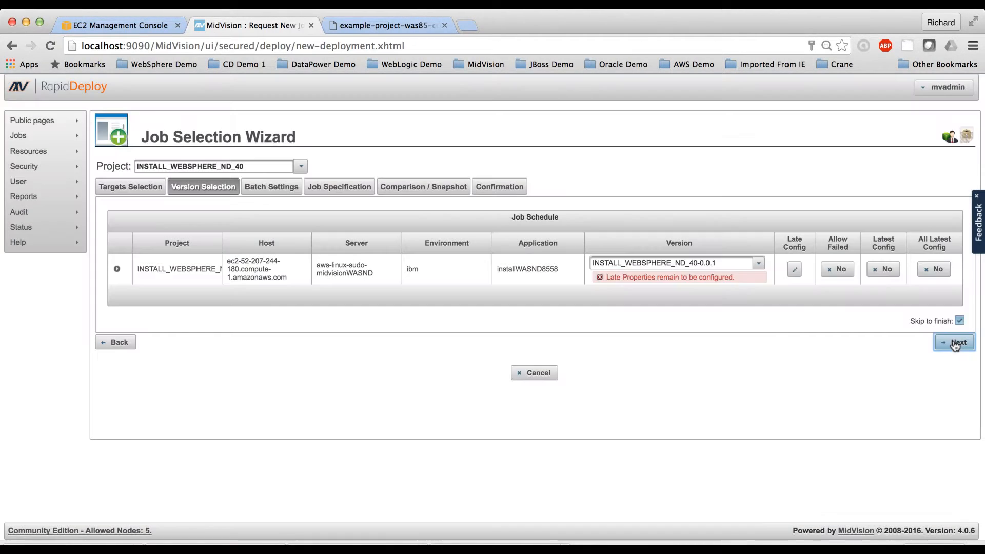
{"action": "left_click", "coordinate": [795, 270]}
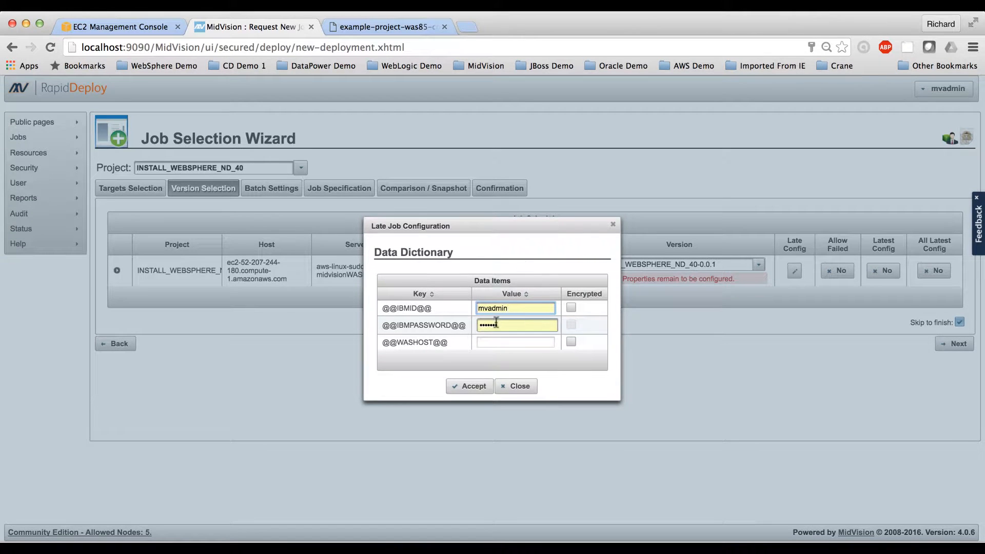
{"action": "double_click", "coordinate": [494, 308]}
{"action": "key", "text": "BackSpace"}
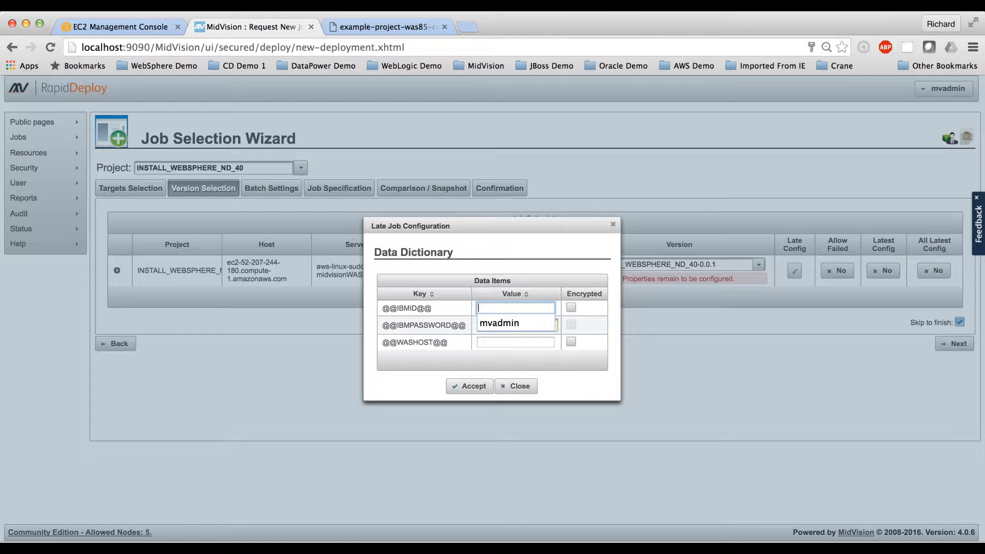
{"action": "key", "text": "super+shift+v"}
{"action": "key", "text": "Escape"}
{"action": "key", "text": "super+v"}
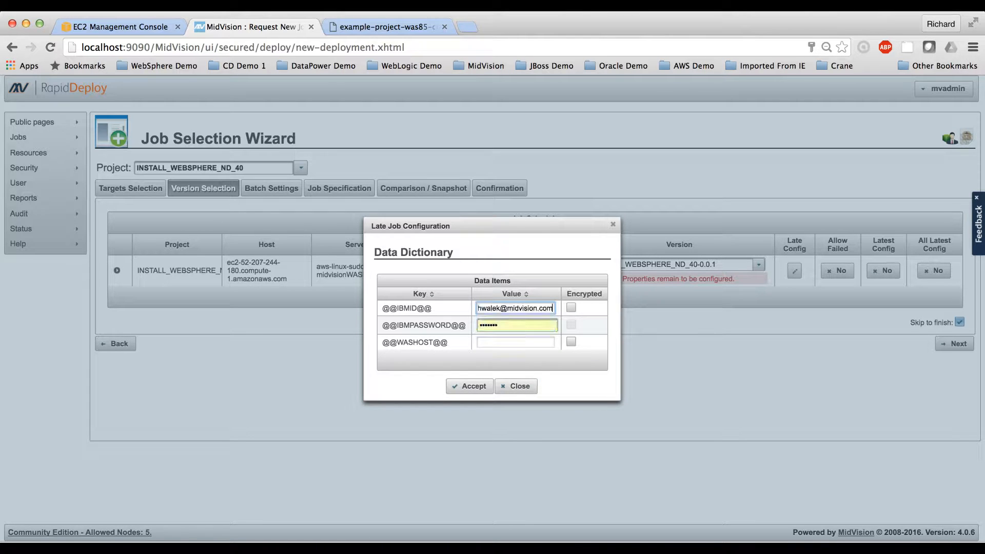
{"action": "left_click", "coordinate": [493, 323]}
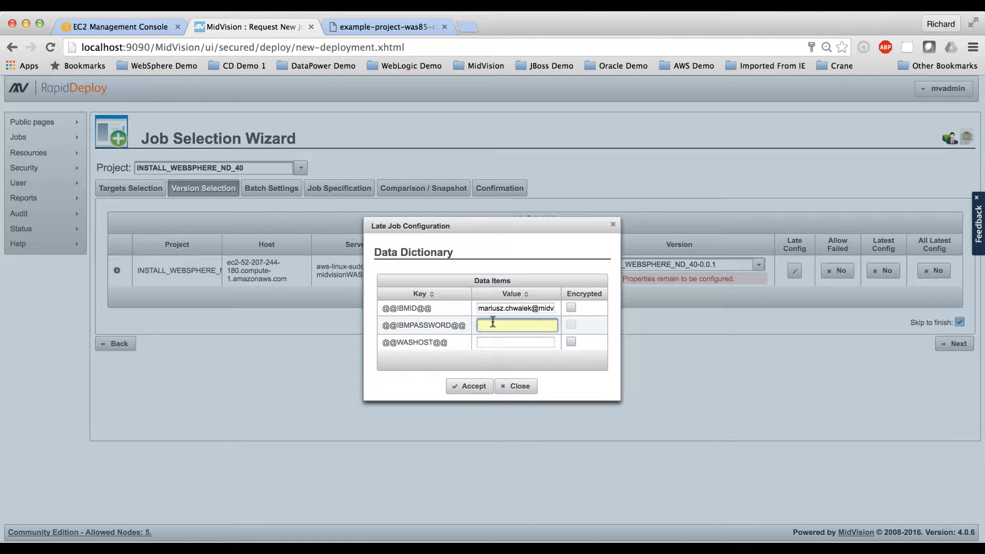
{"action": "key", "text": "super+shift+v"}
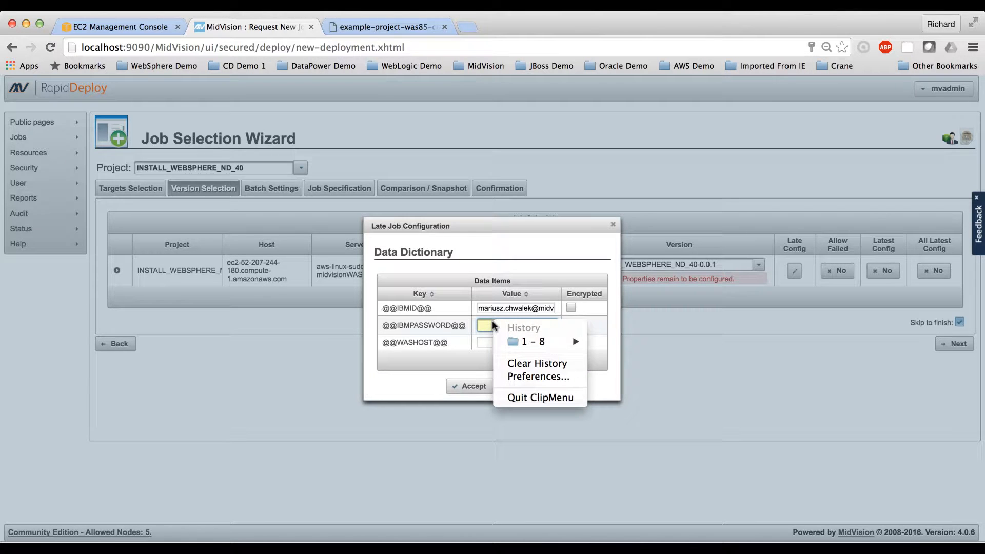
{"action": "key", "text": "Escape"}
{"action": "key", "text": "super+v"}
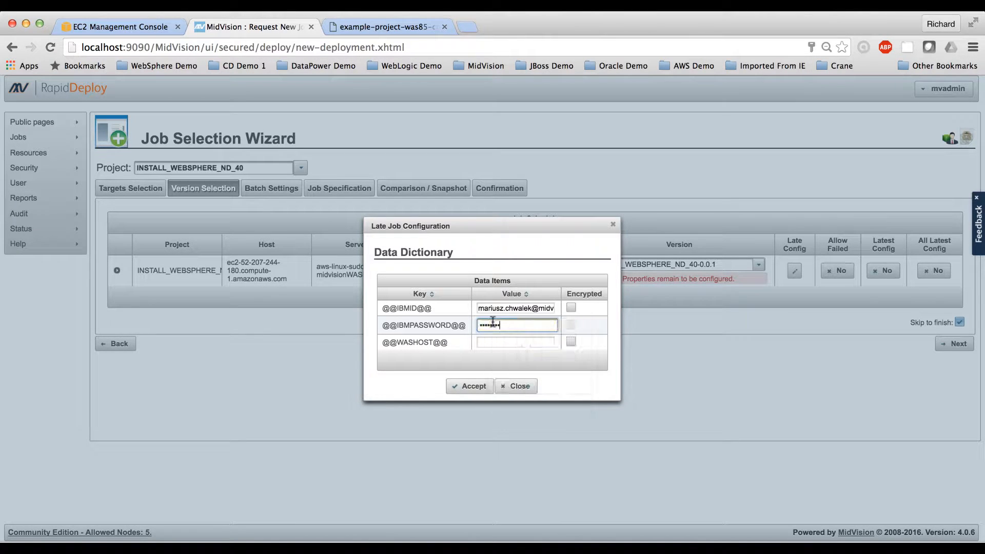
{"action": "left_click", "coordinate": [496, 341]}
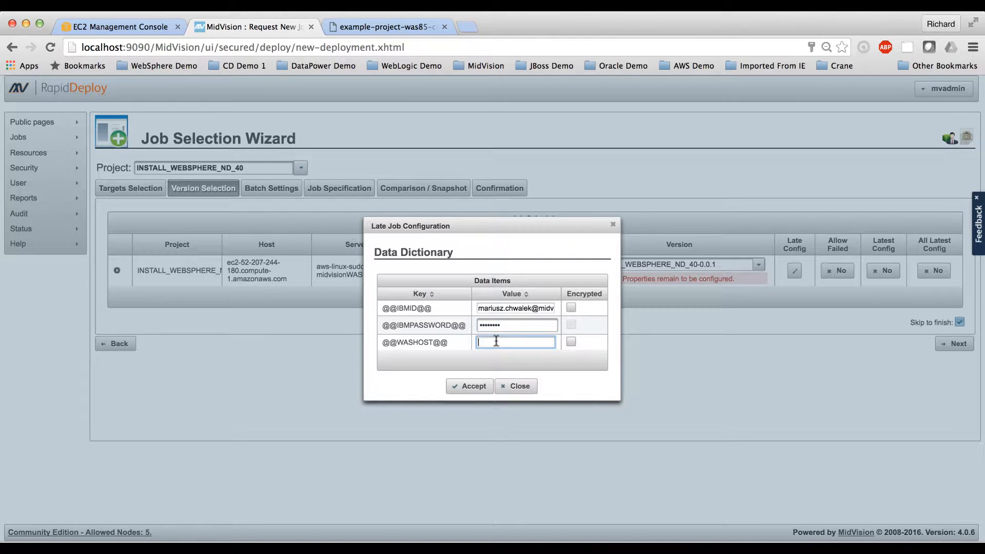
{"action": "key", "text": "super+shift+v"}
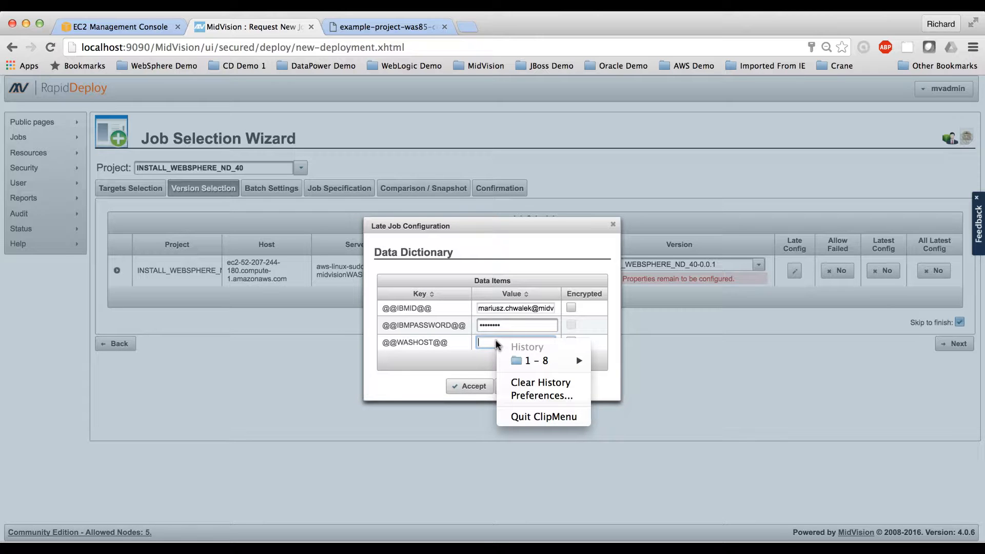
{"action": "key", "text": "Escape"}
{"action": "key", "text": "super+v"}
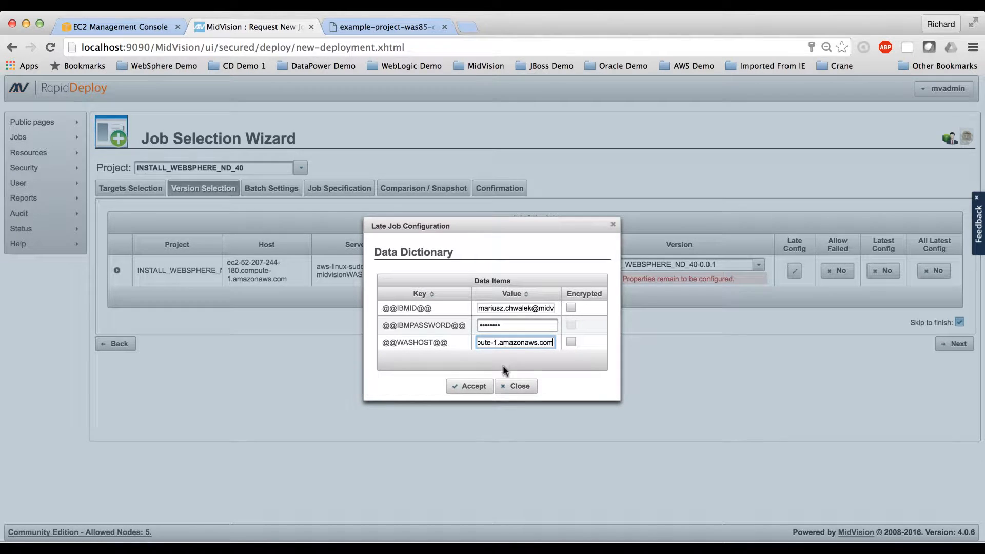
{"action": "left_click", "coordinate": [471, 387]}
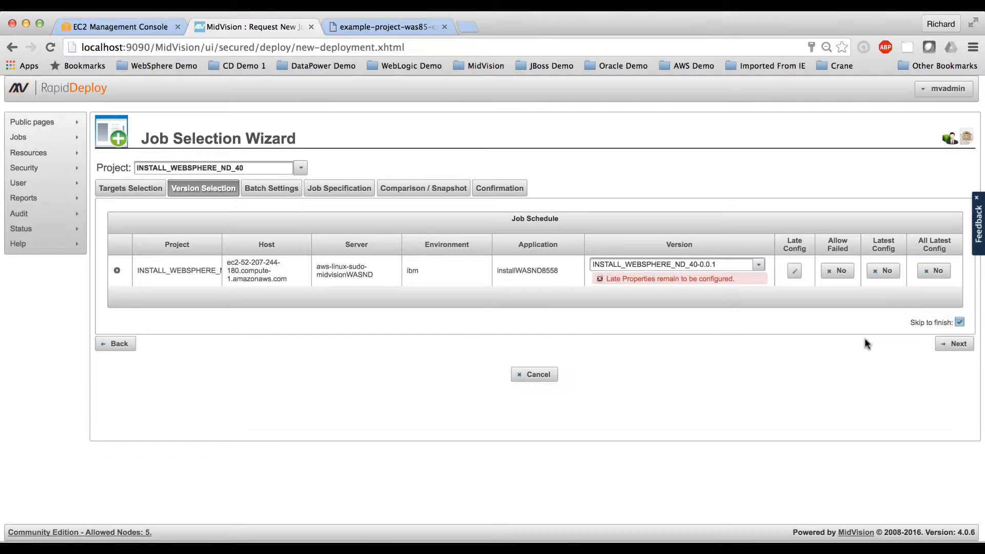
Step: Start the scheduled INSTALL_WEBSPHERE_ND_40 job without a summary note and check the progress of its tasks
{"action": "left_click", "coordinate": [953, 347]}
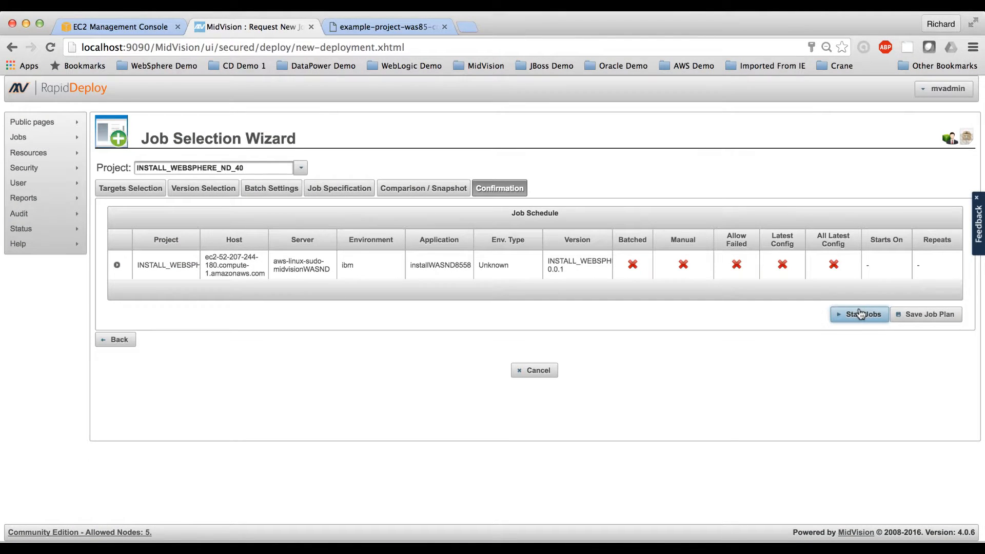
{"action": "left_click", "coordinate": [857, 316]}
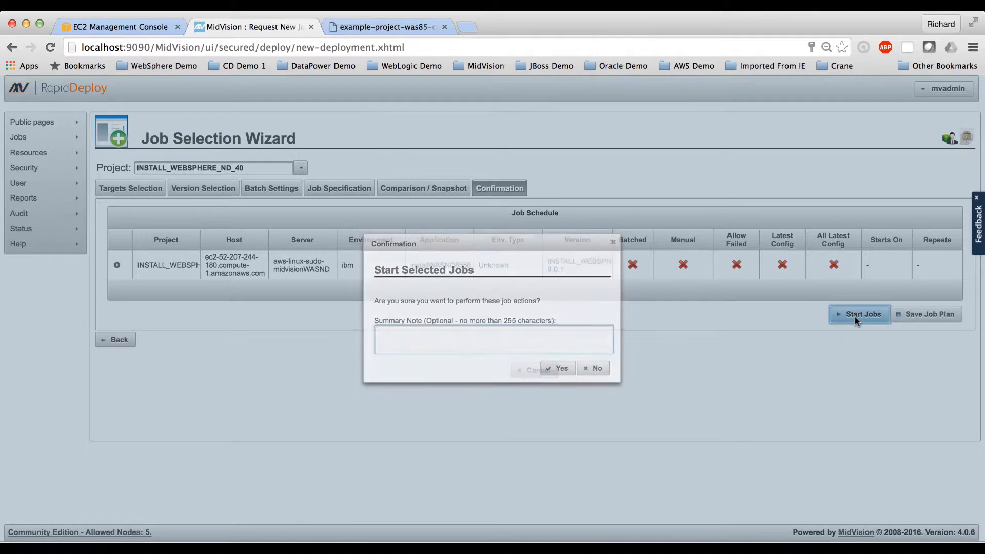
{"action": "left_click", "coordinate": [557, 370]}
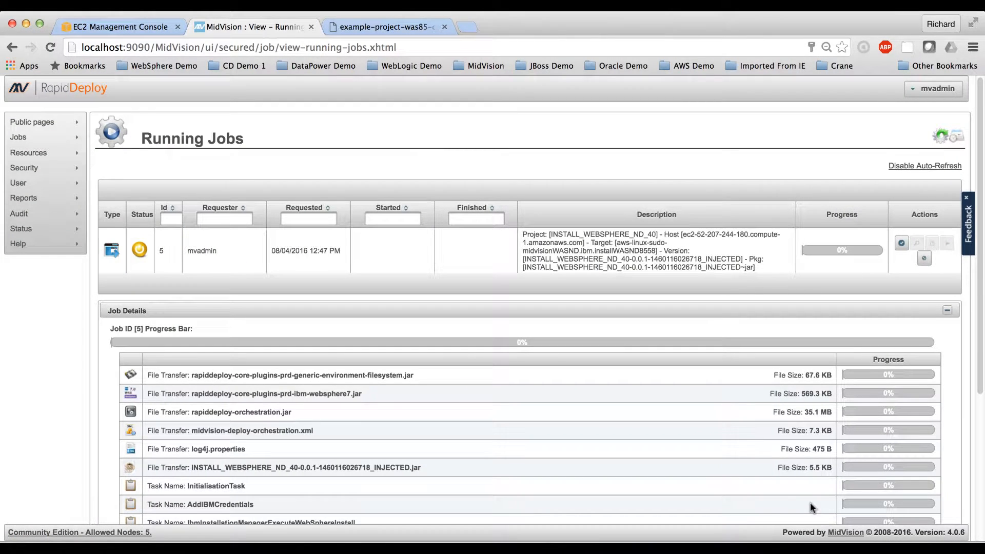
{"action": "scroll", "coordinate": [754, 473], "scroll_direction": "down", "scroll_amount": 3}
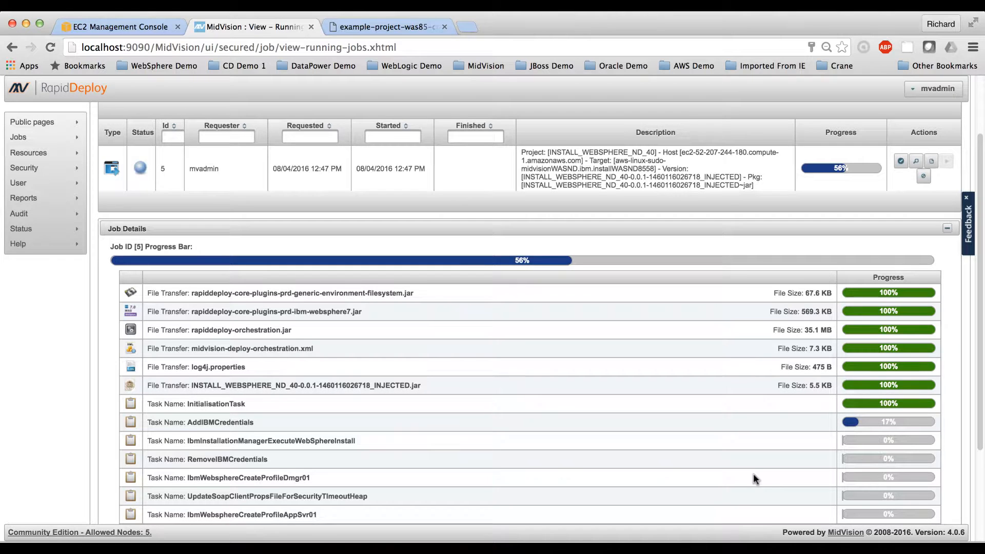
{"action": "scroll", "coordinate": [754, 479], "scroll_direction": "down", "scroll_amount": 3}
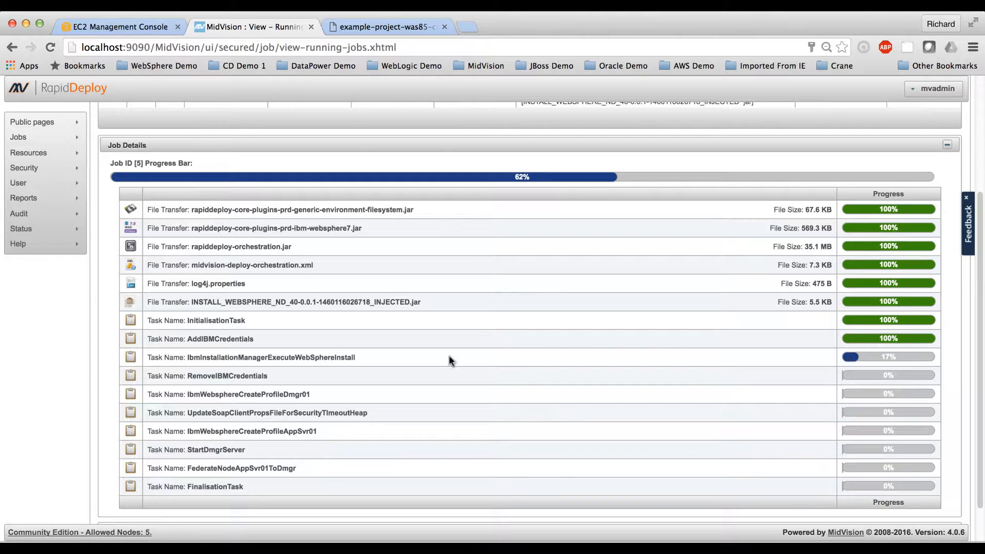
Step: Go to the project list and upload WebSphere-85-Configure-Deploy-JPetstore-40.zip from Downloads as a project to import
{"action": "mouse_move", "coordinate": [53, 157]}
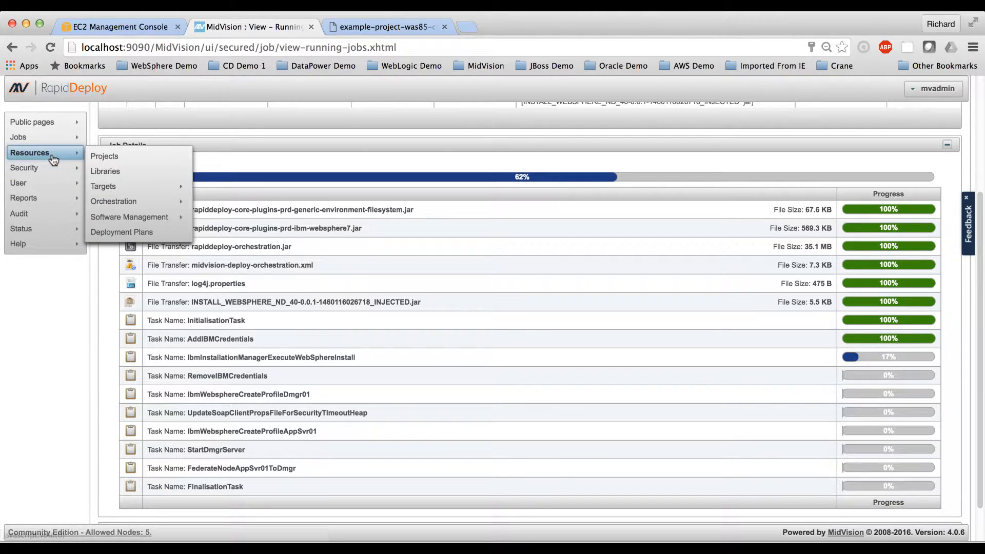
{"action": "left_click", "coordinate": [105, 155]}
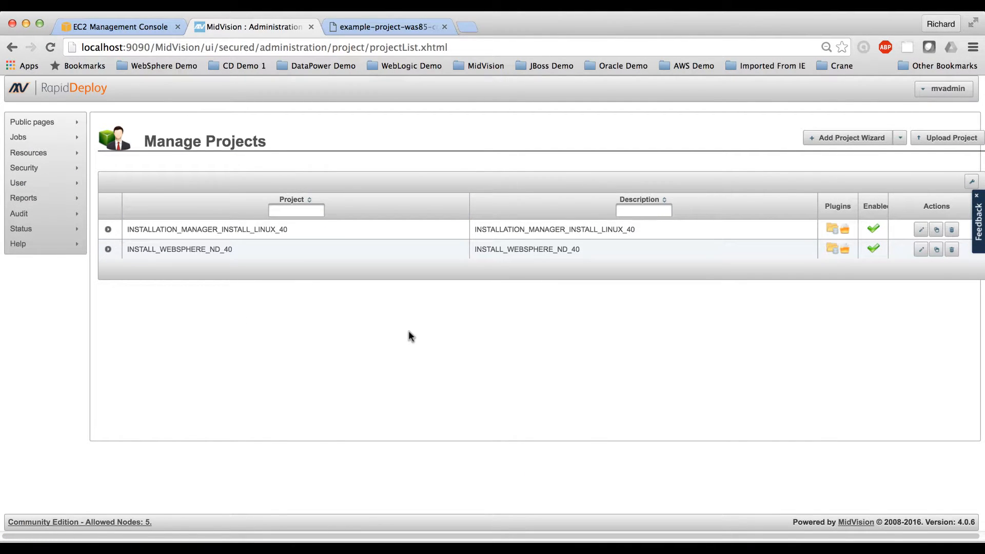
{"action": "left_click", "coordinate": [849, 142]}
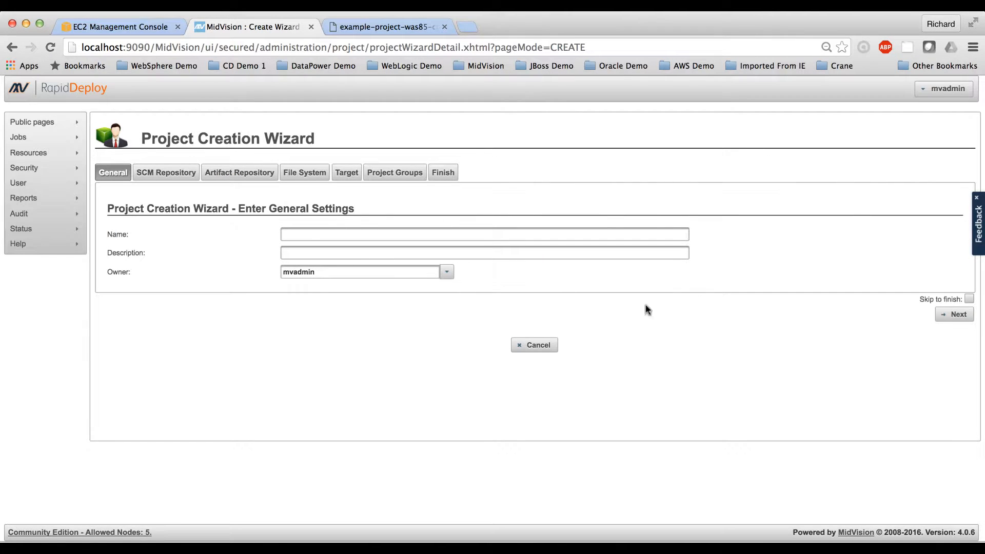
{"action": "left_click", "coordinate": [534, 346]}
{"action": "left_click", "coordinate": [946, 137]}
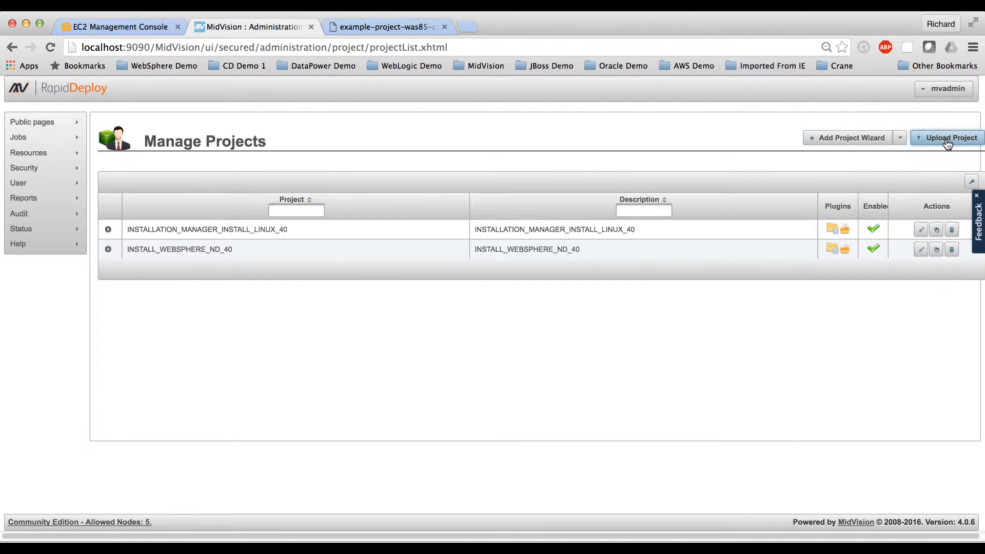
{"action": "left_click", "coordinate": [427, 318]}
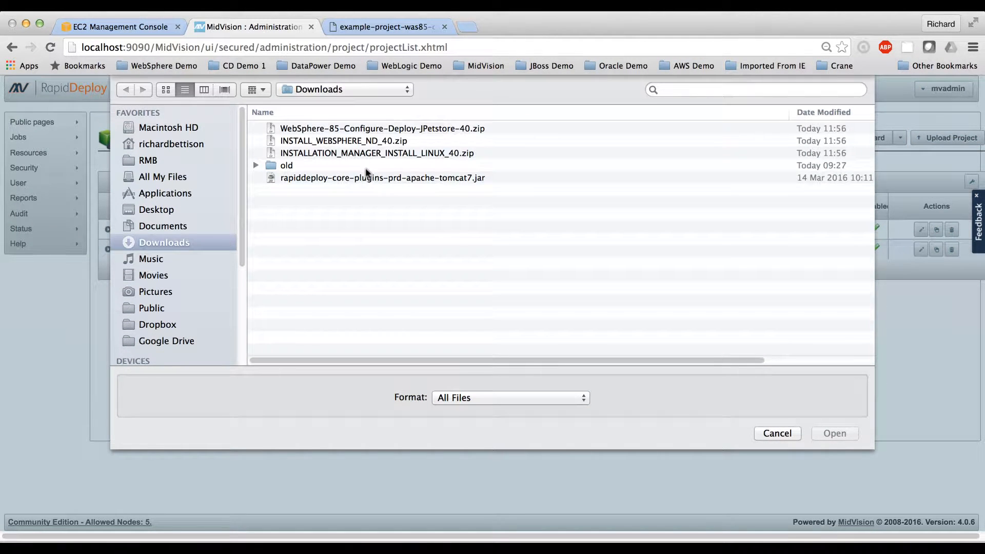
{"action": "left_click", "coordinate": [366, 131]}
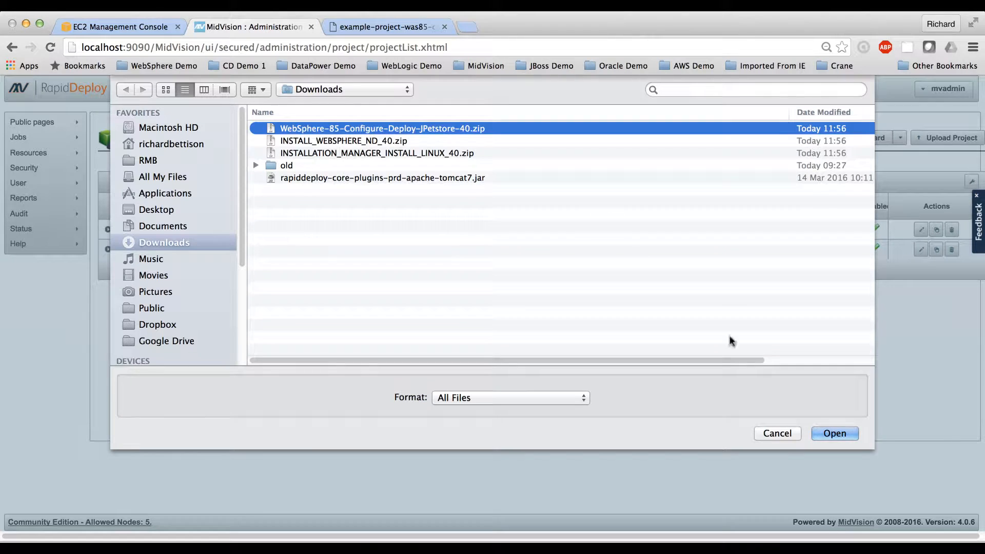
{"action": "left_click", "coordinate": [833, 433]}
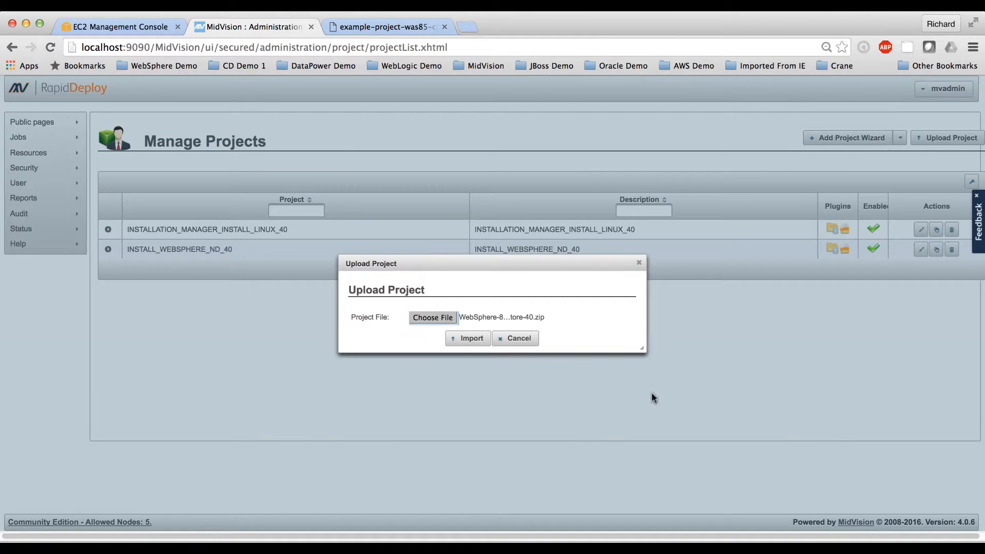
{"action": "left_click", "coordinate": [467, 343]}
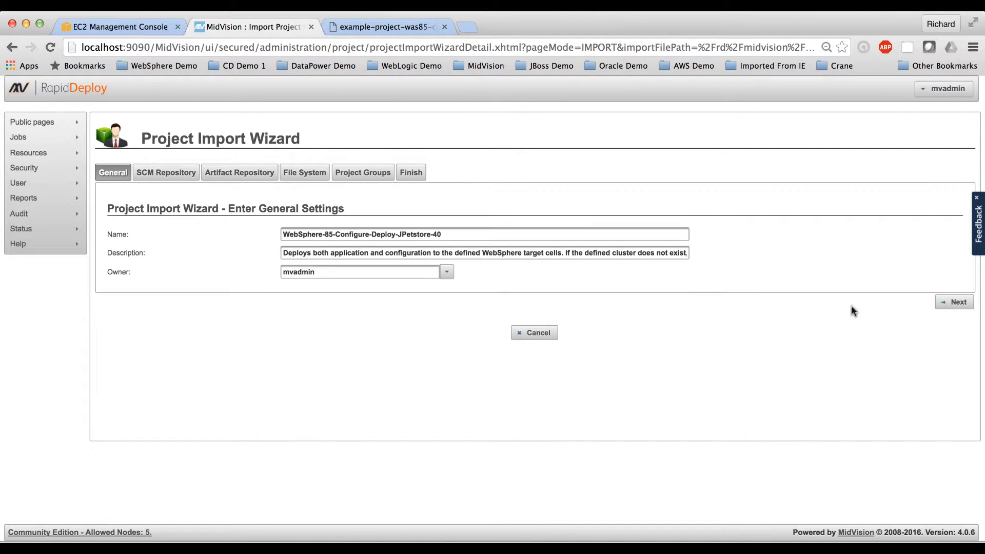
Step: Keep the general import settings and set the project root directory to /rd/midvision/projects/WebSphere-85-Configure-Deploy-JPetstore-40
{"action": "left_click", "coordinate": [954, 303]}
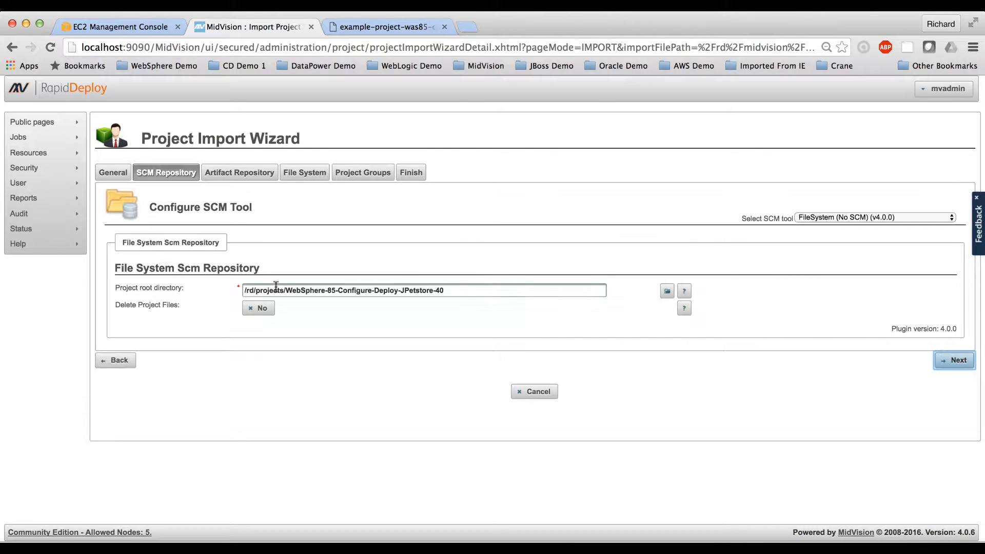
{"action": "left_click", "coordinate": [255, 291]}
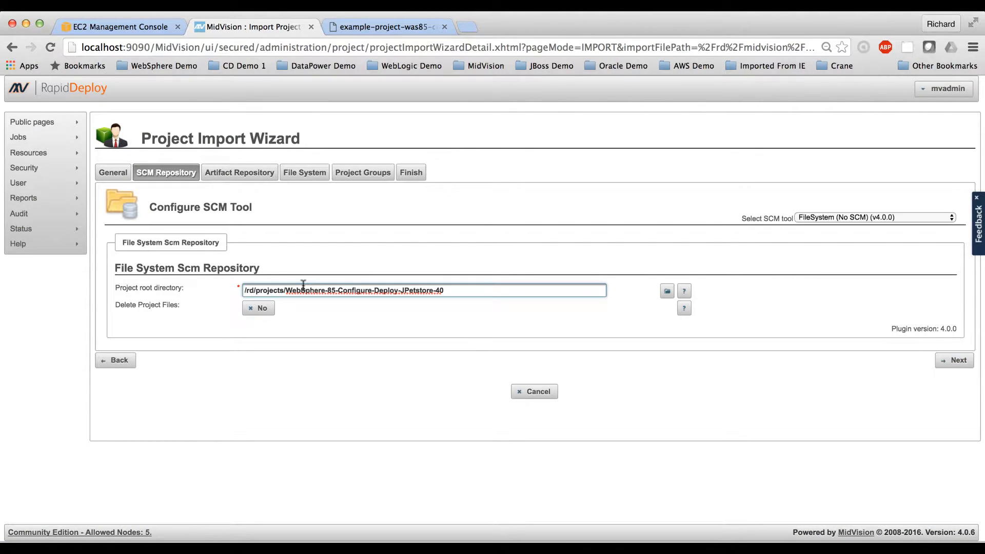
{"action": "type", "text": "/midvision"}
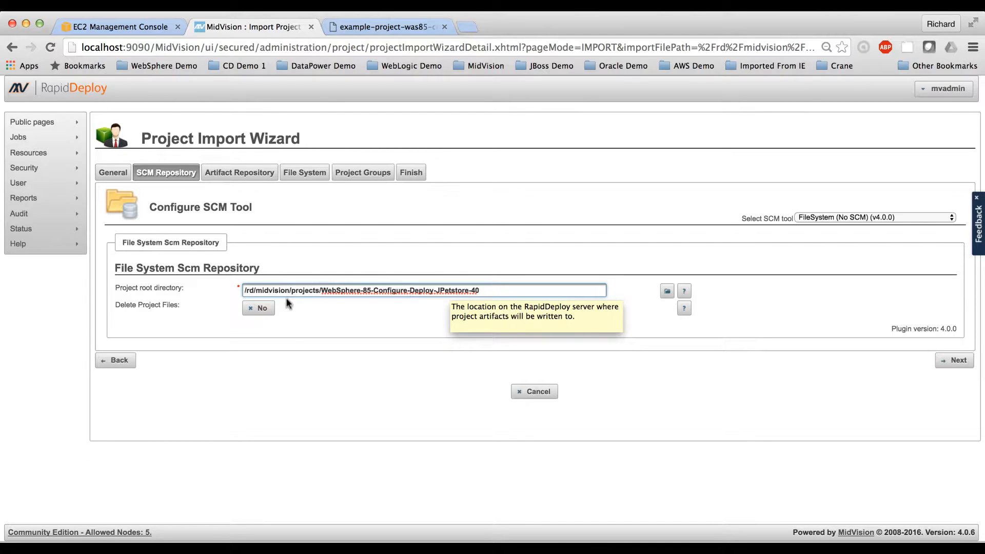
{"action": "left_click", "coordinate": [955, 360]}
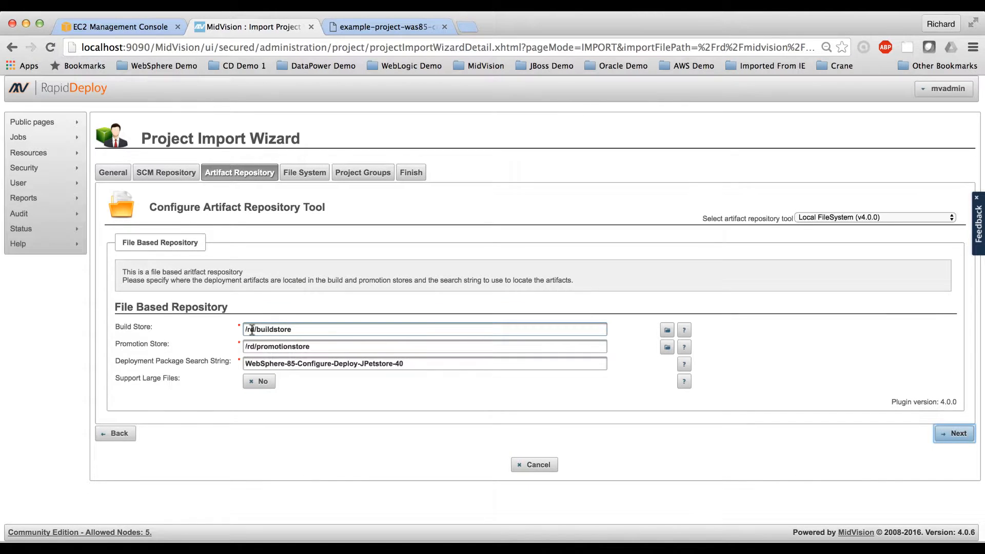
Step: Set the build store to /rd/midvision/buildstore and the promotion store to /rd/midvision/promotionstore, and accept the artifact repository settings
{"action": "left_click", "coordinate": [299, 328]}
{"action": "type", "text": "midvisio"}
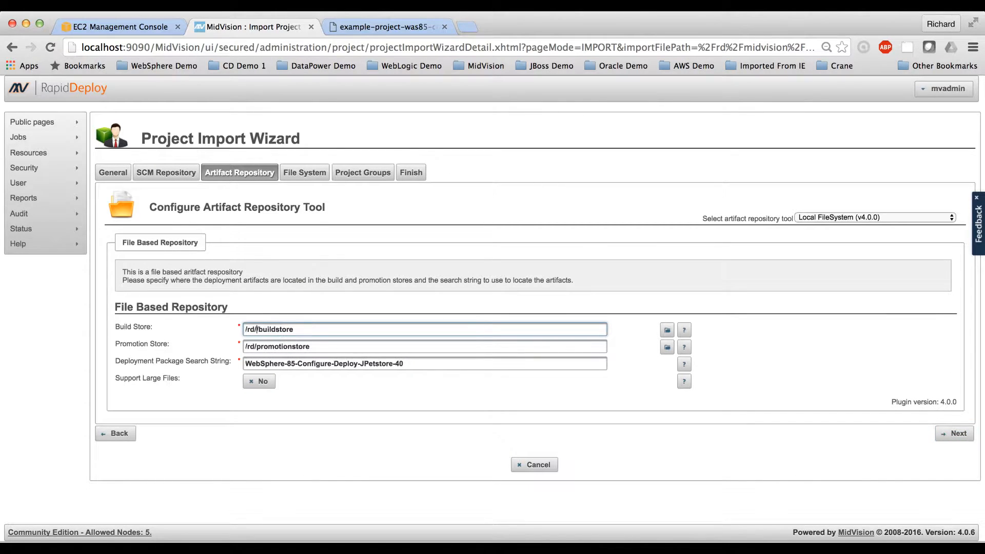
{"action": "type", "text": "n/"}
{"action": "left_click", "coordinate": [255, 346]}
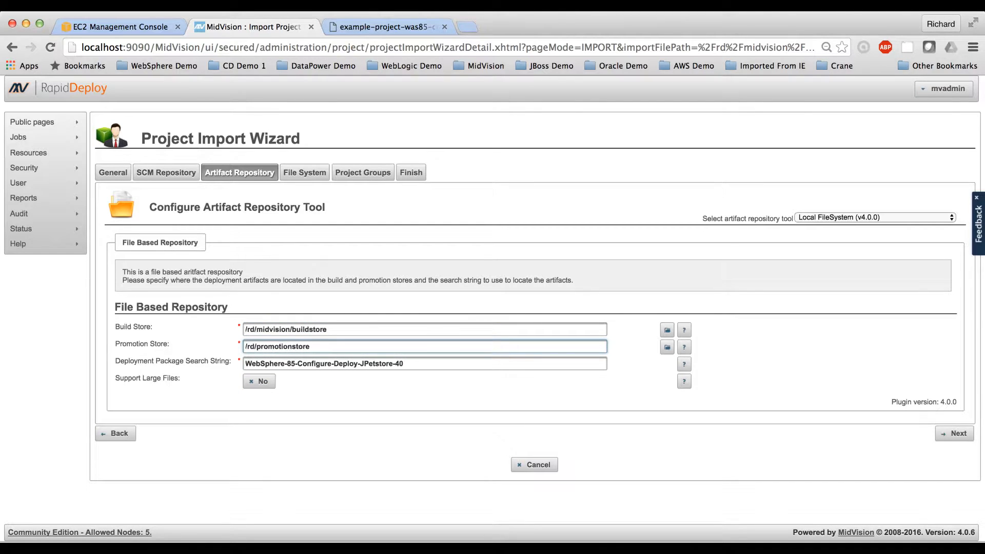
{"action": "type", "text": "midvision/"}
{"action": "left_click", "coordinate": [953, 435]}
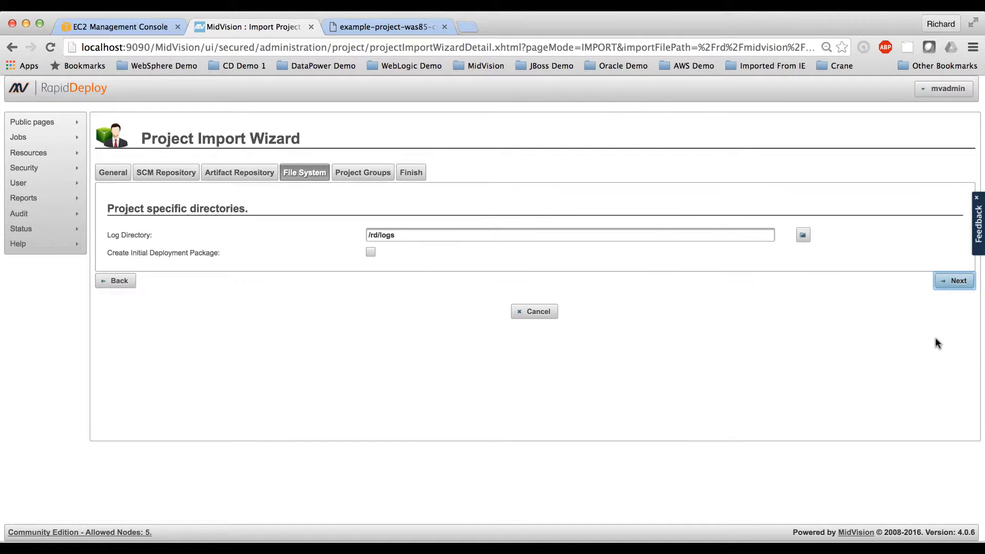
Step: Set the log directory to /rd/midvision/logs and finish the project import without choosing any project group
{"action": "left_click", "coordinate": [380, 235]}
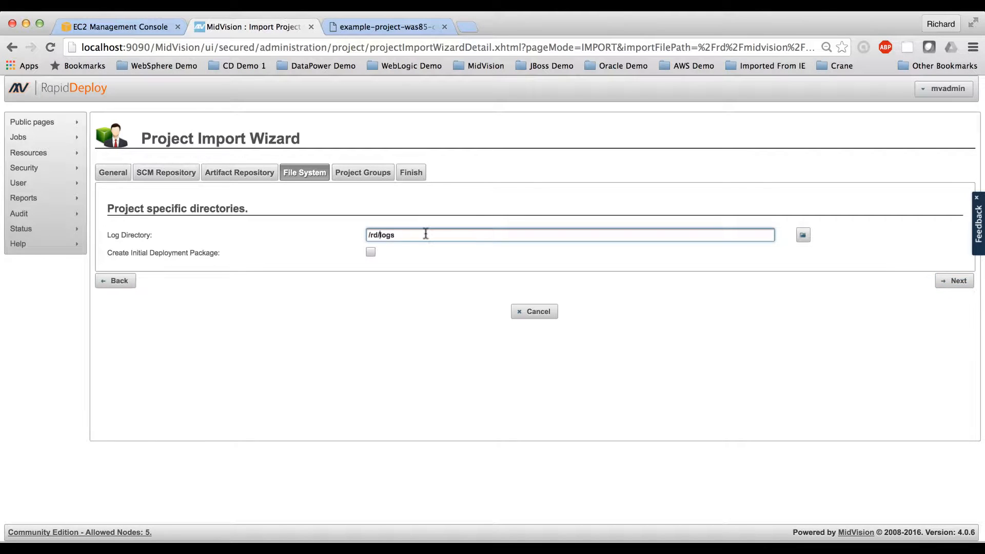
{"action": "type", "text": "midvision/"}
{"action": "left_click", "coordinate": [957, 282]}
{"action": "left_click", "coordinate": [957, 263]}
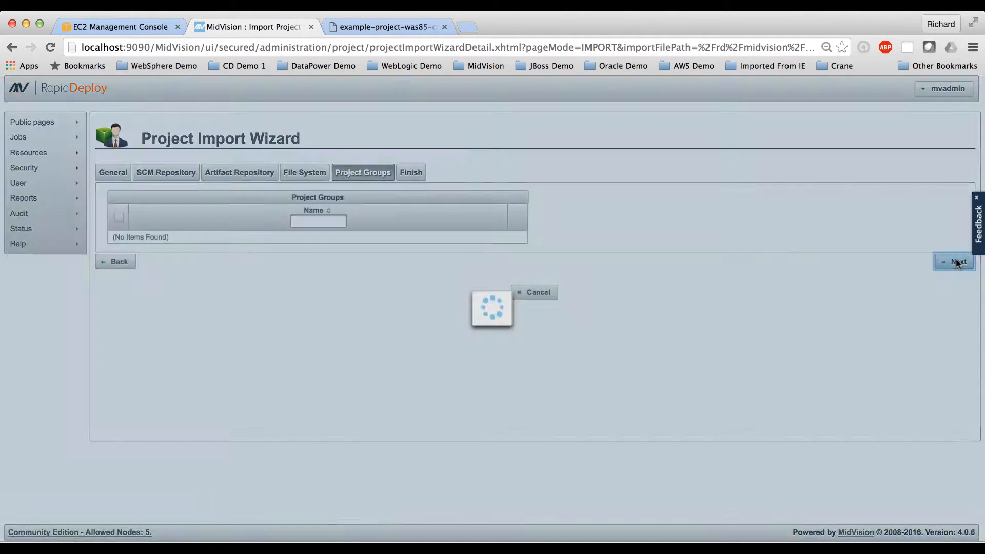
{"action": "left_click", "coordinate": [926, 357]}
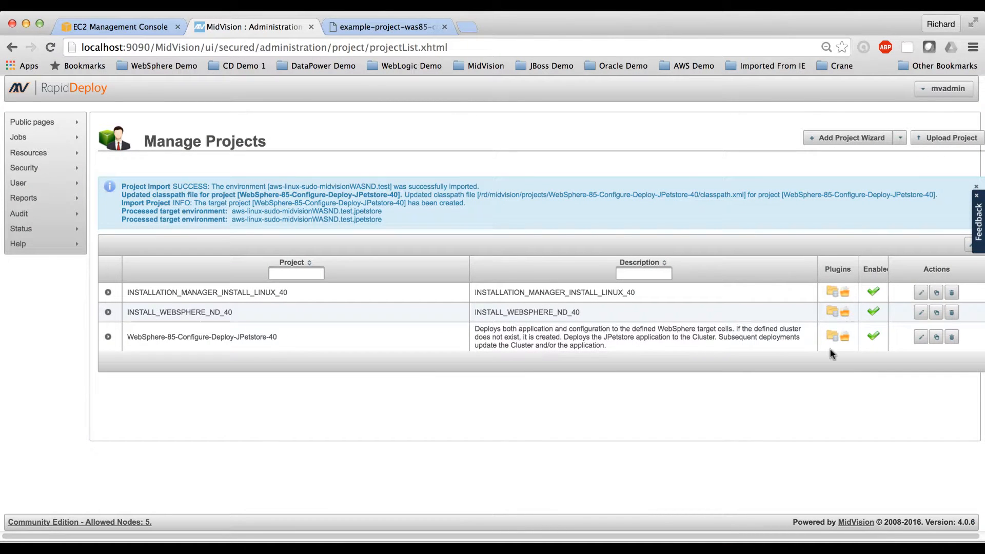
Step: Open the WebSphere-85-Configure-Deploy-JPetstore-40 project for editing and examine the EarExpanderWebSphereTask in its orchestration
{"action": "left_click", "coordinate": [918, 340]}
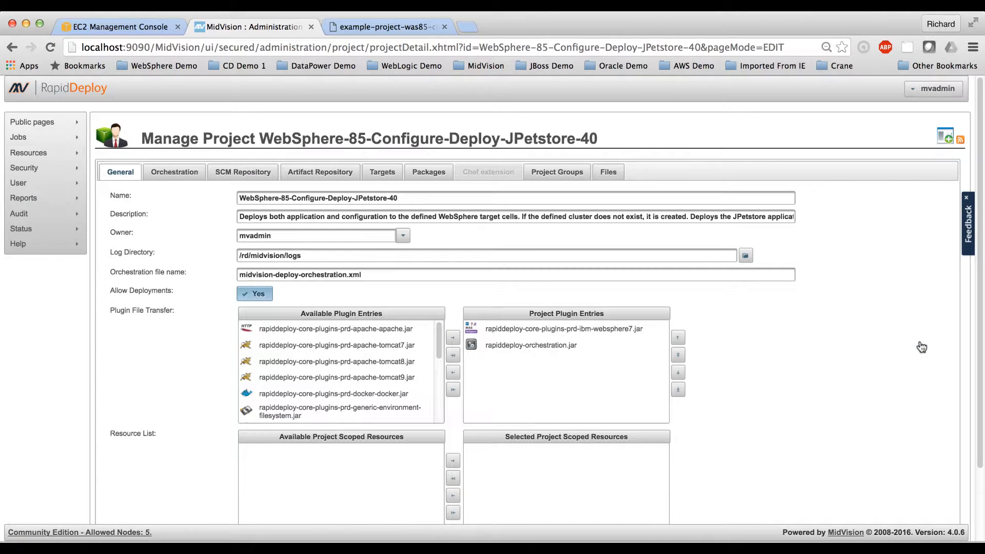
{"action": "left_click", "coordinate": [167, 172]}
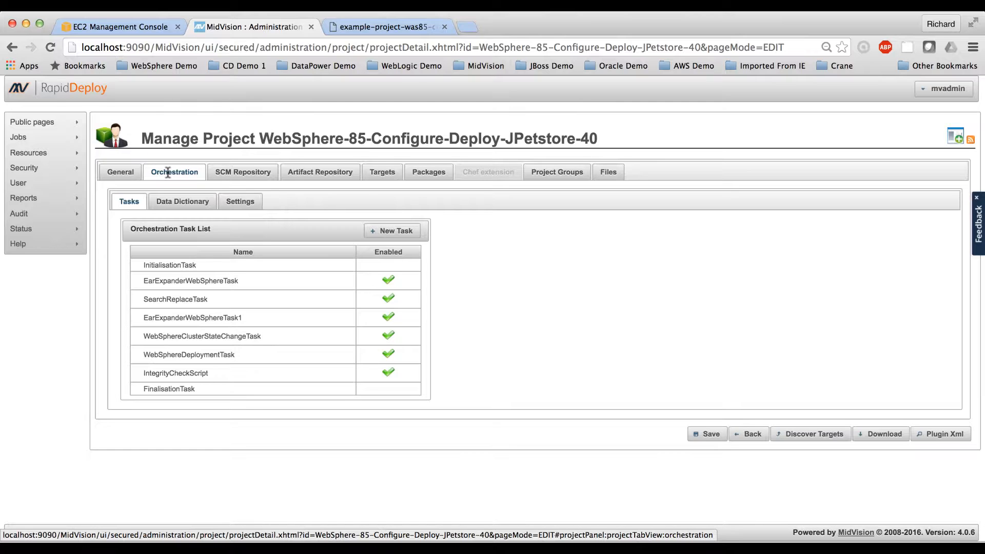
{"action": "left_click", "coordinate": [202, 280]}
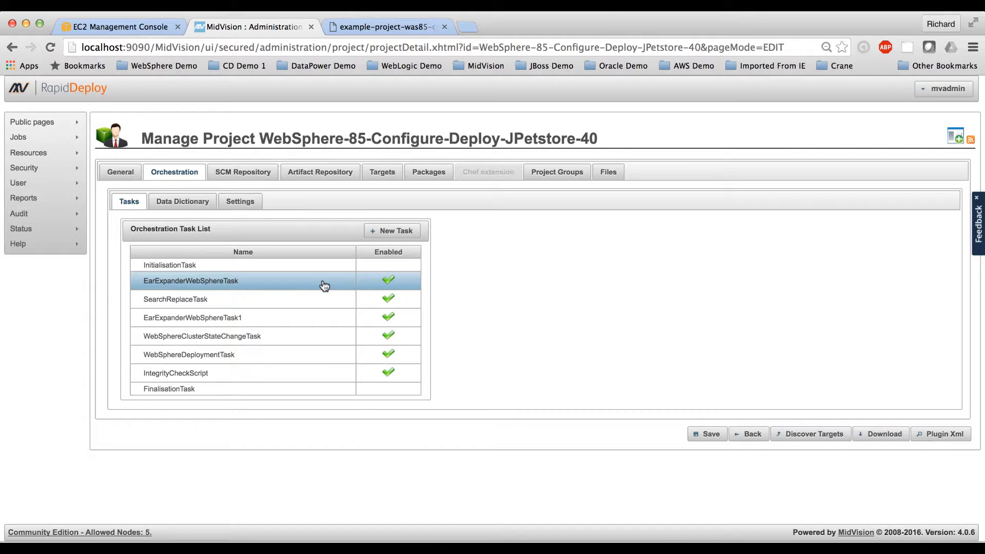
{"action": "left_click", "coordinate": [322, 286]}
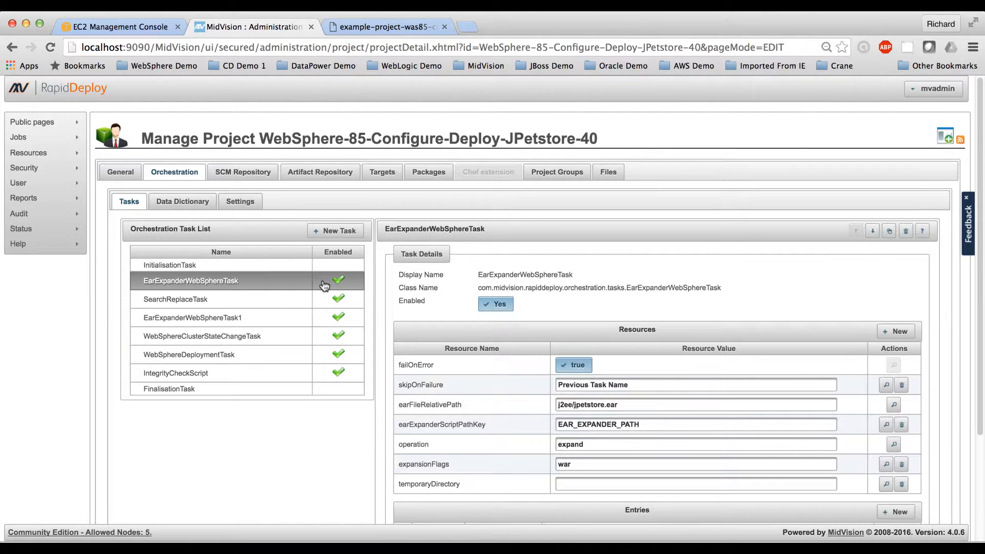
{"action": "left_click", "coordinate": [293, 307]}
{"action": "scroll", "coordinate": [533, 370], "scroll_direction": "down", "scroll_amount": 2}
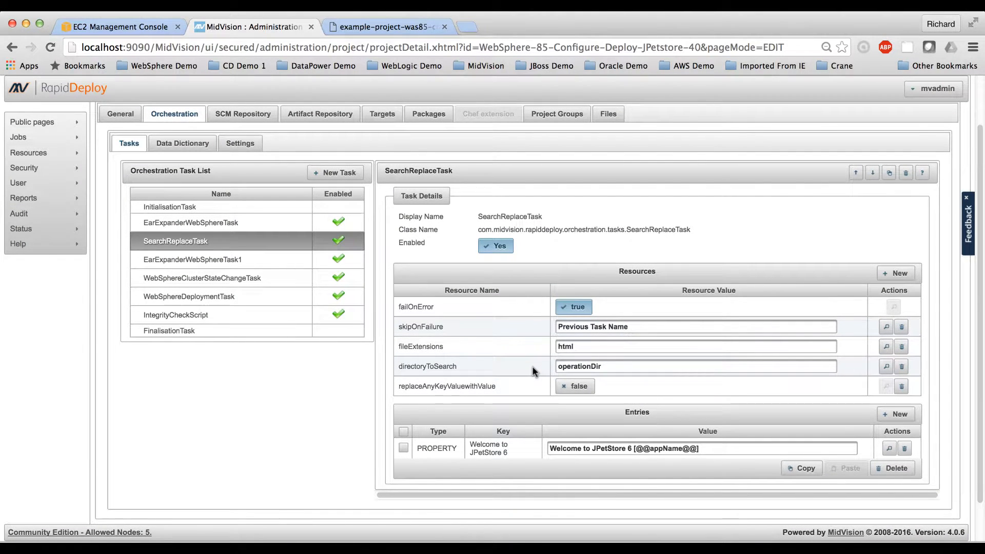
{"action": "left_click", "coordinate": [579, 347]}
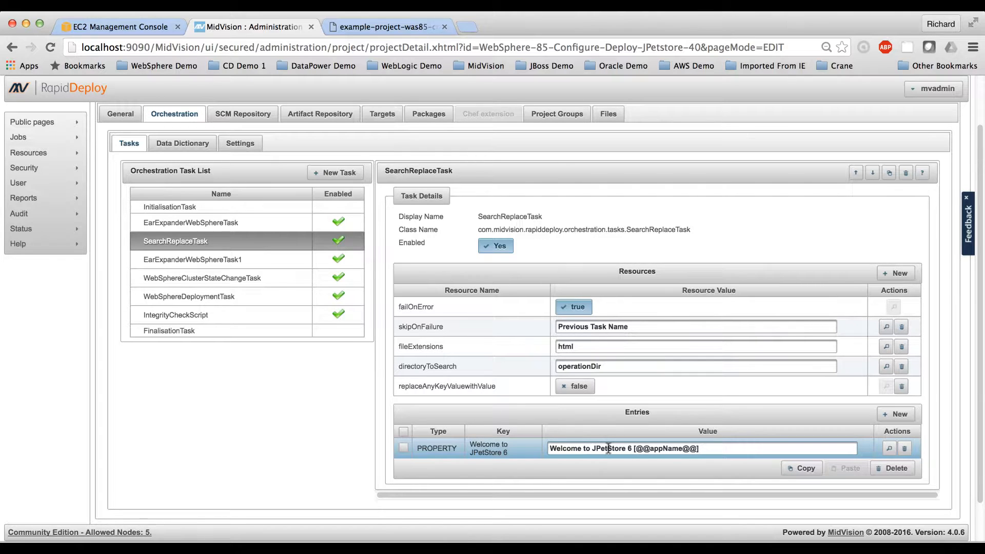
{"action": "left_click_drag", "start_coordinate": [636, 451], "coordinate": [697, 450]}
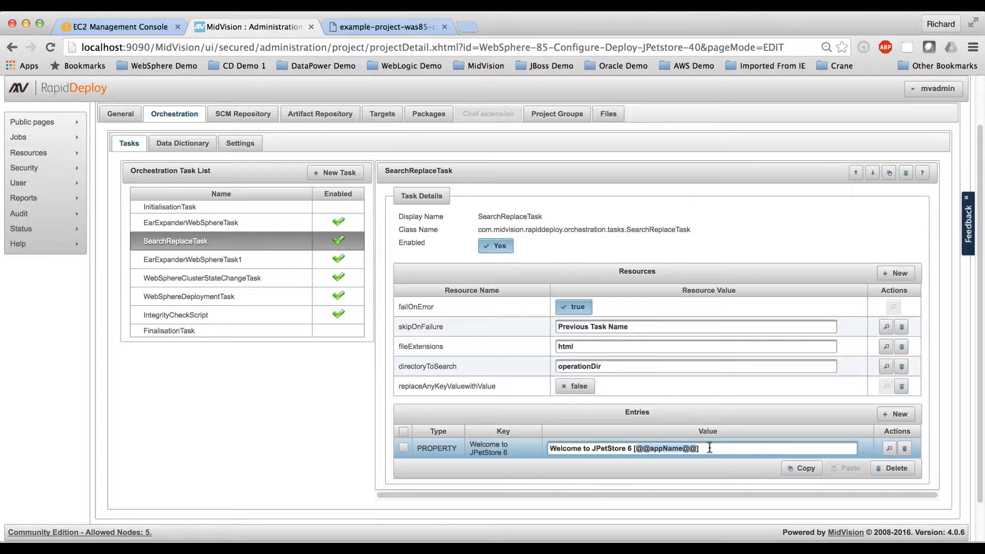
{"action": "left_click", "coordinate": [710, 448]}
Step: Review the settings of EarExpanderWebSphereTask1, WebSphereClusterStateChangeTask, WebSphereDeploymentTask and IntegrityCheckScript
{"action": "left_click", "coordinate": [261, 260]}
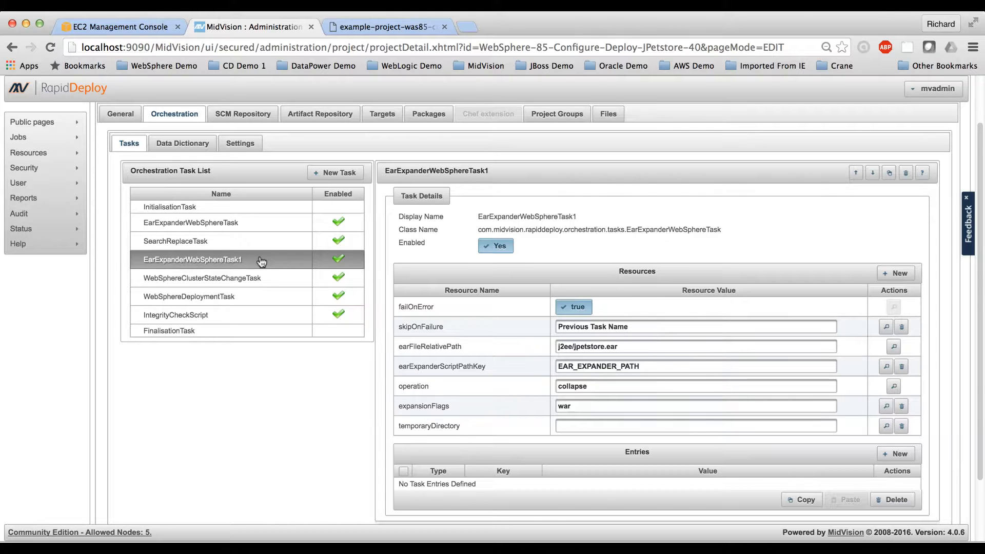
{"action": "left_click", "coordinate": [277, 279]}
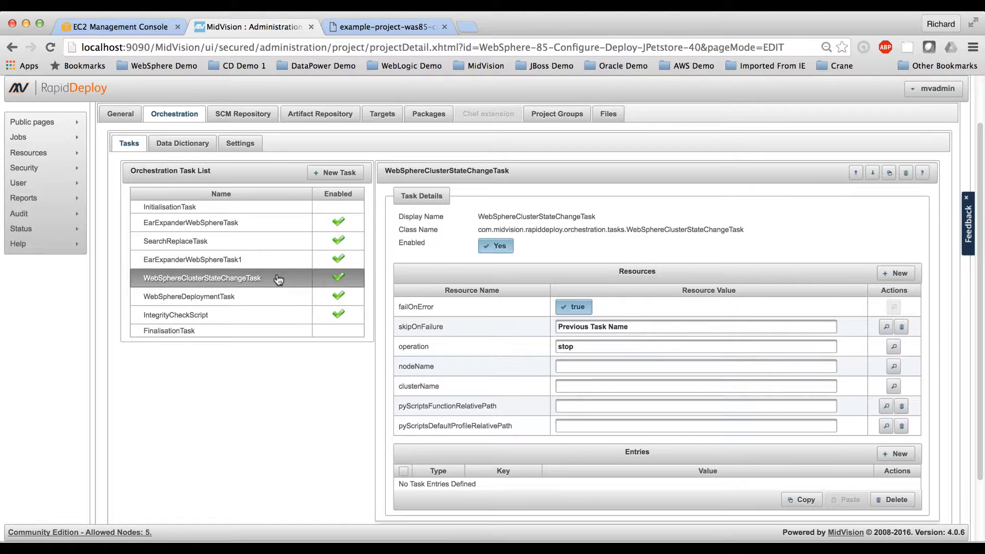
{"action": "left_click", "coordinate": [275, 303]}
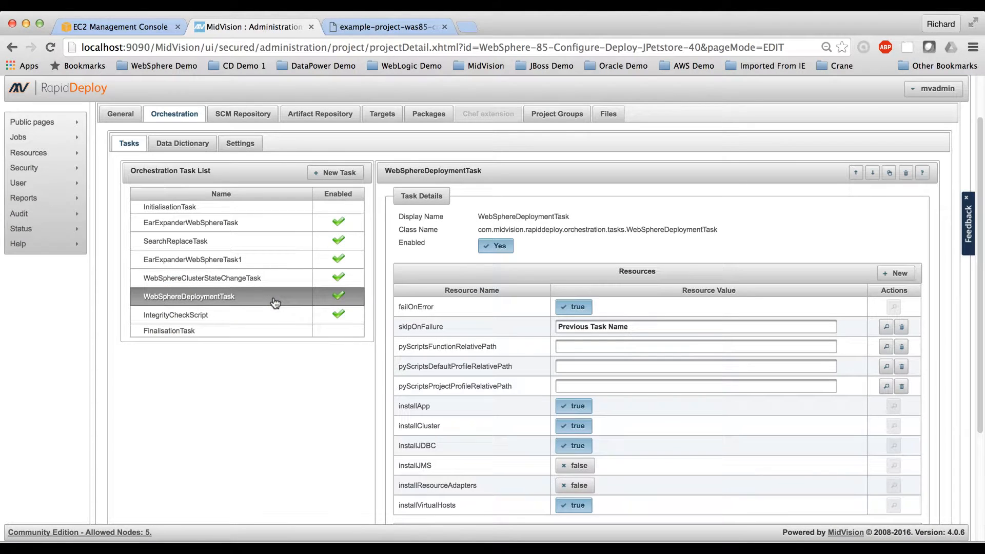
{"action": "scroll", "coordinate": [283, 402], "scroll_direction": "down", "scroll_amount": 3}
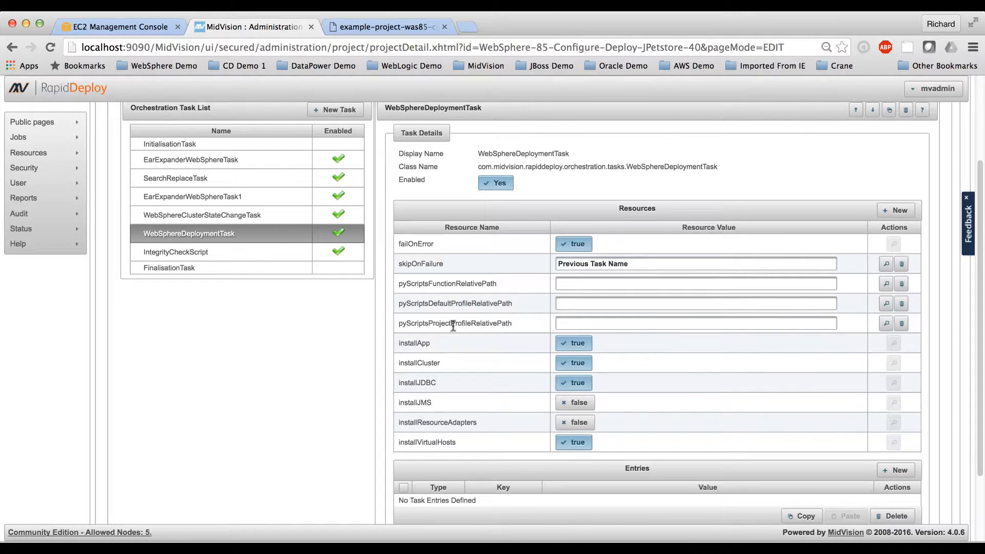
{"action": "left_click", "coordinate": [242, 253]}
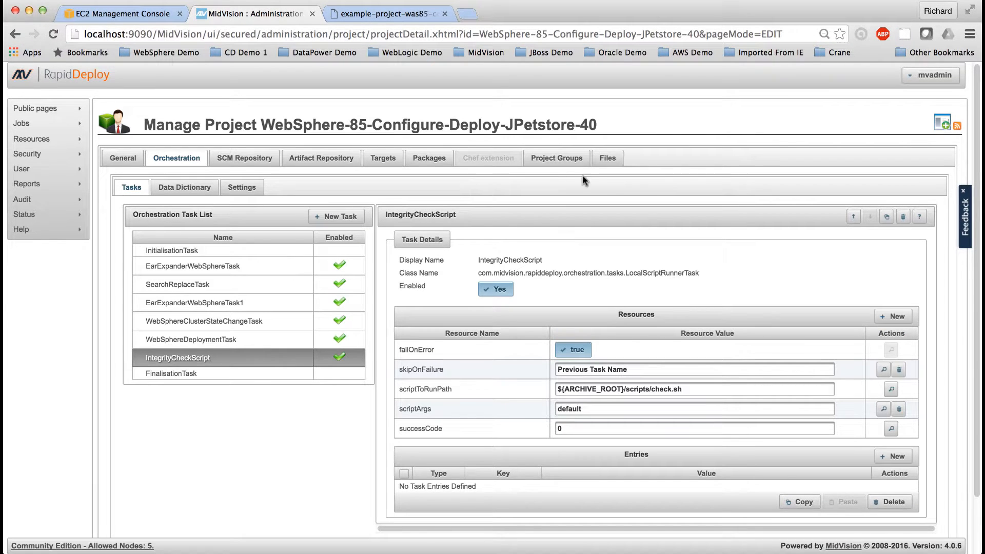
Step: Examine the project's files, viewing the scripts/check.sh script and the contents of the j2ee folder
{"action": "left_click", "coordinate": [608, 157]}
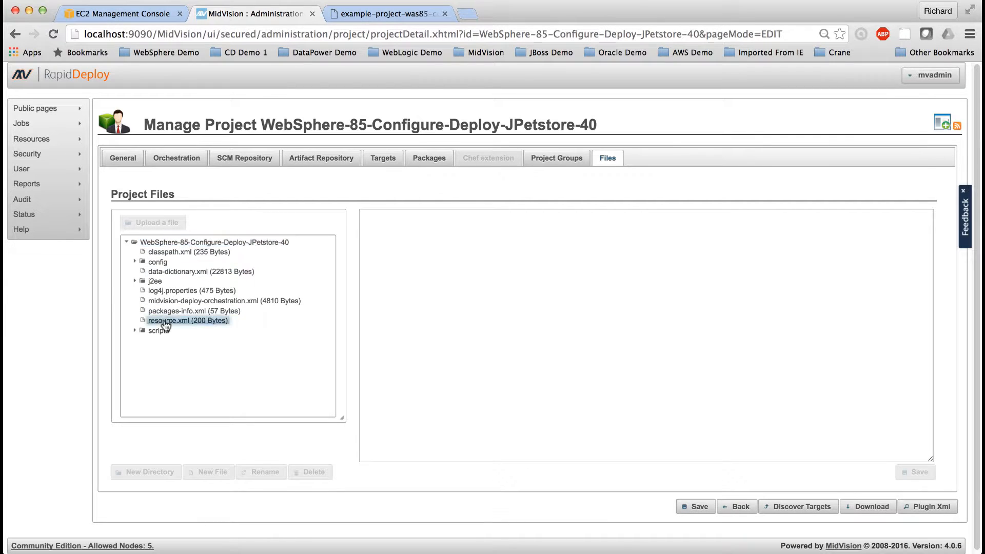
{"action": "left_click", "coordinate": [135, 332]}
{"action": "left_click", "coordinate": [169, 341]}
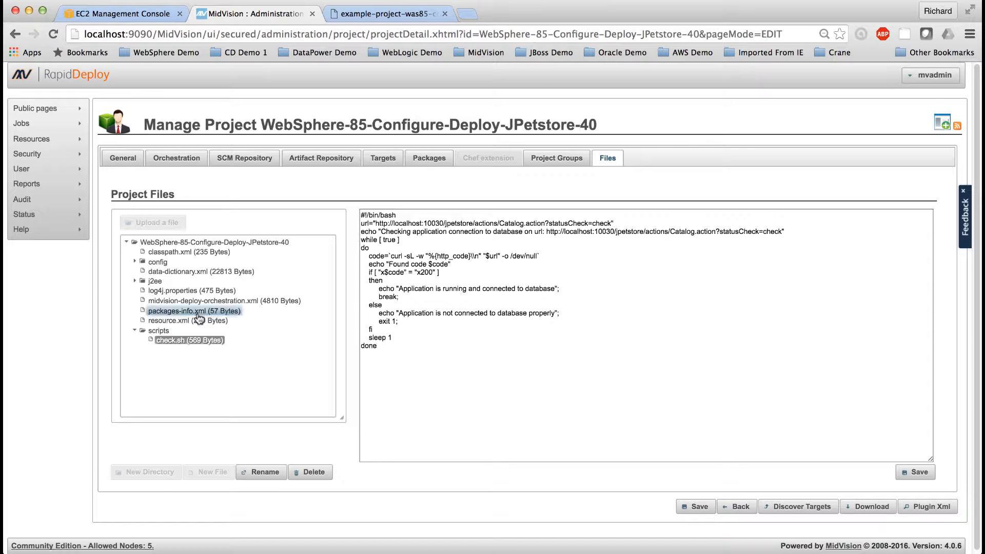
{"action": "left_click", "coordinate": [137, 282]}
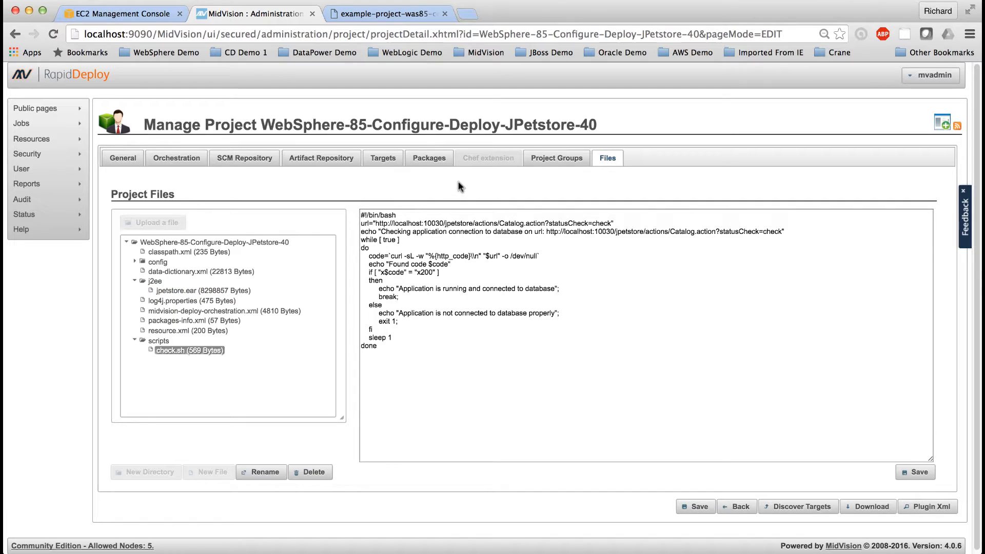
Step: Open the product configuration of the project's test target environment and review the Deployment Manager, wsadmin and EAR expander paths
{"action": "left_click", "coordinate": [388, 166]}
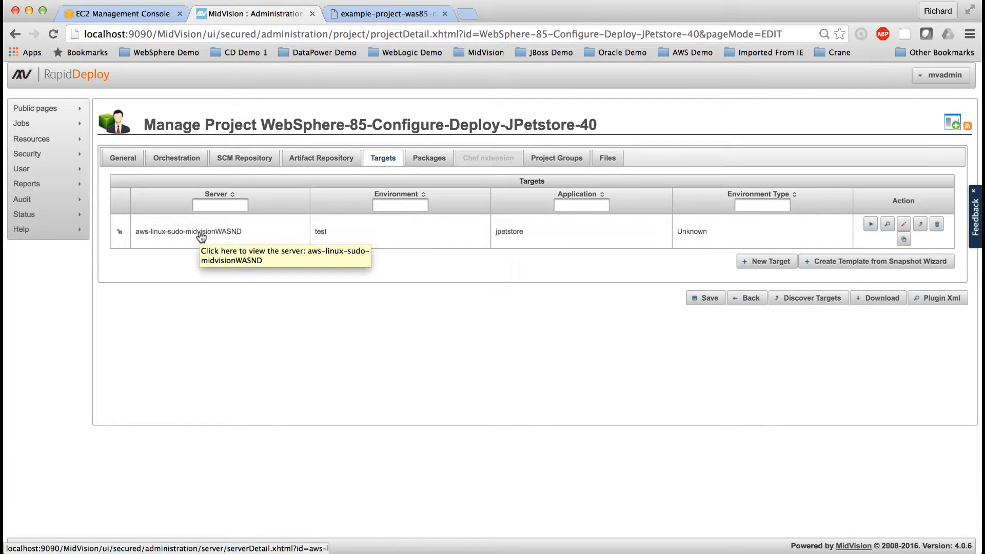
{"action": "left_click", "coordinate": [322, 232]}
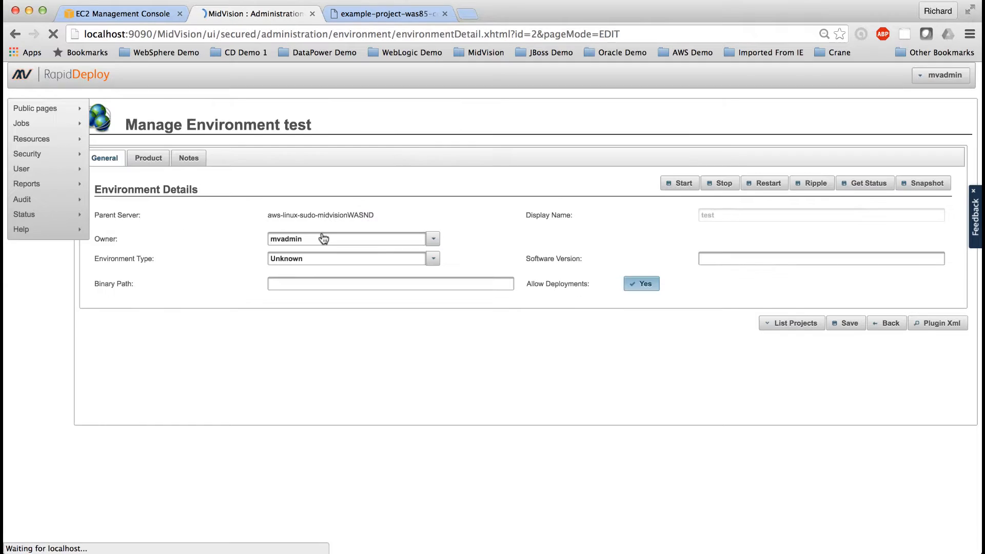
{"action": "left_click", "coordinate": [162, 154]}
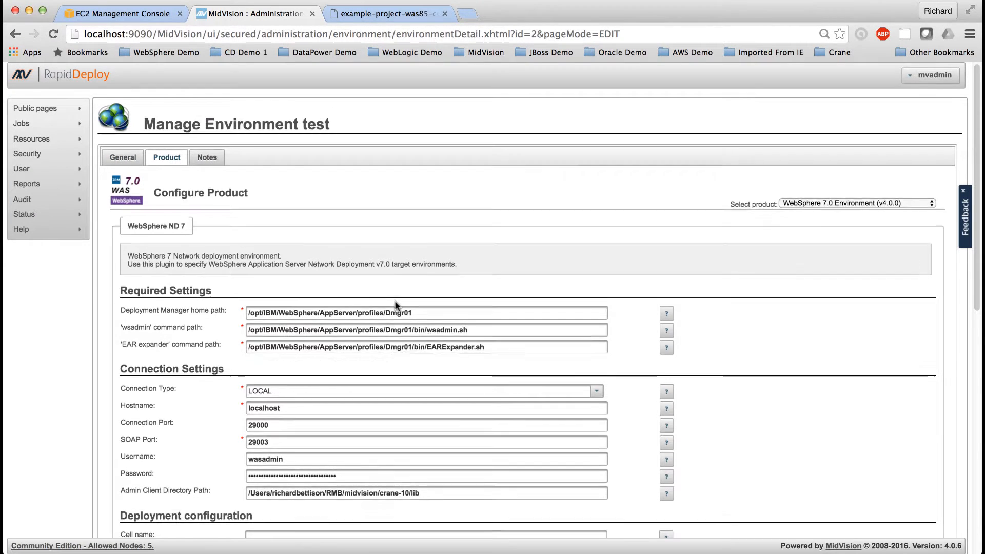
{"action": "scroll", "coordinate": [387, 294], "scroll_direction": "down", "scroll_amount": 3}
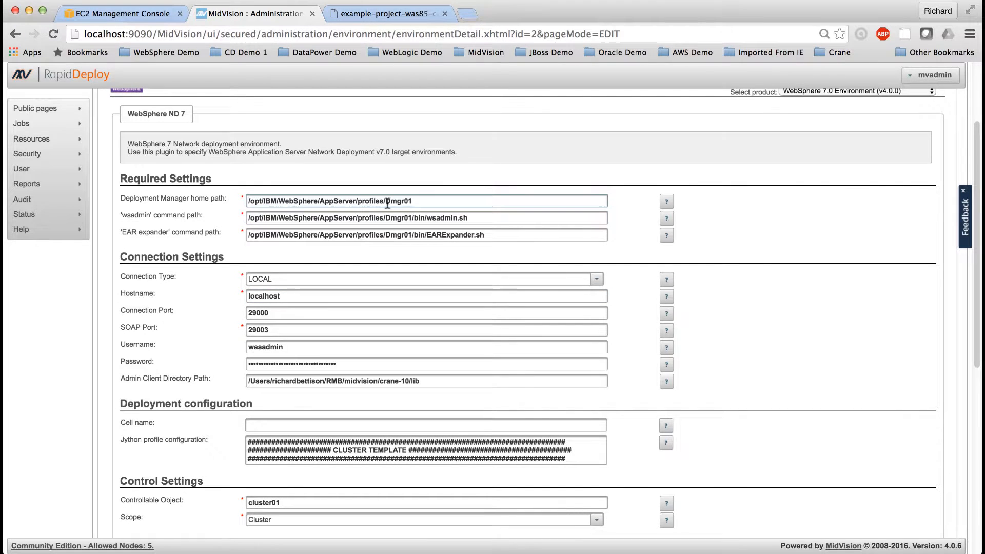
{"action": "left_click", "coordinate": [413, 201]}
{"action": "left_click_drag", "start_coordinate": [413, 201], "coordinate": [242, 200]}
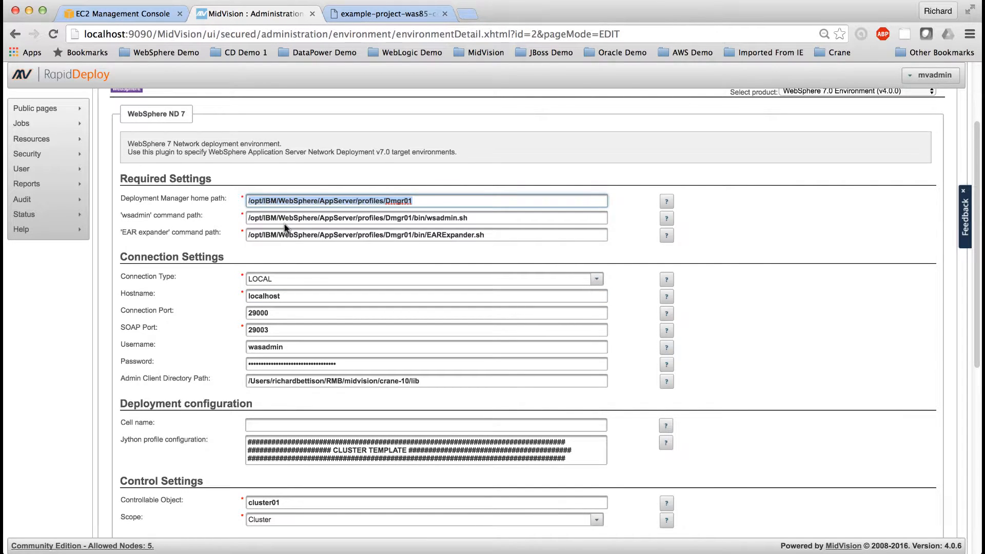
{"action": "left_click", "coordinate": [486, 218]}
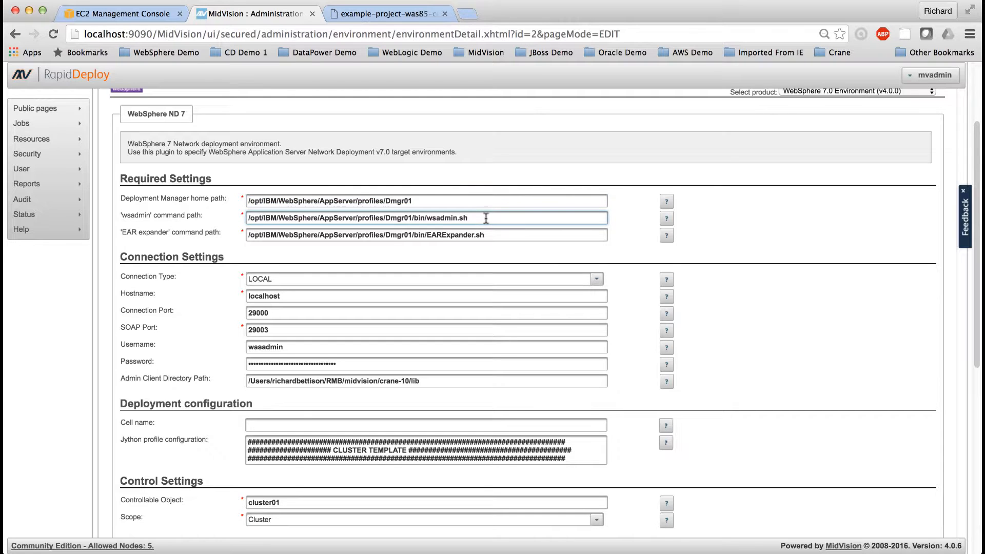
{"action": "left_click_drag", "start_coordinate": [485, 218], "coordinate": [269, 218]}
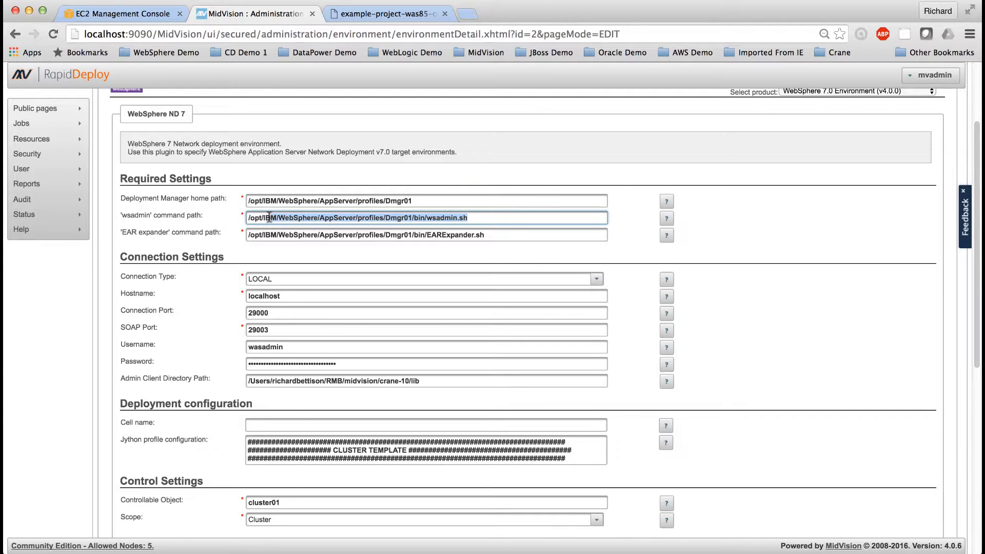
{"action": "left_click", "coordinate": [417, 218]}
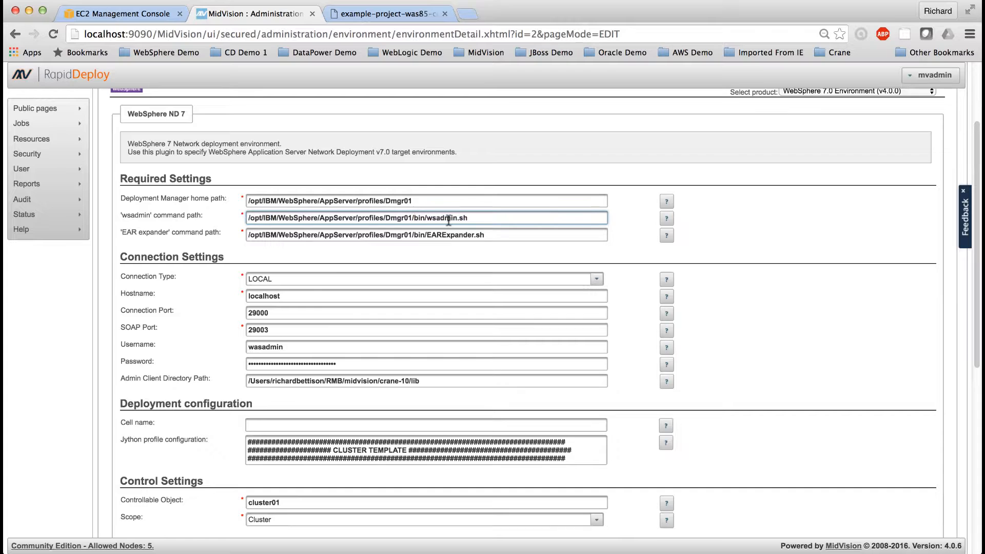
{"action": "key", "text": "Tab"}
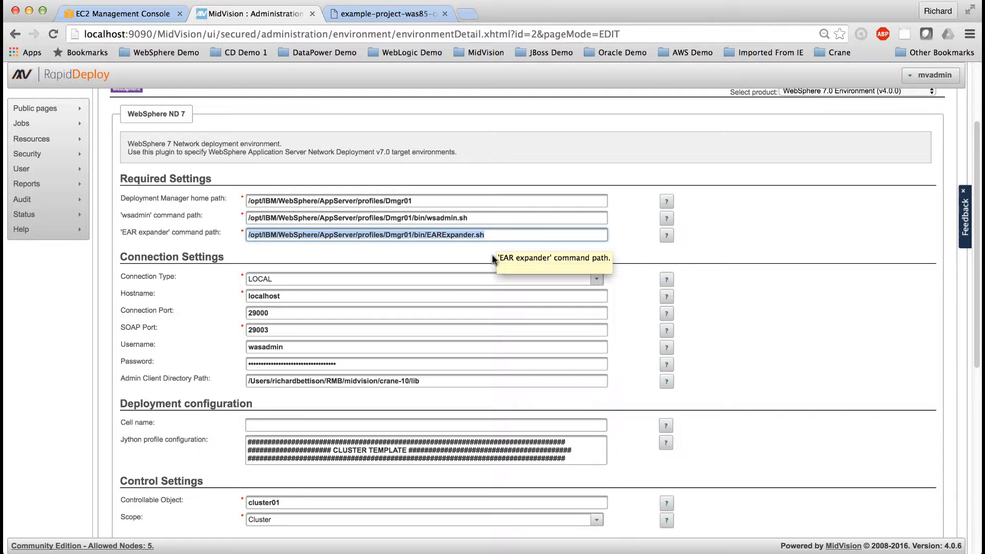
Step: Examine the cluster, application and datasource templates in the environment's Jython profile configuration
{"action": "scroll", "coordinate": [484, 296], "scroll_direction": "down", "scroll_amount": 5}
{"action": "scroll", "coordinate": [484, 297], "scroll_direction": "down", "scroll_amount": 1}
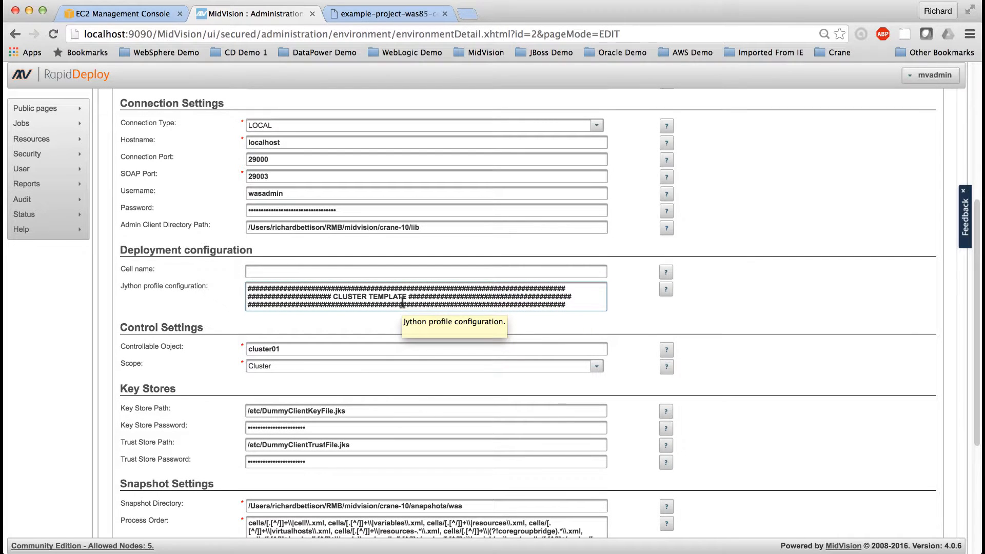
{"action": "left_click", "coordinate": [403, 303]}
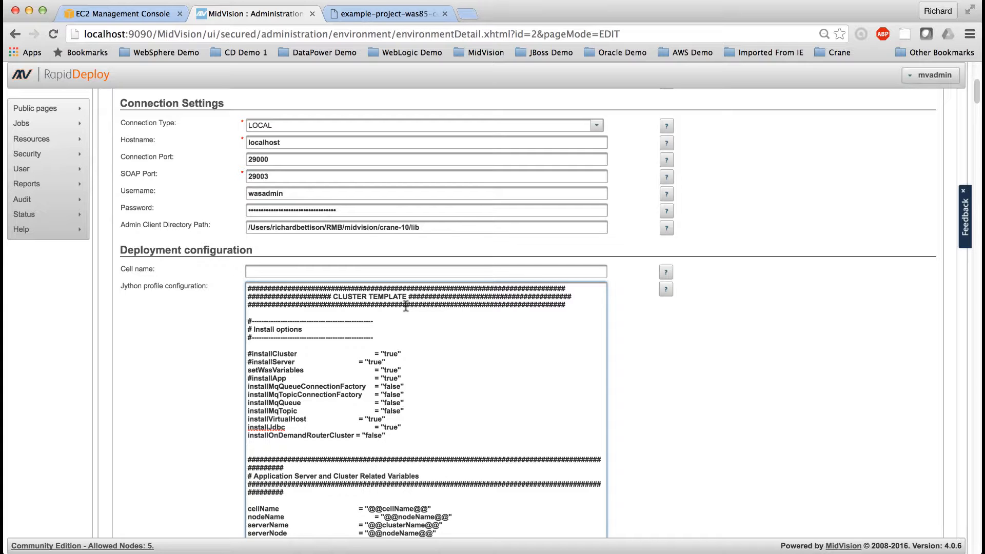
{"action": "scroll", "coordinate": [390, 384], "scroll_direction": "down", "scroll_amount": 10}
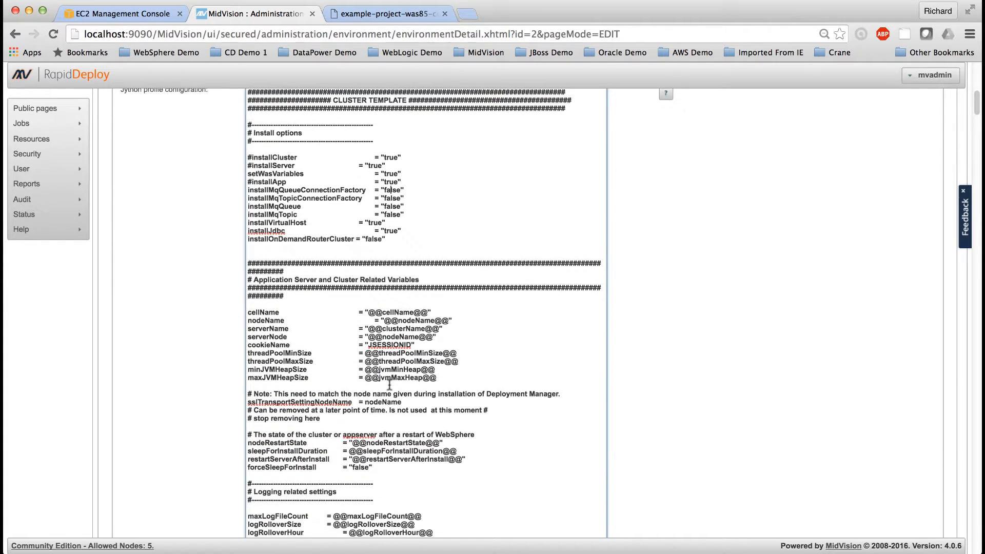
{"action": "scroll", "coordinate": [390, 385], "scroll_direction": "down", "scroll_amount": 13}
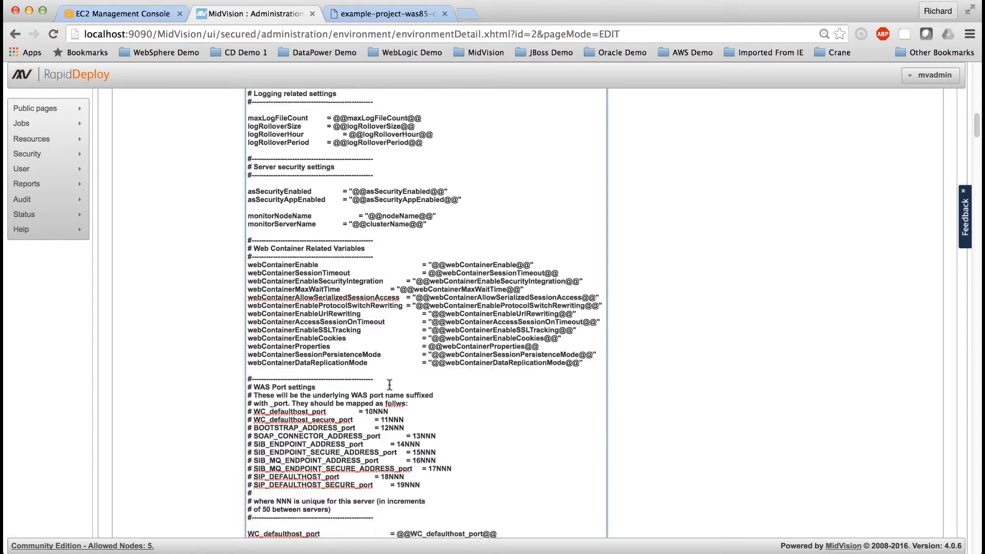
{"action": "scroll", "coordinate": [389, 385], "scroll_direction": "down", "scroll_amount": 5}
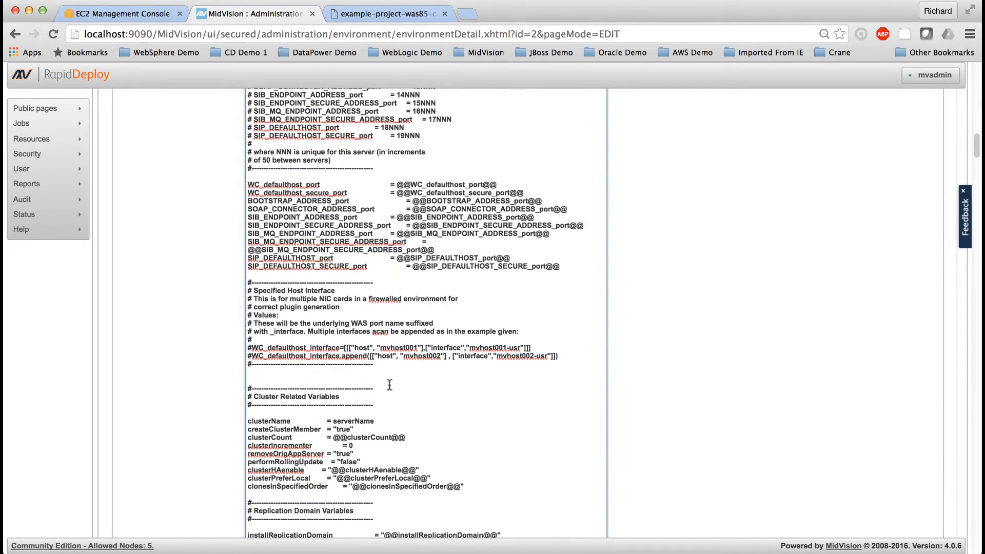
{"action": "scroll", "coordinate": [390, 385], "scroll_direction": "down", "scroll_amount": 2}
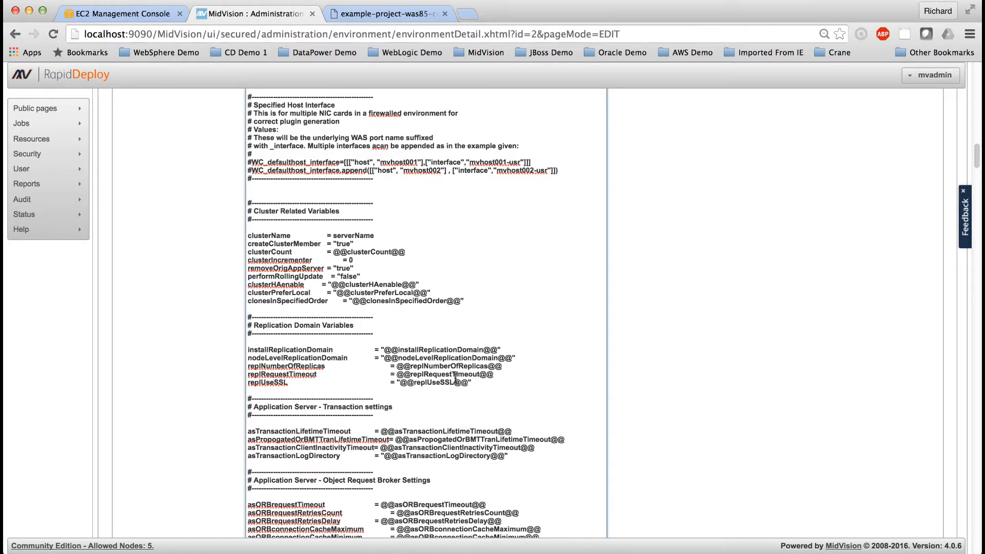
{"action": "scroll", "coordinate": [455, 380], "scroll_direction": "down", "scroll_amount": 14}
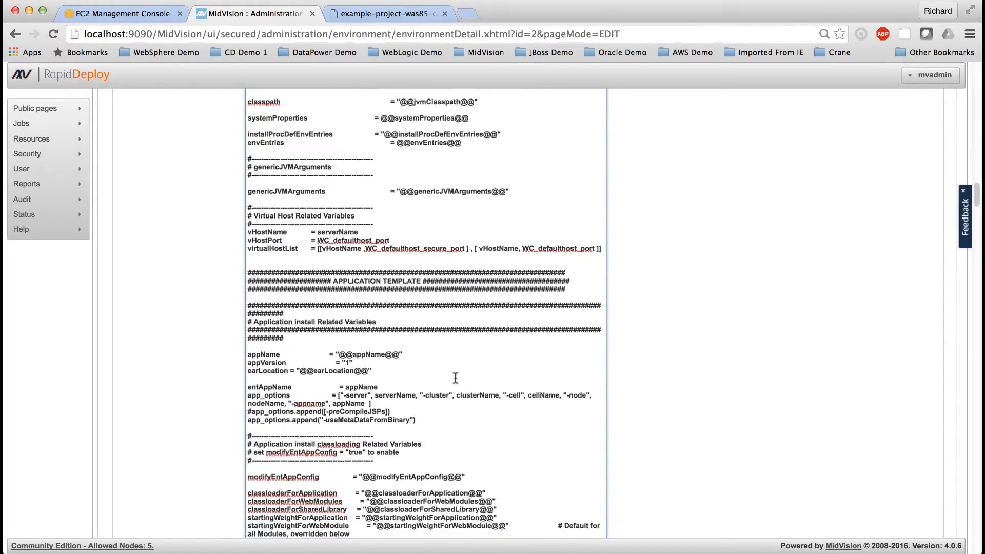
{"action": "scroll", "coordinate": [455, 378], "scroll_direction": "down", "scroll_amount": 20}
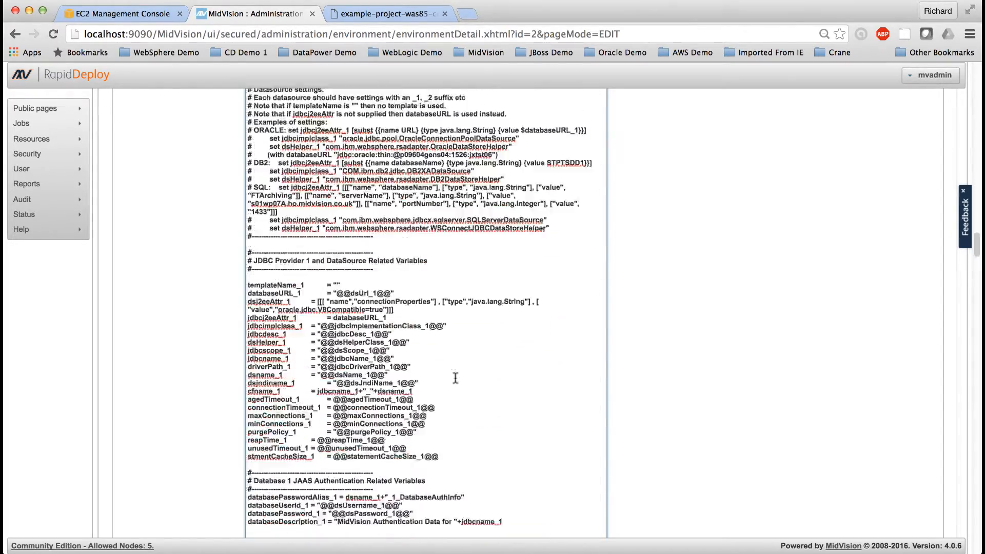
{"action": "scroll", "coordinate": [455, 378], "scroll_direction": "down", "scroll_amount": 5}
{"action": "scroll", "coordinate": [456, 378], "scroll_direction": "up", "scroll_amount": 20}
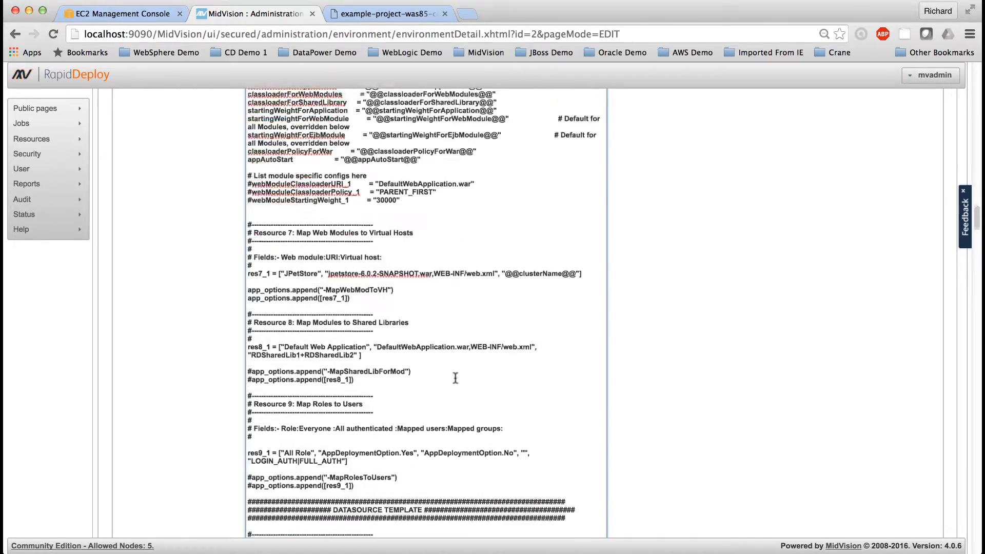
{"action": "scroll", "coordinate": [455, 378], "scroll_direction": "up", "scroll_amount": 20}
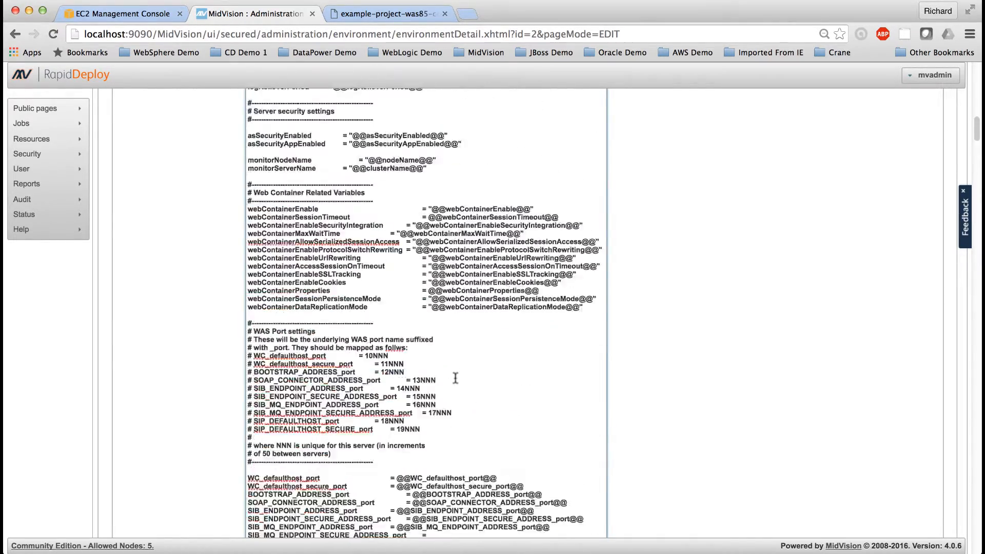
{"action": "scroll", "coordinate": [455, 378], "scroll_direction": "up", "scroll_amount": 6}
{"action": "scroll", "coordinate": [455, 378], "scroll_direction": "down", "scroll_amount": 3}
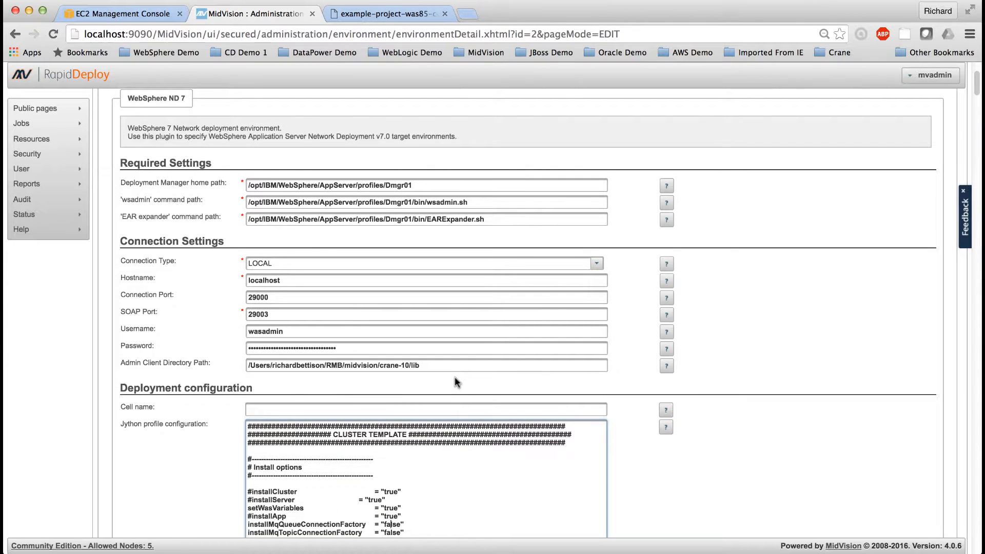
Step: Review the environment's remaining product settings, including control, key store, snapshot and deployment settings
{"action": "scroll", "coordinate": [455, 378], "scroll_direction": "up", "scroll_amount": 5}
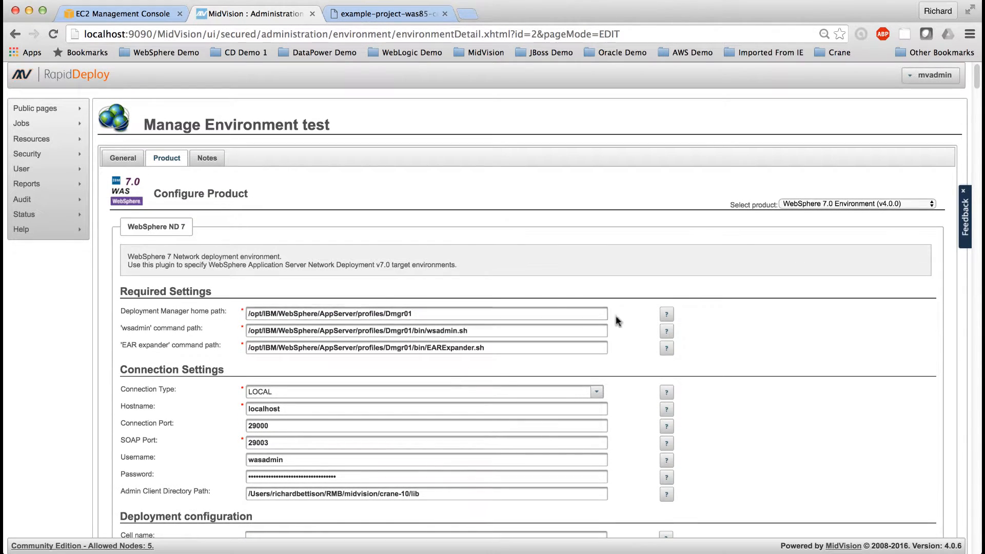
{"action": "scroll", "coordinate": [407, 291], "scroll_direction": "down", "scroll_amount": 20}
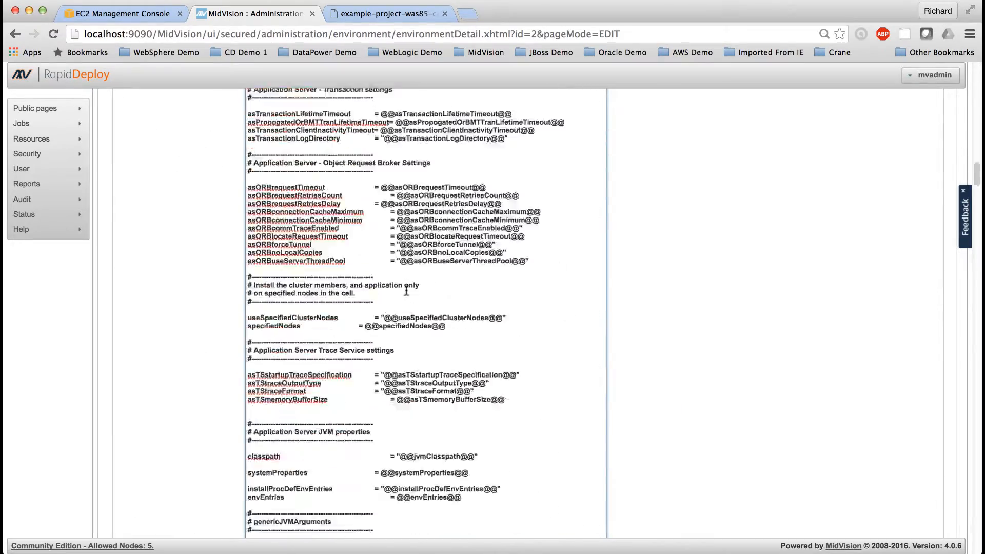
{"action": "scroll", "coordinate": [406, 291], "scroll_direction": "down", "scroll_amount": 15}
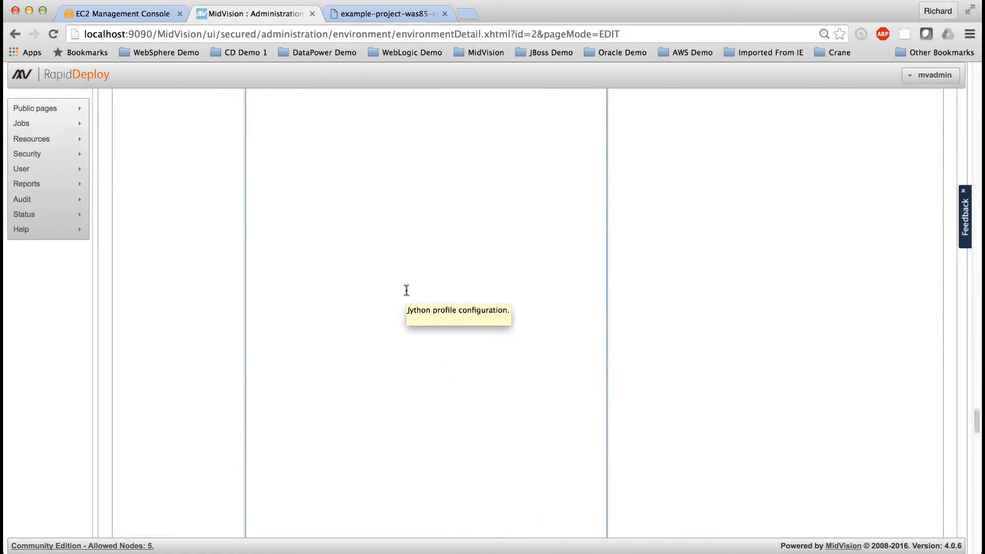
{"action": "scroll", "coordinate": [407, 291], "scroll_direction": "down", "scroll_amount": 10}
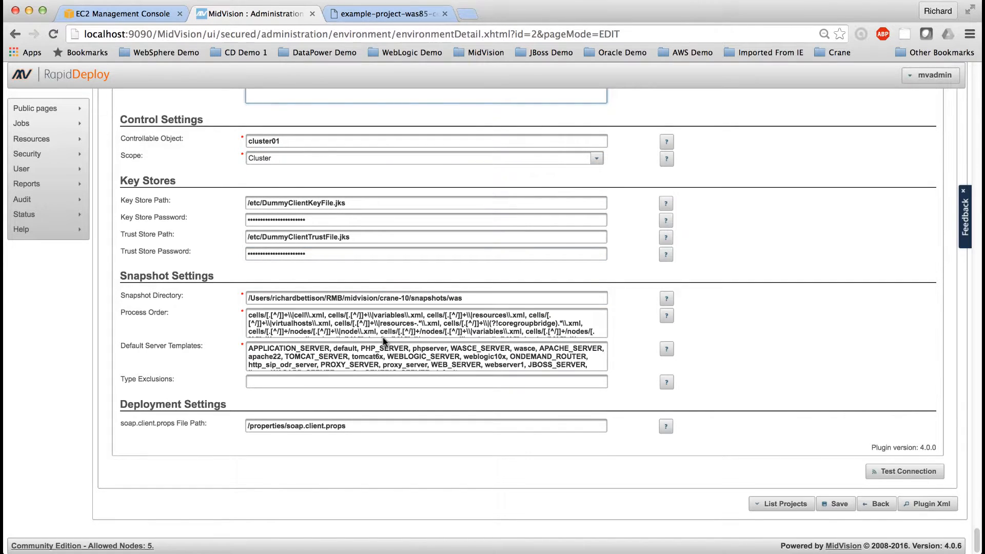
Step: List the environment's associated projects and return to the targets of WebSphere-85-Configure-Deploy-JPetstore-40
{"action": "left_click", "coordinate": [780, 504]}
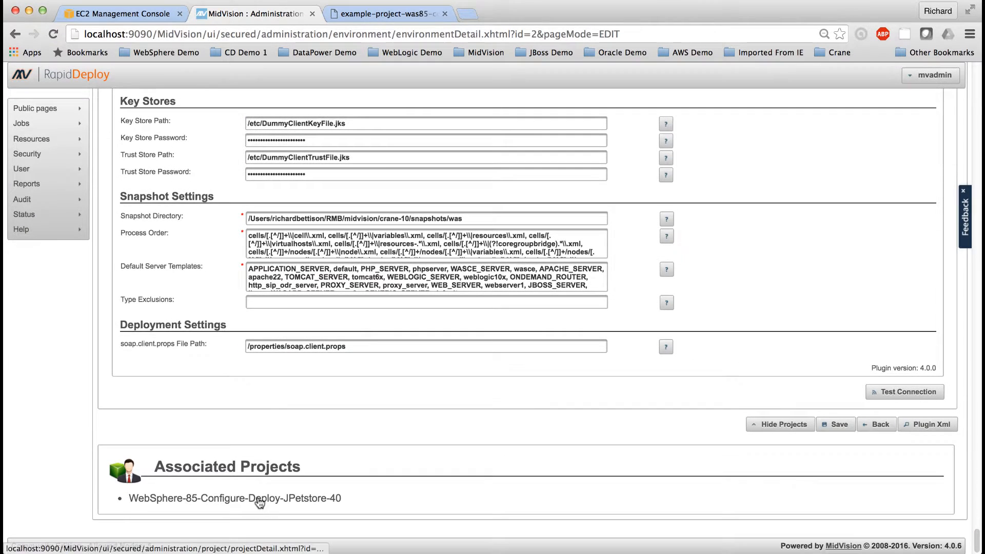
{"action": "left_click", "coordinate": [259, 504]}
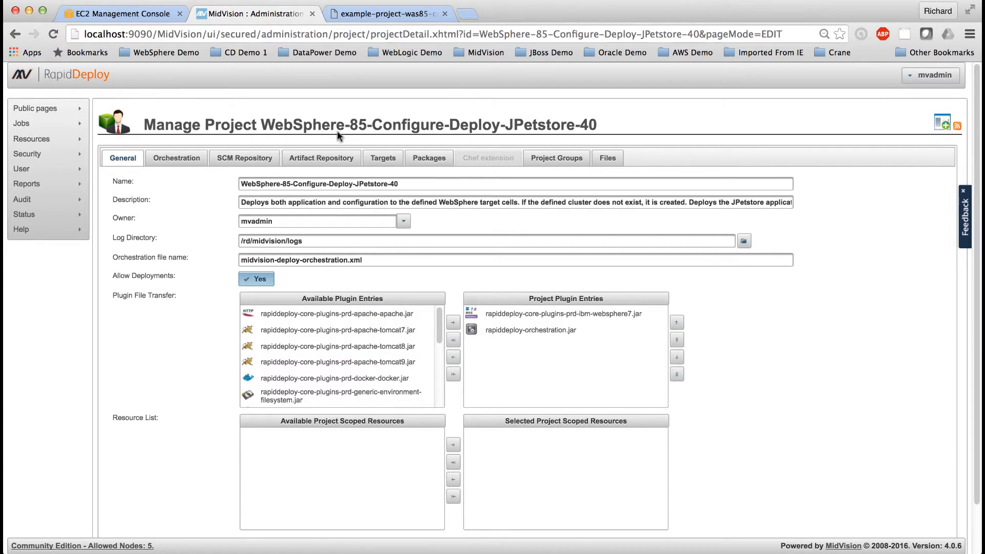
{"action": "left_click", "coordinate": [382, 160]}
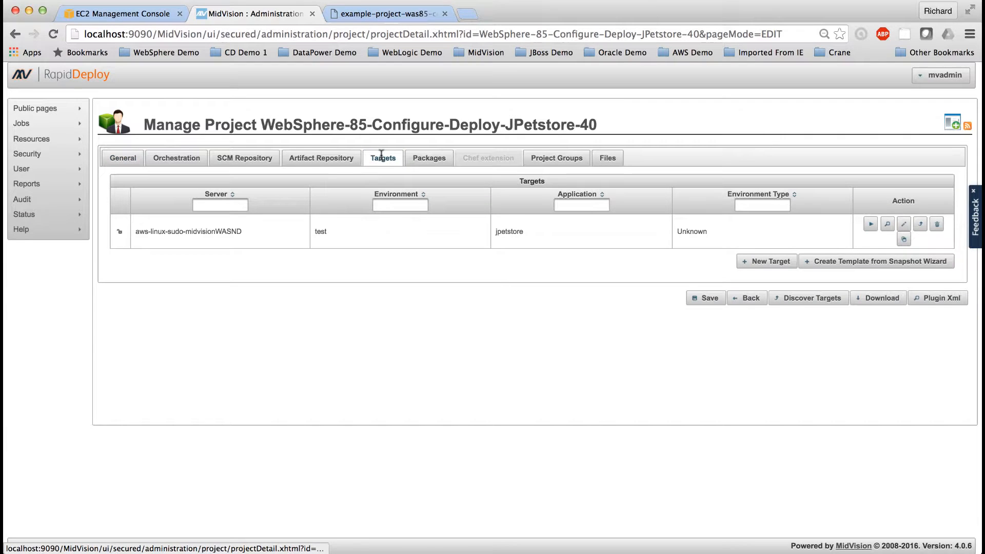
Step: Open the template form of the test.jpetstore target and review its required details and enterprise application settings
{"action": "left_click", "coordinate": [907, 227]}
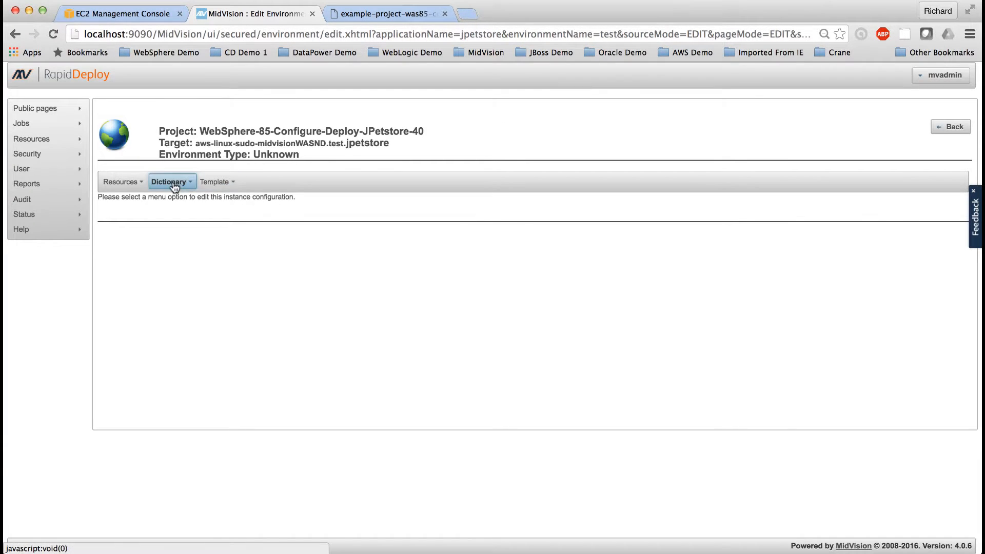
{"action": "left_click", "coordinate": [213, 182]}
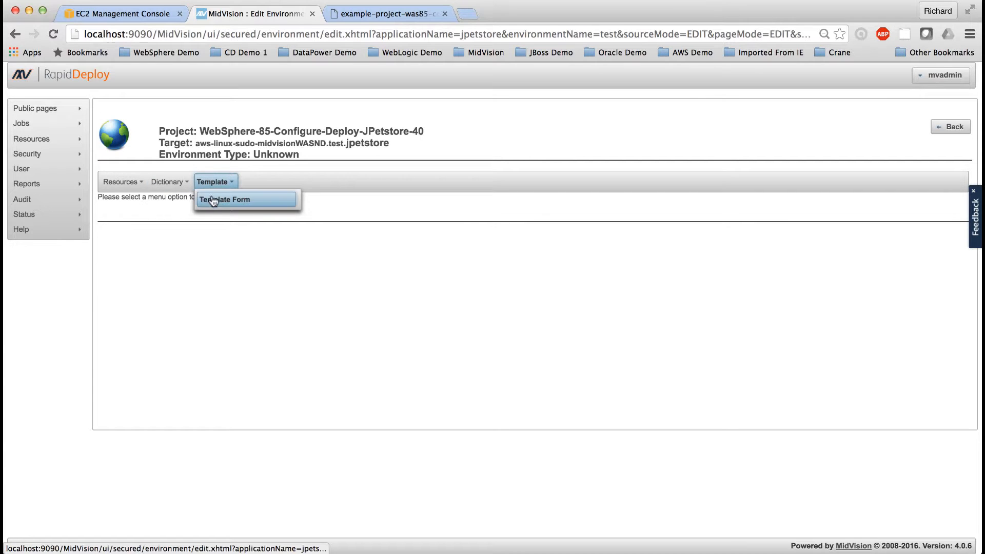
{"action": "left_click", "coordinate": [215, 205]}
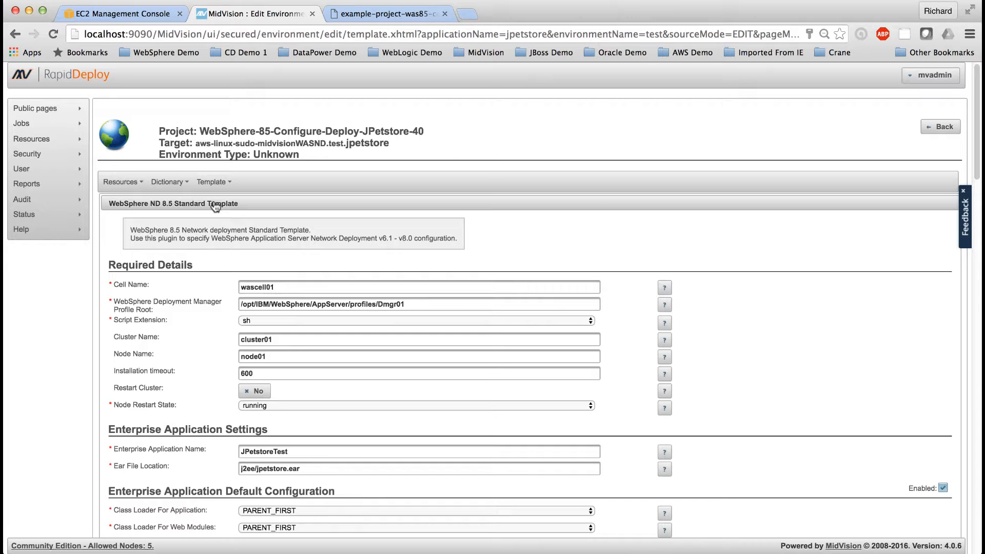
{"action": "scroll", "coordinate": [397, 344], "scroll_direction": "down", "scroll_amount": 3}
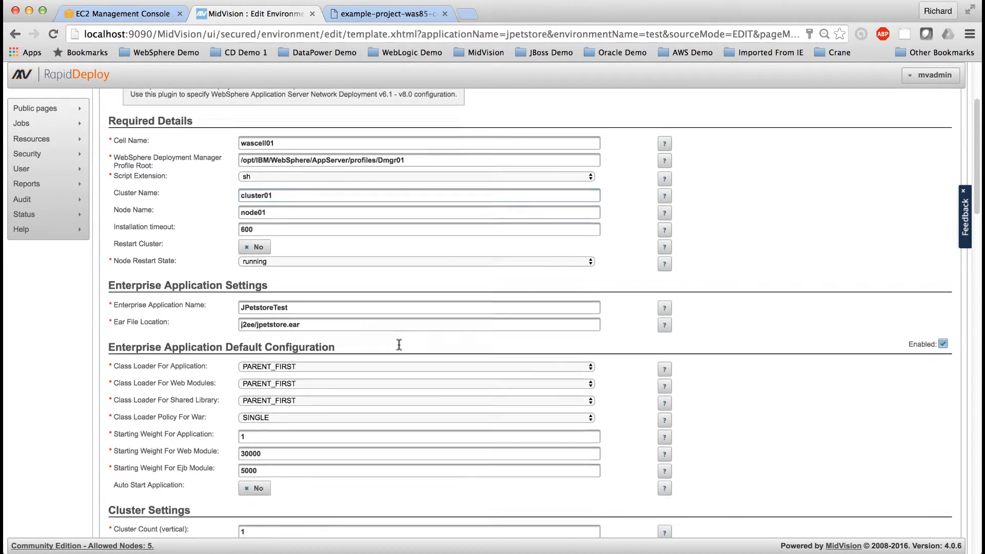
{"action": "scroll", "coordinate": [399, 344], "scroll_direction": "down", "scroll_amount": 1}
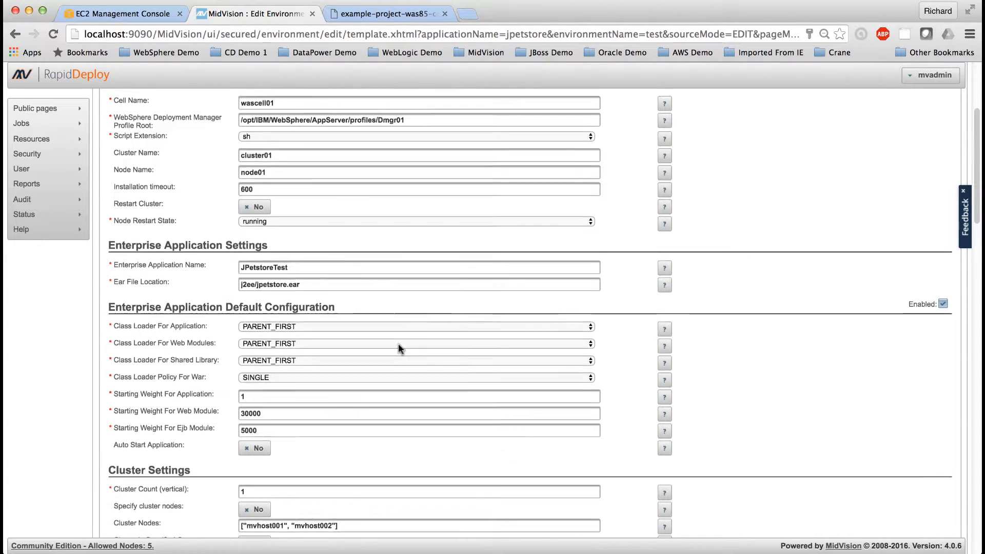
{"action": "scroll", "coordinate": [398, 343], "scroll_direction": "up", "scroll_amount": 2}
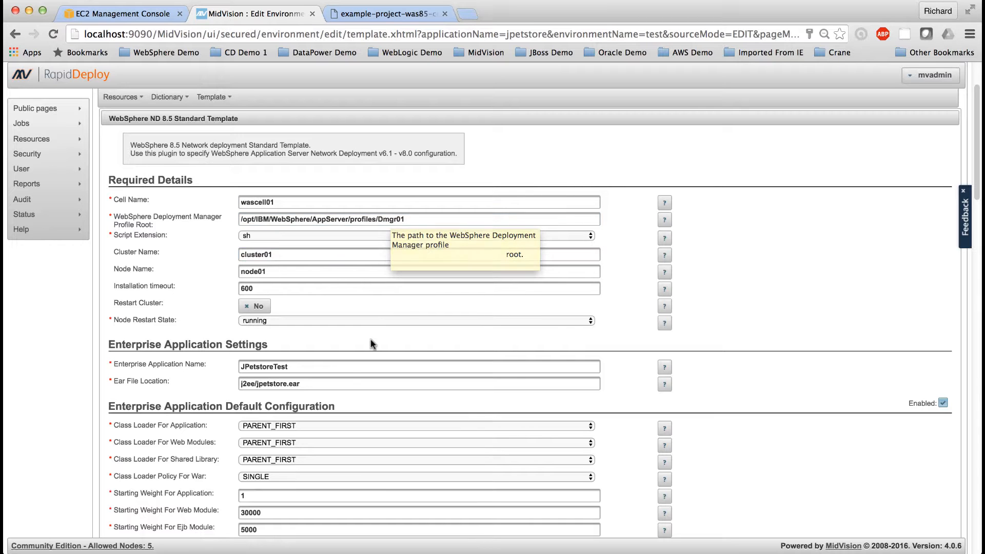
Step: Review the template's class loader, cluster, database provider, data source and web container settings
{"action": "scroll", "coordinate": [348, 452], "scroll_direction": "down", "scroll_amount": 4}
{"action": "scroll", "coordinate": [347, 453], "scroll_direction": "down", "scroll_amount": 2}
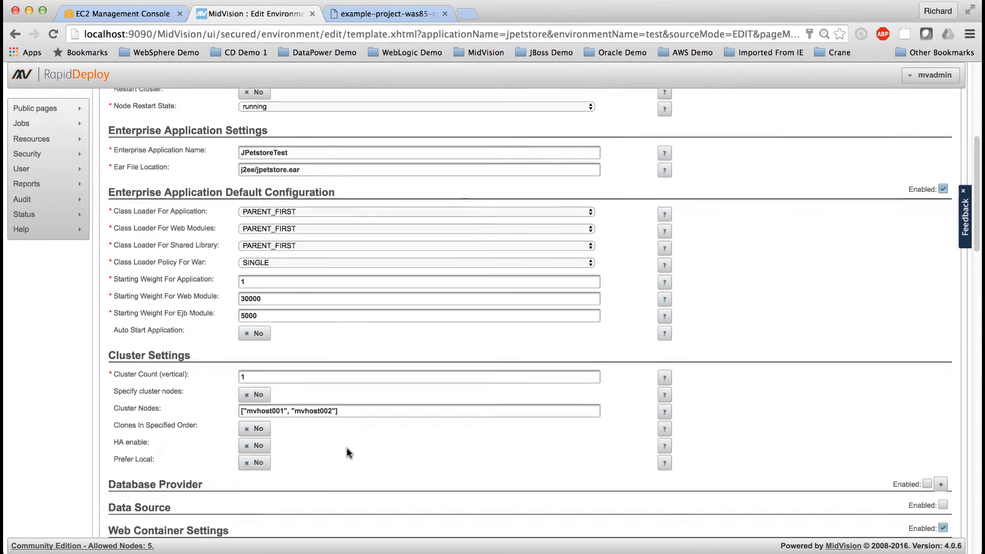
{"action": "scroll", "coordinate": [348, 452], "scroll_direction": "down", "scroll_amount": 1}
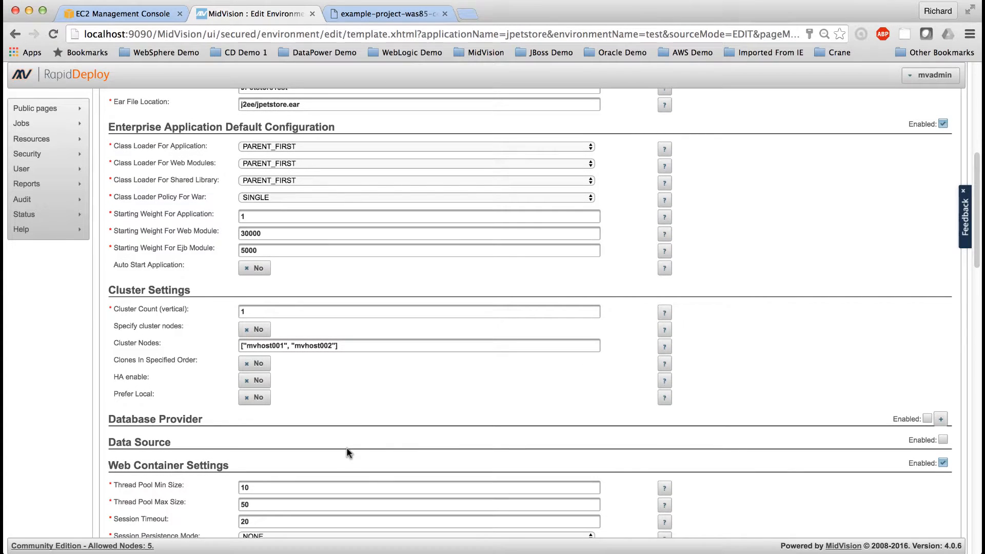
{"action": "scroll", "coordinate": [348, 452], "scroll_direction": "down", "scroll_amount": 5}
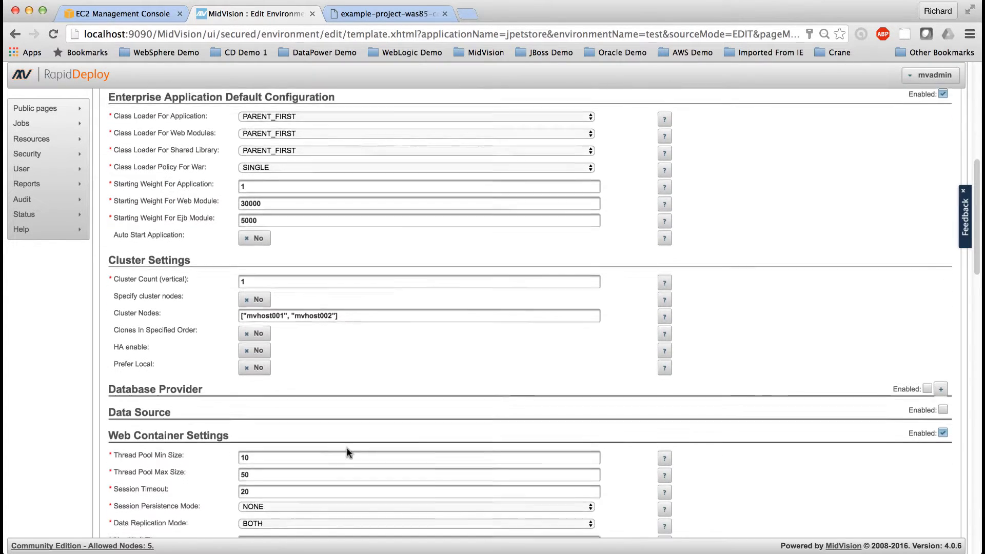
{"action": "scroll", "coordinate": [347, 449], "scroll_direction": "down", "scroll_amount": 9}
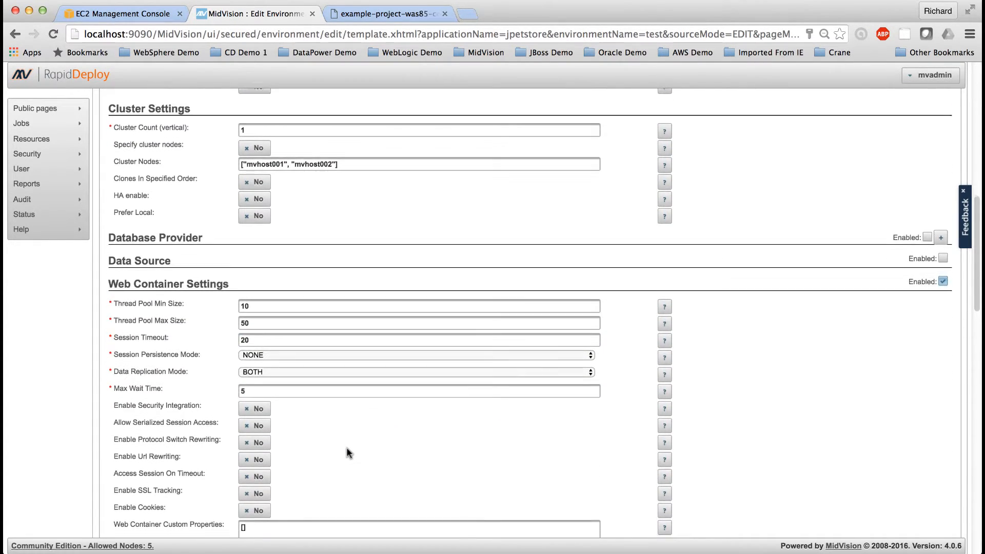
{"action": "scroll", "coordinate": [347, 449], "scroll_direction": "down", "scroll_amount": 5}
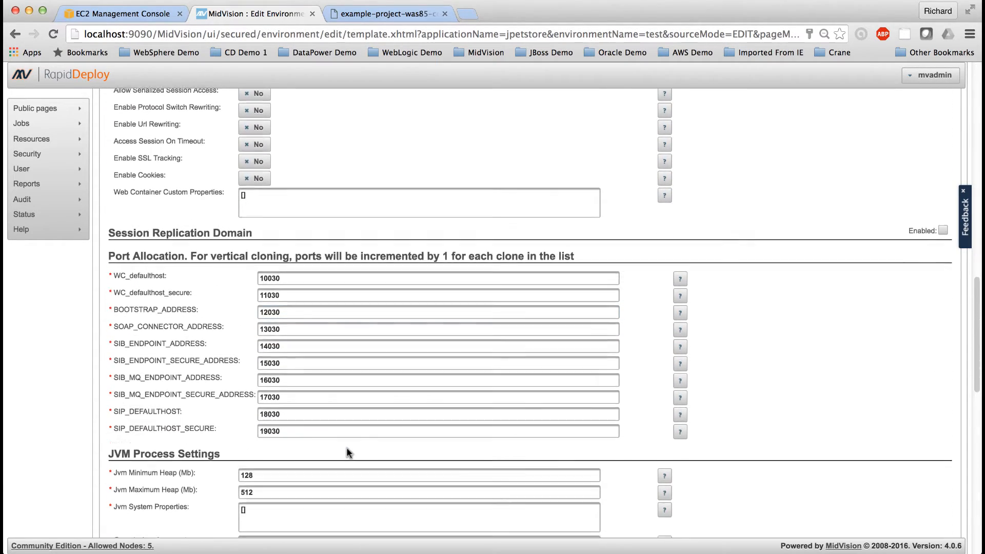
Step: Examine the template's port allocation, JVM, trace service and Object Request Broker settings
{"action": "scroll", "coordinate": [348, 452], "scroll_direction": "up", "scroll_amount": 2}
{"action": "scroll", "coordinate": [347, 451], "scroll_direction": "down", "scroll_amount": 6}
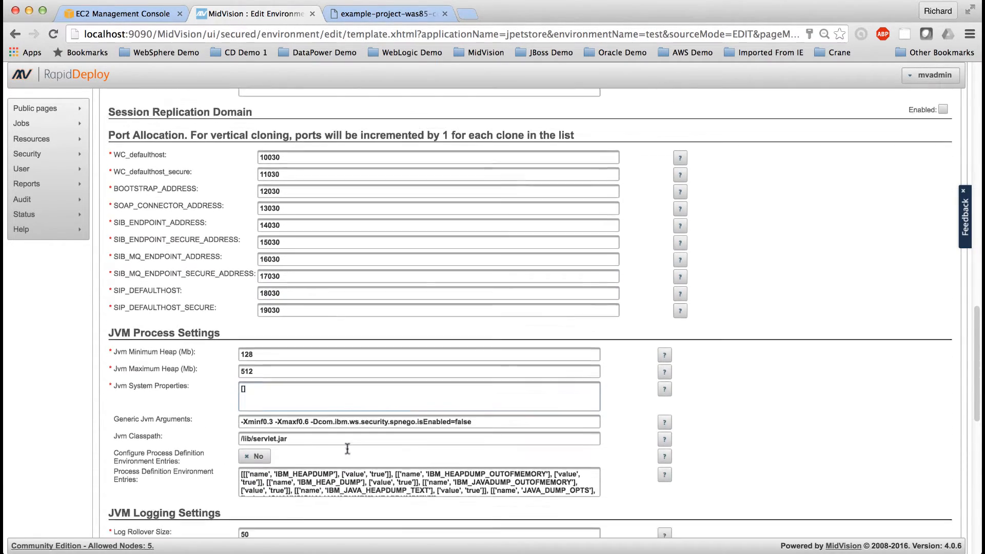
{"action": "scroll", "coordinate": [347, 448], "scroll_direction": "down", "scroll_amount": 9}
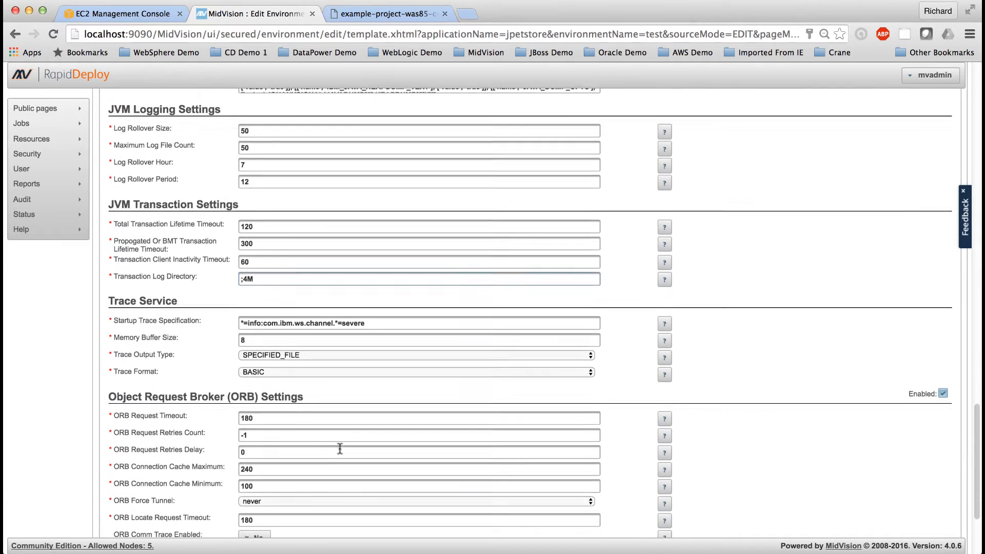
{"action": "left_click", "coordinate": [339, 450]}
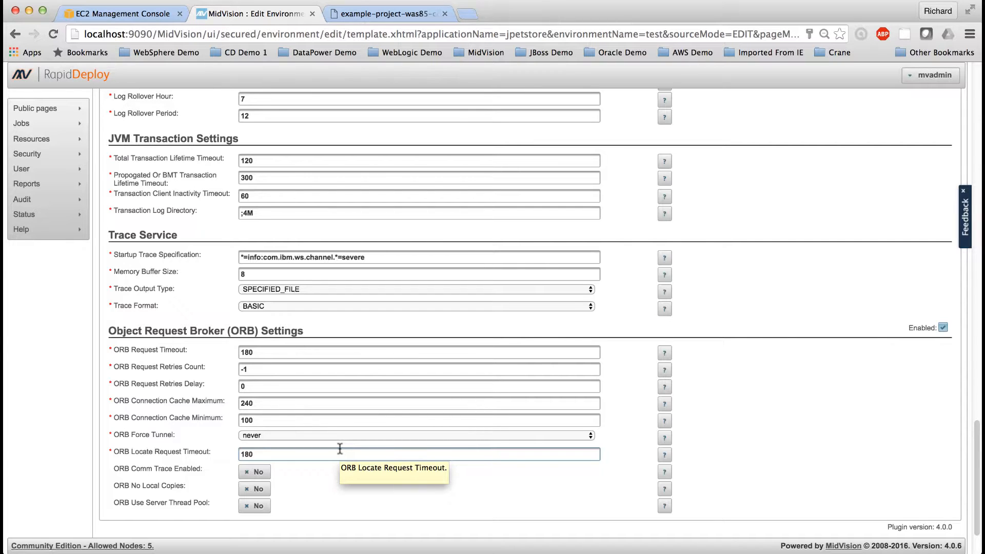
{"action": "scroll", "coordinate": [340, 449], "scroll_direction": "up", "scroll_amount": 20}
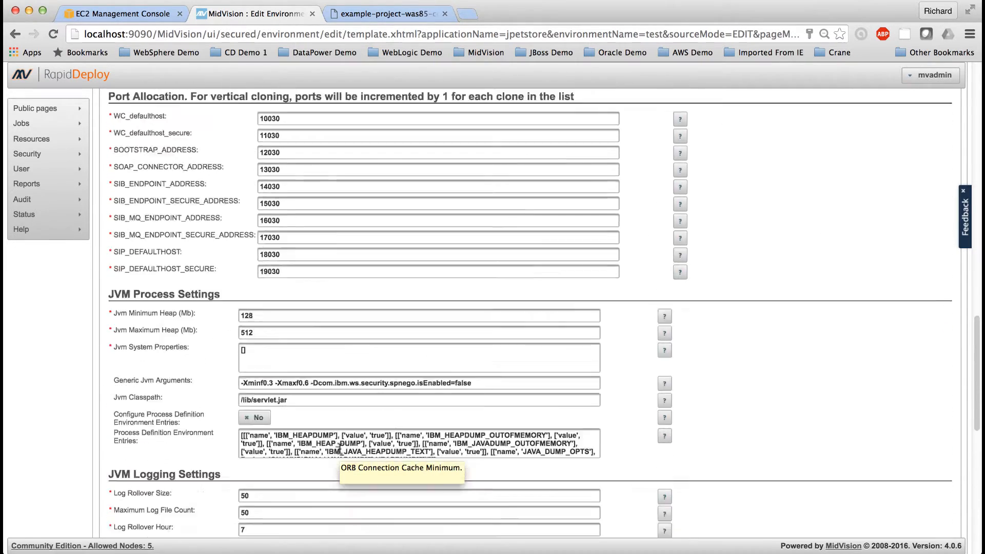
{"action": "scroll", "coordinate": [340, 449], "scroll_direction": "up", "scroll_amount": 15}
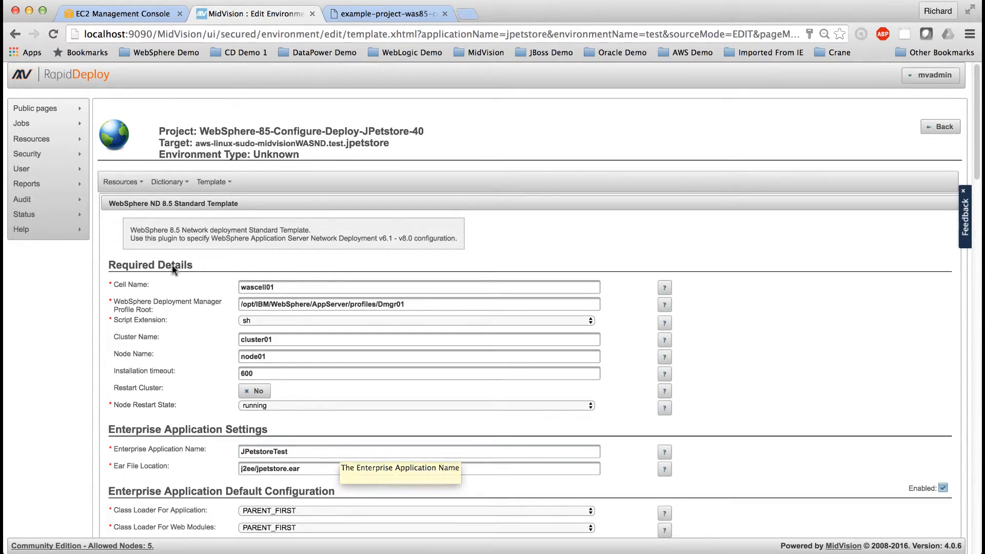
Step: Open the target's data dictionary, dismiss the browser's offer to save the password, and show 100 entries per page
{"action": "left_click", "coordinate": [174, 185]}
{"action": "left_click", "coordinate": [225, 197]}
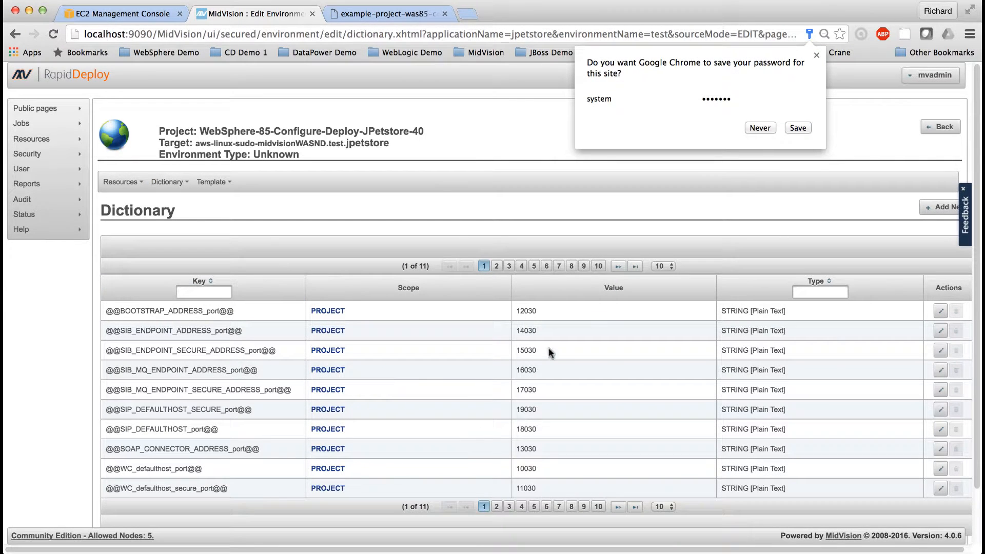
{"action": "left_click", "coordinate": [816, 54]}
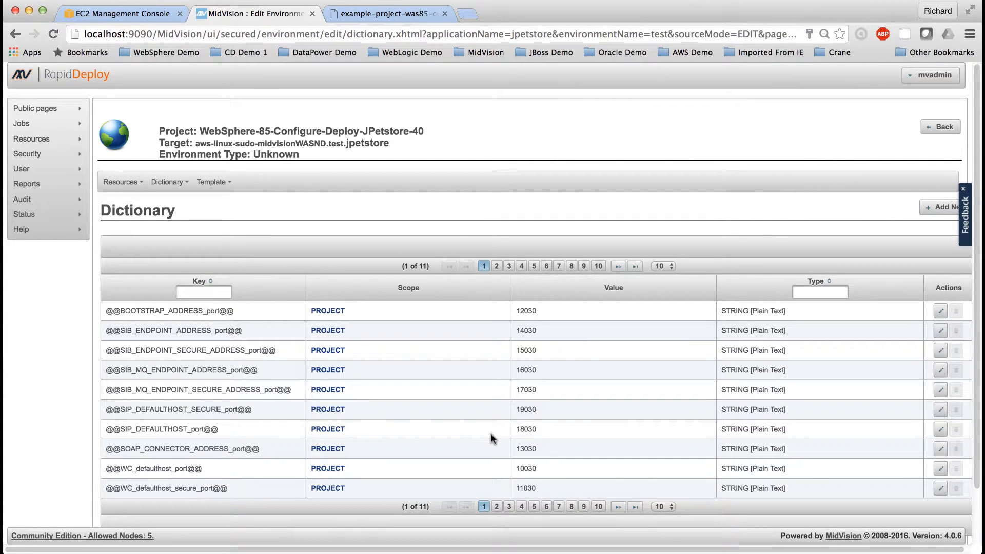
{"action": "scroll", "coordinate": [490, 433], "scroll_direction": "down", "scroll_amount": 2}
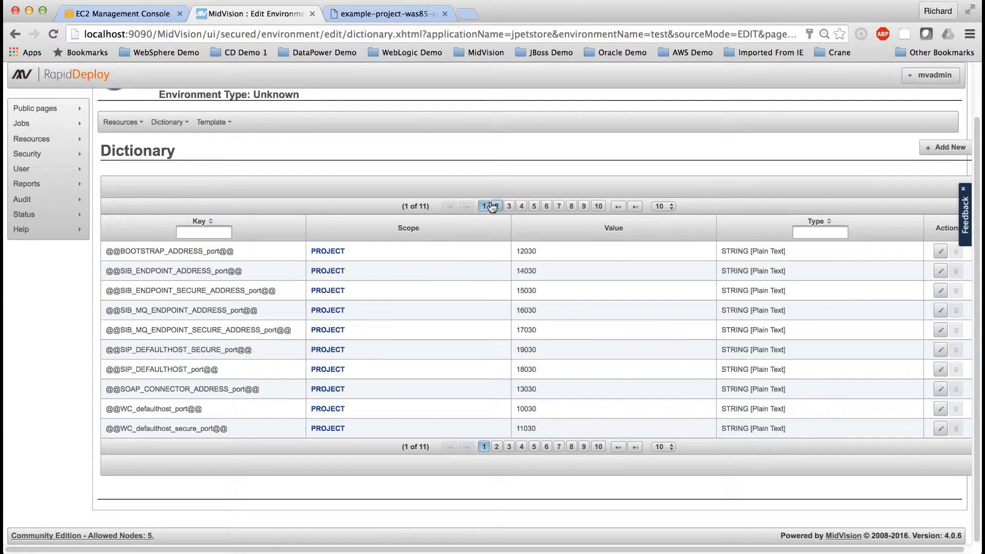
{"action": "scroll", "coordinate": [444, 268], "scroll_direction": "up", "scroll_amount": 2}
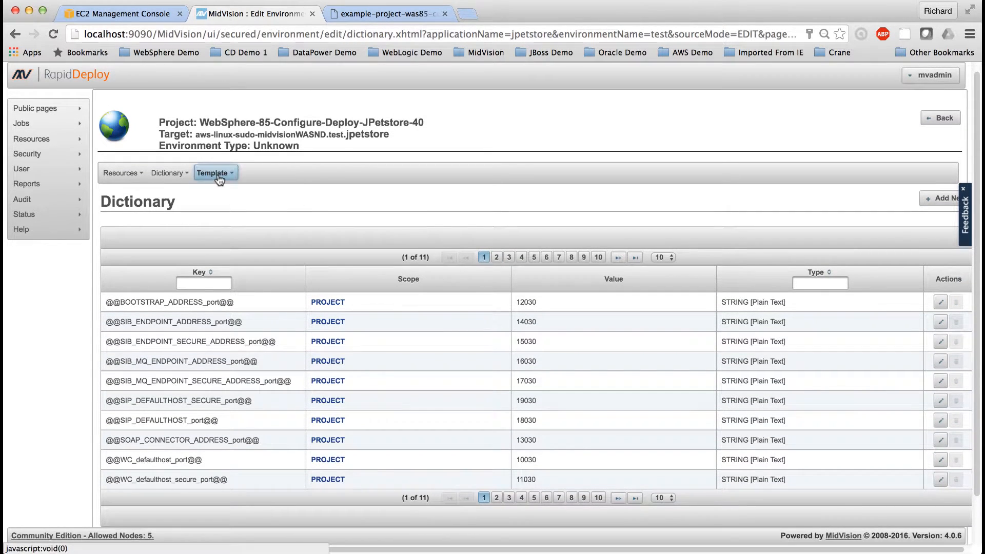
{"action": "mouse_move", "coordinate": [175, 180]}
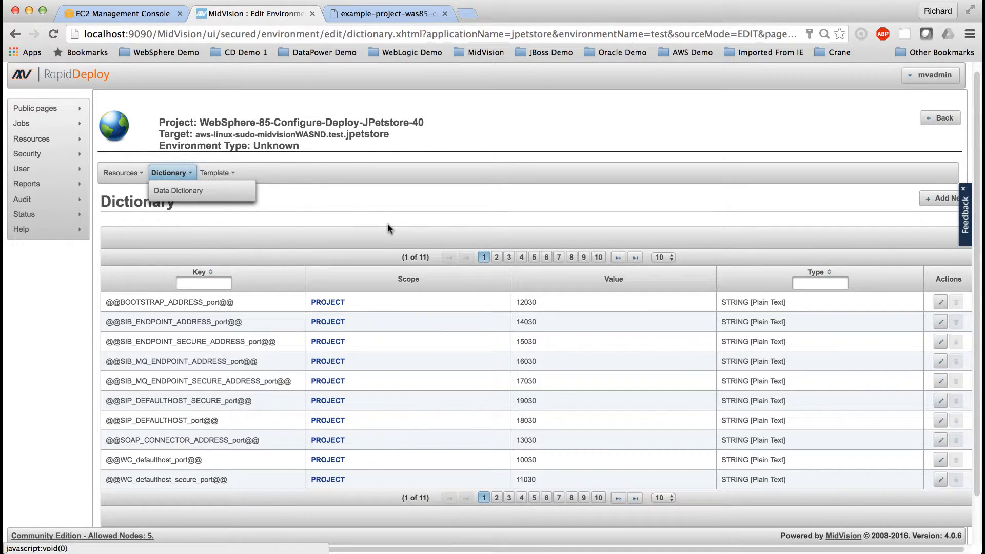
{"action": "left_click", "coordinate": [661, 257]}
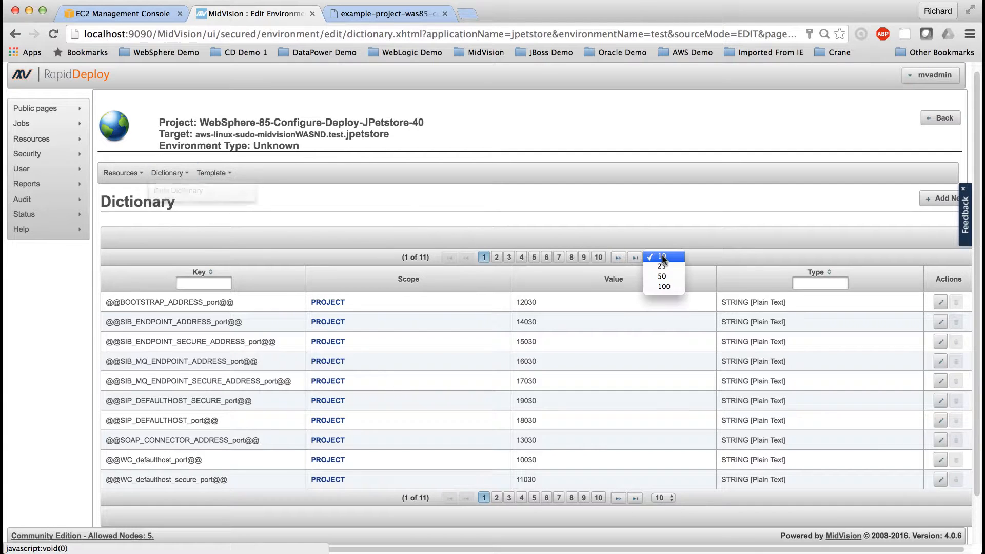
{"action": "left_click", "coordinate": [661, 288]}
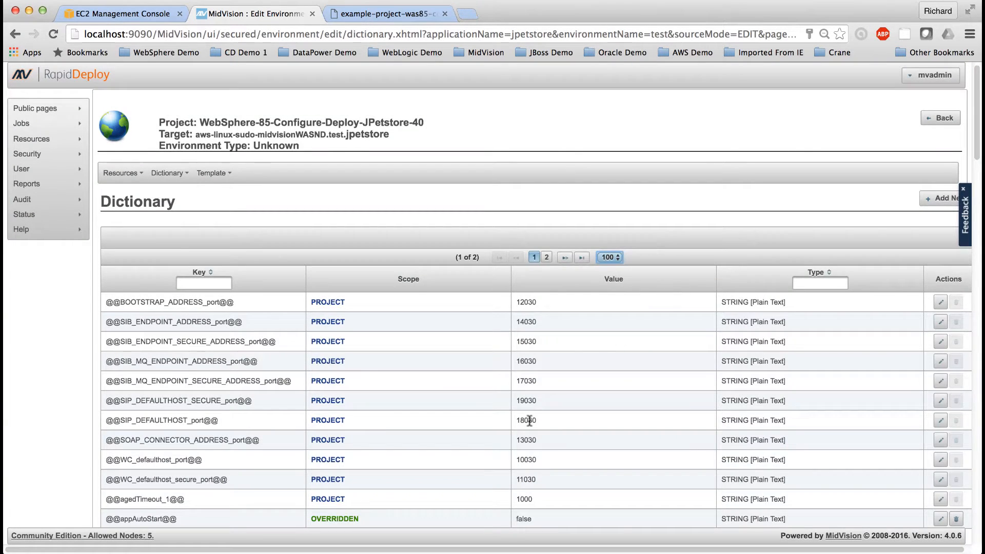
{"action": "scroll", "coordinate": [529, 420], "scroll_direction": "down", "scroll_amount": 3}
{"action": "scroll", "coordinate": [529, 419], "scroll_direction": "down", "scroll_amount": 1}
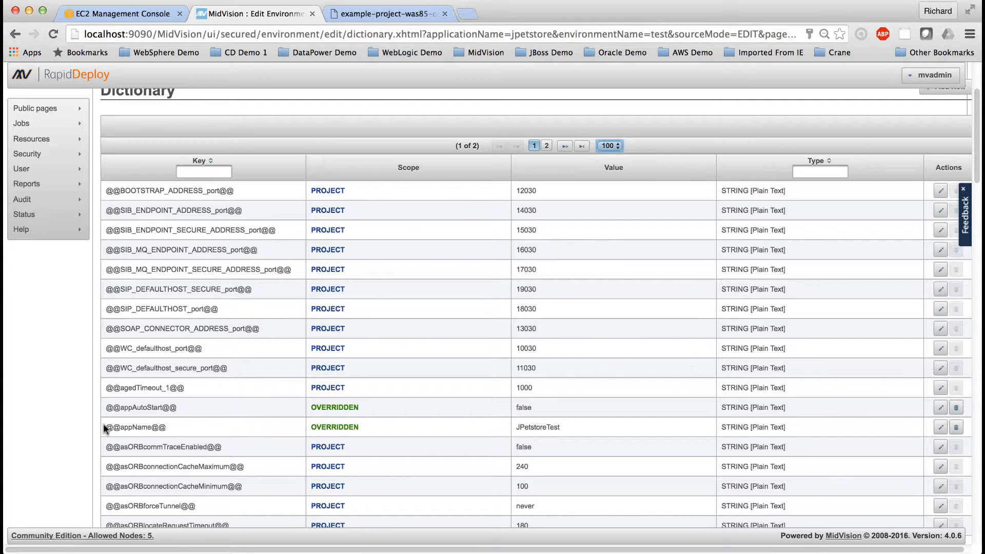
{"action": "left_click_drag", "start_coordinate": [106, 426], "coordinate": [173, 426]}
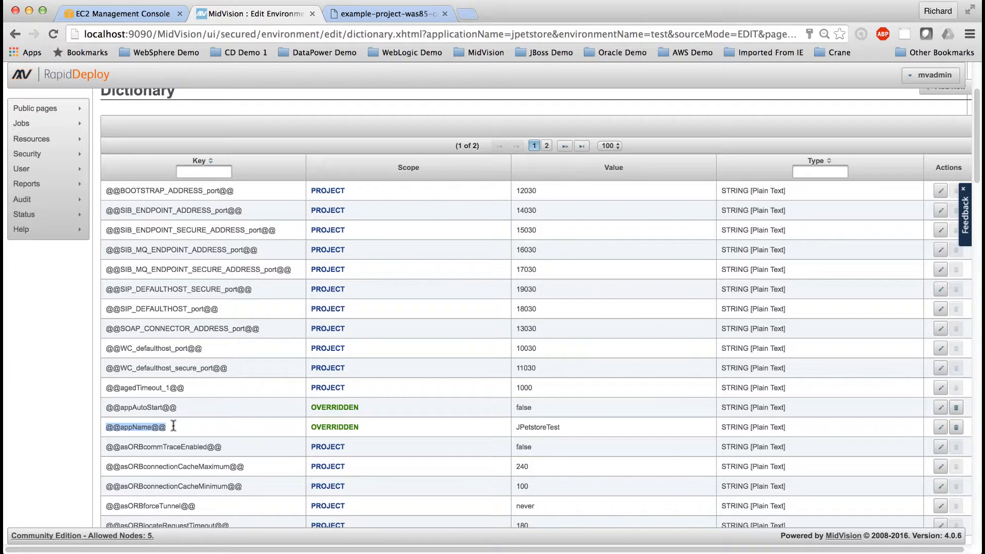
{"action": "double_click", "coordinate": [538, 426]}
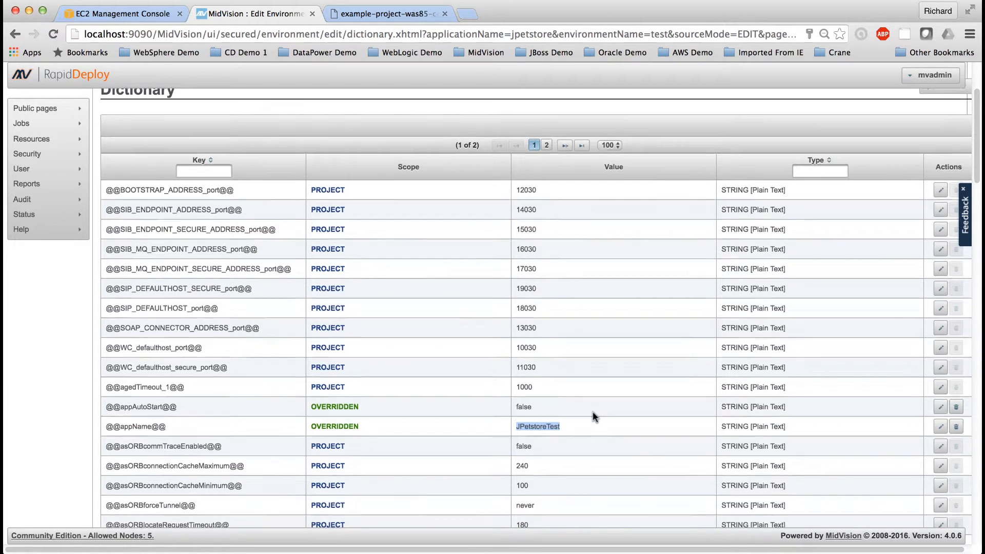
Step: Review the scope and values of the remaining dictionary entries, from the ORB settings through the data source, JDBC and web container keys
{"action": "scroll", "coordinate": [593, 411], "scroll_direction": "down", "scroll_amount": 5}
{"action": "scroll", "coordinate": [593, 411], "scroll_direction": "down", "scroll_amount": 2}
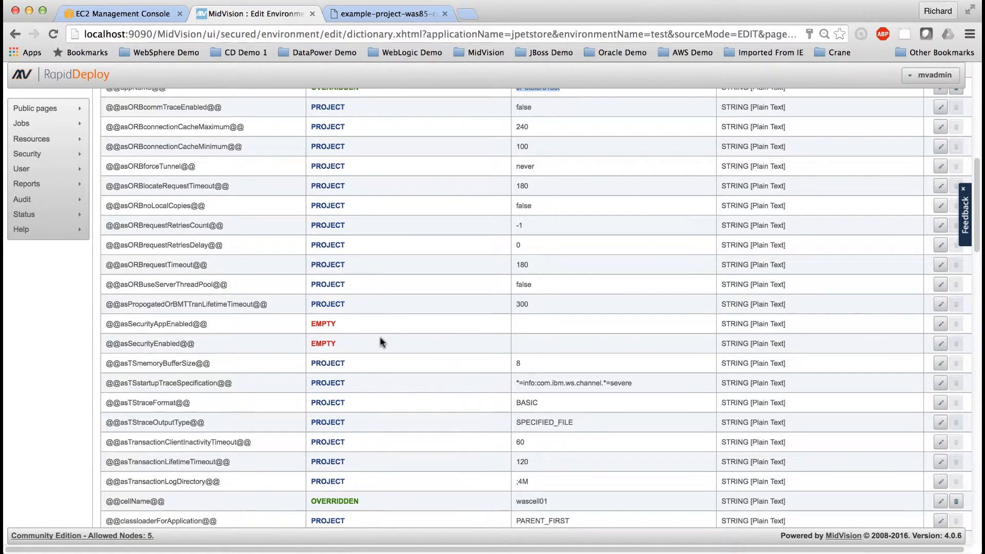
{"action": "scroll", "coordinate": [537, 426], "scroll_direction": "down", "scroll_amount": 3}
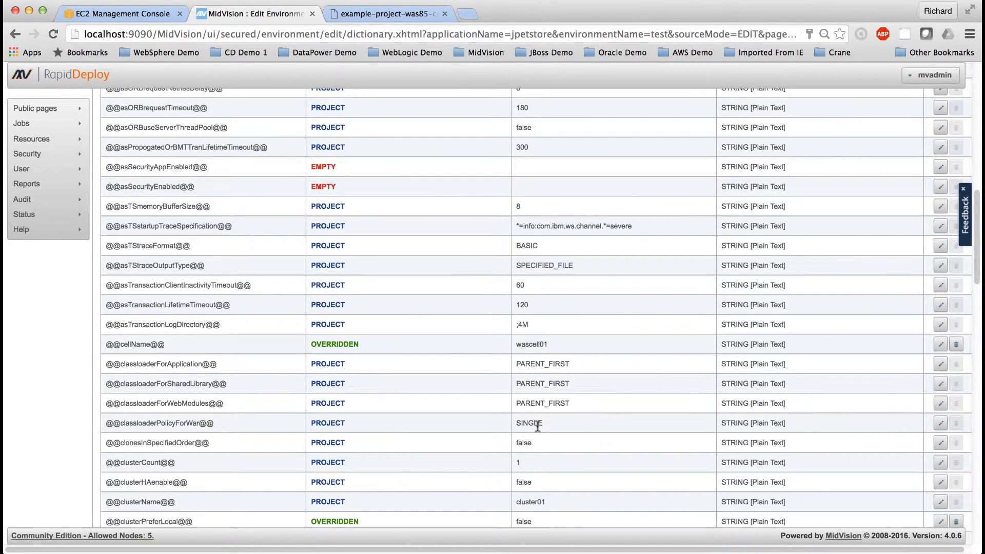
{"action": "scroll", "coordinate": [537, 427], "scroll_direction": "down", "scroll_amount": 1}
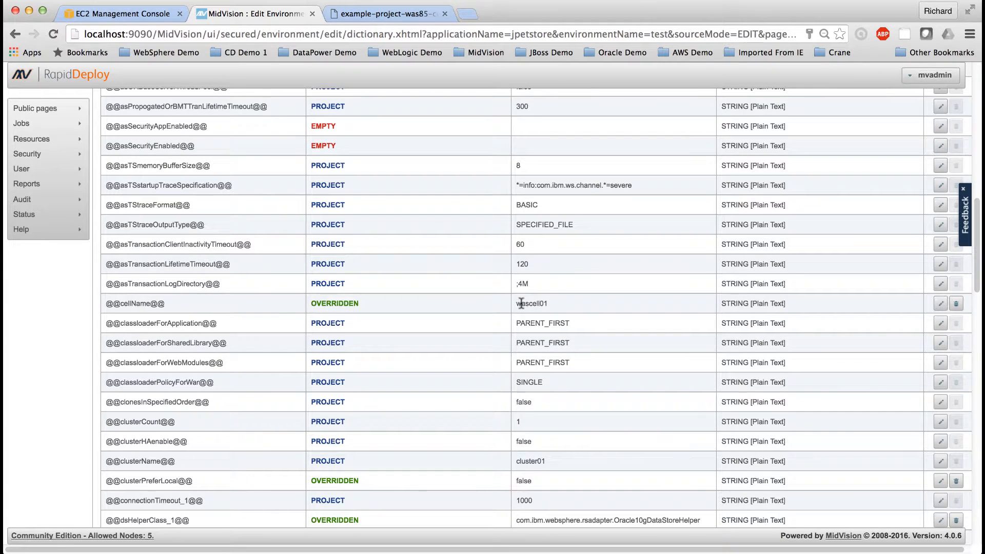
{"action": "scroll", "coordinate": [572, 457], "scroll_direction": "down", "scroll_amount": 3}
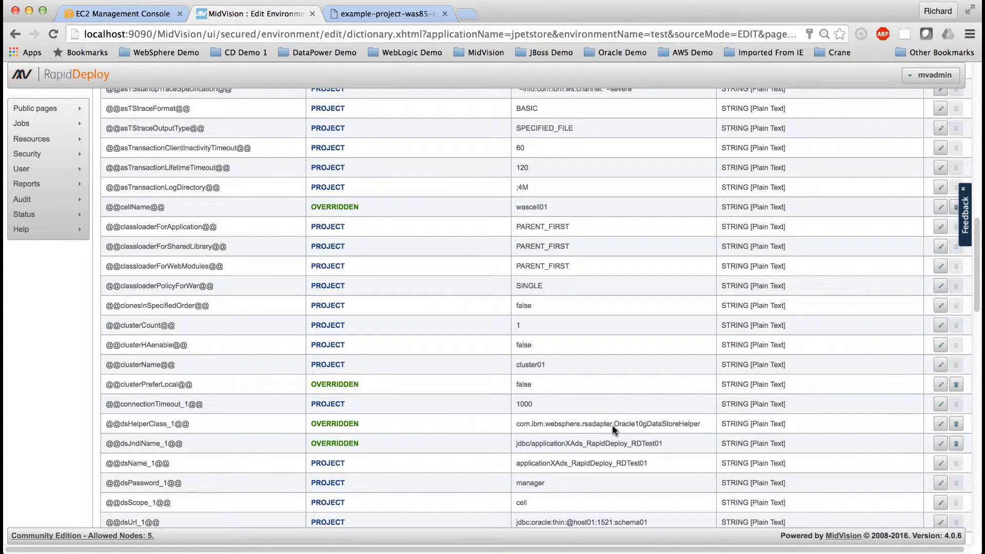
{"action": "scroll", "coordinate": [606, 440], "scroll_direction": "down", "scroll_amount": 3}
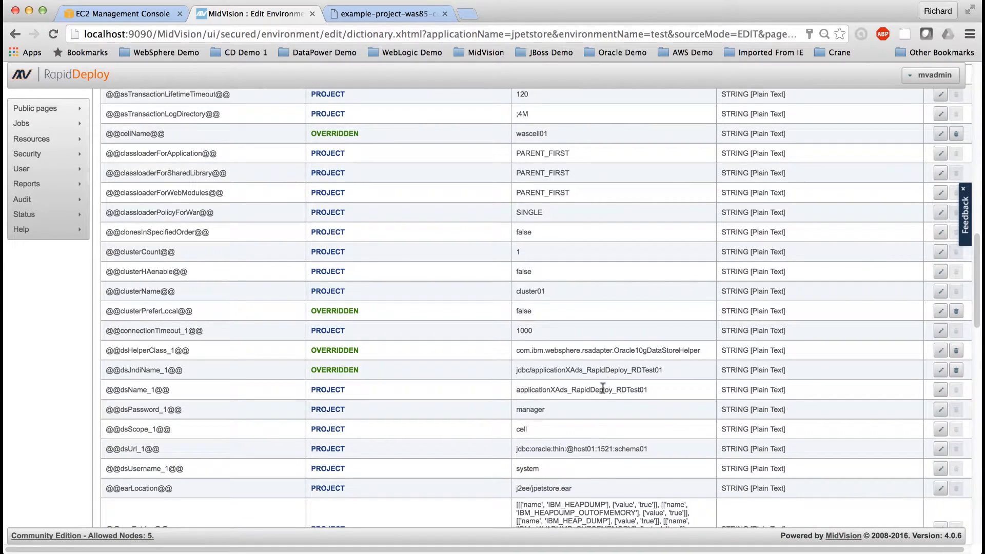
{"action": "scroll", "coordinate": [597, 423], "scroll_direction": "down", "scroll_amount": 9}
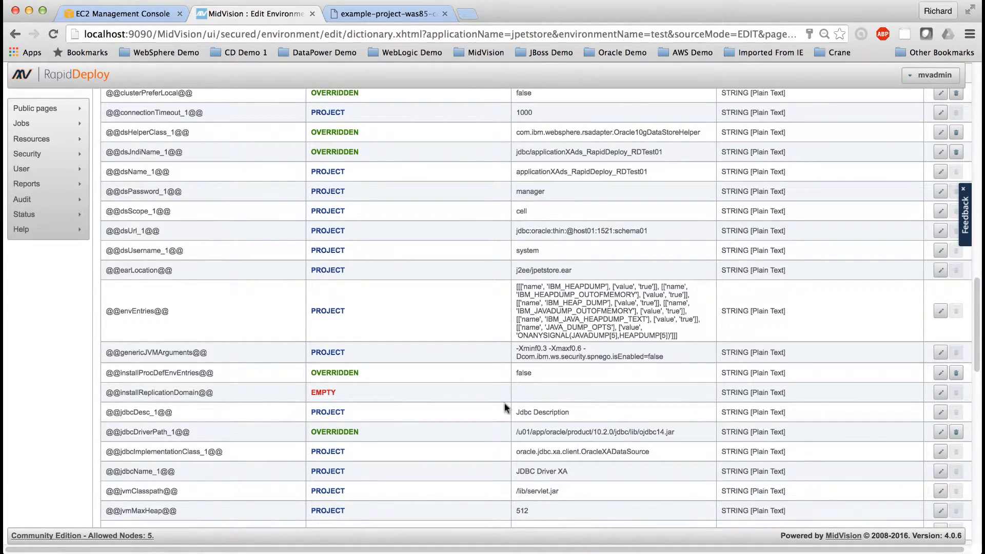
{"action": "scroll", "coordinate": [611, 408], "scroll_direction": "down", "scroll_amount": 8}
{"action": "scroll", "coordinate": [611, 410], "scroll_direction": "down", "scroll_amount": 3}
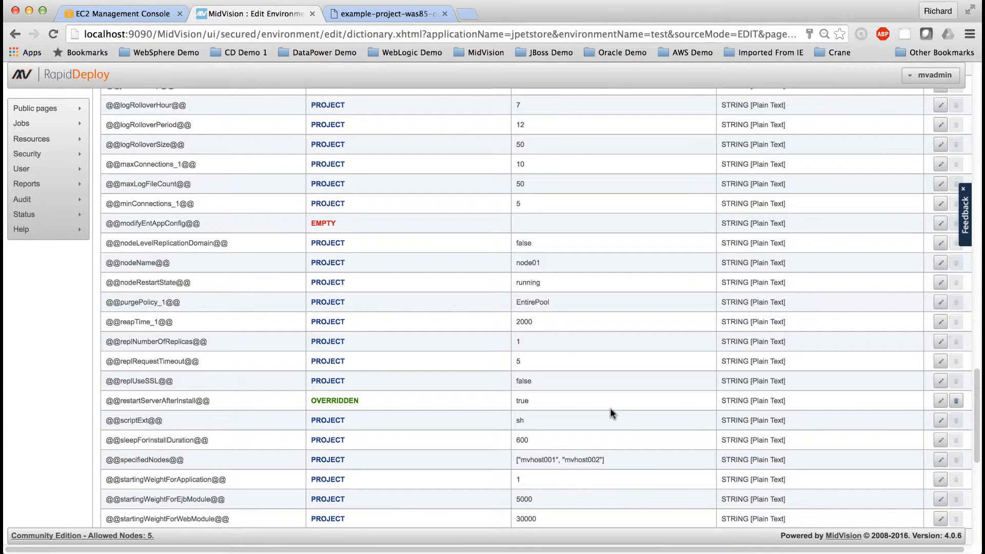
{"action": "scroll", "coordinate": [611, 408], "scroll_direction": "down", "scroll_amount": 10}
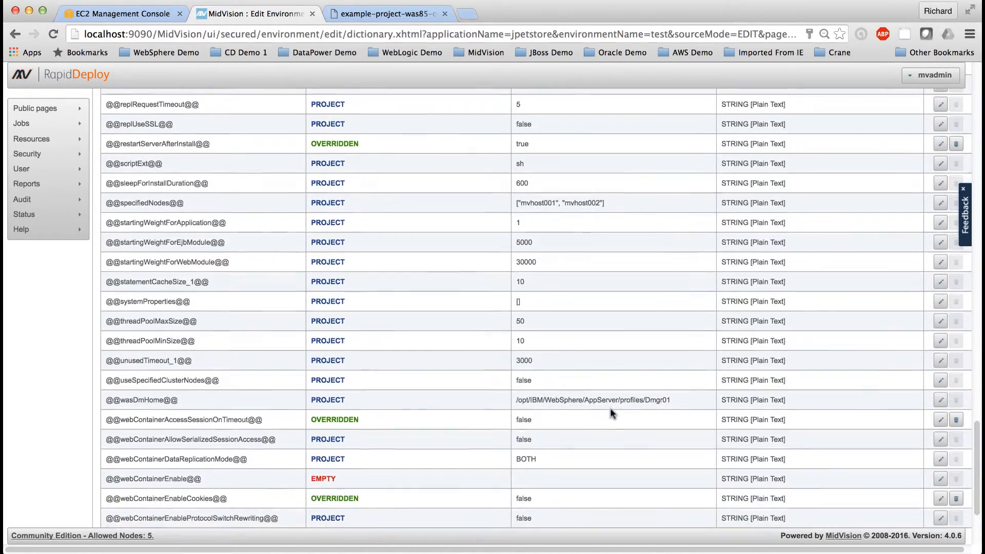
{"action": "scroll", "coordinate": [610, 408], "scroll_direction": "up", "scroll_amount": 15}
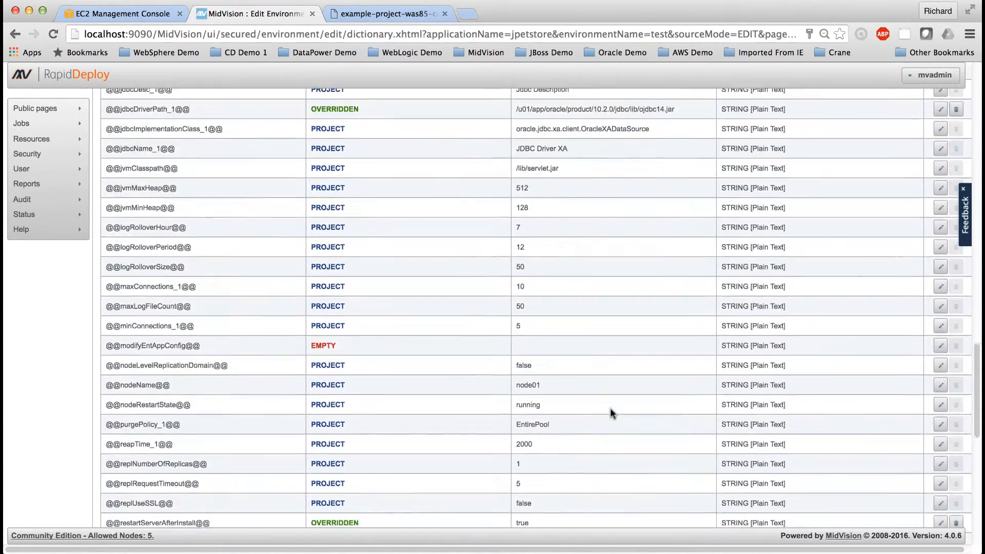
{"action": "scroll", "coordinate": [610, 408], "scroll_direction": "up", "scroll_amount": 20}
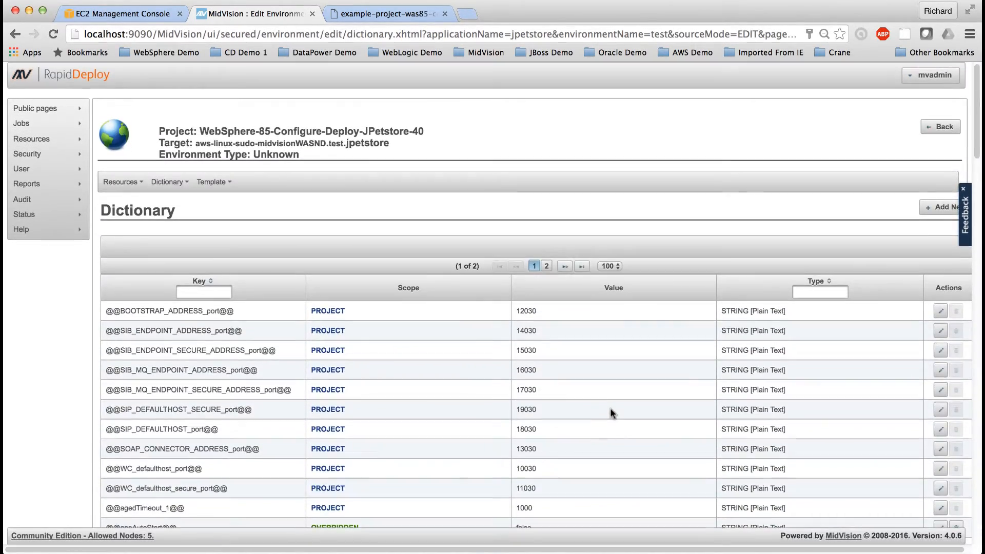
Step: Display the list of running jobs
{"action": "mouse_move", "coordinate": [48, 124]}
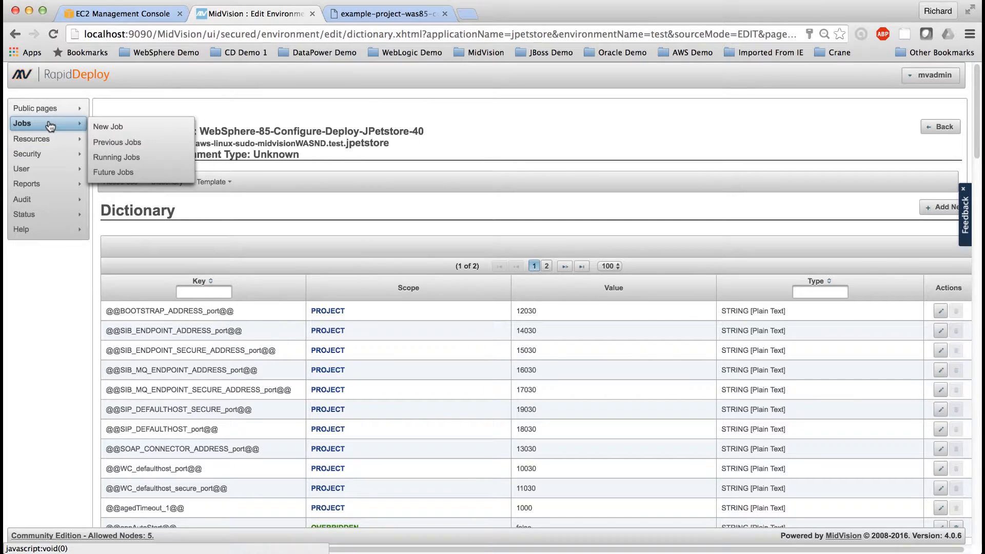
{"action": "left_click", "coordinate": [119, 157]}
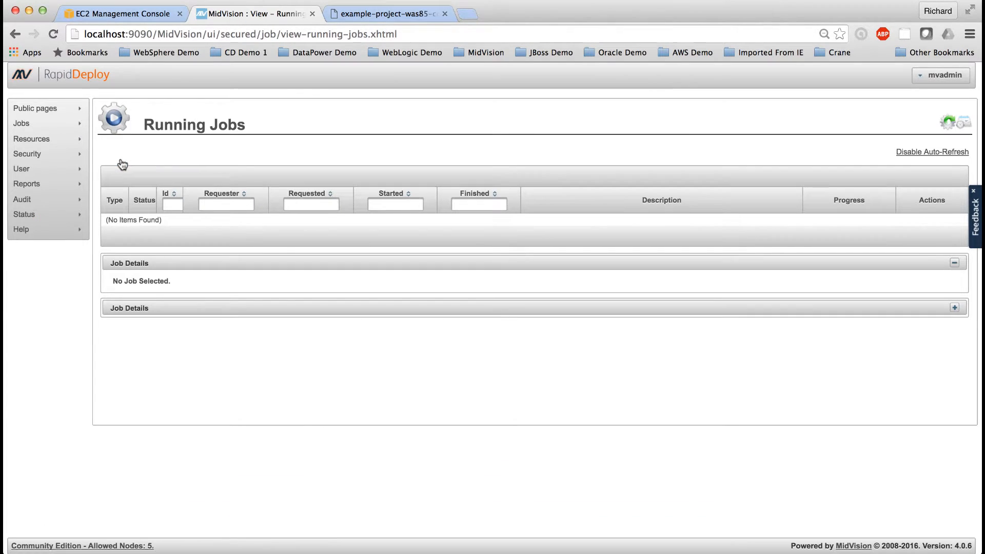
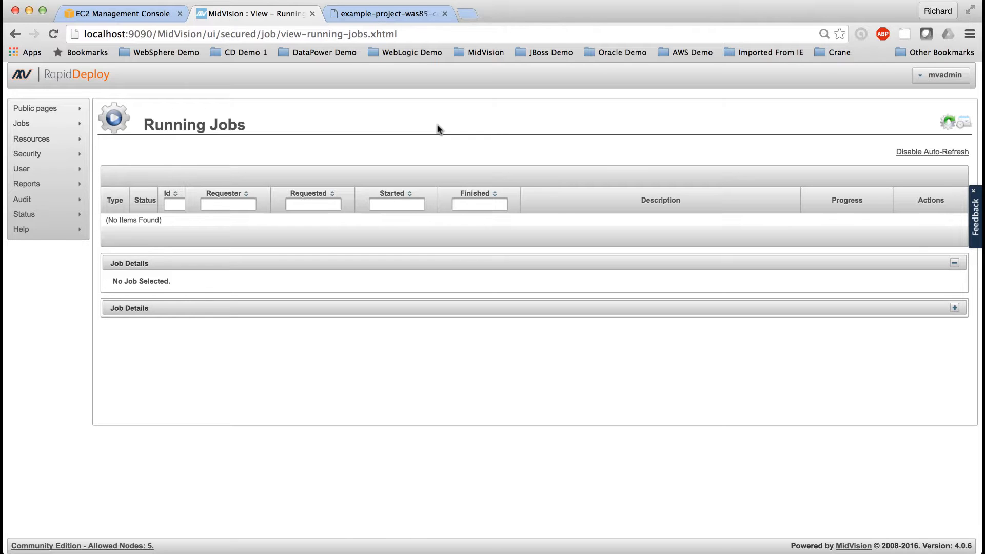
{"action": "left_click", "coordinate": [472, 17]}
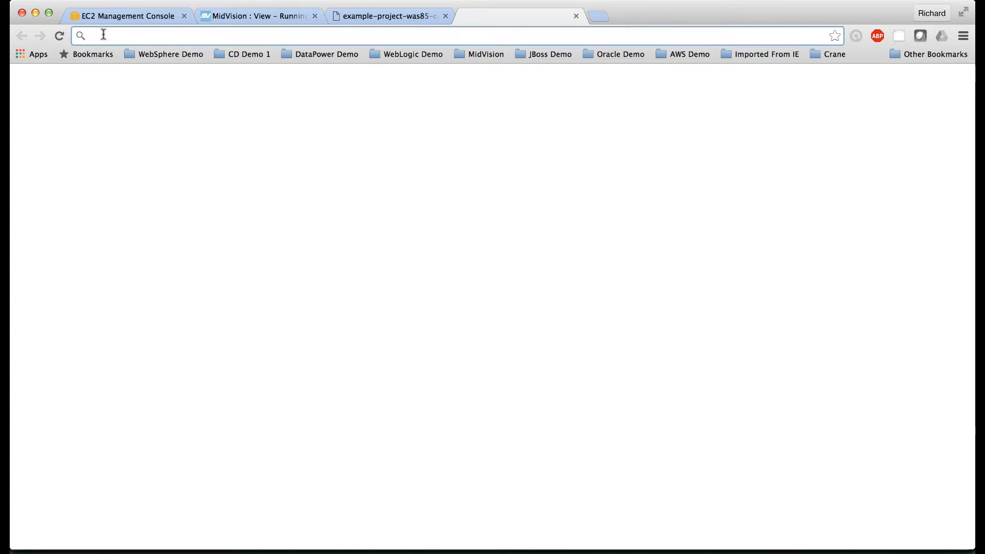
{"action": "type", "text": "https://ec2-52-207-244-180.compute-1.amazonaws.com:28001/ibm/console"}
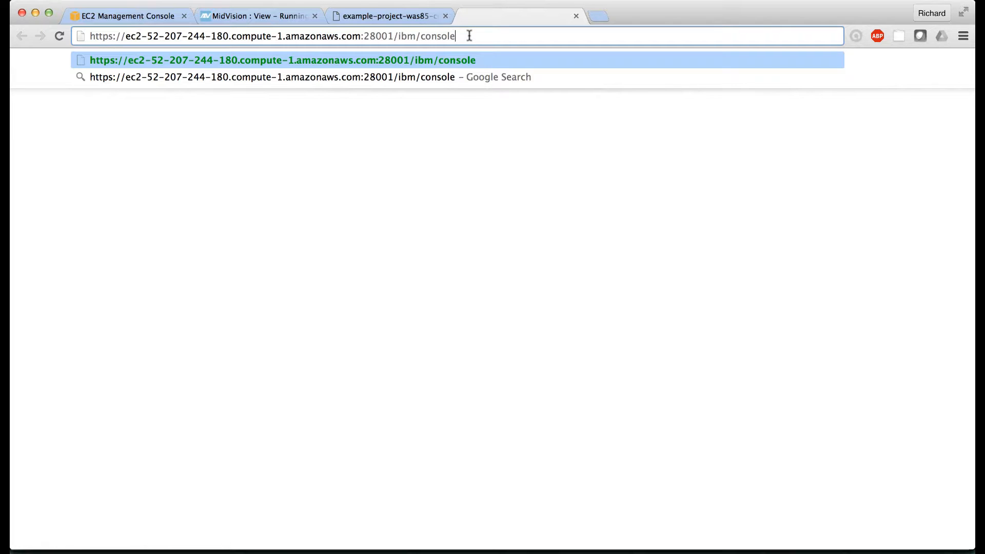
{"action": "key", "text": "Return"}
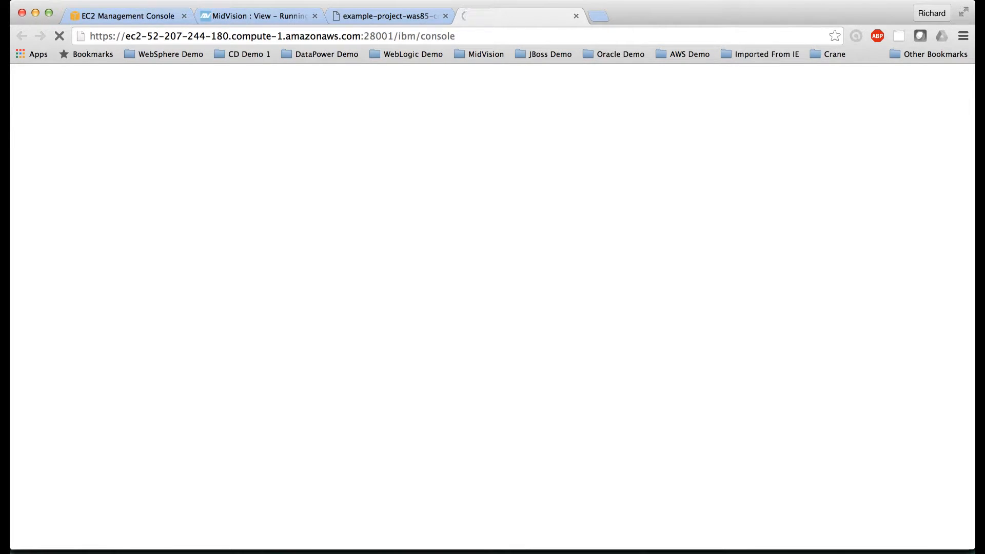
{"action": "left_click", "coordinate": [322, 416]}
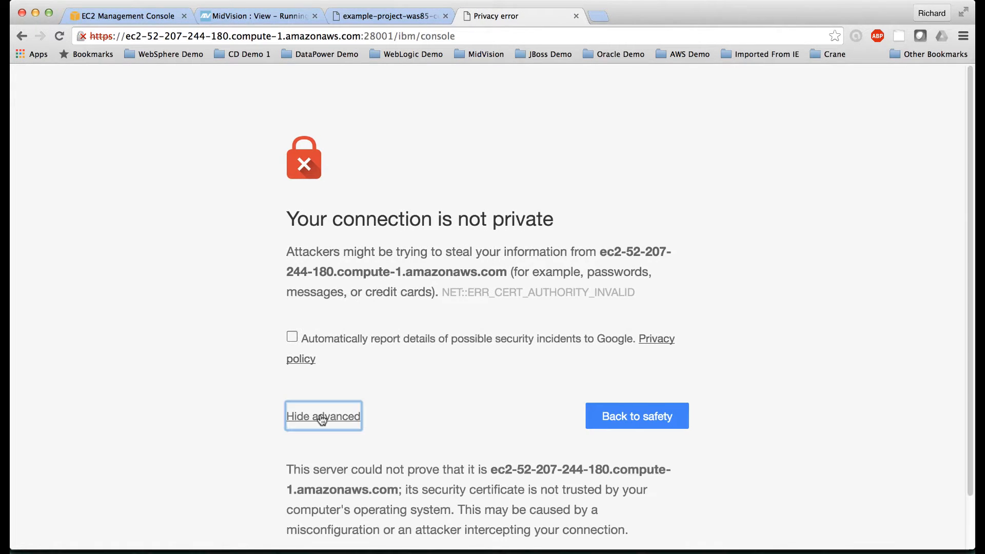
{"action": "scroll", "coordinate": [319, 418], "scroll_direction": "down", "scroll_amount": 3}
{"action": "left_click", "coordinate": [371, 512]}
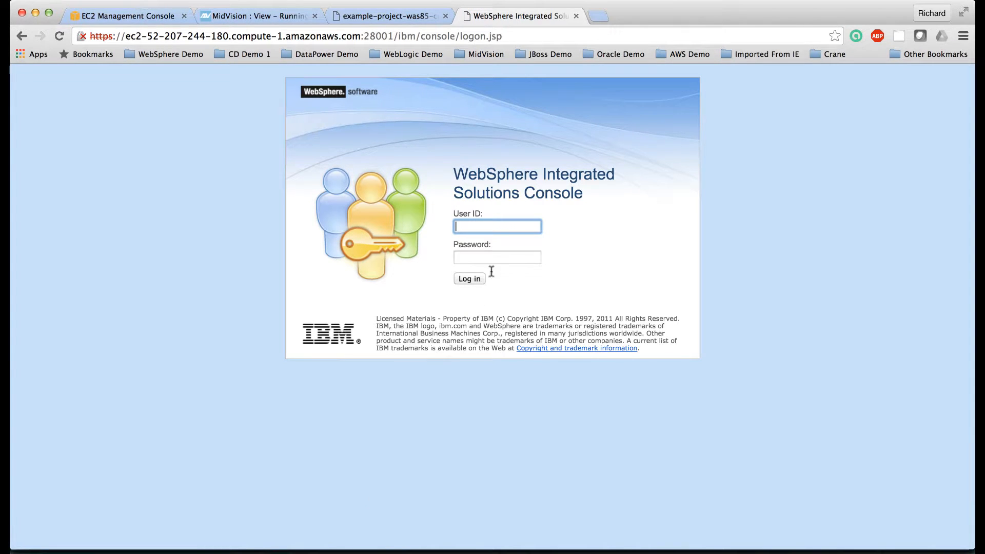
Step: Log in to the WebSphere Integrated Solutions Console with the administrator's user ID and password
{"action": "type", "text": "wasadmin"}
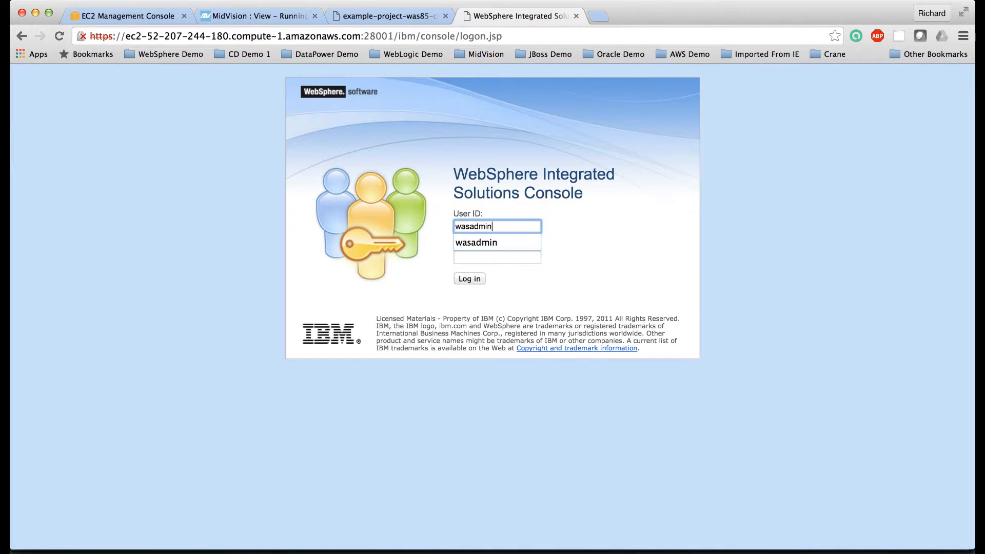
{"action": "key", "text": "Tab"}
{"action": "type", "text": "wasadmin"}
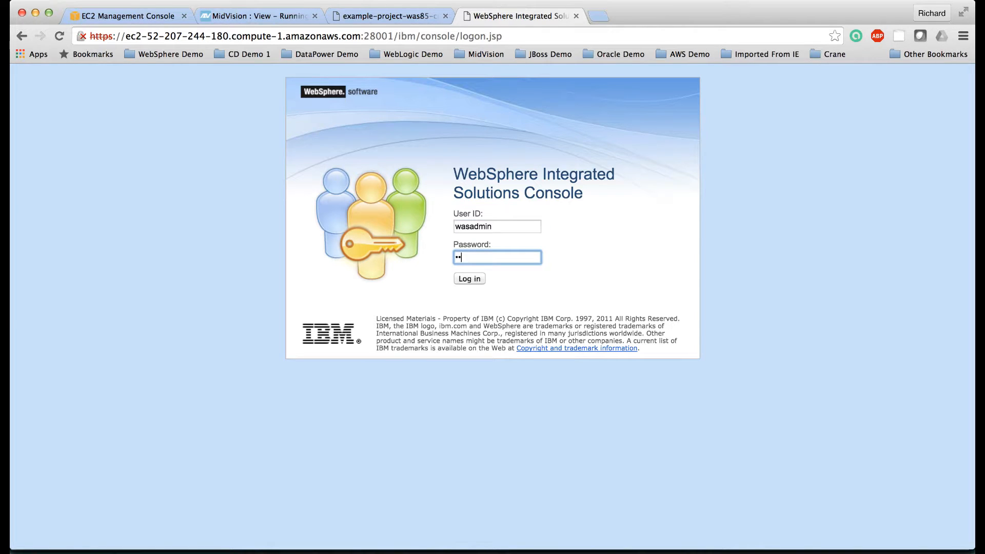
{"action": "left_click", "coordinate": [466, 279]}
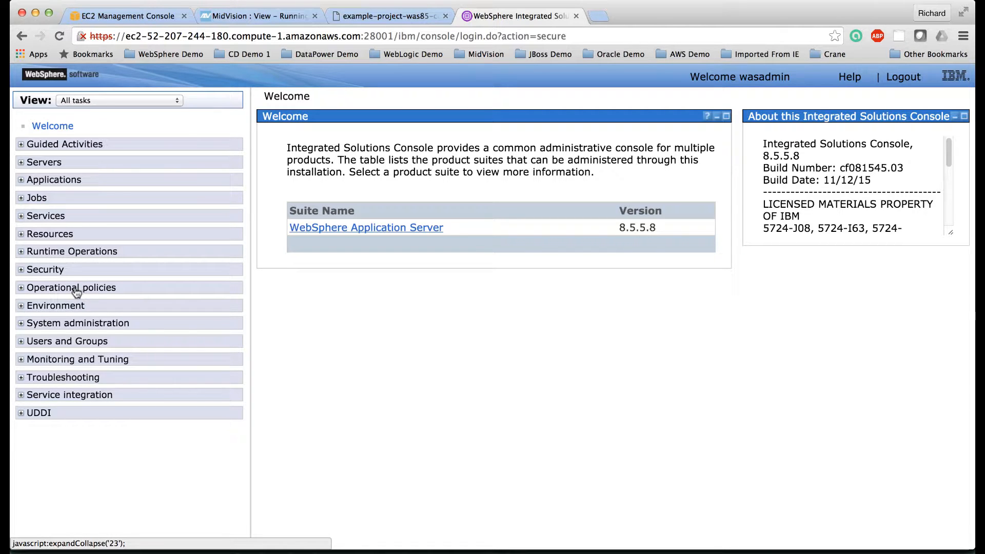
Step: Display the list of nodes in the WebSphere cell under System administration
{"action": "left_click", "coordinate": [21, 323]}
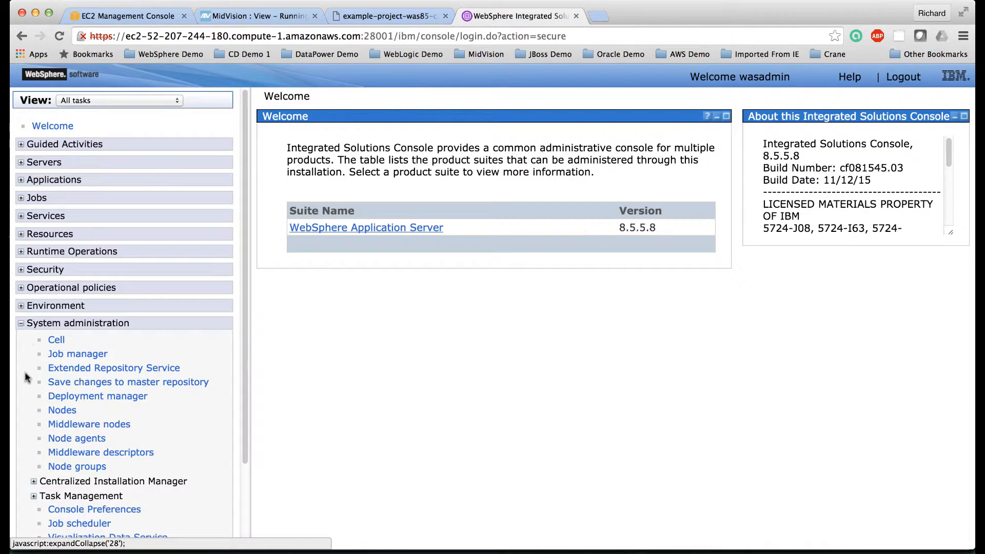
{"action": "scroll", "coordinate": [23, 359], "scroll_direction": "down", "scroll_amount": 4}
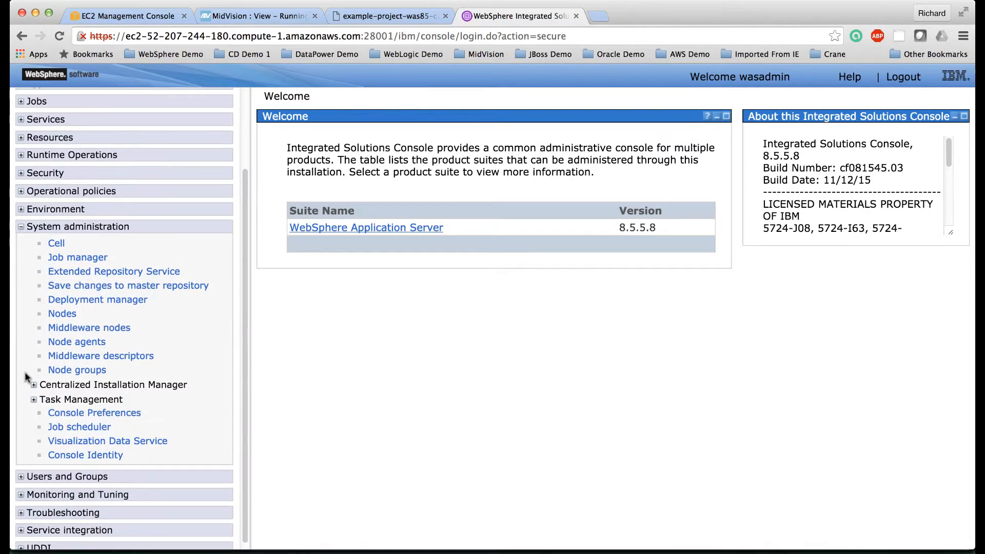
{"action": "left_click", "coordinate": [62, 314]}
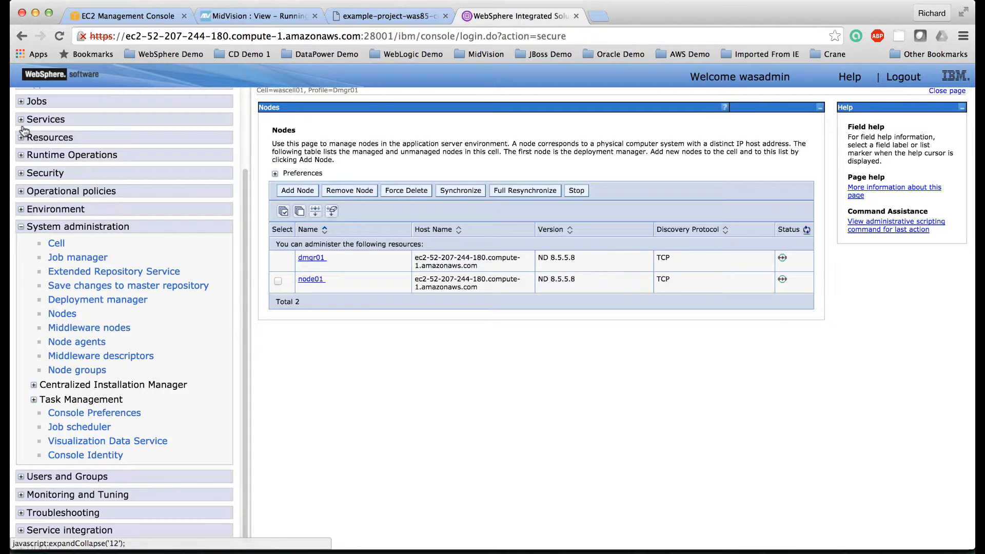
Step: Display the list of WebSphere application servers in the cell
{"action": "scroll", "coordinate": [22, 122], "scroll_direction": "up", "scroll_amount": 4}
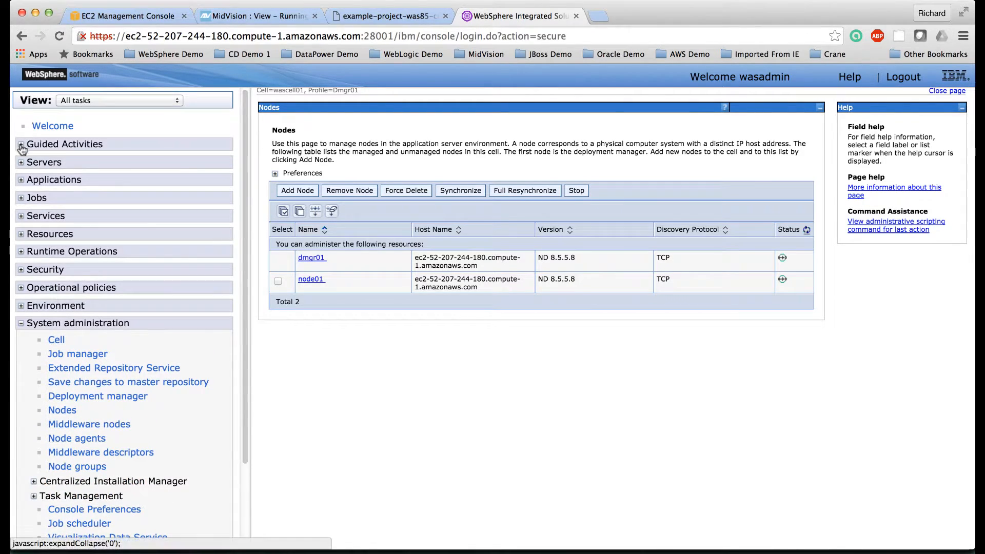
{"action": "left_click", "coordinate": [20, 163]}
{"action": "left_click", "coordinate": [33, 208]}
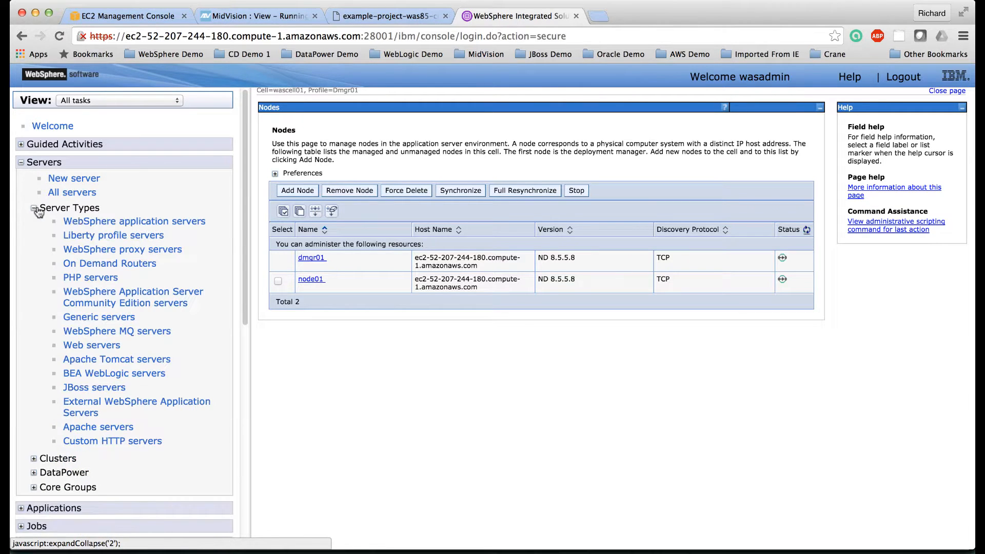
{"action": "left_click", "coordinate": [89, 223]}
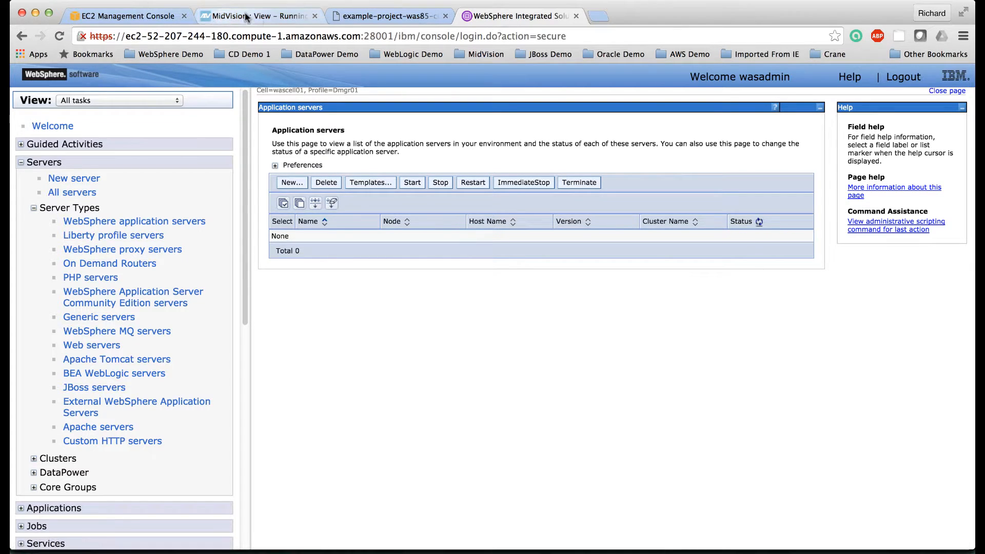
Step: Switch back to RapidDeploy, create a deployment package for the WebSphere-85-Configure-Deploy-JPetstore-40 project, and refresh its package list
{"action": "left_click", "coordinate": [261, 18]}
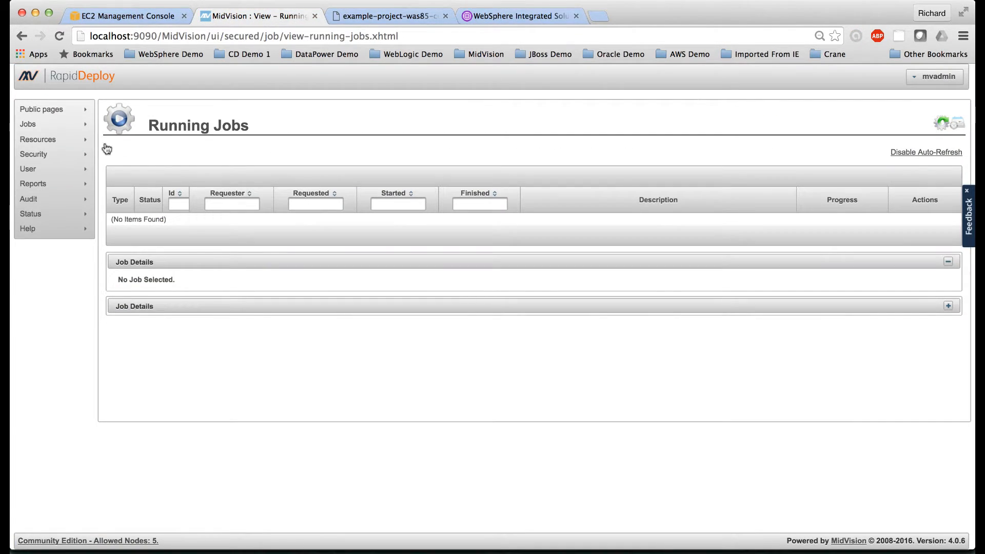
{"action": "mouse_move", "coordinate": [61, 139]}
{"action": "left_click", "coordinate": [122, 147]}
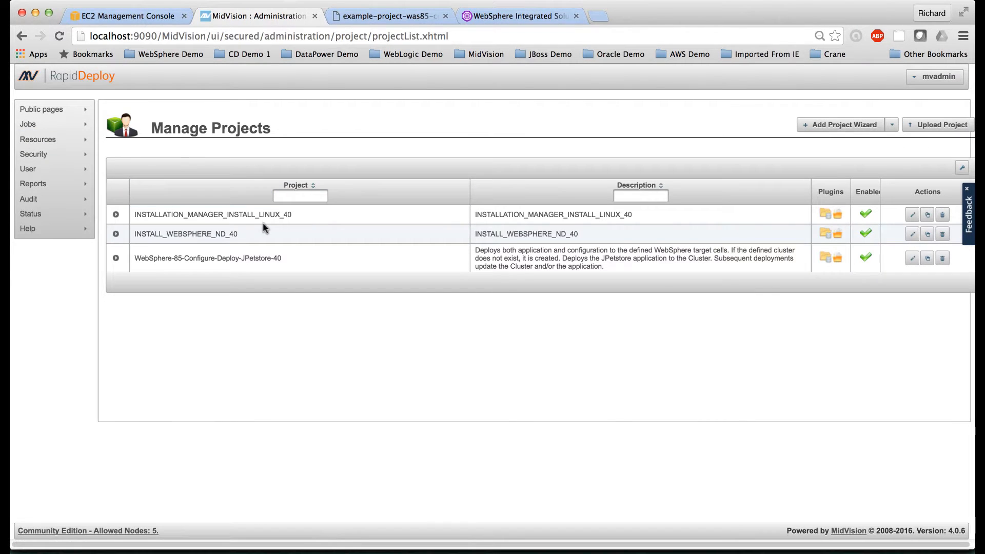
{"action": "left_click", "coordinate": [913, 259]}
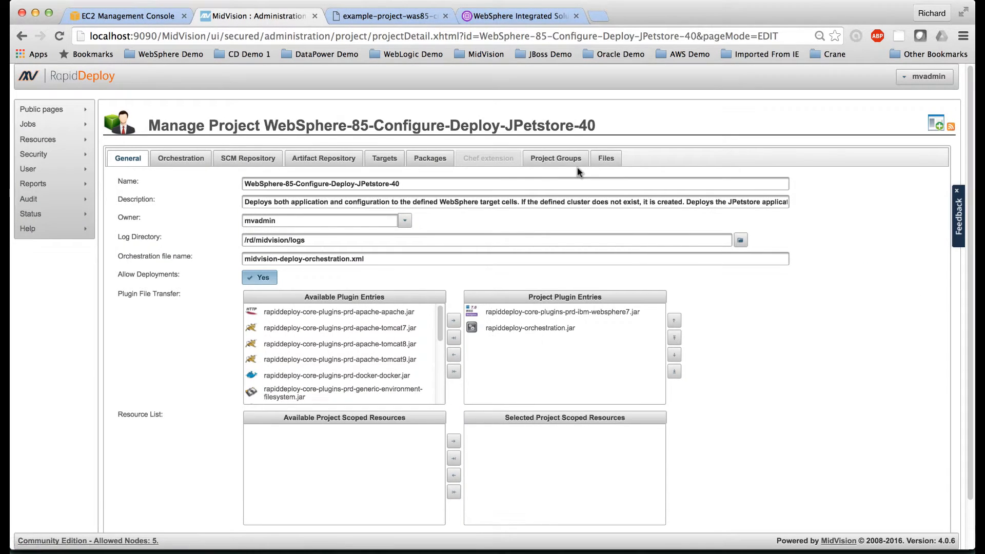
{"action": "left_click", "coordinate": [431, 157]}
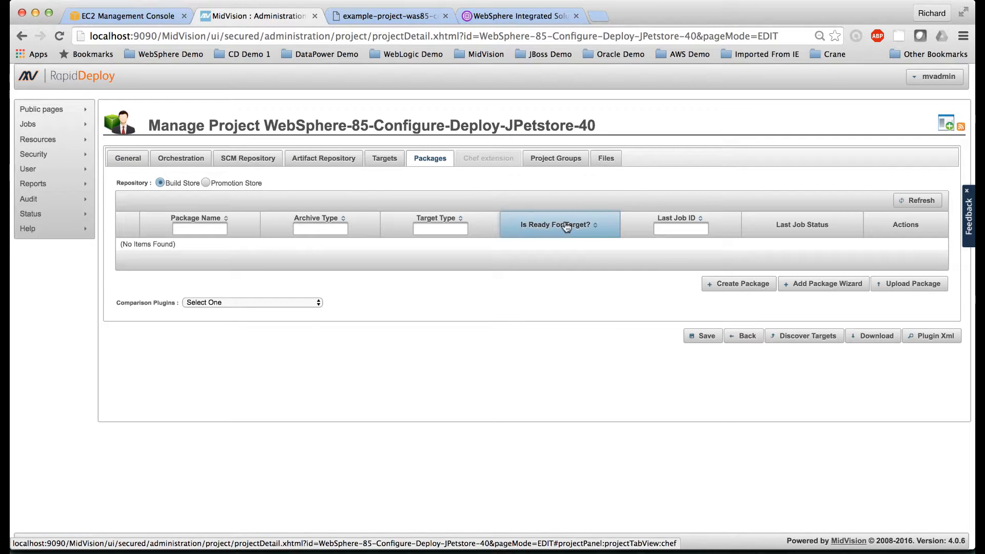
{"action": "left_click", "coordinate": [737, 289]}
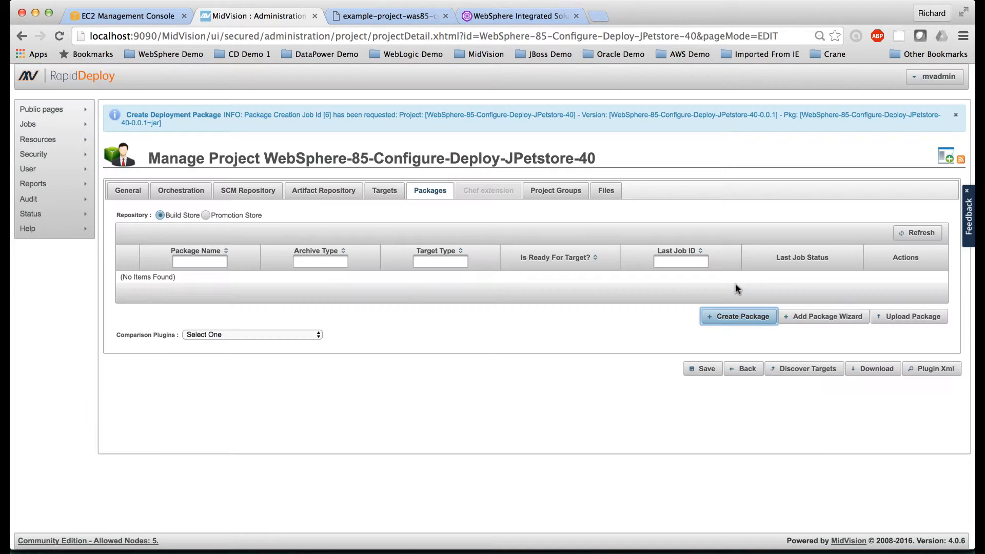
{"action": "left_click", "coordinate": [922, 234]}
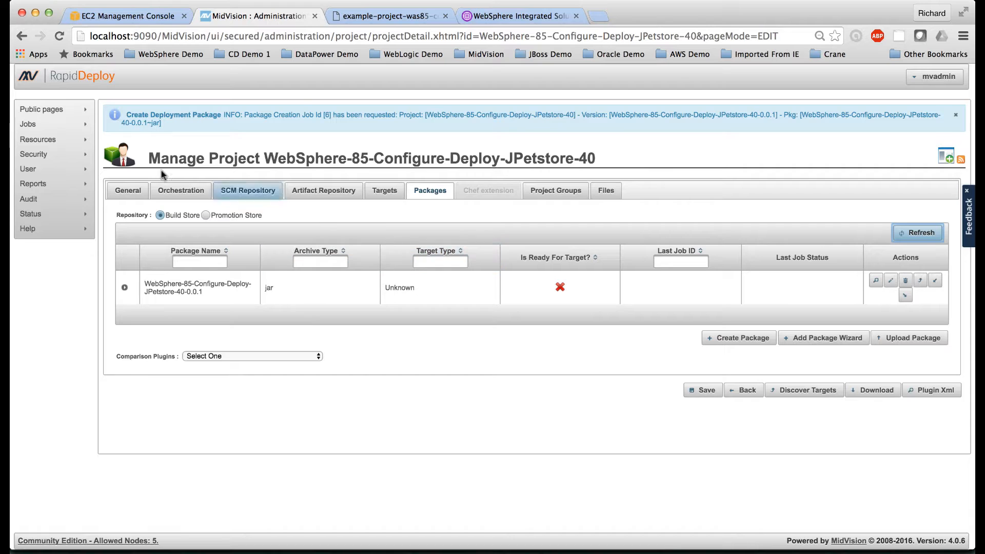
Step: Start a new job for WebSphere-85-Configure-Deploy-JPetstore-40, add the jpetstore application in the test environment as target, and continue to version selection
{"action": "mouse_move", "coordinate": [58, 127]}
{"action": "left_click", "coordinate": [131, 129]}
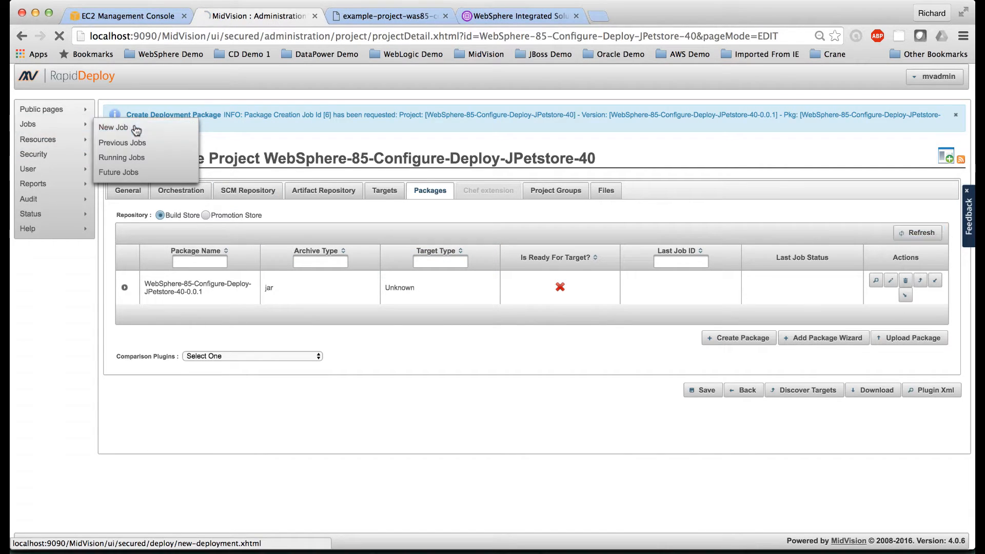
{"action": "left_click", "coordinate": [304, 155]}
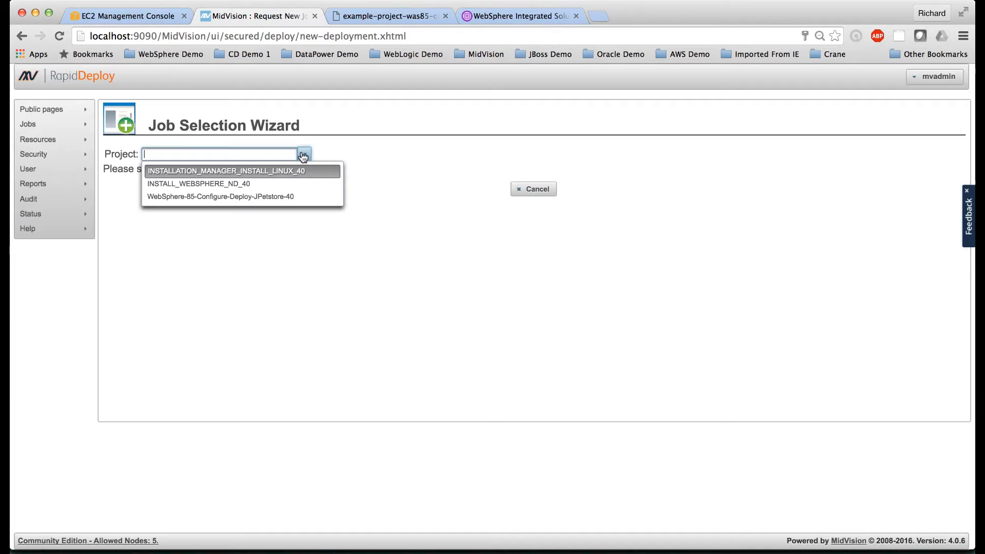
{"action": "left_click", "coordinate": [288, 195]}
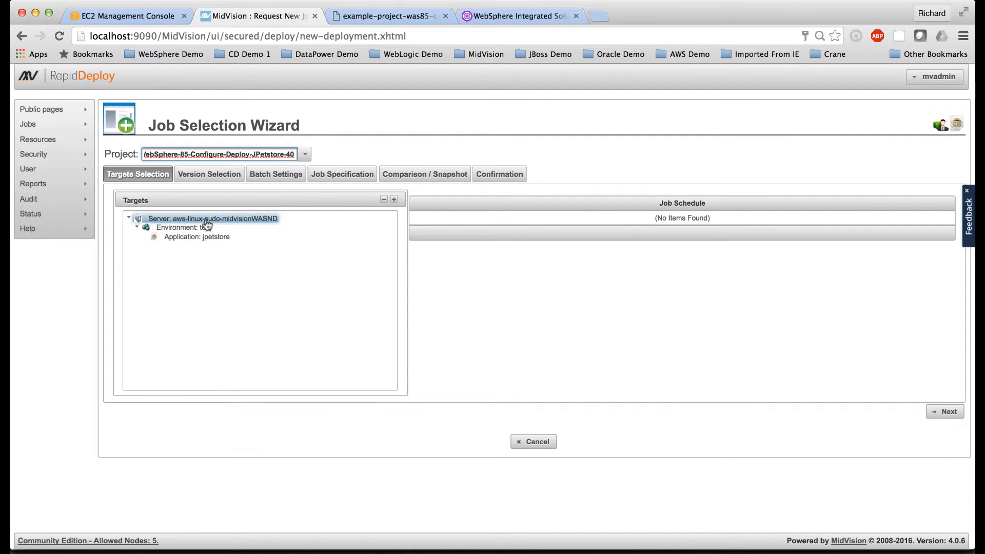
{"action": "left_click", "coordinate": [210, 239]}
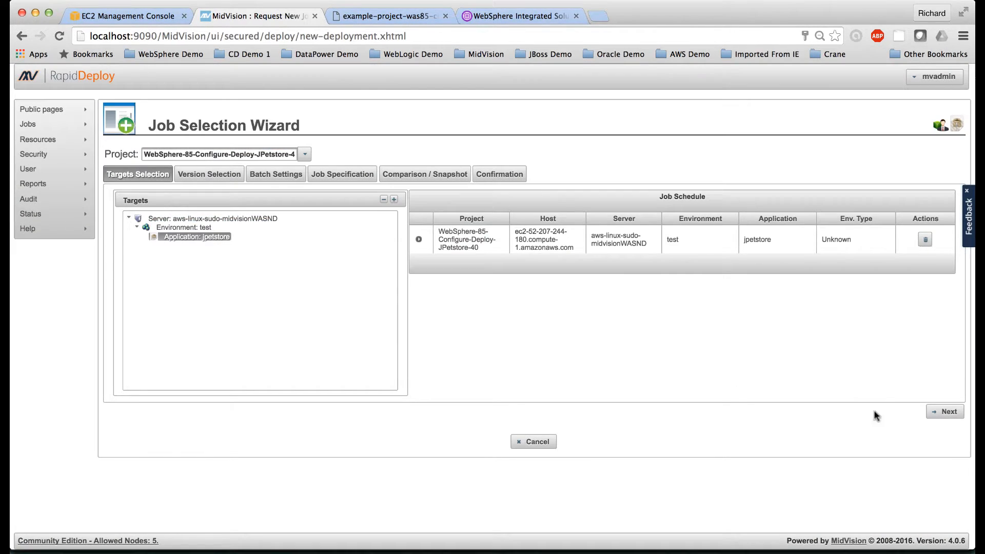
{"action": "left_click", "coordinate": [947, 412]}
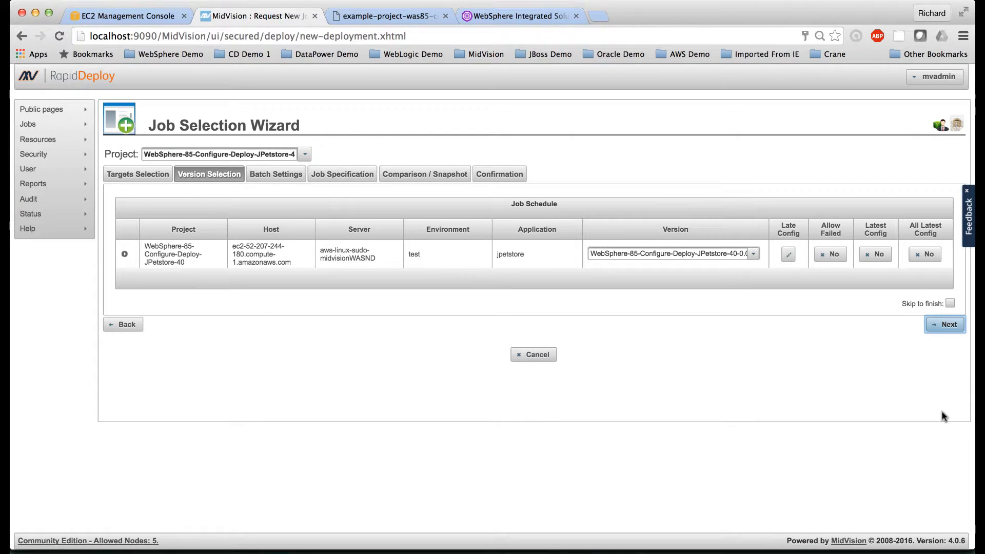
Step: Keep the WebSphere-85-Configure-Deploy-JPetstore-40-0.0.1 version and have the job wizard skip to the finish
{"action": "left_click", "coordinate": [753, 254]}
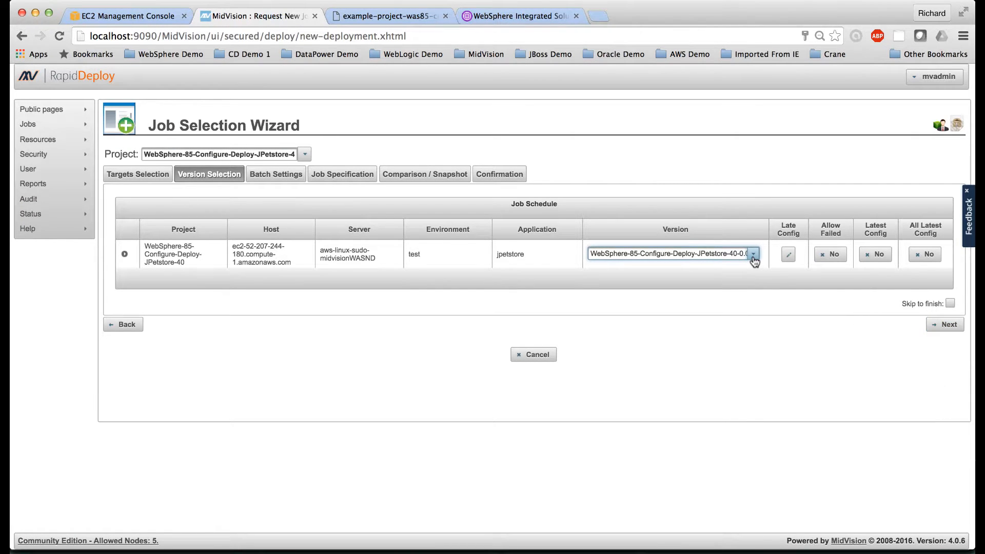
{"action": "left_click", "coordinate": [752, 254]}
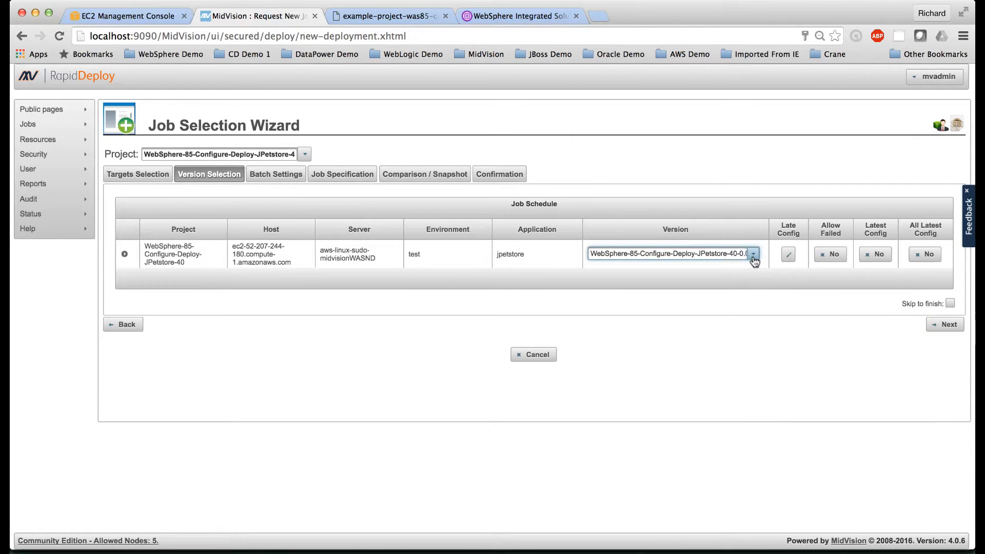
{"action": "left_click", "coordinate": [950, 304]}
{"action": "left_click", "coordinate": [947, 324]}
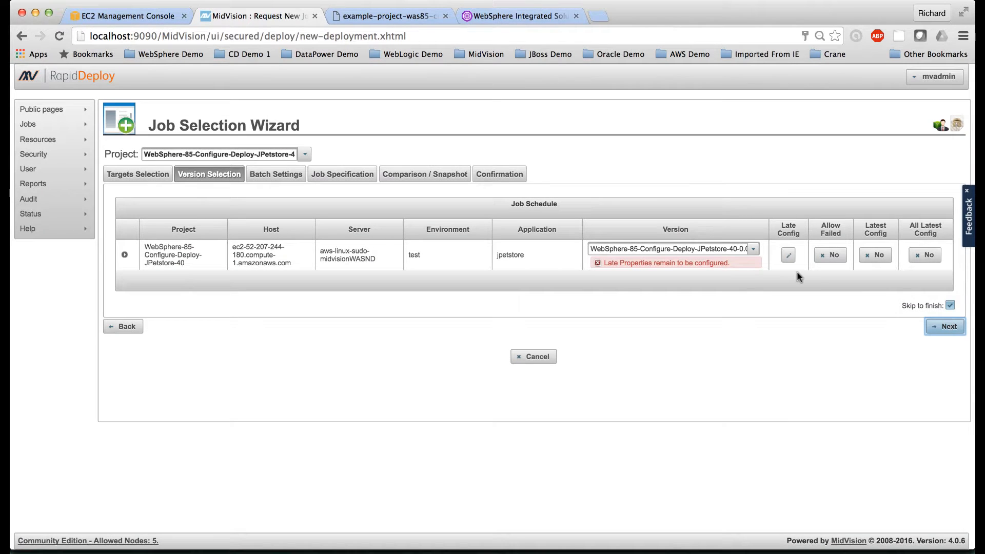
Step: Open the late job configuration for the jpetstore target and accept its data dictionary items
{"action": "left_click", "coordinate": [789, 256]}
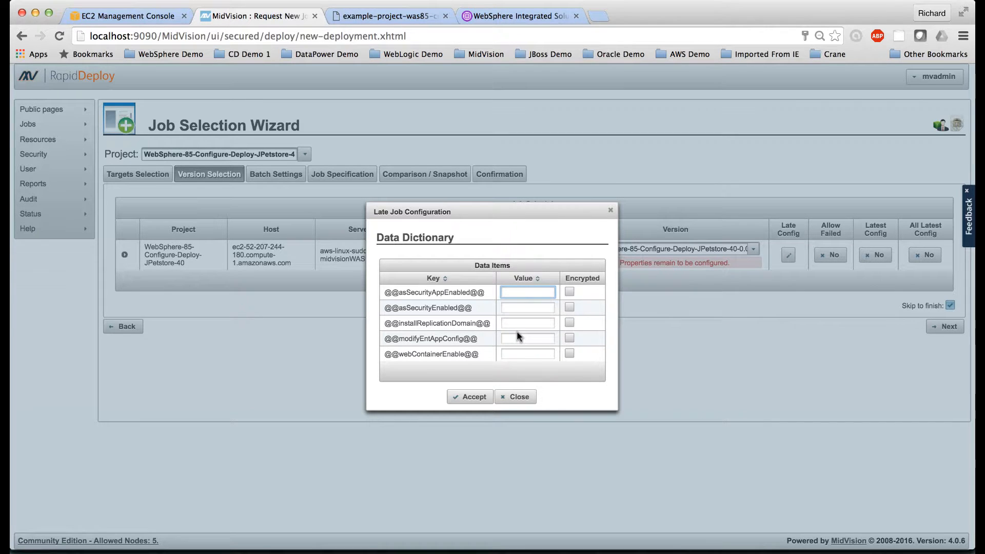
{"action": "scroll", "coordinate": [517, 333], "scroll_direction": "down", "scroll_amount": 1}
{"action": "left_click", "coordinate": [472, 397]}
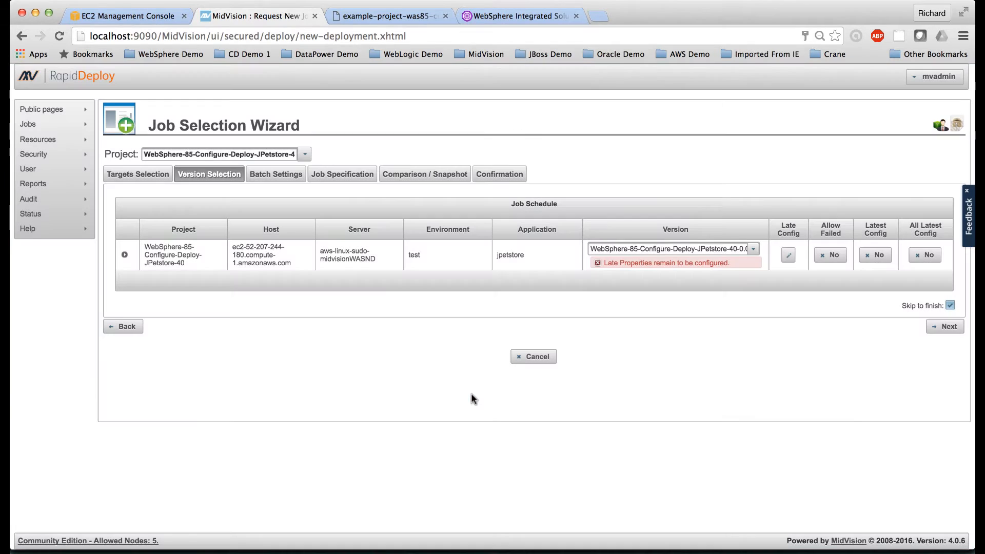
Step: Proceed to the job confirmation and start the JPetstore deployment job without a summary note
{"action": "left_click", "coordinate": [958, 326]}
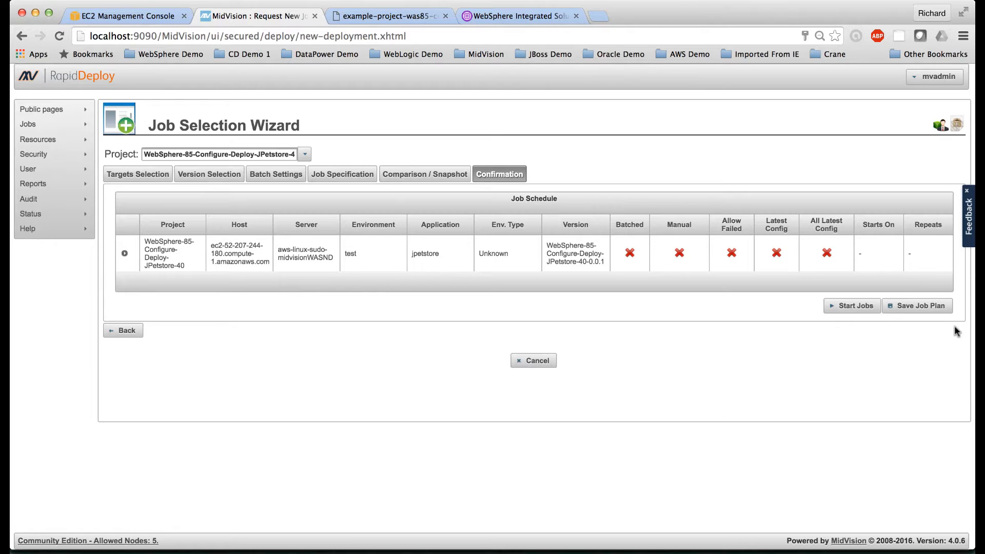
{"action": "left_click", "coordinate": [852, 307]}
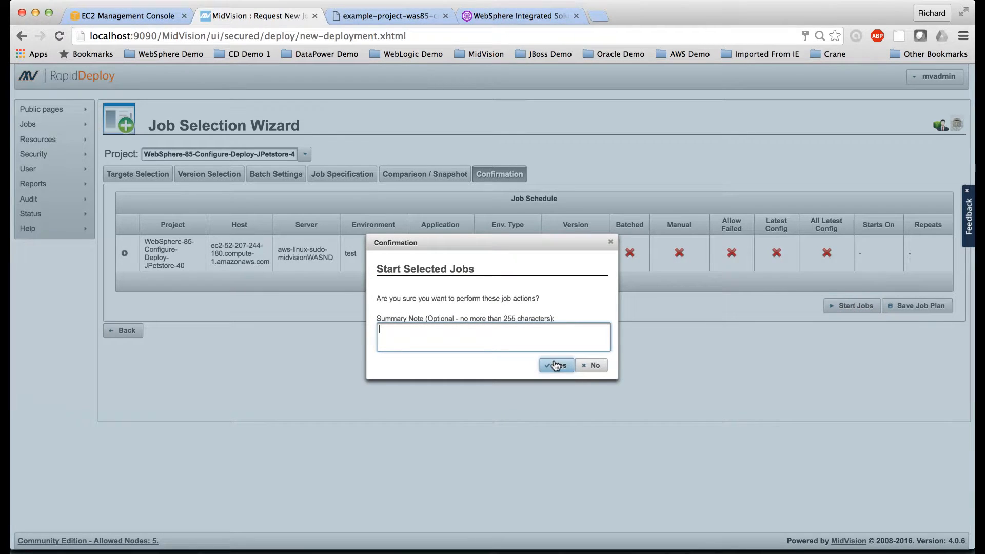
{"action": "left_click", "coordinate": [556, 365]}
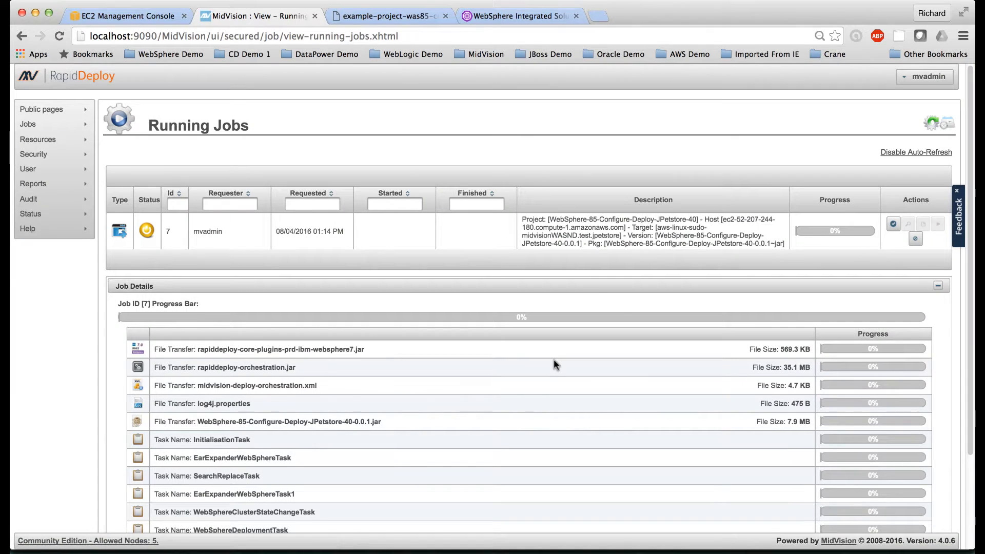
Step: Review the running deployment job's file transfers and tasks, and expand its detailed log output
{"action": "scroll", "coordinate": [553, 360], "scroll_direction": "down", "scroll_amount": 3}
{"action": "scroll", "coordinate": [553, 362], "scroll_direction": "down", "scroll_amount": 2}
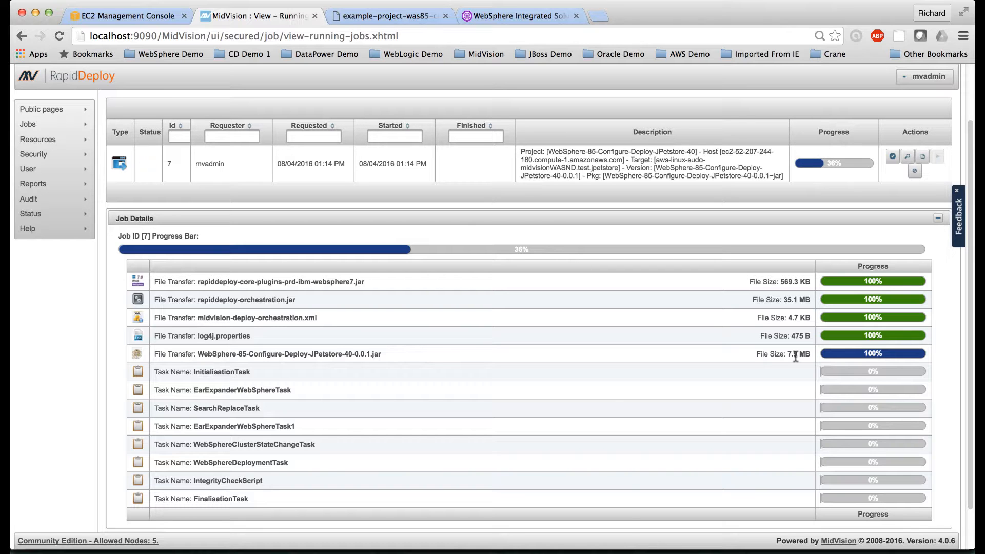
{"action": "scroll", "coordinate": [795, 355], "scroll_direction": "down", "scroll_amount": 2}
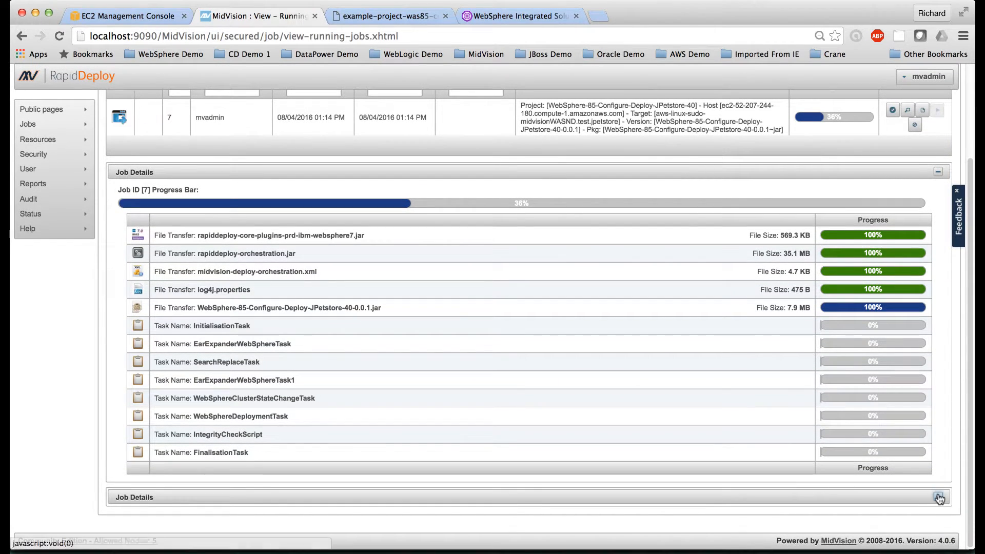
{"action": "left_click", "coordinate": [939, 498]}
{"action": "scroll", "coordinate": [830, 481], "scroll_direction": "down", "scroll_amount": 5}
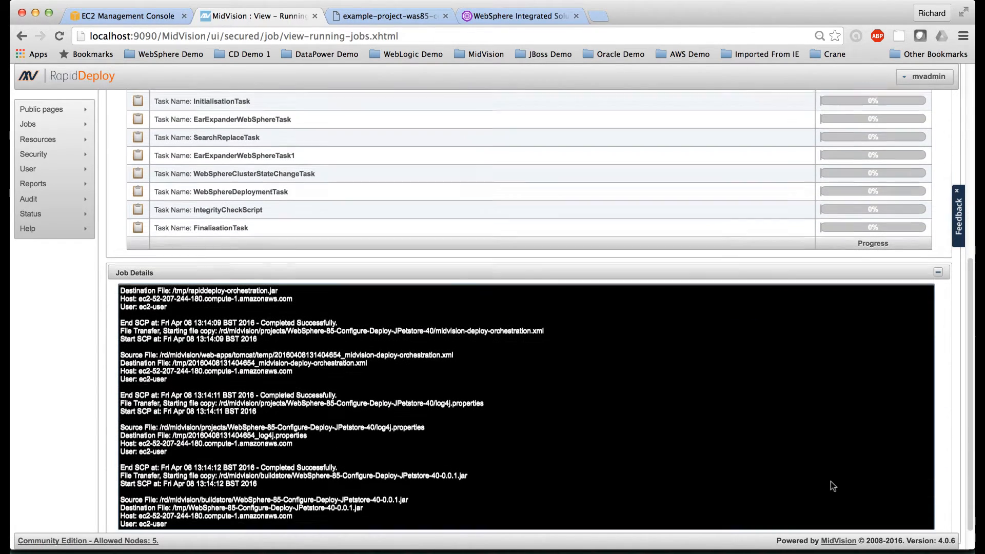
Step: Monitor the JPetstore deployment job's overall progress, individual tasks and detailed log output through to the finalisation task
{"action": "scroll", "coordinate": [831, 482], "scroll_direction": "down", "scroll_amount": 1}
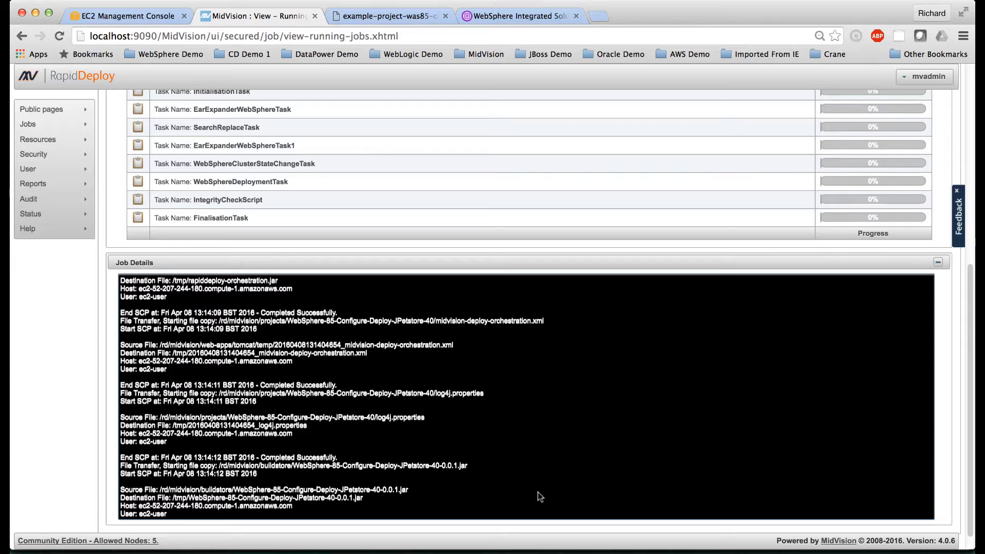
{"action": "scroll", "coordinate": [537, 492], "scroll_direction": "up", "scroll_amount": 5}
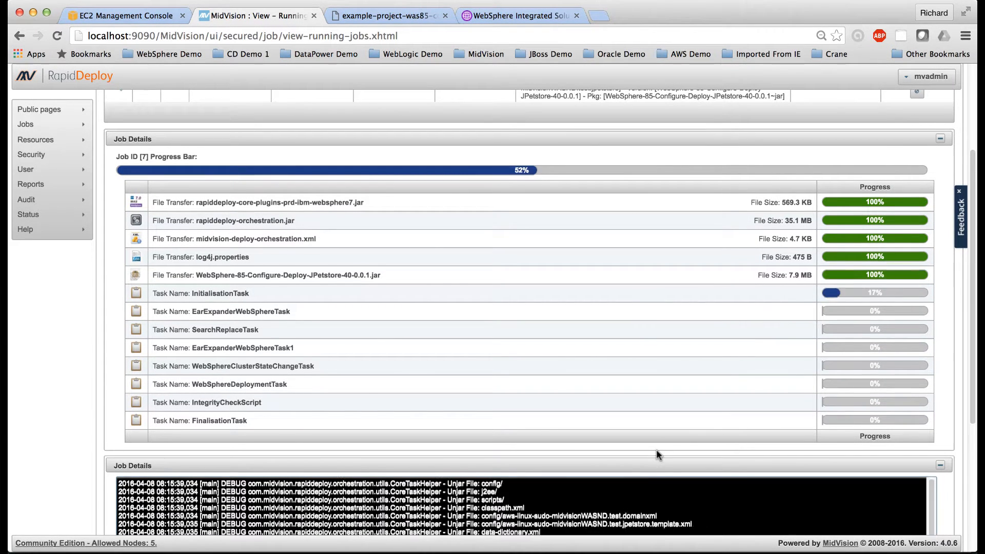
{"action": "scroll", "coordinate": [656, 454], "scroll_direction": "down", "scroll_amount": 3}
{"action": "scroll", "coordinate": [658, 452], "scroll_direction": "down", "scroll_amount": 3}
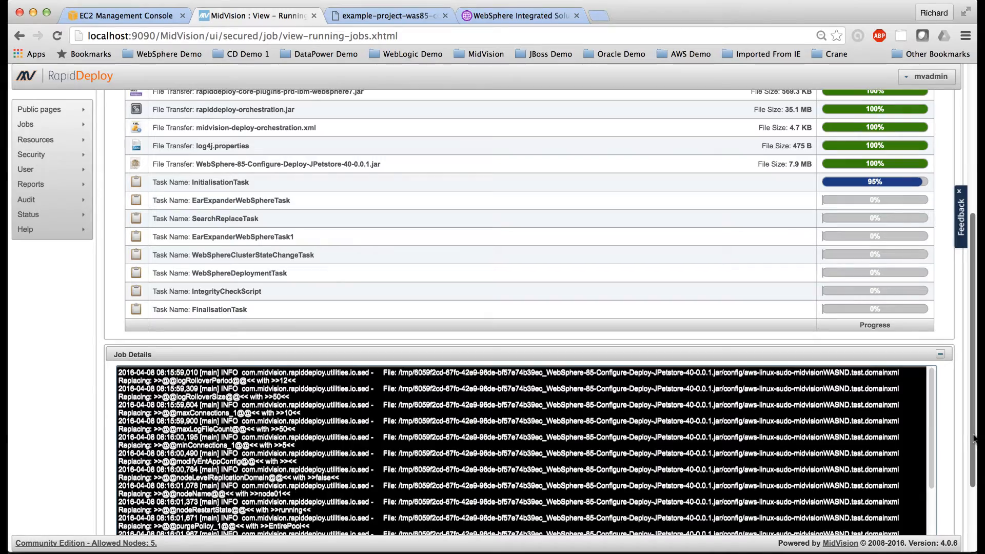
{"action": "scroll", "coordinate": [974, 439], "scroll_direction": "down", "scroll_amount": 3}
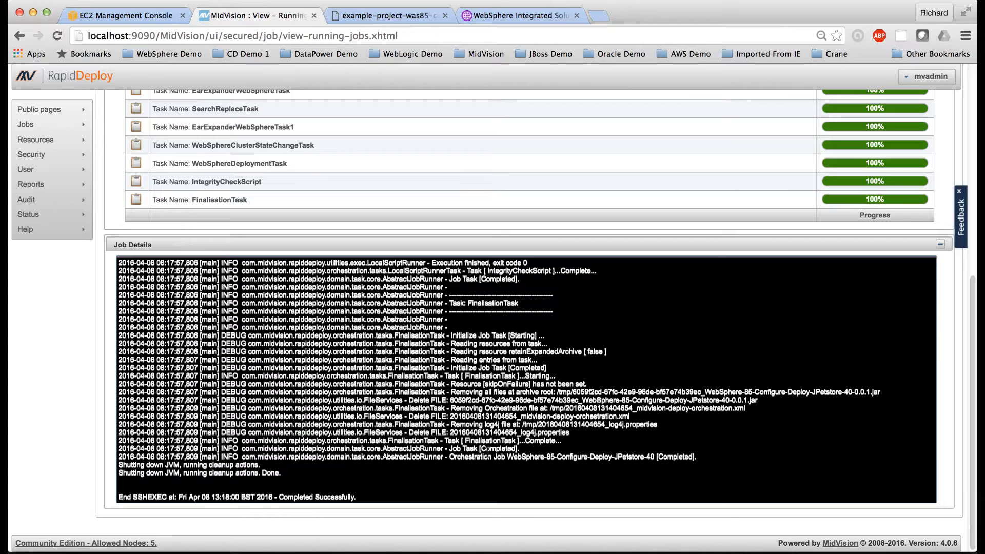
{"action": "scroll", "coordinate": [488, 451], "scroll_direction": "up", "scroll_amount": 10}
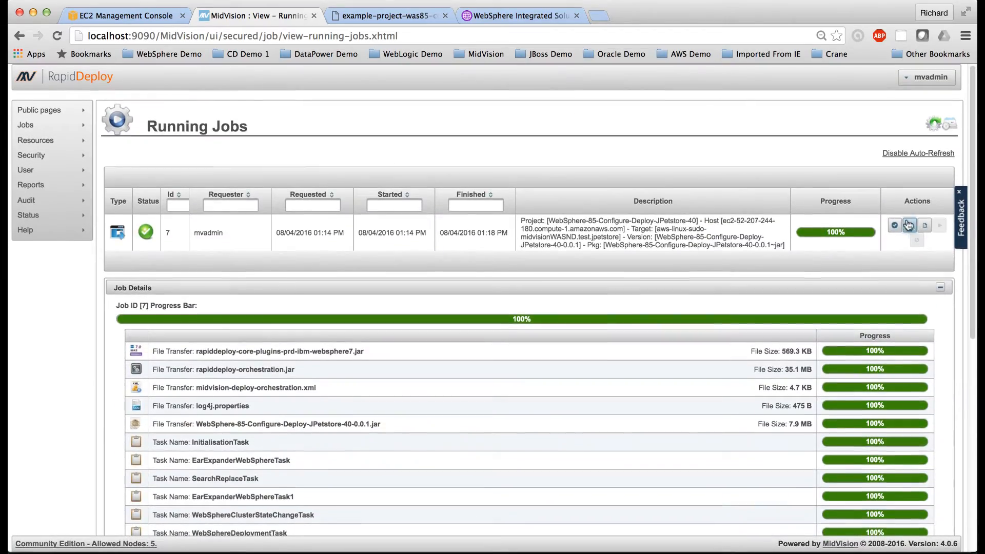
{"action": "scroll", "coordinate": [910, 227], "scroll_direction": "down", "scroll_amount": 6}
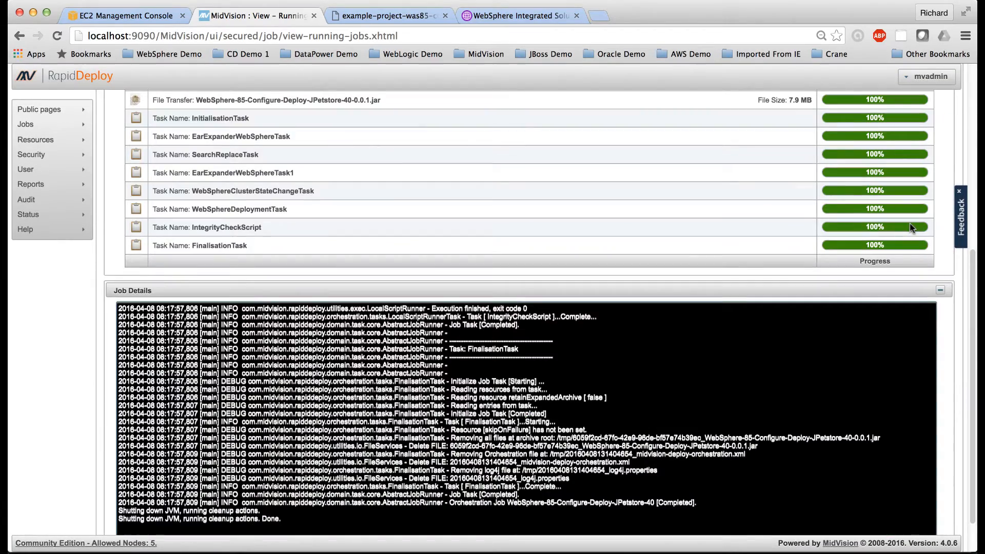
{"action": "scroll", "coordinate": [912, 227], "scroll_direction": "up", "scroll_amount": 6}
{"action": "scroll", "coordinate": [910, 223], "scroll_direction": "down", "scroll_amount": 6}
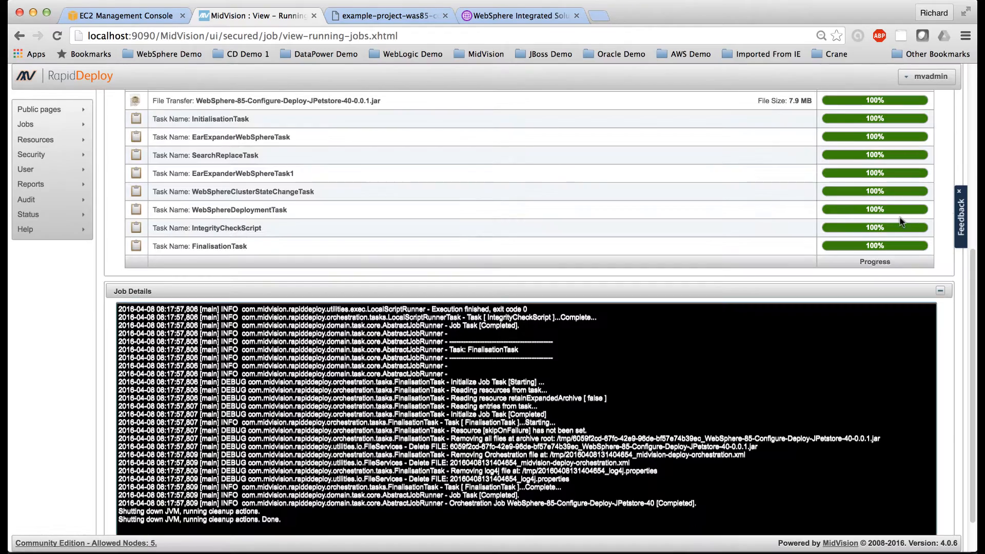
{"action": "scroll", "coordinate": [904, 221], "scroll_direction": "up", "scroll_amount": 4}
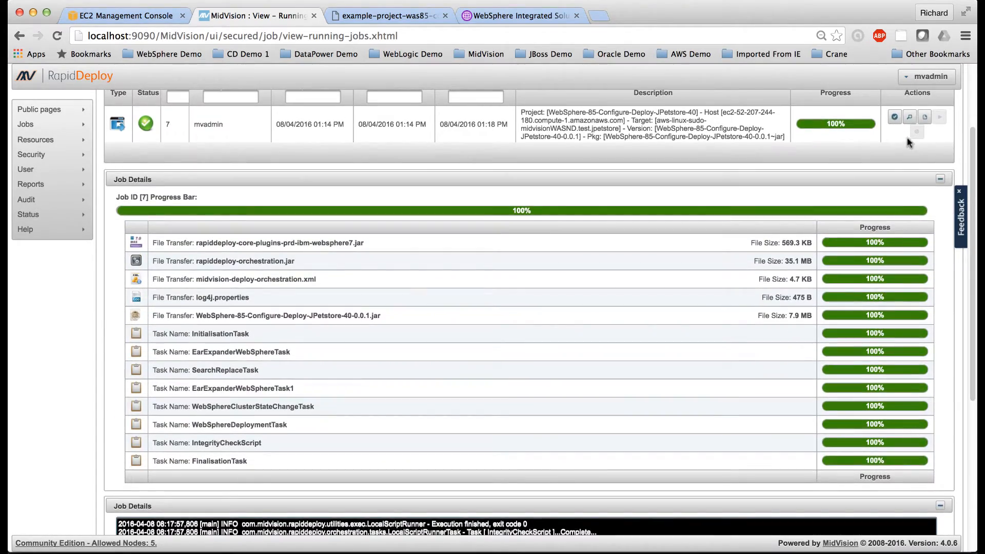
Step: Open the full log of the JPetstore deployment job in an enlarged window and go to the WebSphere configuration output
{"action": "left_click", "coordinate": [909, 119]}
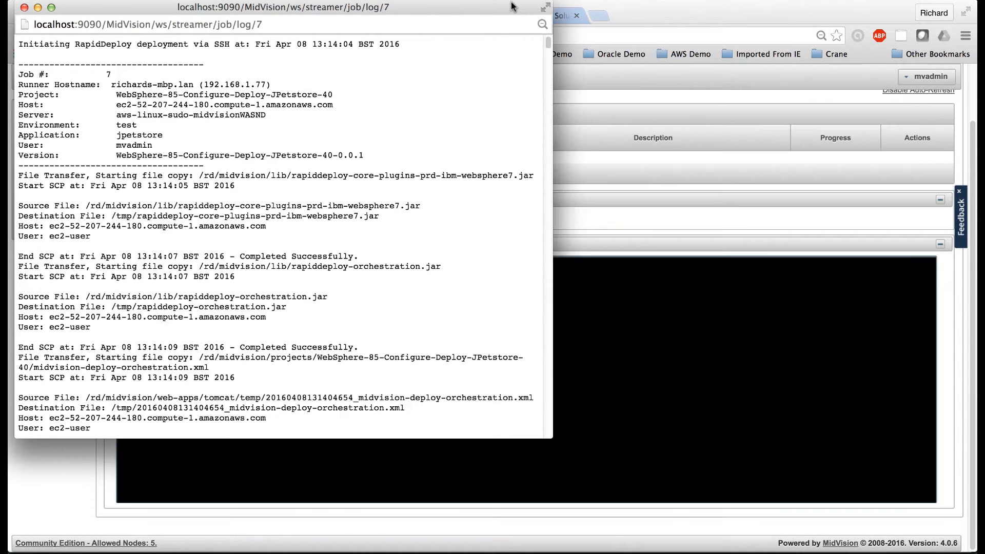
{"action": "left_click", "coordinate": [51, 8]}
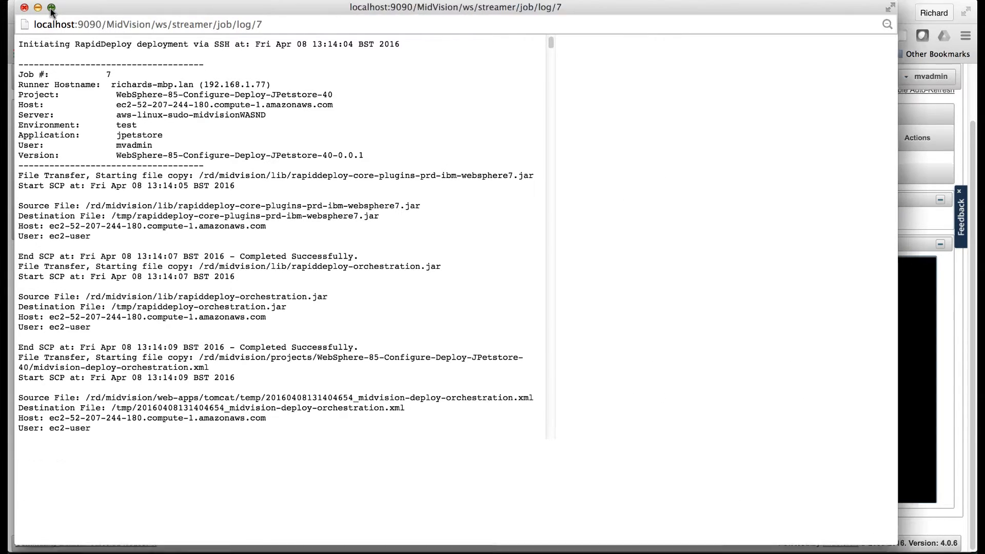
{"action": "left_click_drag", "start_coordinate": [922, 55], "coordinate": [920, 263]}
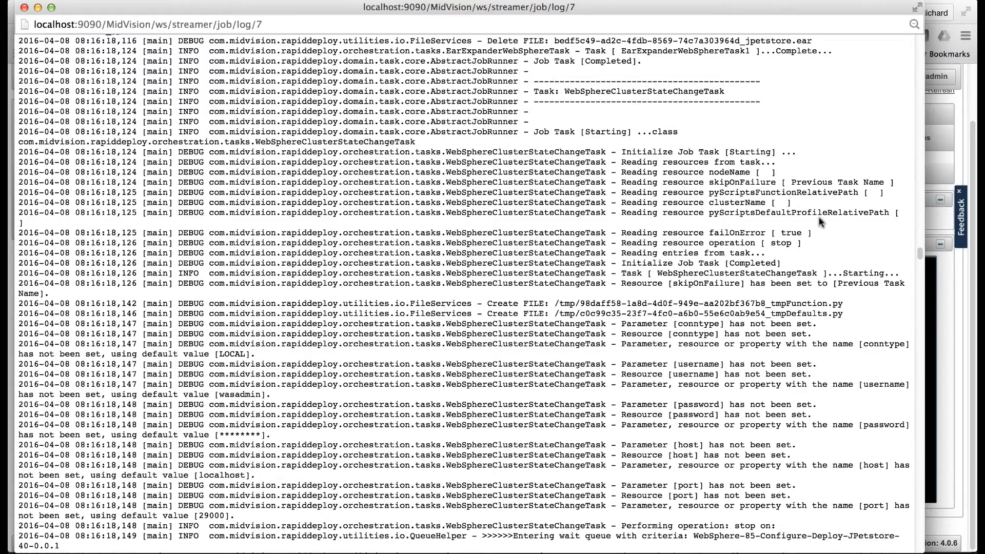
{"action": "left_click_drag", "start_coordinate": [912, 254], "coordinate": [918, 320]}
{"action": "scroll", "coordinate": [757, 374], "scroll_direction": "down", "scroll_amount": 6}
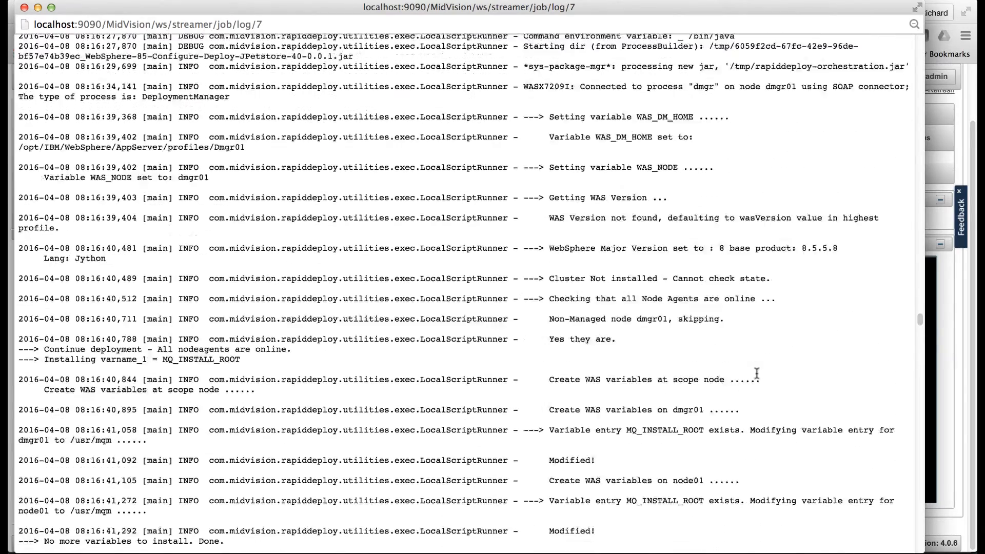
Step: Examine the log entries for creating cluster01 and its member, including the server settings and end point ports
{"action": "scroll", "coordinate": [756, 373], "scroll_direction": "down", "scroll_amount": 10}
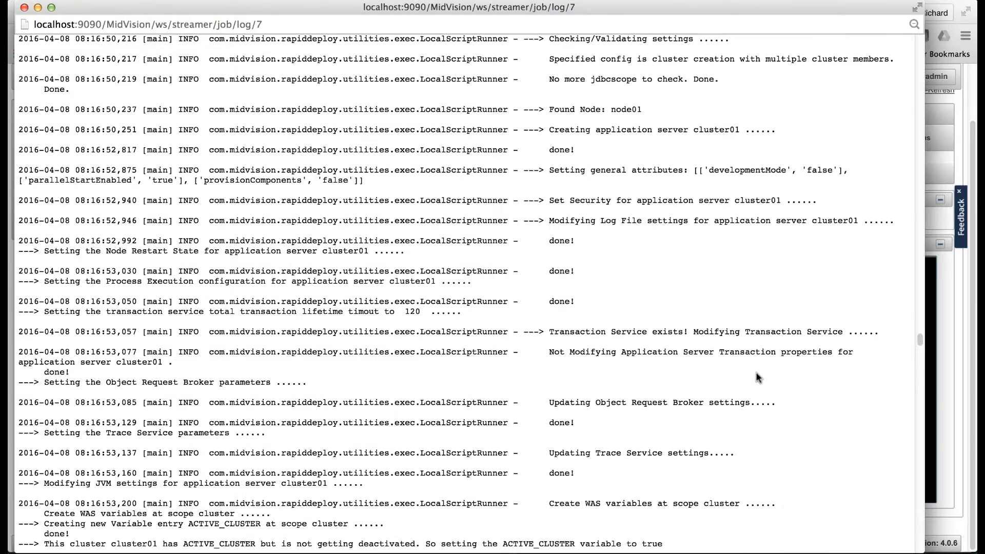
{"action": "scroll", "coordinate": [757, 378], "scroll_direction": "down", "scroll_amount": 8}
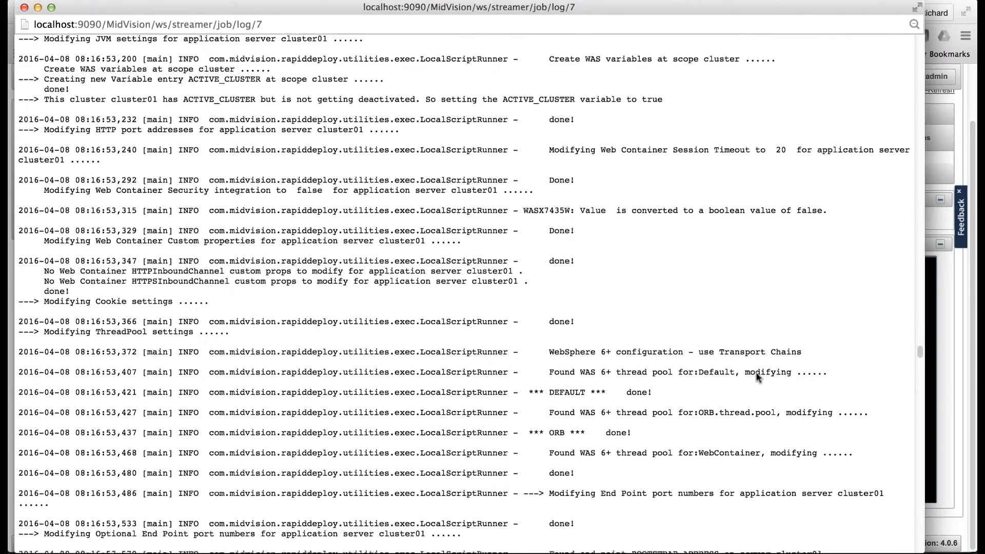
{"action": "scroll", "coordinate": [659, 385], "scroll_direction": "down", "scroll_amount": 2}
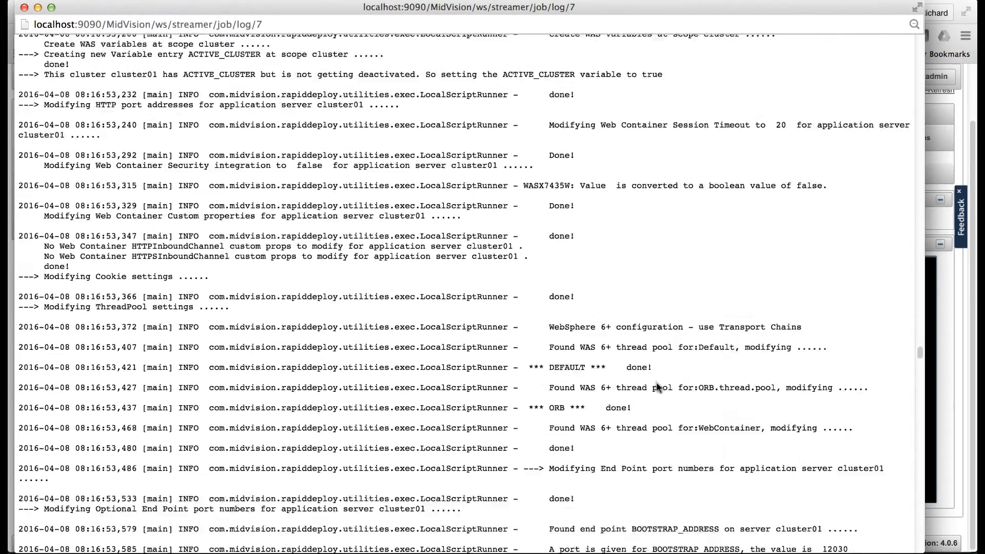
{"action": "scroll", "coordinate": [658, 387], "scroll_direction": "down", "scroll_amount": 9}
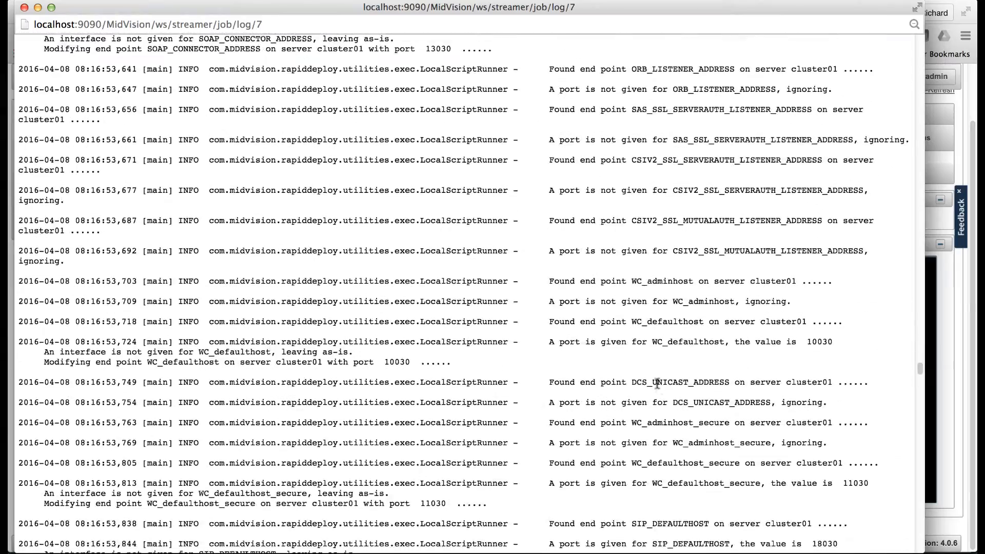
{"action": "scroll", "coordinate": [657, 383], "scroll_direction": "down", "scroll_amount": 11}
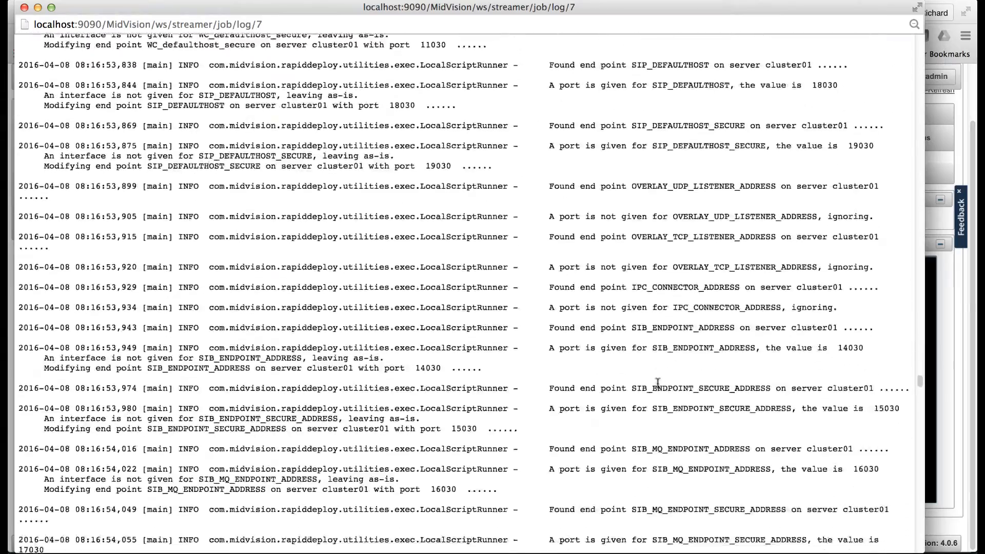
{"action": "scroll", "coordinate": [659, 385], "scroll_direction": "down", "scroll_amount": 10}
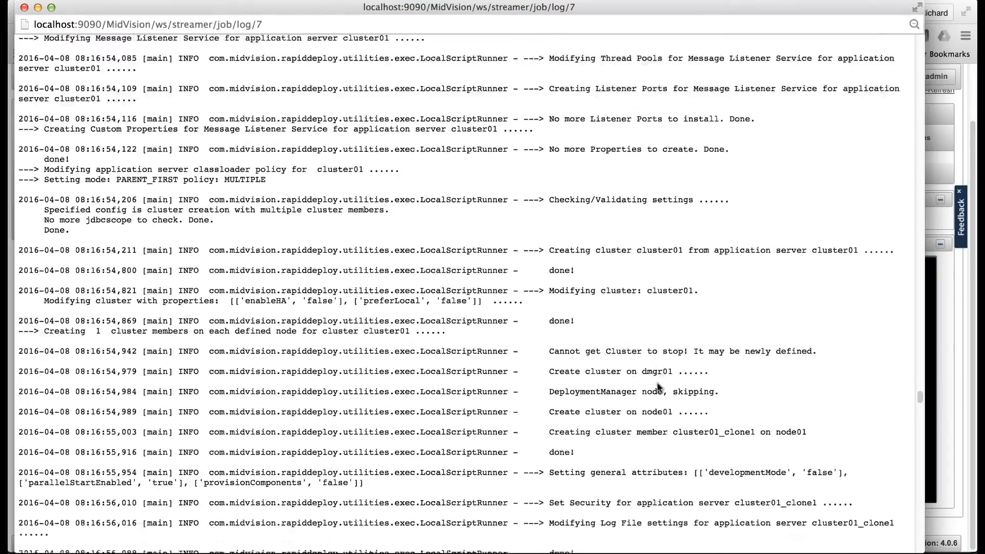
{"action": "scroll", "coordinate": [660, 387], "scroll_direction": "down", "scroll_amount": 13}
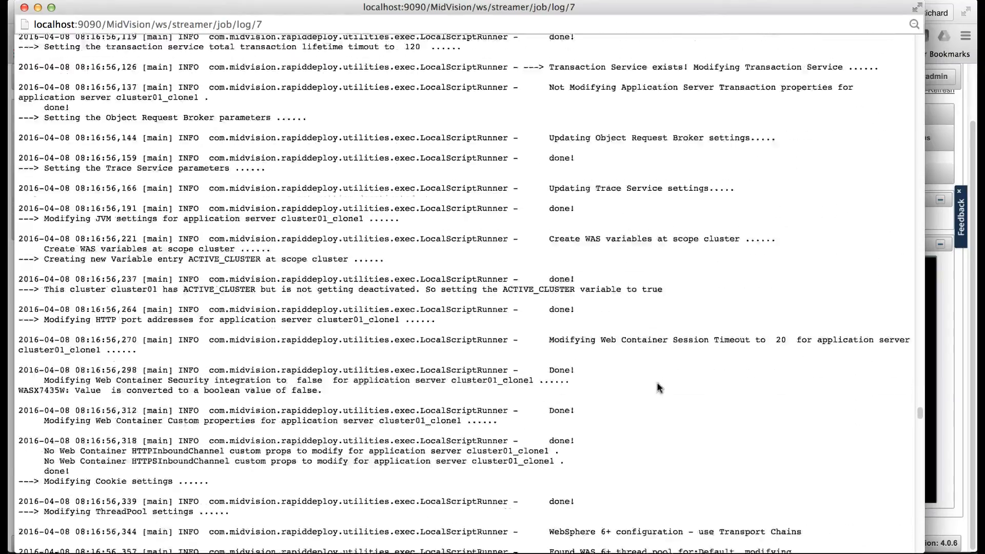
{"action": "scroll", "coordinate": [659, 387], "scroll_direction": "down", "scroll_amount": 12}
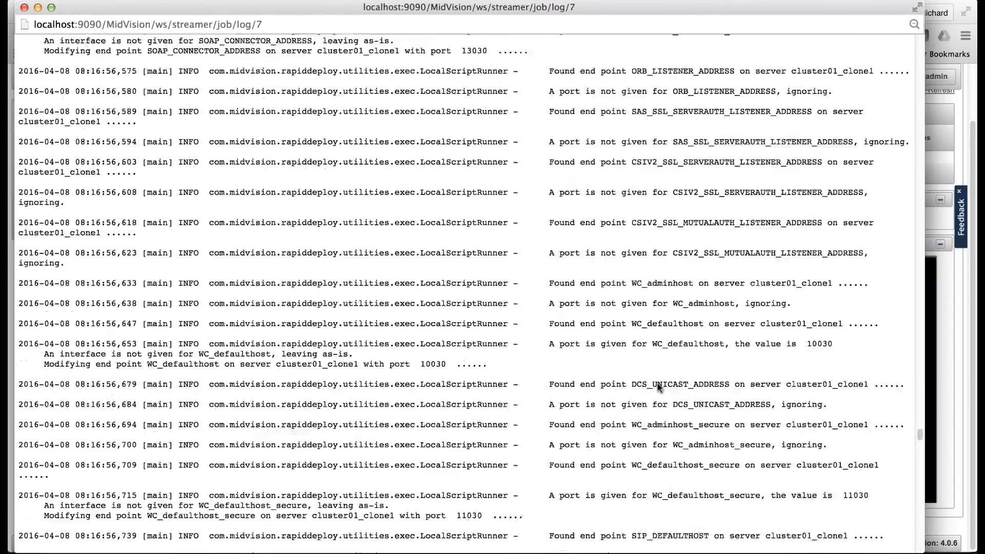
Step: Review the log entries for the data source, JPetstoreTest installation and cluster restart, and close the log window
{"action": "scroll", "coordinate": [659, 387], "scroll_direction": "down", "scroll_amount": 15}
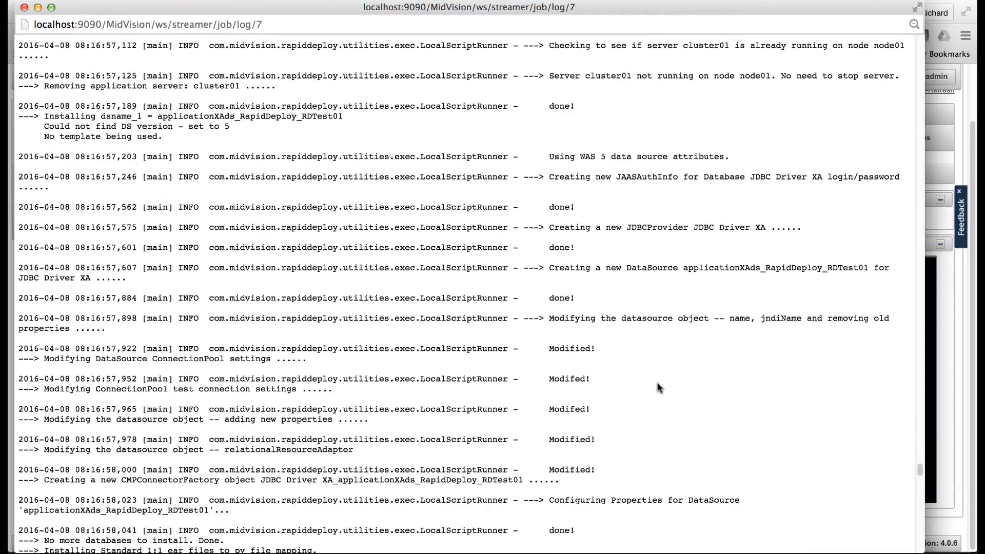
{"action": "scroll", "coordinate": [660, 388], "scroll_direction": "down", "scroll_amount": 15}
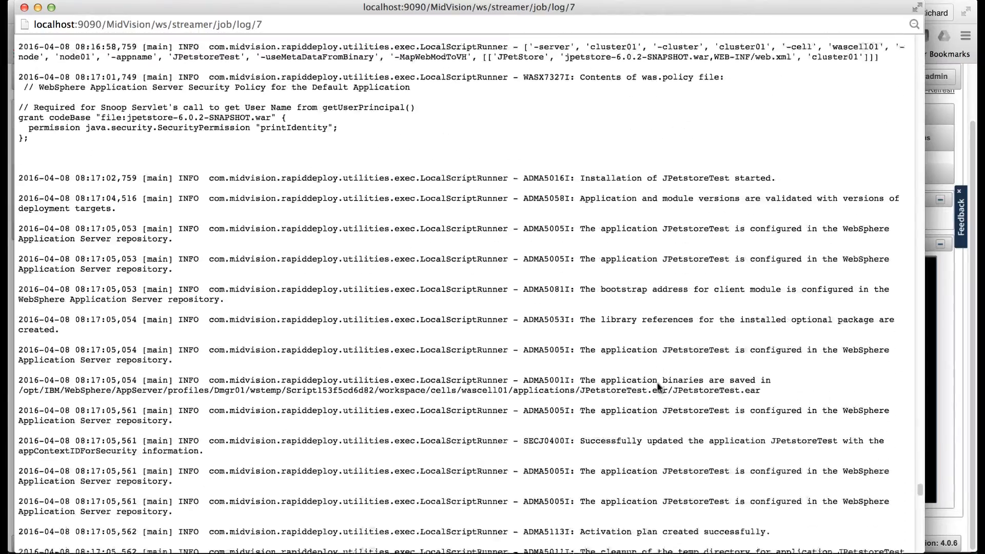
{"action": "scroll", "coordinate": [659, 384], "scroll_direction": "down", "scroll_amount": 15}
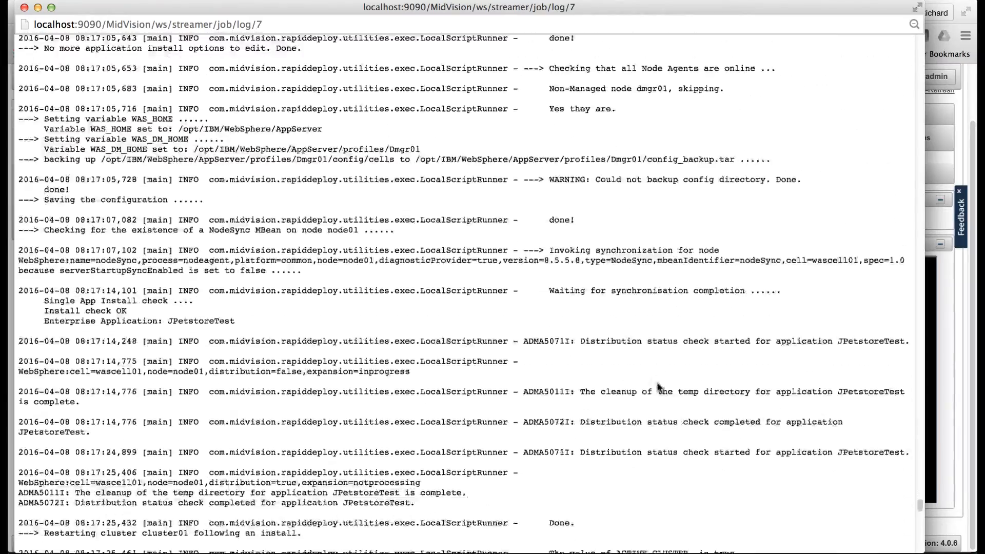
{"action": "scroll", "coordinate": [657, 383], "scroll_direction": "down", "scroll_amount": 7}
{"action": "scroll", "coordinate": [659, 385], "scroll_direction": "up", "scroll_amount": 3}
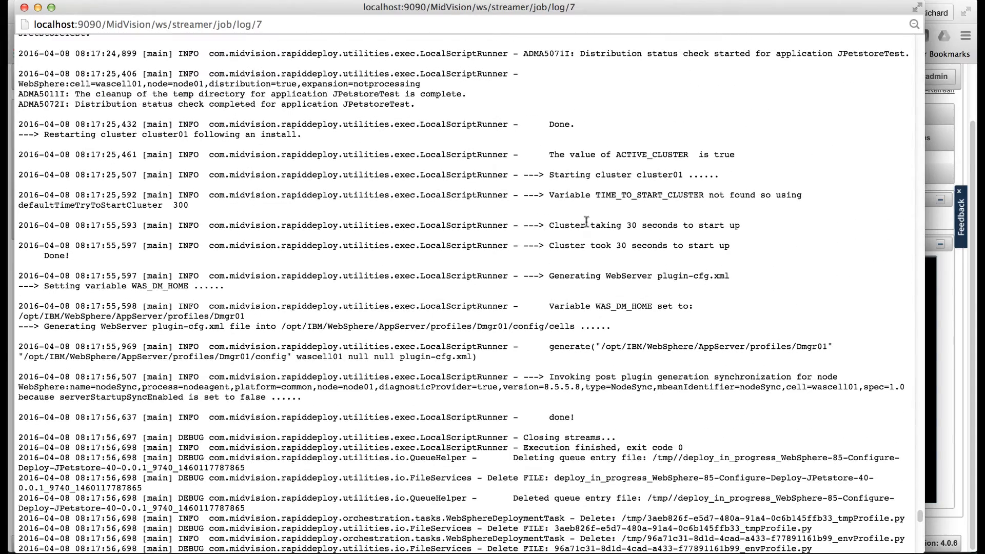
{"action": "left_click", "coordinate": [24, 7]}
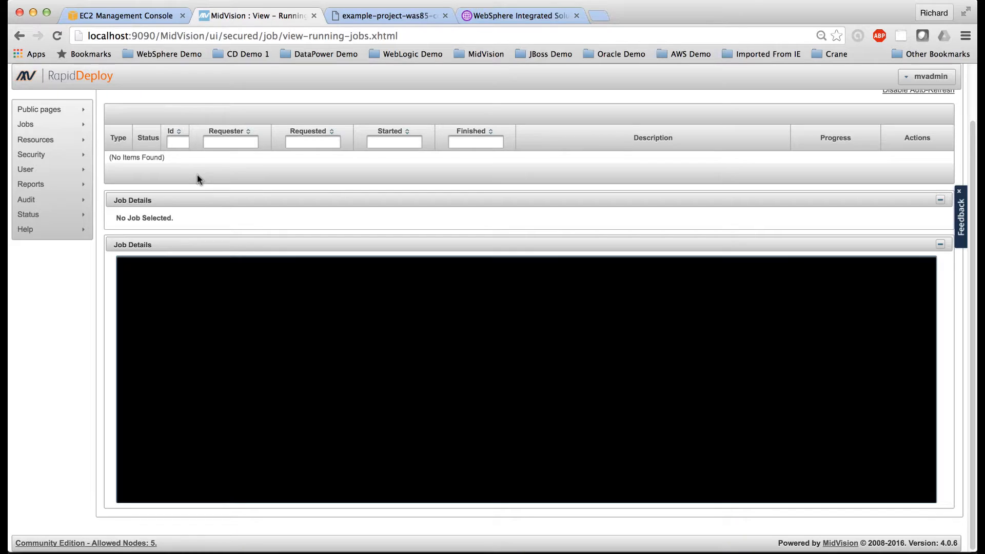
Step: Switch to the WebSphere Integrated Solutions Console, log out, and log back in with the administrator user ID and password
{"action": "left_click", "coordinate": [516, 17]}
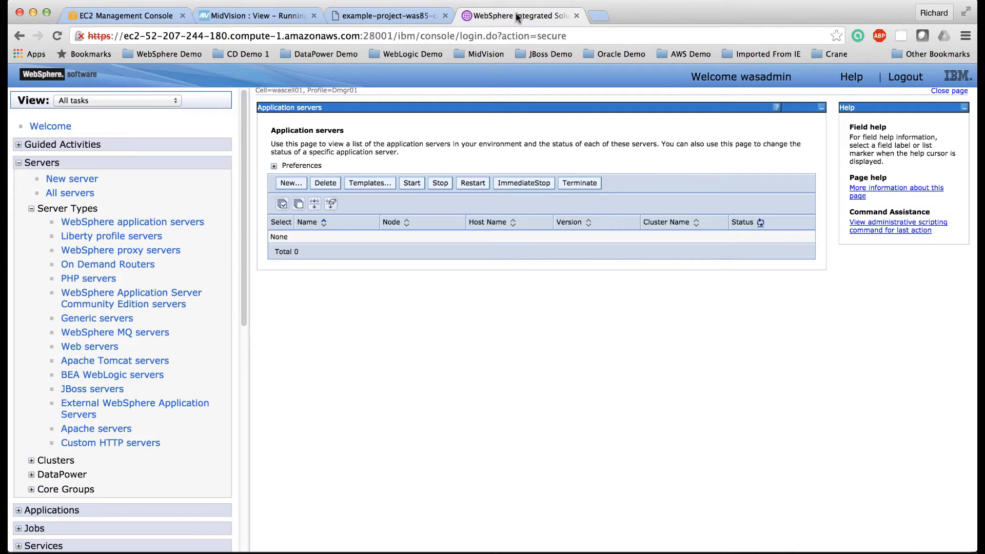
{"action": "left_click", "coordinate": [904, 78]}
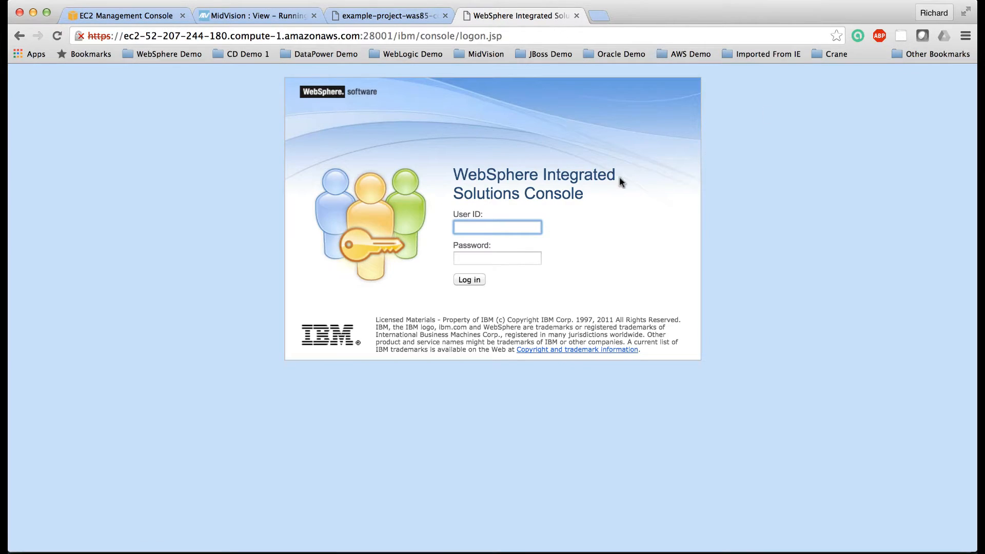
{"action": "type", "text": "wasadmin"}
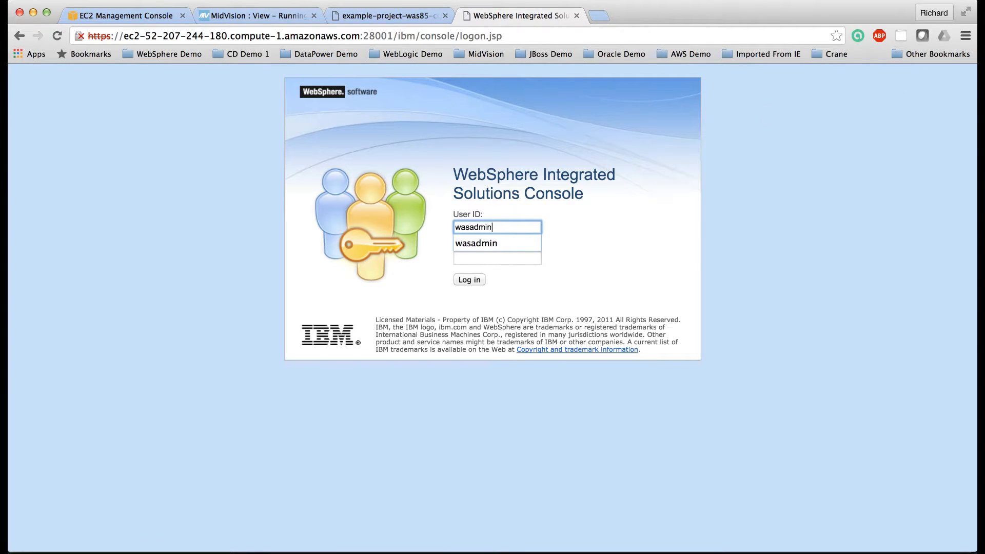
{"action": "key", "text": "Tab"}
{"action": "type", "text": "wasadmin"}
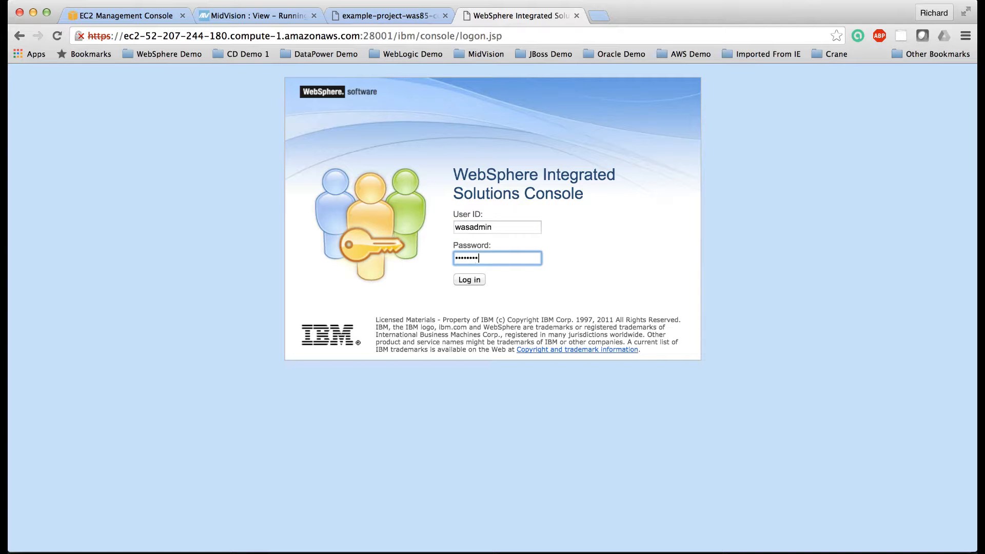
{"action": "left_click", "coordinate": [466, 280]}
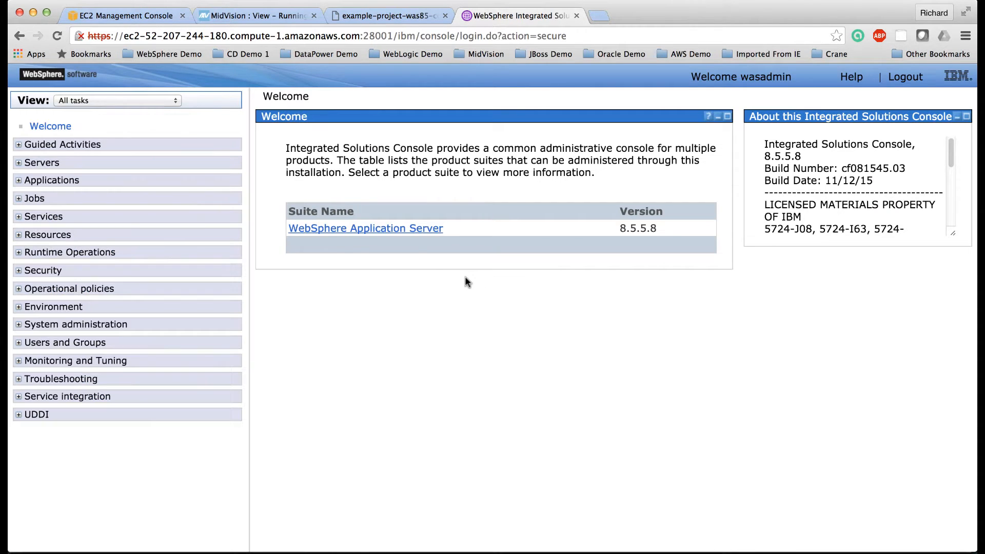
Step: Display the list of WebSphere application servers to check the deployed cluster member and its status
{"action": "left_click", "coordinate": [21, 163]}
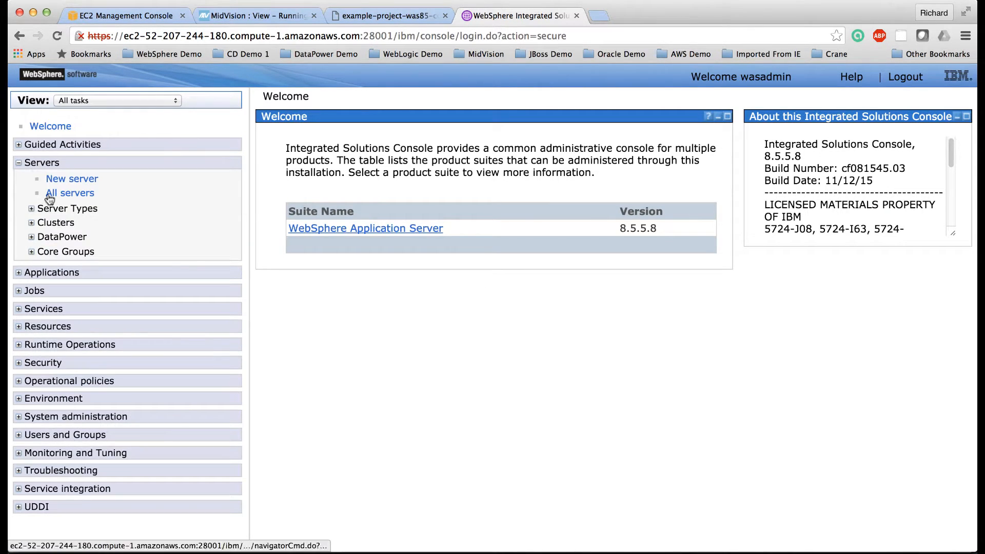
{"action": "left_click", "coordinate": [31, 209]}
{"action": "left_click", "coordinate": [83, 223]}
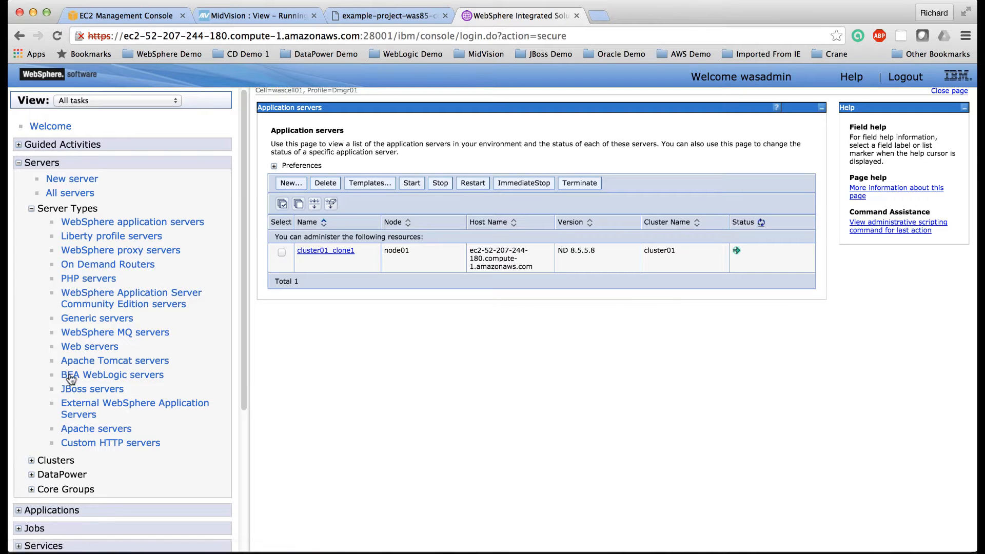
Step: Display the WebSphere application server clusters to check the deployed cluster and its status
{"action": "scroll", "coordinate": [67, 380], "scroll_direction": "down", "scroll_amount": 5}
{"action": "left_click", "coordinate": [31, 322]}
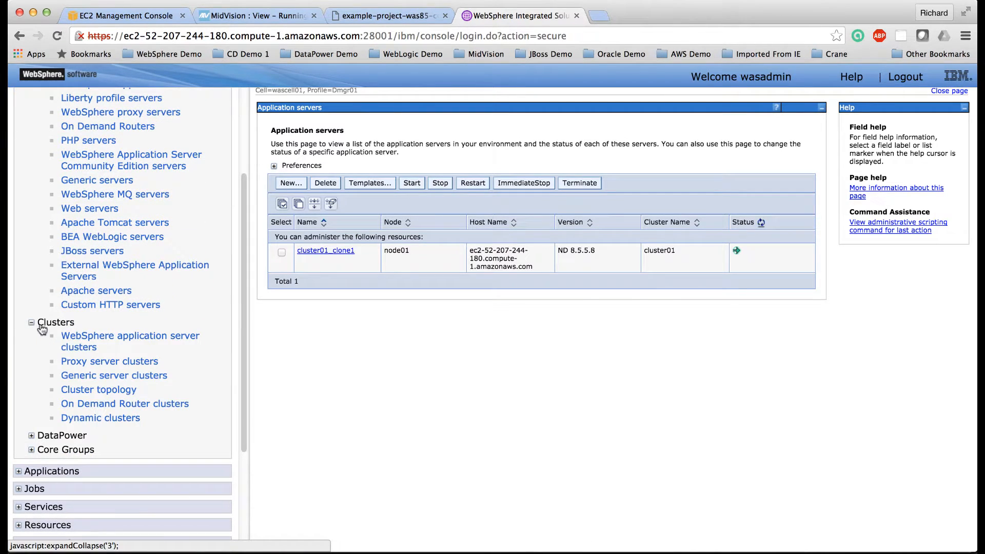
{"action": "left_click", "coordinate": [79, 341]}
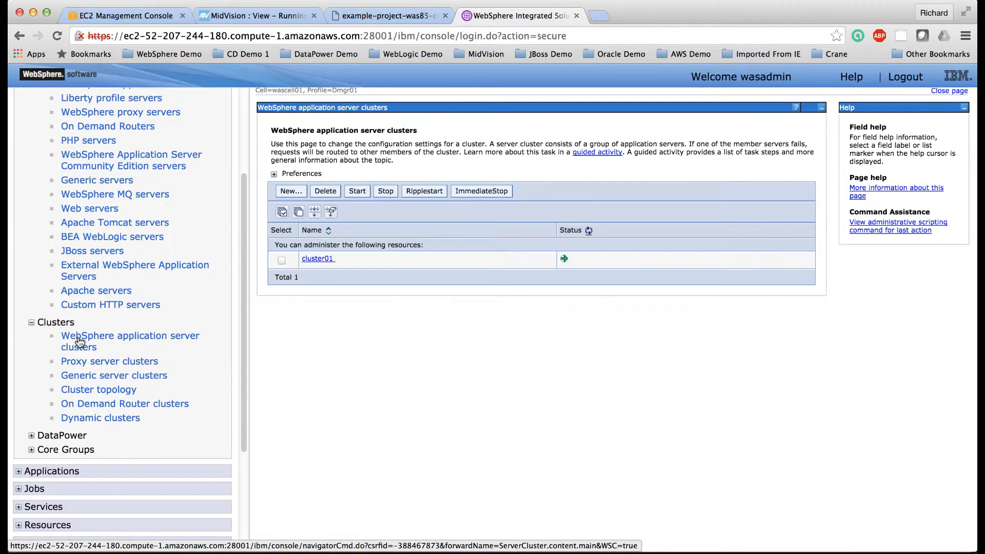
Step: Display the list of all applications to check the deployed JPetstore application and its status
{"action": "scroll", "coordinate": [79, 341], "scroll_direction": "down", "scroll_amount": 2}
{"action": "scroll", "coordinate": [80, 341], "scroll_direction": "down", "scroll_amount": 3}
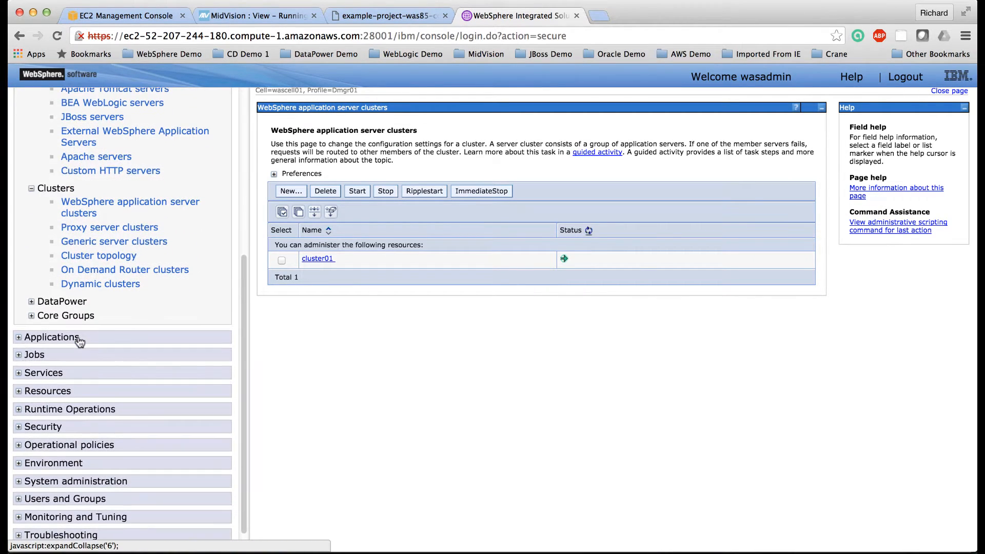
{"action": "left_click", "coordinate": [19, 338]}
{"action": "left_click", "coordinate": [65, 357]}
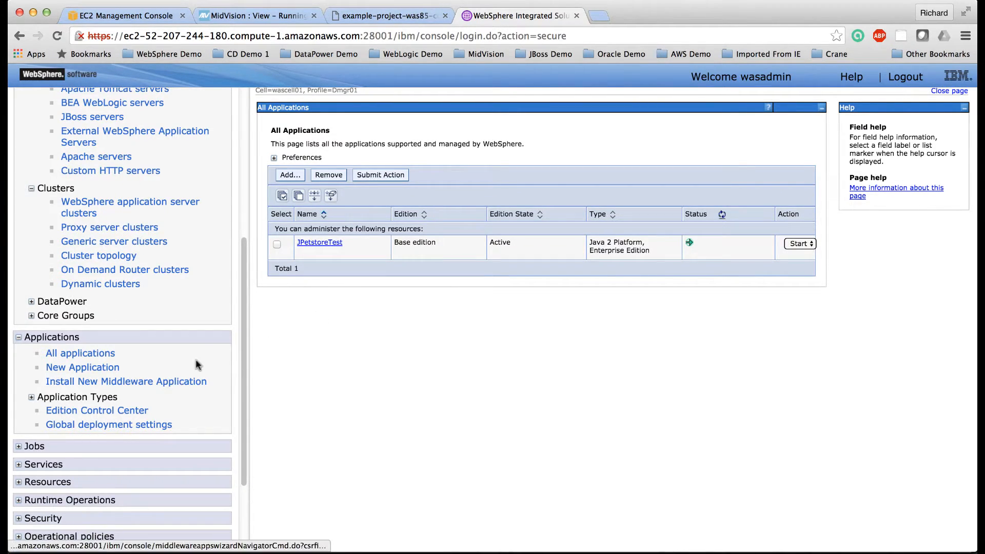
Step: Display the list of virtual hosts under Environment to check the one configured for the cluster
{"action": "scroll", "coordinate": [195, 360], "scroll_direction": "down", "scroll_amount": 5}
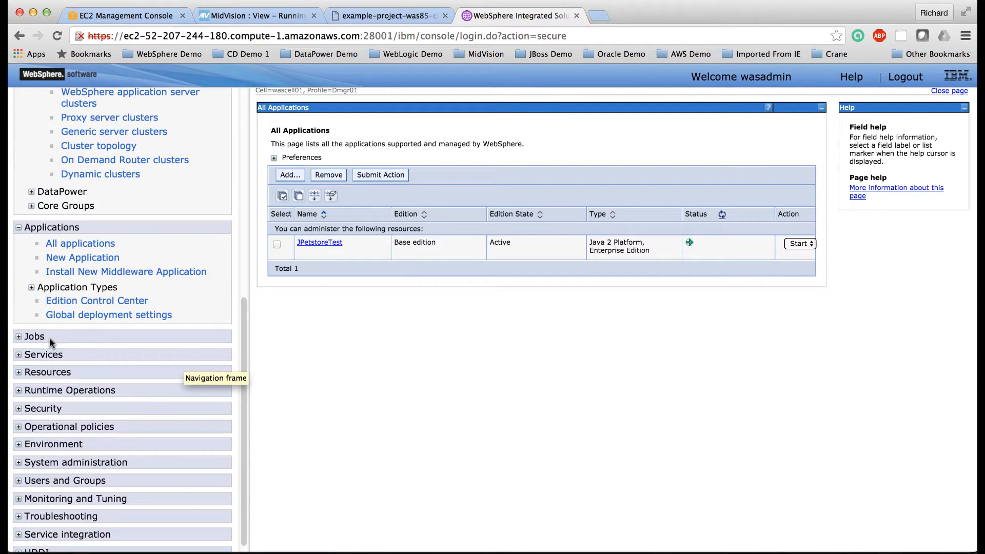
{"action": "scroll", "coordinate": [60, 301], "scroll_direction": "down", "scroll_amount": 1}
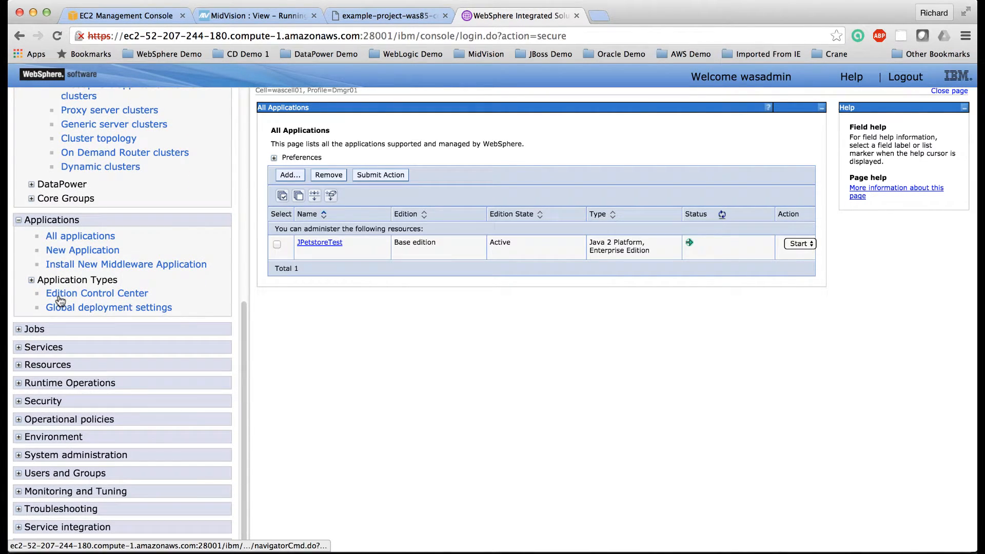
{"action": "left_click", "coordinate": [20, 436]}
{"action": "scroll", "coordinate": [22, 435], "scroll_direction": "down", "scroll_amount": 3}
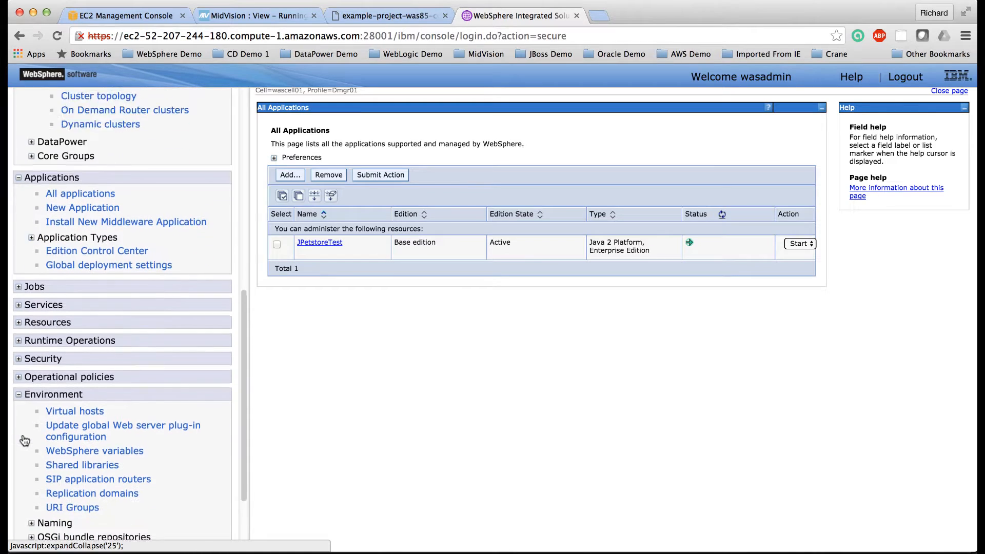
{"action": "left_click", "coordinate": [88, 374]}
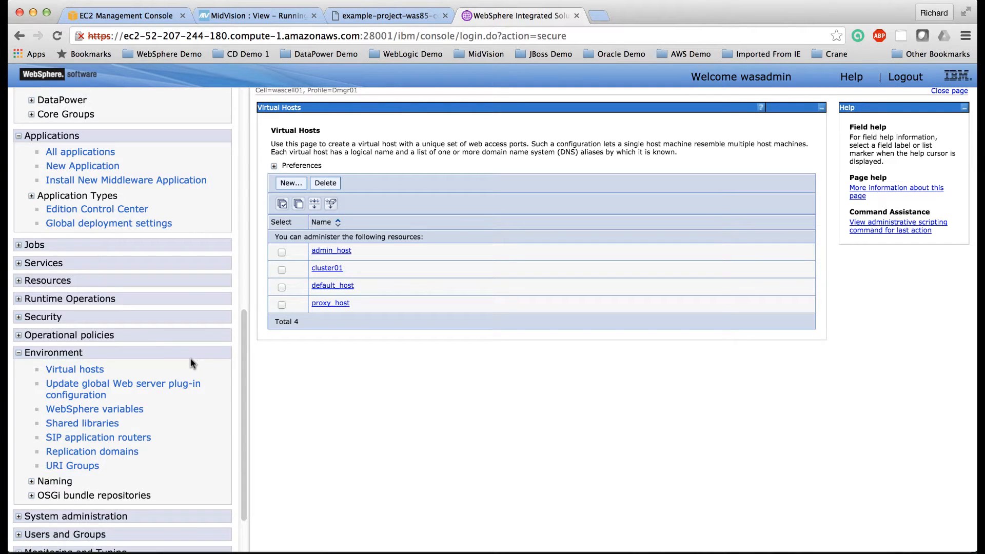
{"action": "scroll", "coordinate": [164, 333], "scroll_direction": "up", "scroll_amount": 1}
{"action": "scroll", "coordinate": [163, 334], "scroll_direction": "up", "scroll_amount": 10}
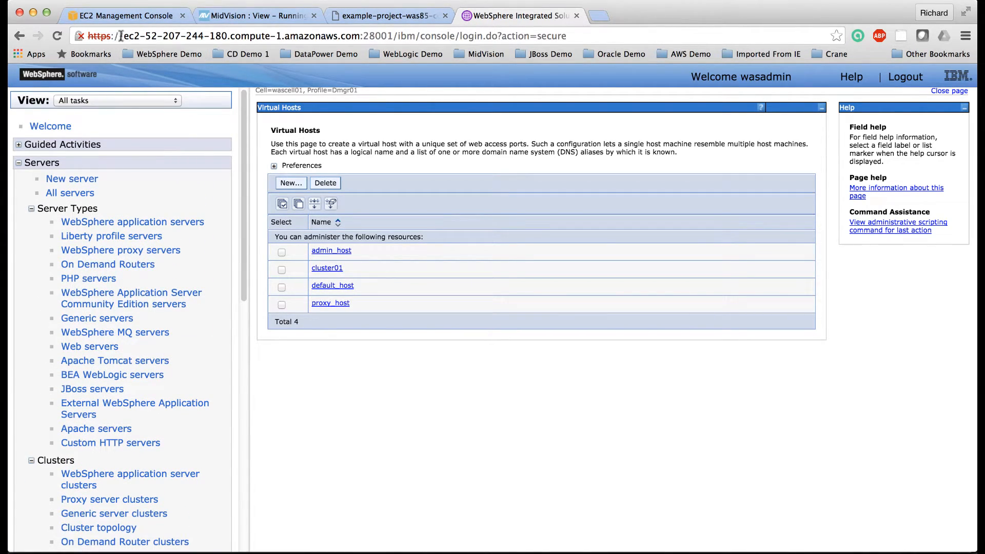
Step: Open the deployed JPetstore application in a new browser tab, using the console's host name with port 10030 and path /jpetstore
{"action": "left_click_drag", "start_coordinate": [122, 36], "coordinate": [359, 36]}
{"action": "key", "text": "ctrl+c"}
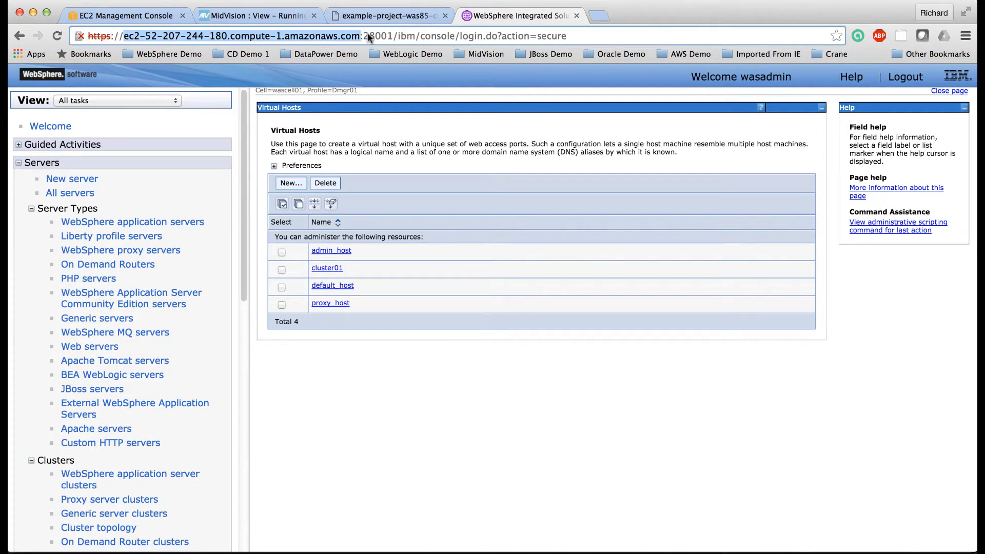
{"action": "left_click", "coordinate": [598, 16]}
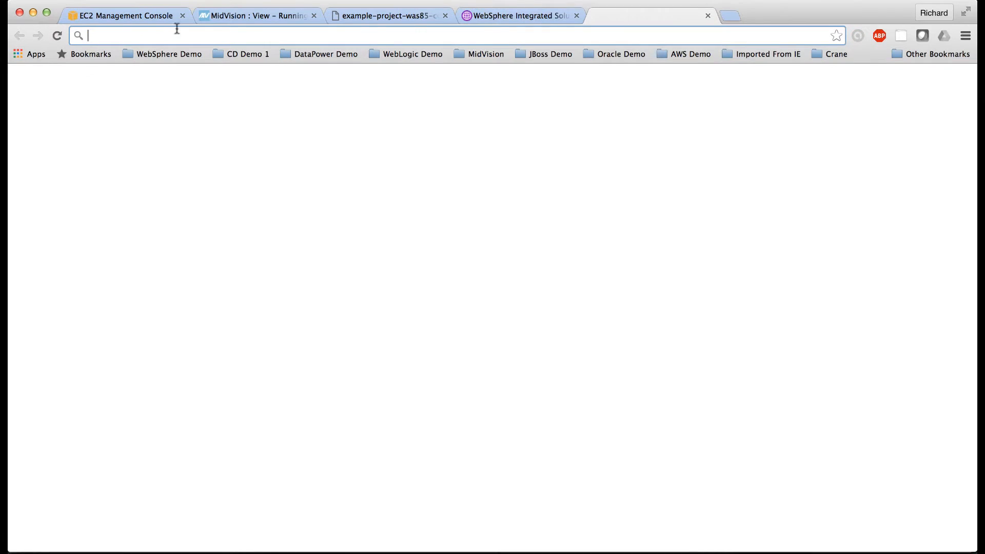
{"action": "key", "text": "ctrl+v"}
{"action": "type", "text": ":10"}
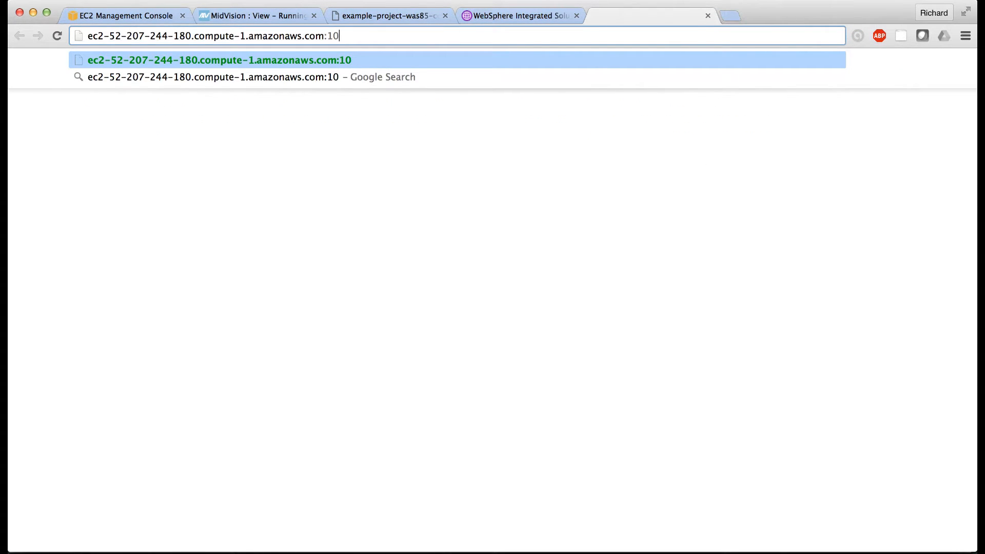
{"action": "type", "text": "030"}
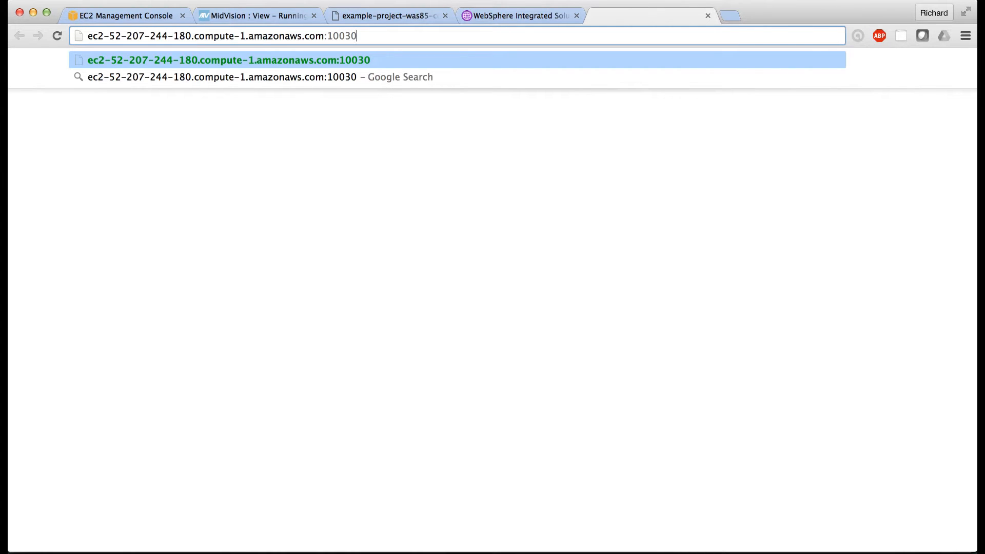
{"action": "type", "text": "/jp"}
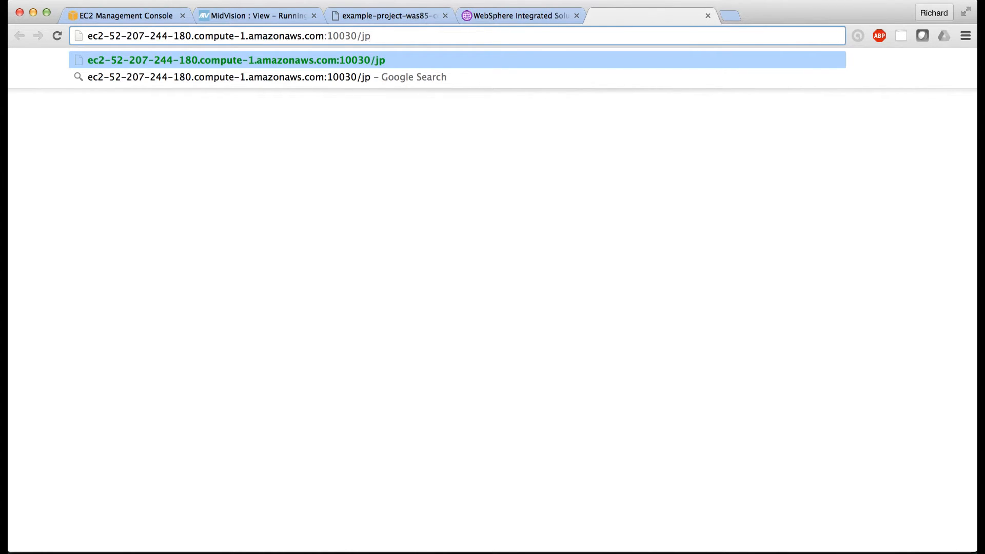
{"action": "type", "text": "etstore"}
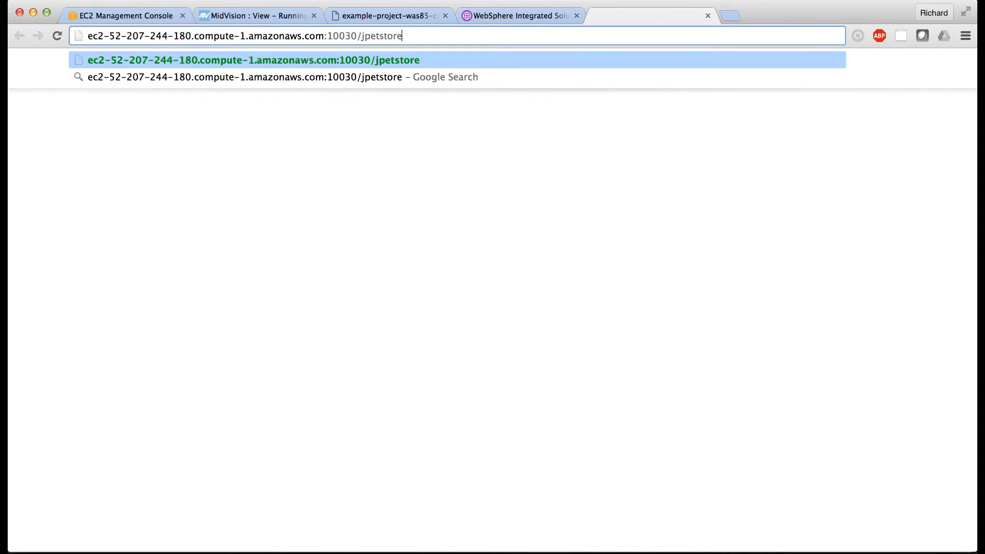
{"action": "key", "text": "Return"}
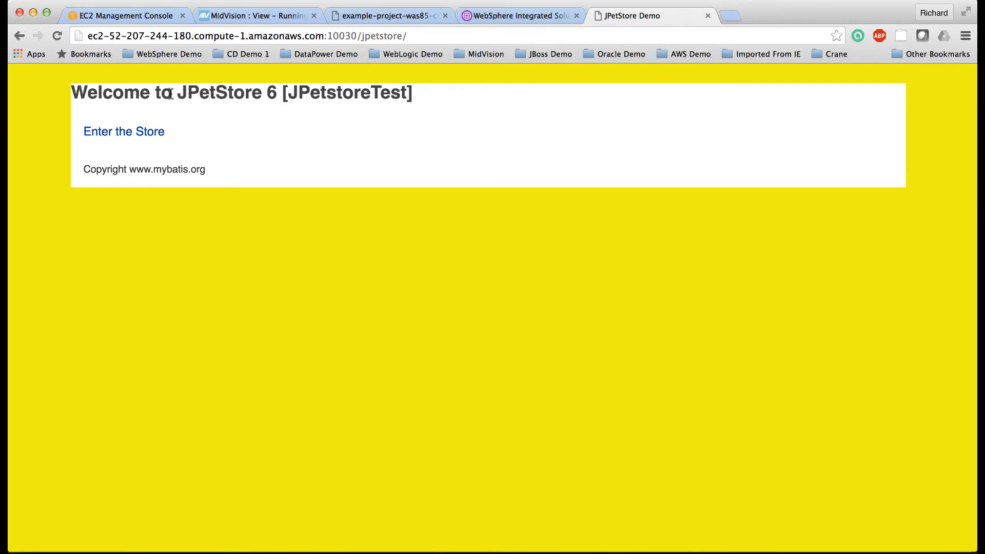
{"action": "left_click_drag", "start_coordinate": [287, 93], "coordinate": [407, 92]}
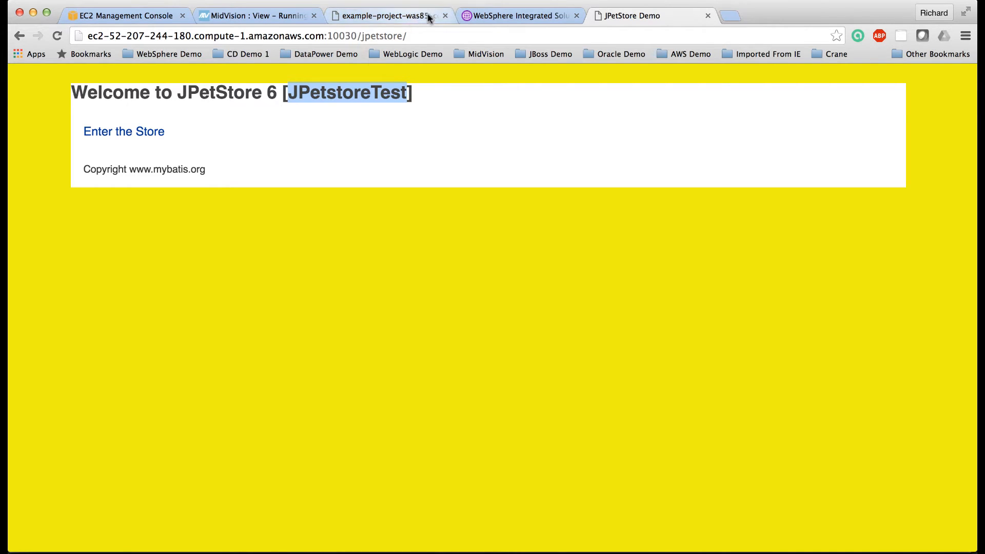
Step: Switch back to the WebSphere Integrated Solutions Console with its virtual hosts list
{"action": "left_click", "coordinate": [523, 17]}
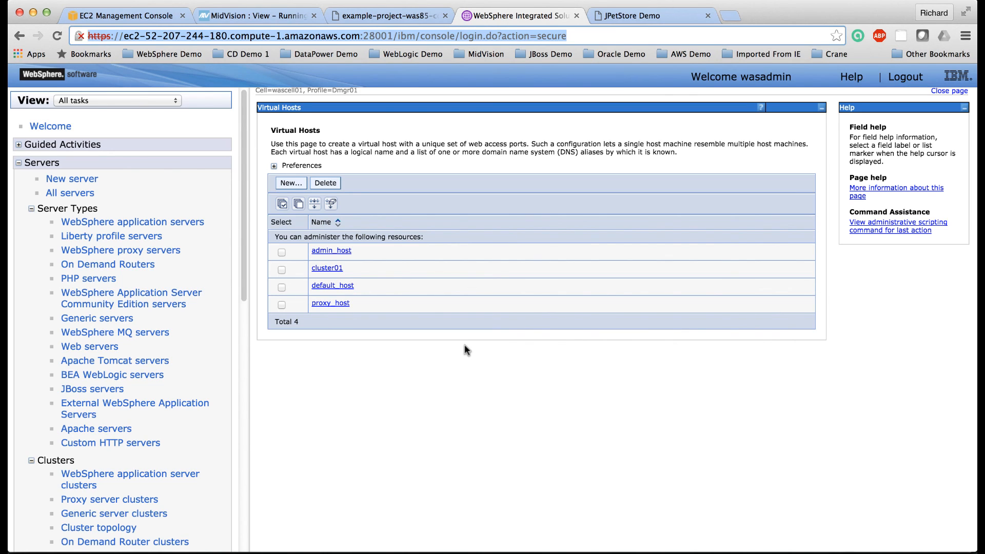
{"action": "left_click", "coordinate": [611, 5]}
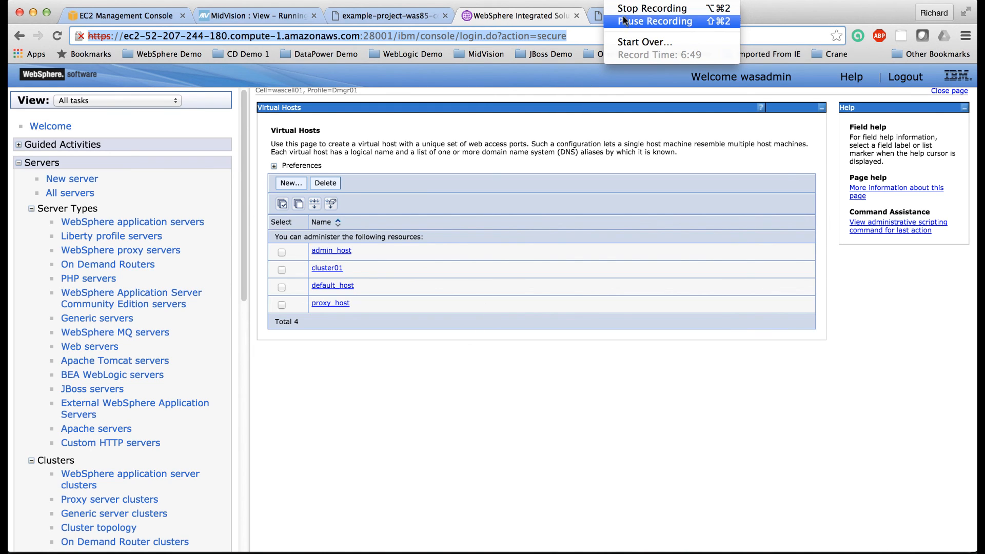